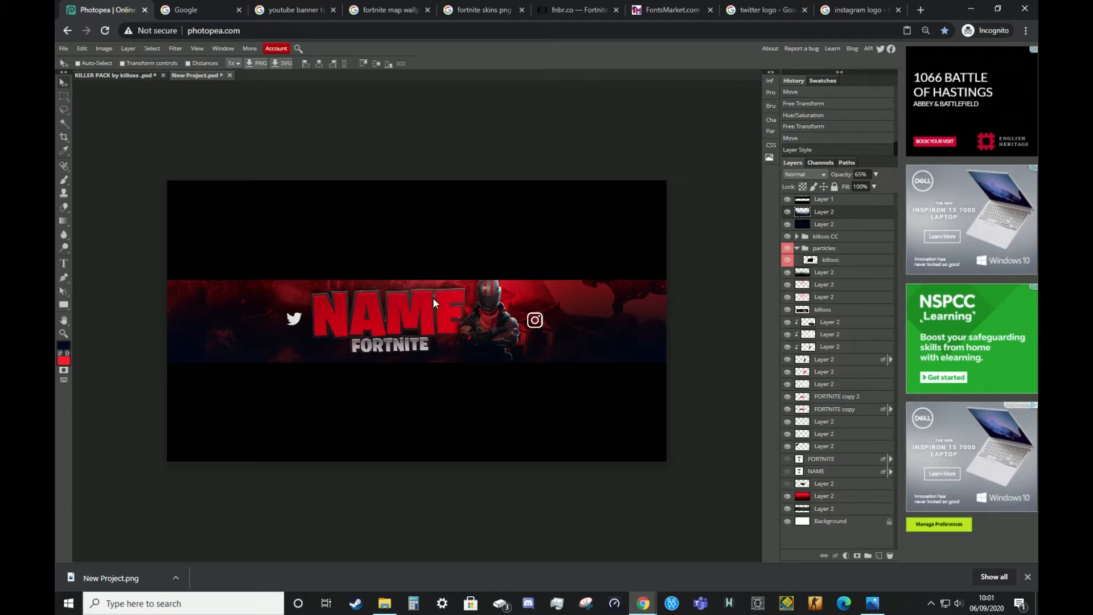
Search Google for "photopea" and open the Photopea editor from the results
left_click(182, 10)
type("p")
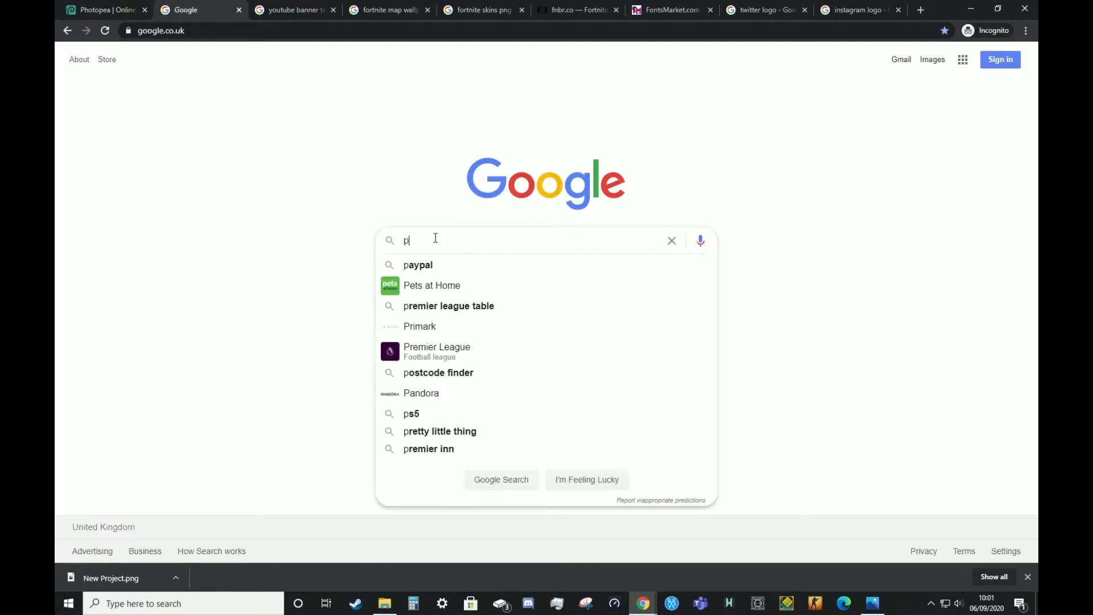
type("hotopea")
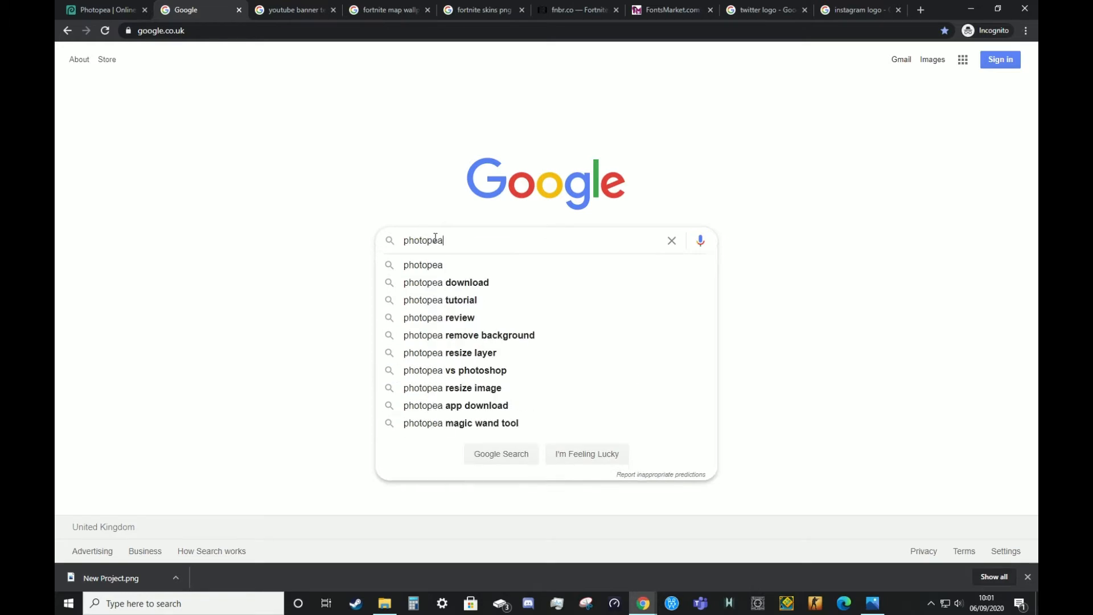
key("Return")
left_click(251, 155)
left_click(112, 17)
left_click(169, 6)
left_click(134, 9)
left_click(181, 10)
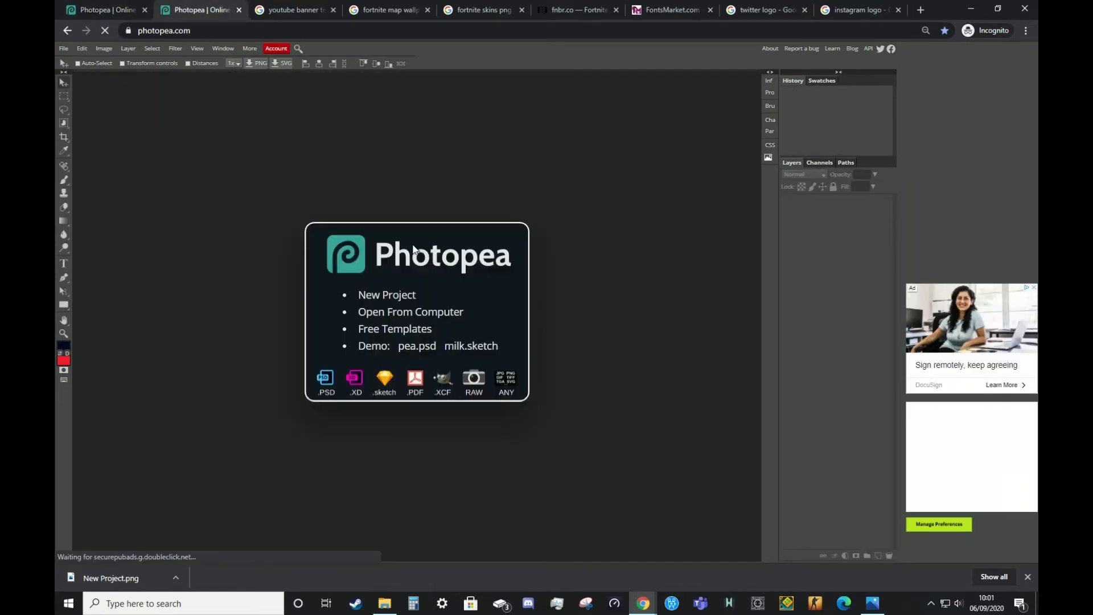
Create a new project of 2560 × 1440 px at 72 DPI with a white background
left_click(402, 290)
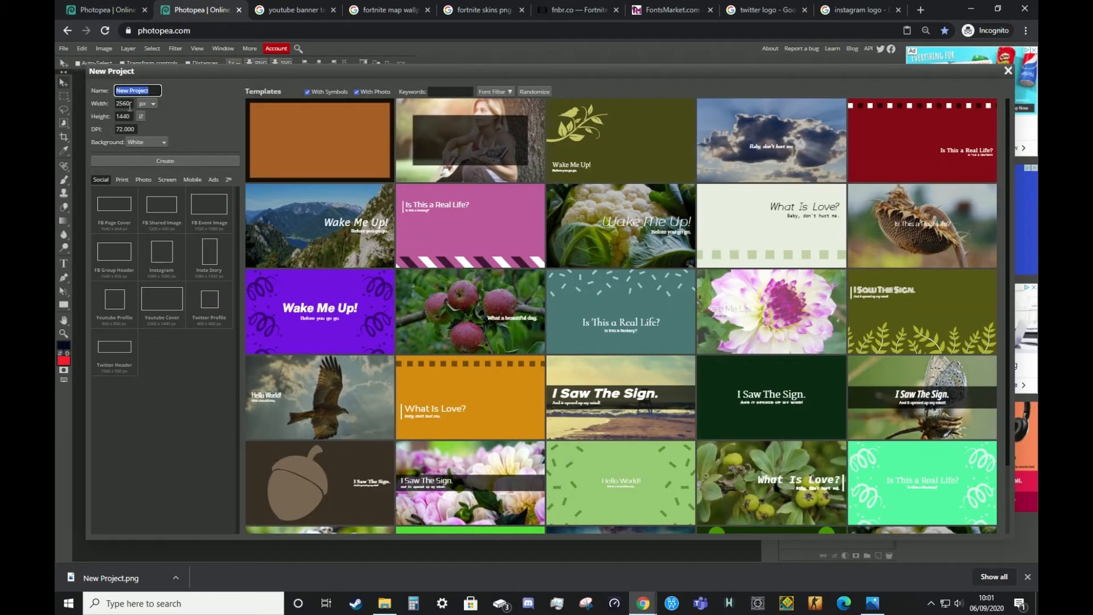
key("Tab")
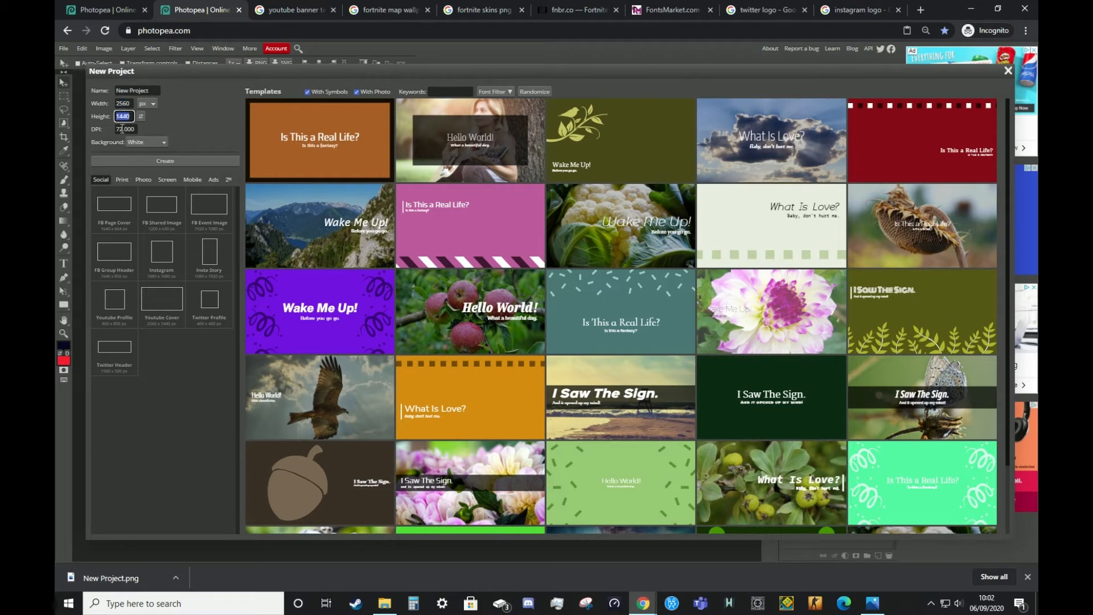
left_click(136, 162)
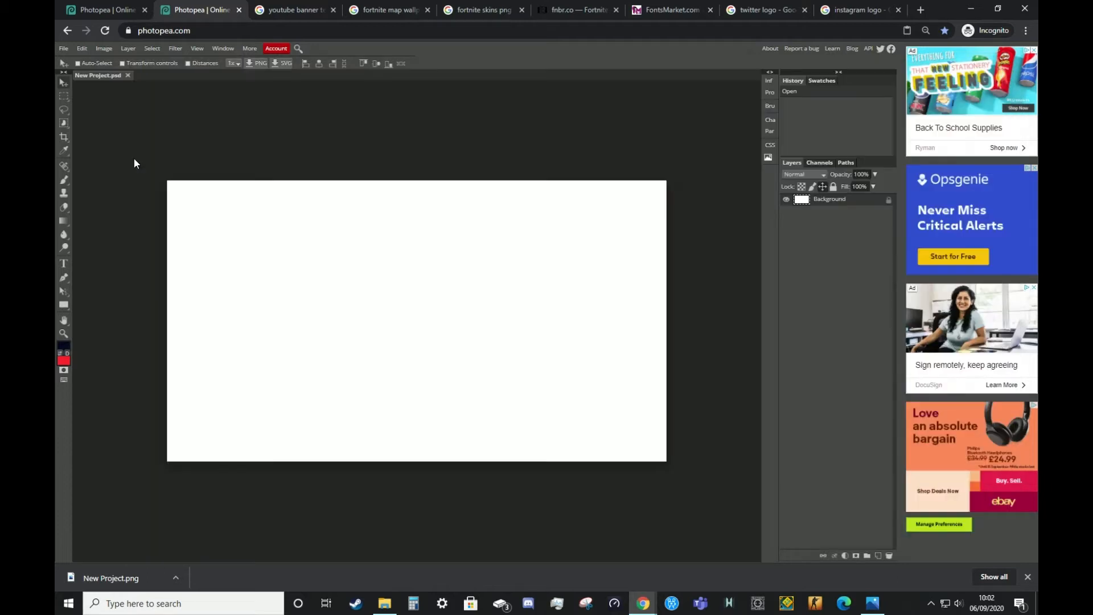
Copy the 2560x1440 YouTube banner template with the white safe area from the image results and paste it into the new Photopea project
left_click(282, 6)
left_click_drag(106, 65, 102, 69)
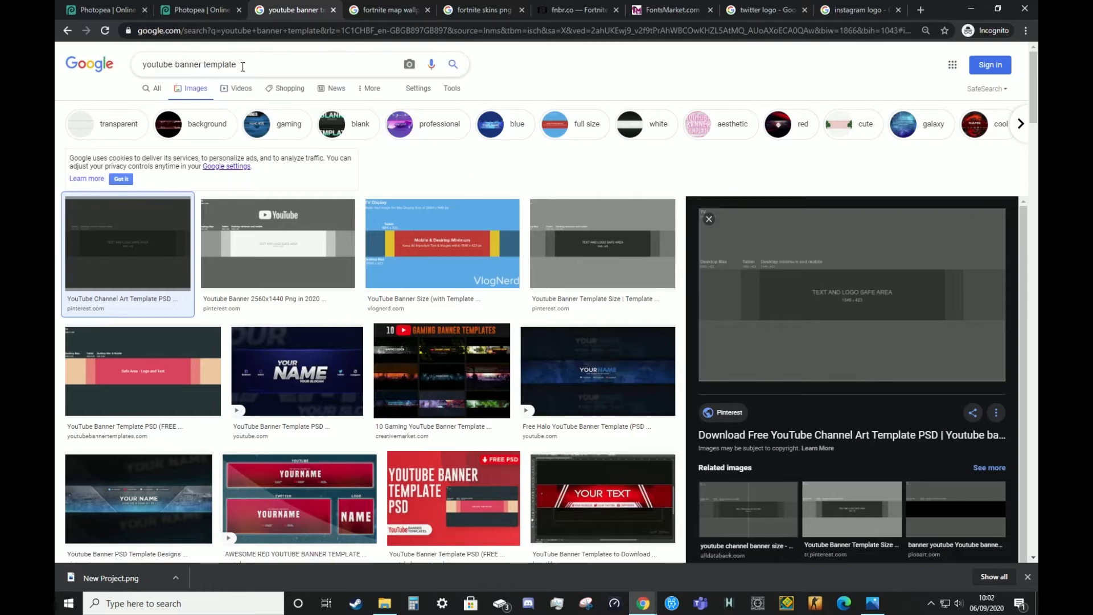
left_click_drag(243, 66, 150, 67)
left_click(210, 277)
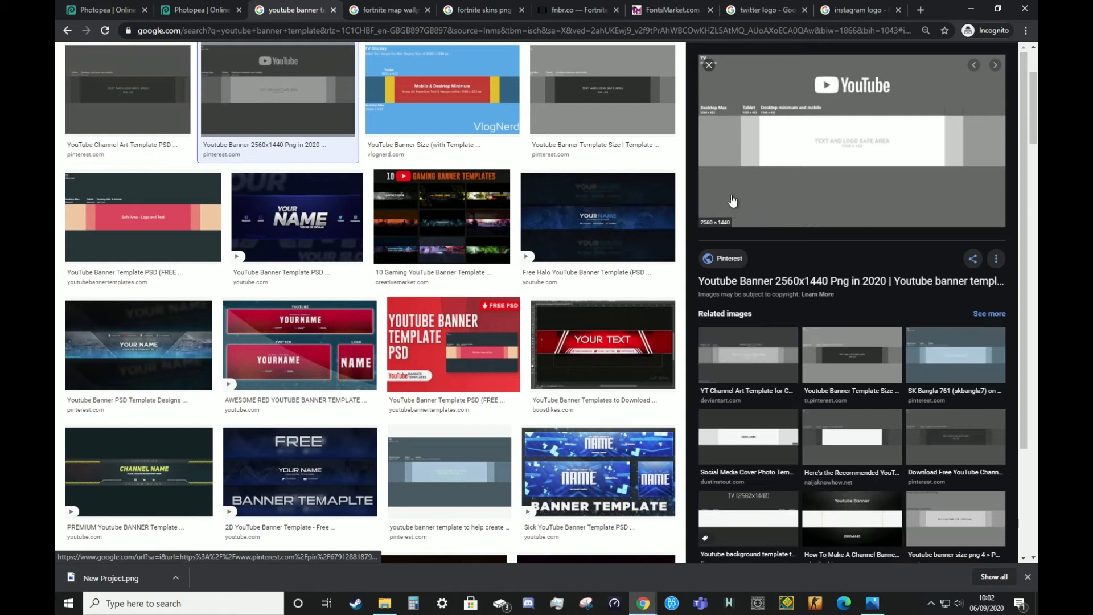
right_click(779, 138)
left_click(825, 258)
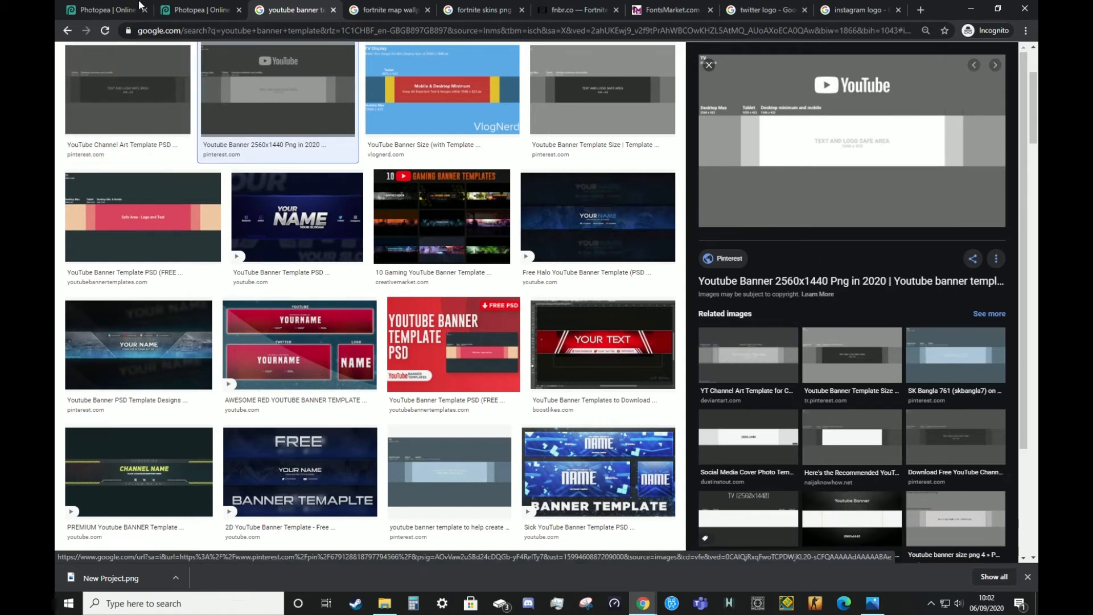
left_click(178, 8)
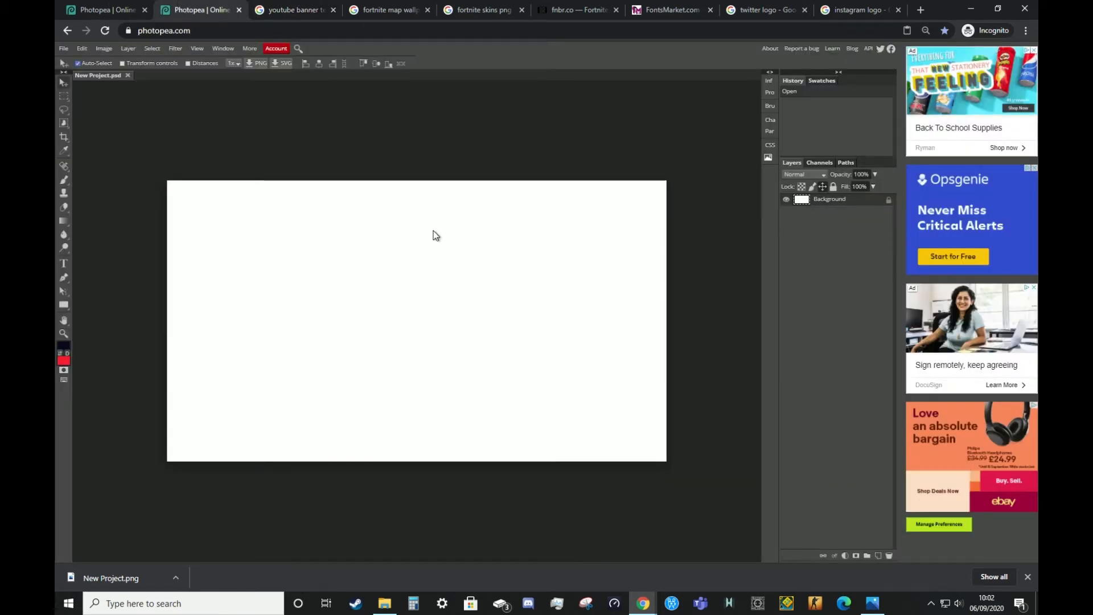
key("ctrl+v")
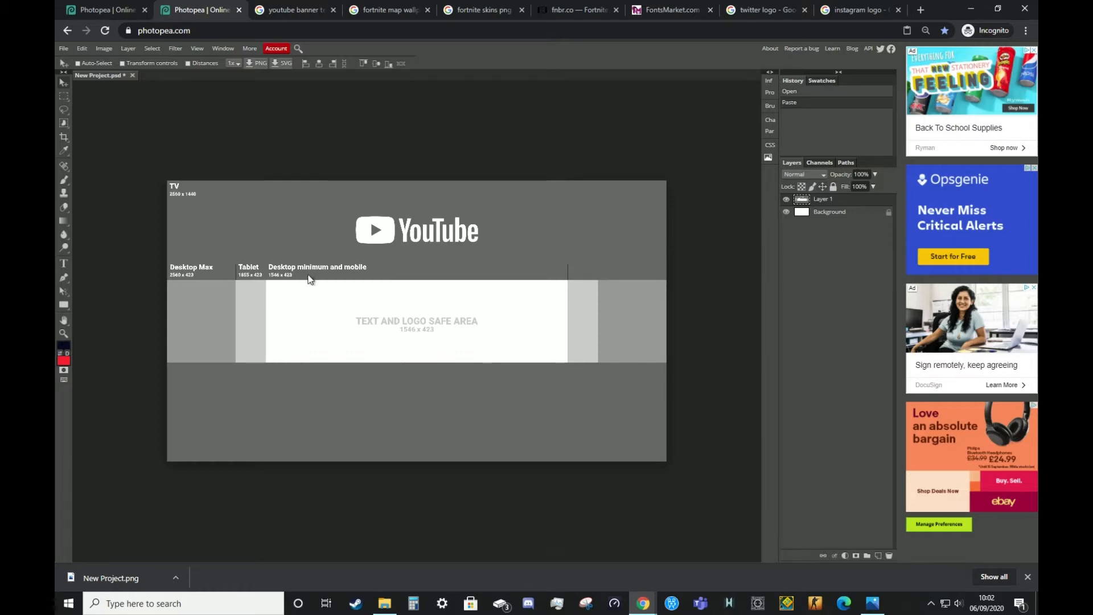
Select the full-width middle strip of the template with a rectangular selection, delete its contents and deselect
left_click(64, 97)
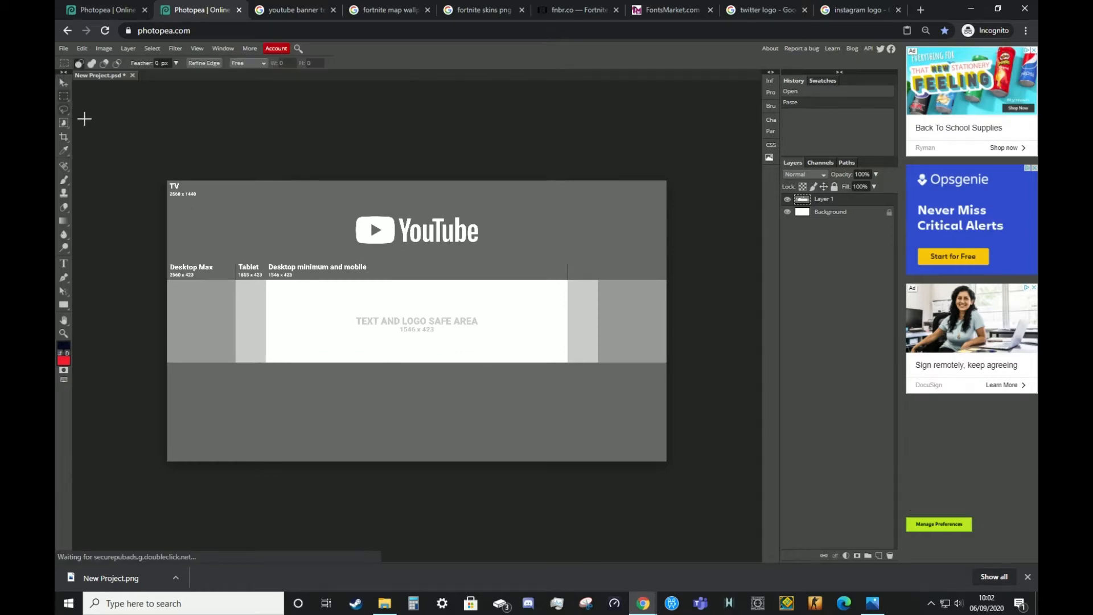
left_click_drag(167, 280, 676, 362)
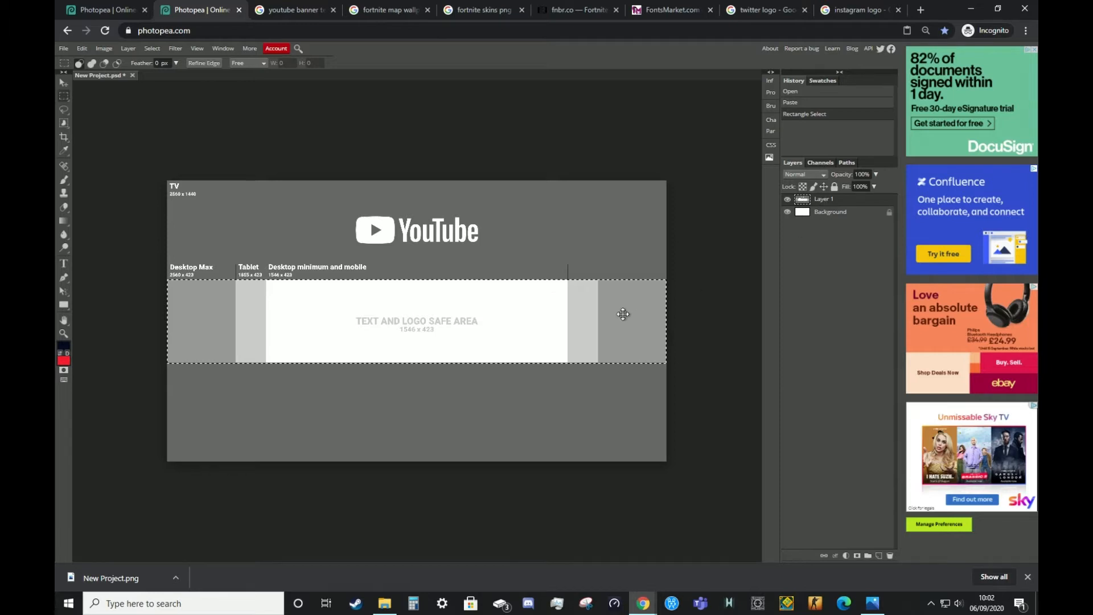
key("Delete")
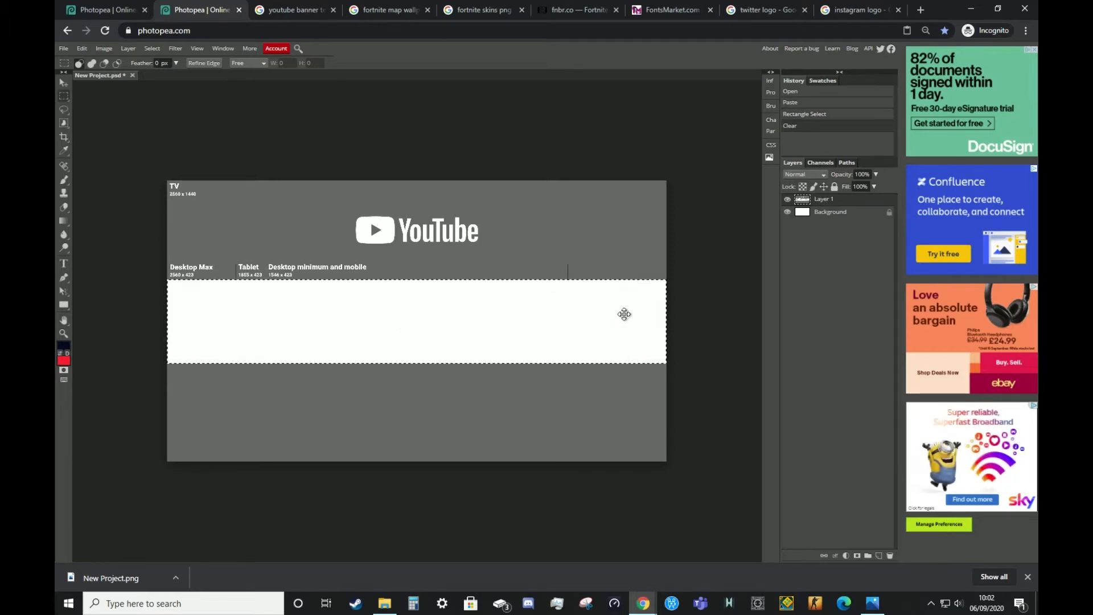
key("ctrl+d")
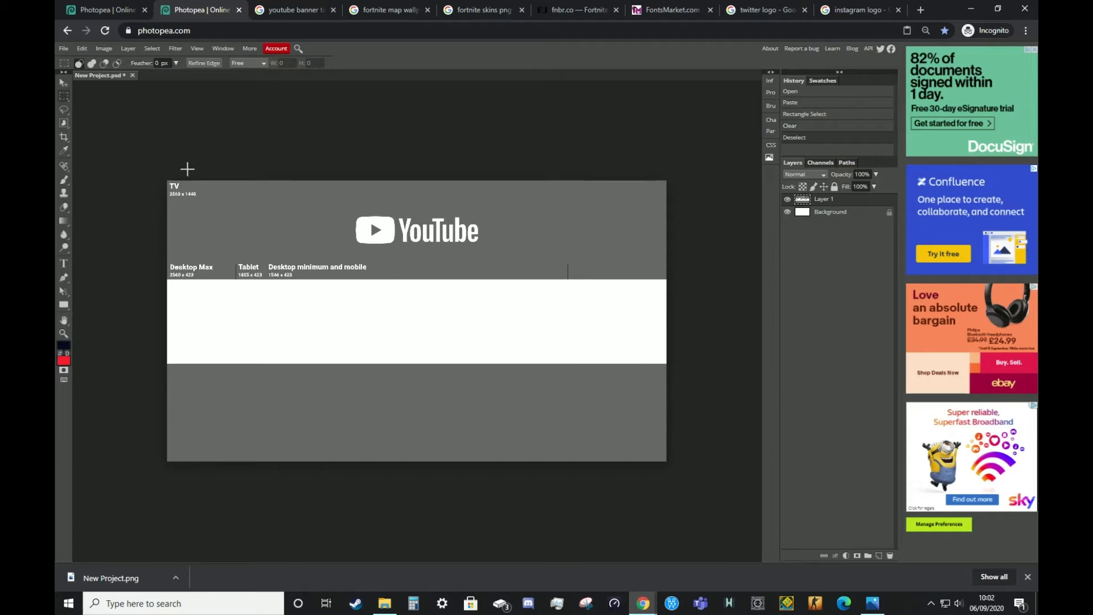
Turn the remaining template areas on Layer 1 black by applying Hue/Saturation with Lightness -100
left_click(104, 50)
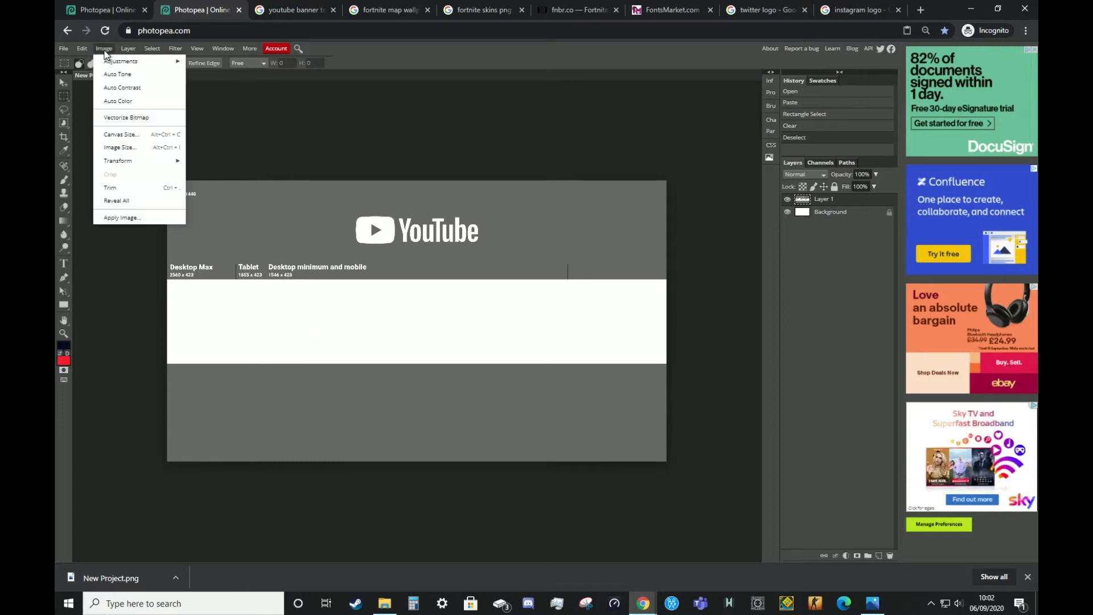
mouse_move(111, 62)
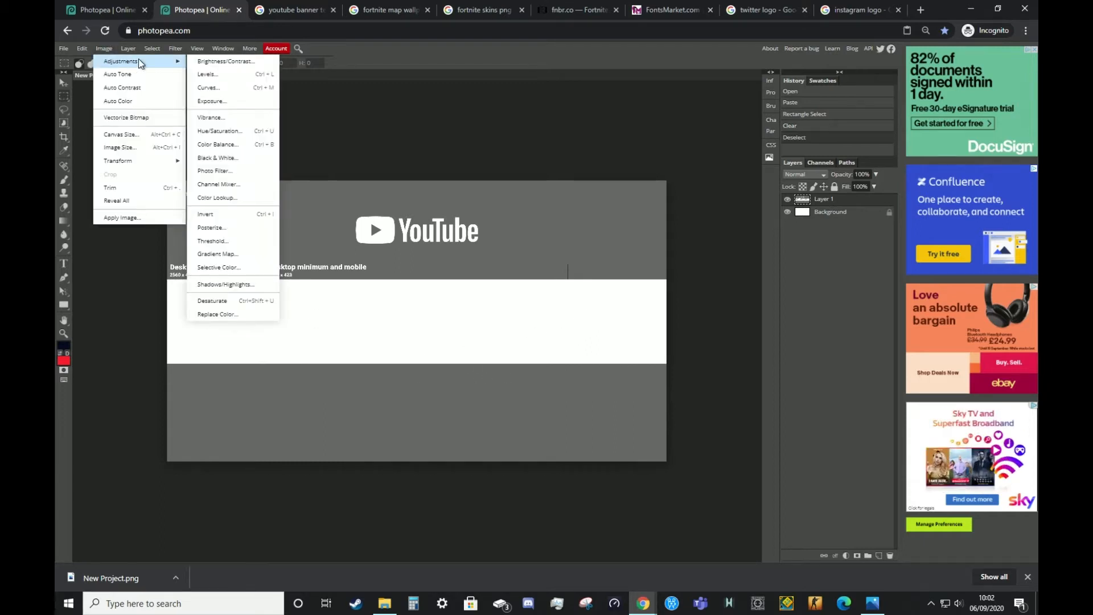
left_click(231, 136)
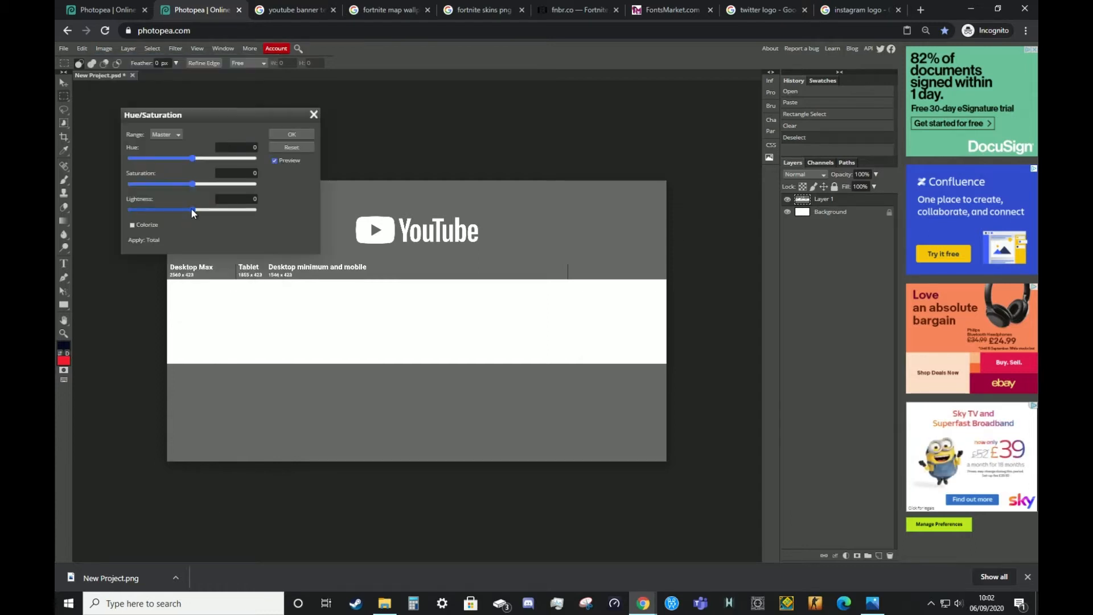
left_click_drag(191, 210, 83, 207)
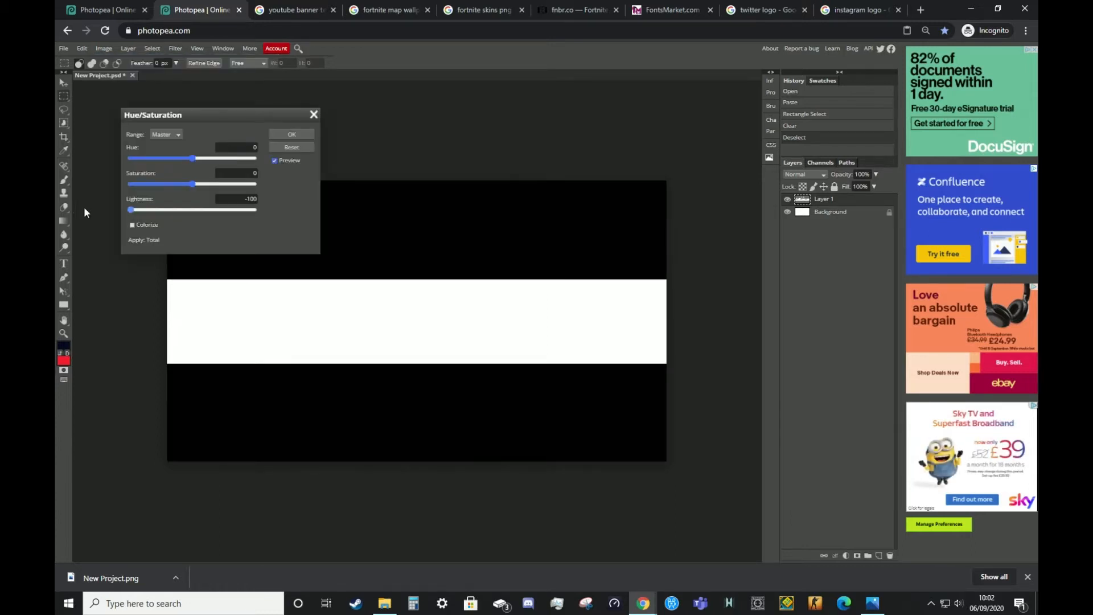
left_click(290, 135)
left_click(785, 199)
left_click(784, 198)
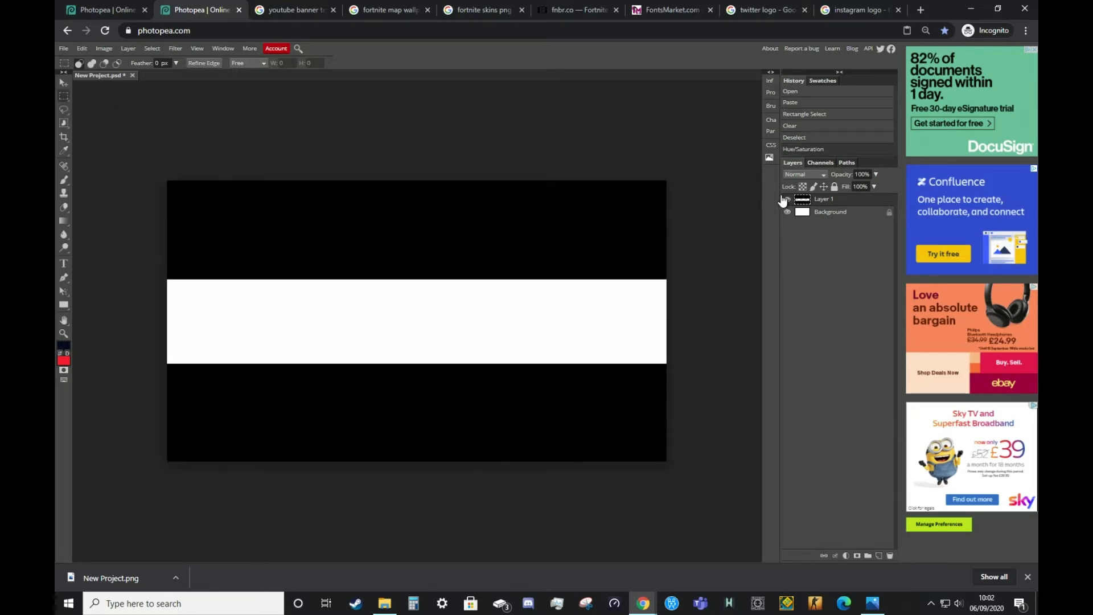
Browse the "fortnite map wallpaper" image results and copy the 1920 × 1080 Salty Springs picture
left_click(63, 83)
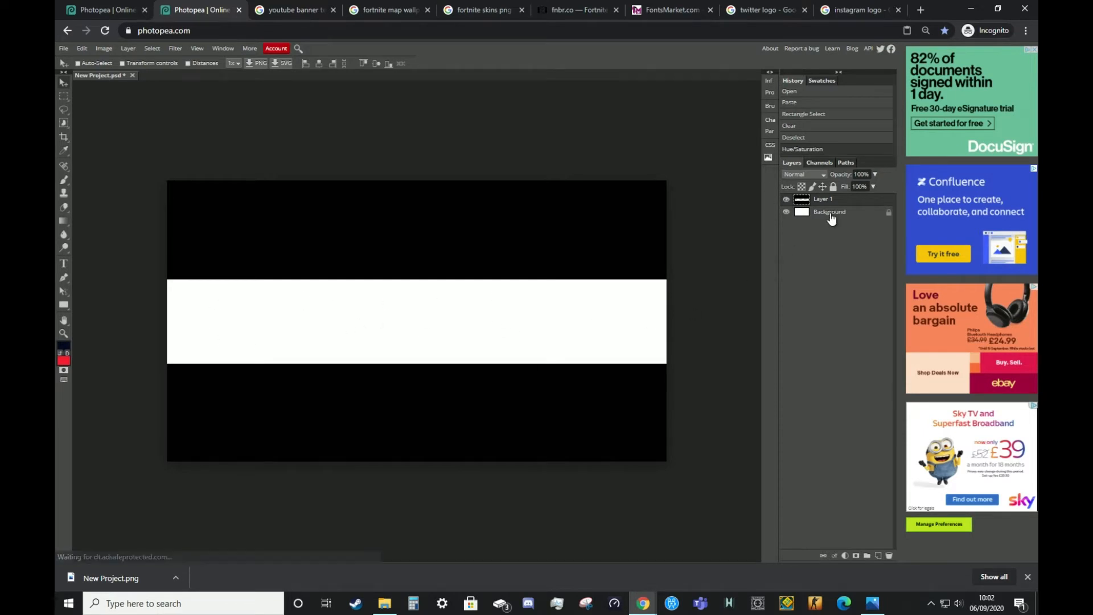
left_click(104, 11)
left_click(195, 6)
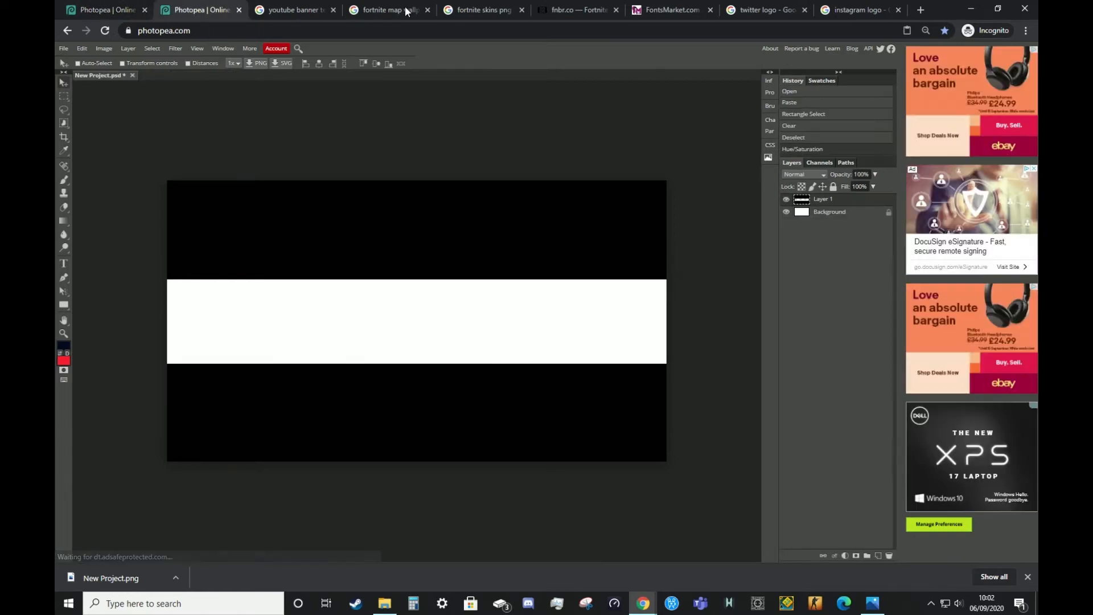
left_click(390, 10)
scroll(275, 159, "down", 5)
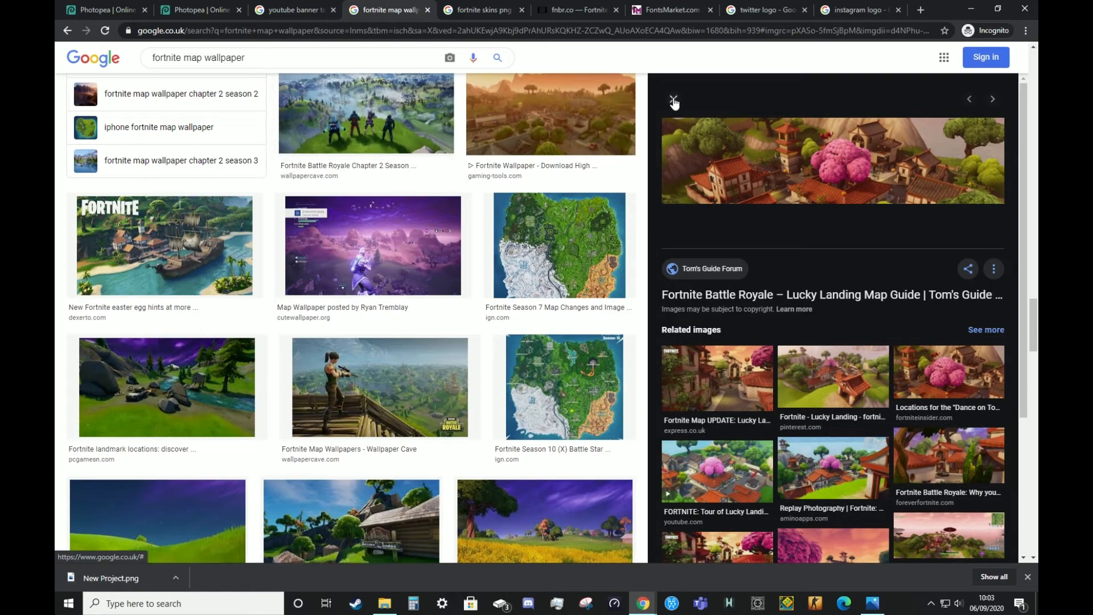
key("Escape")
scroll(457, 241, "up", 3)
scroll(320, 227, "down", 7)
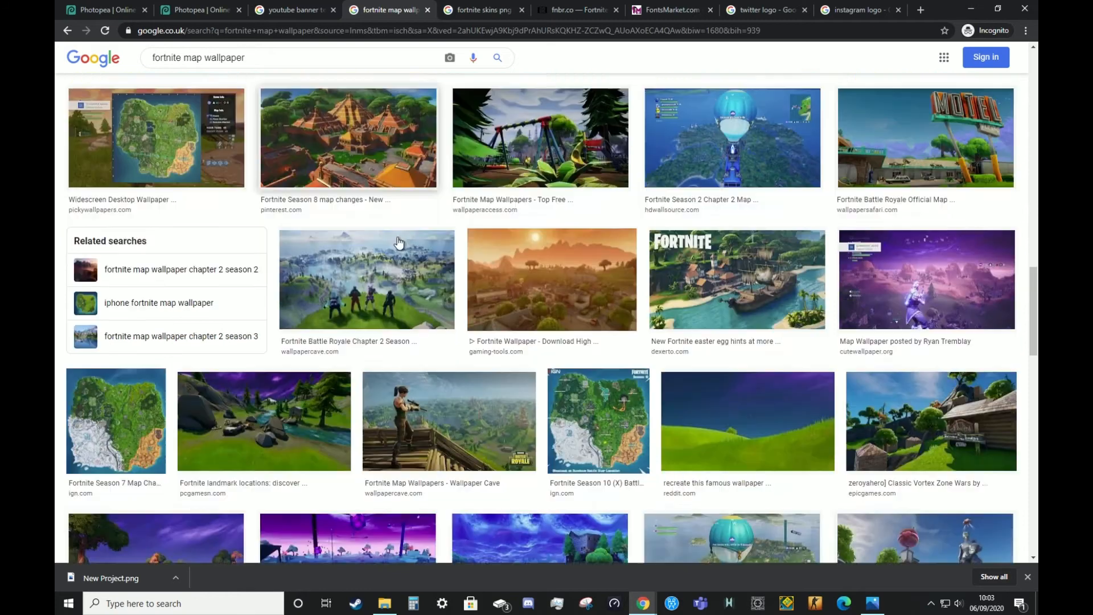
scroll(158, 221, "down", 3)
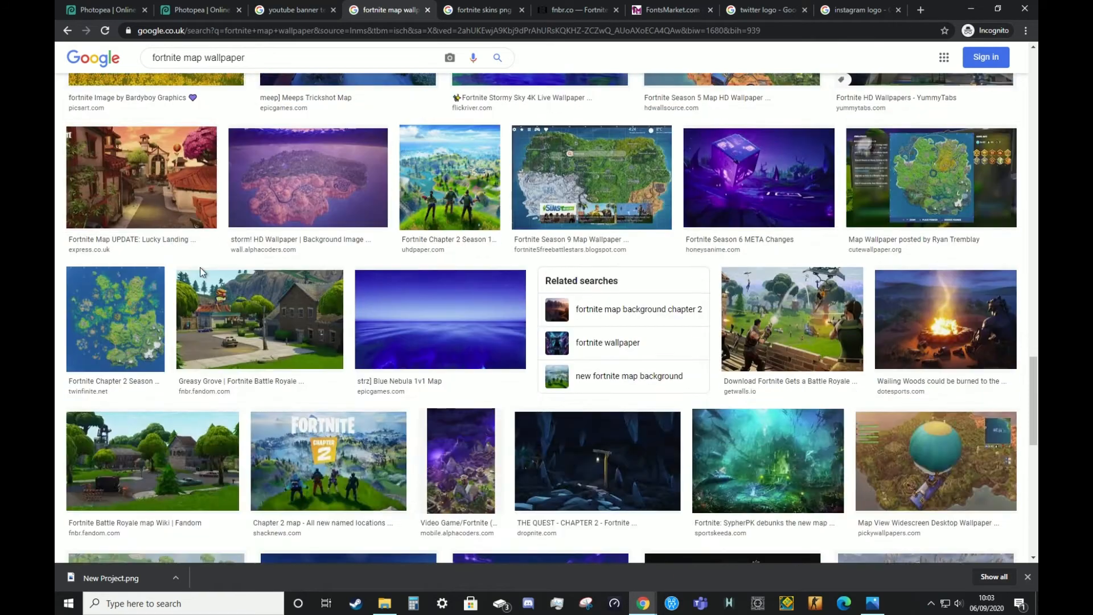
left_click(188, 439)
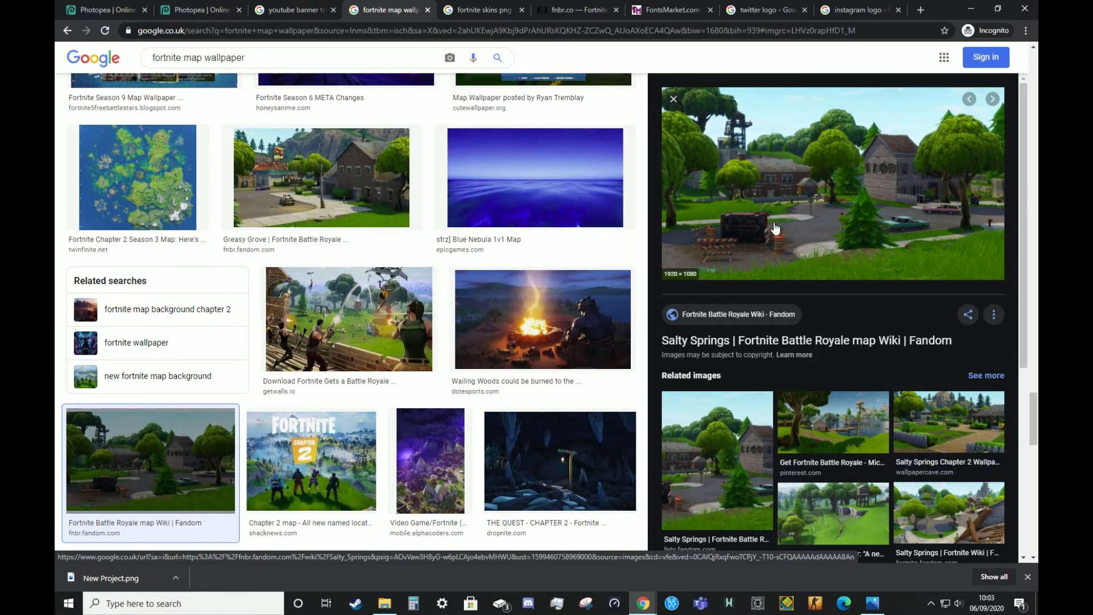
right_click(760, 248)
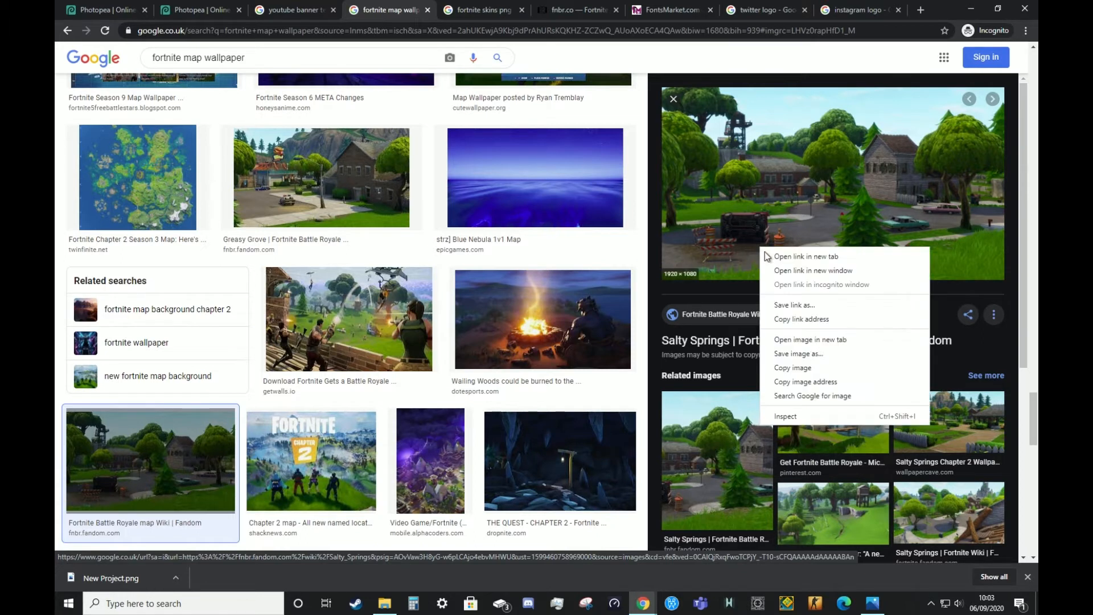
left_click(794, 368)
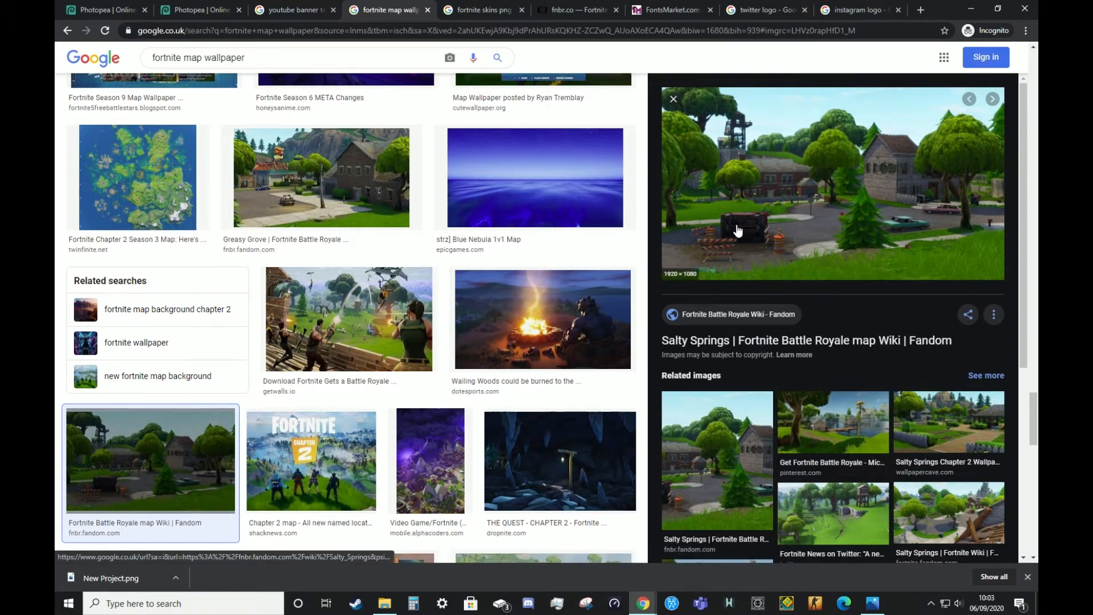
Paste the Salty Springs picture between Layer 1 and the Background in Photopea and move it towards the banner's centre
left_click(213, 6)
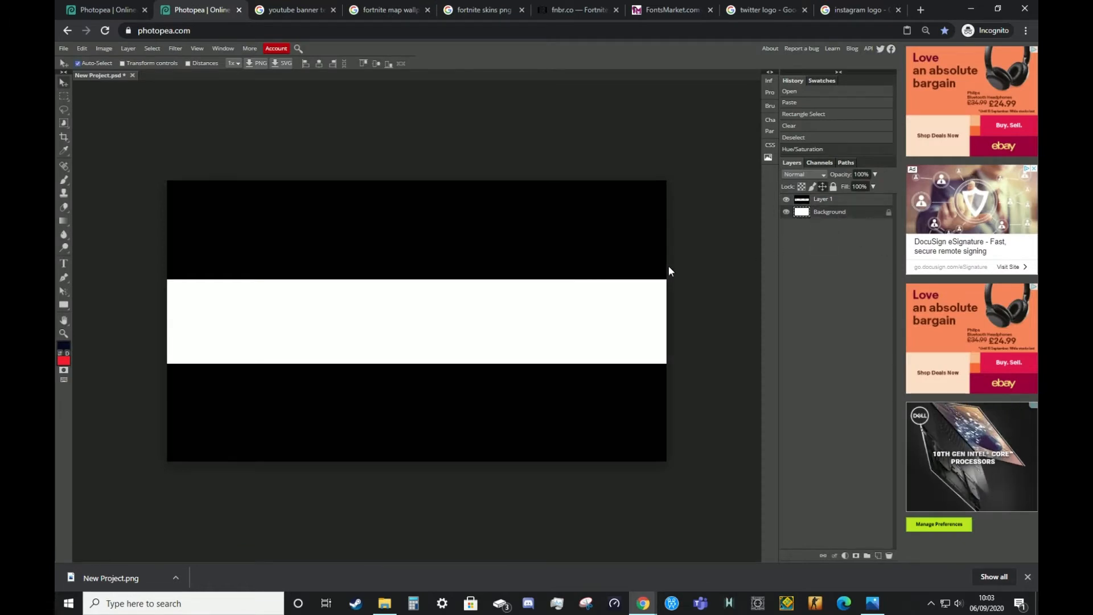
key("ctrl+v")
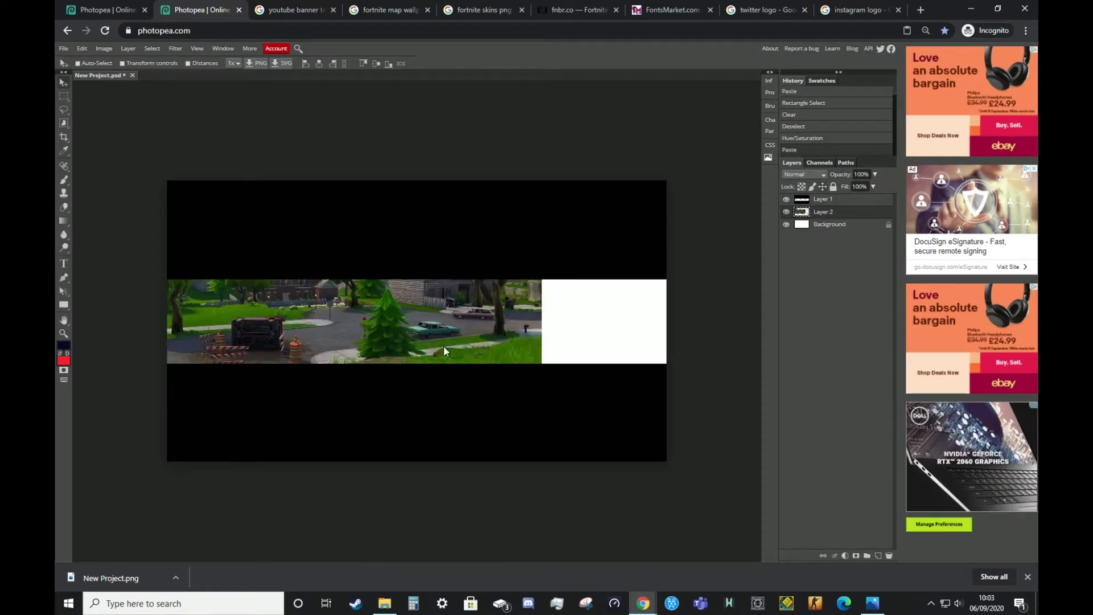
left_click_drag(322, 320, 364, 320)
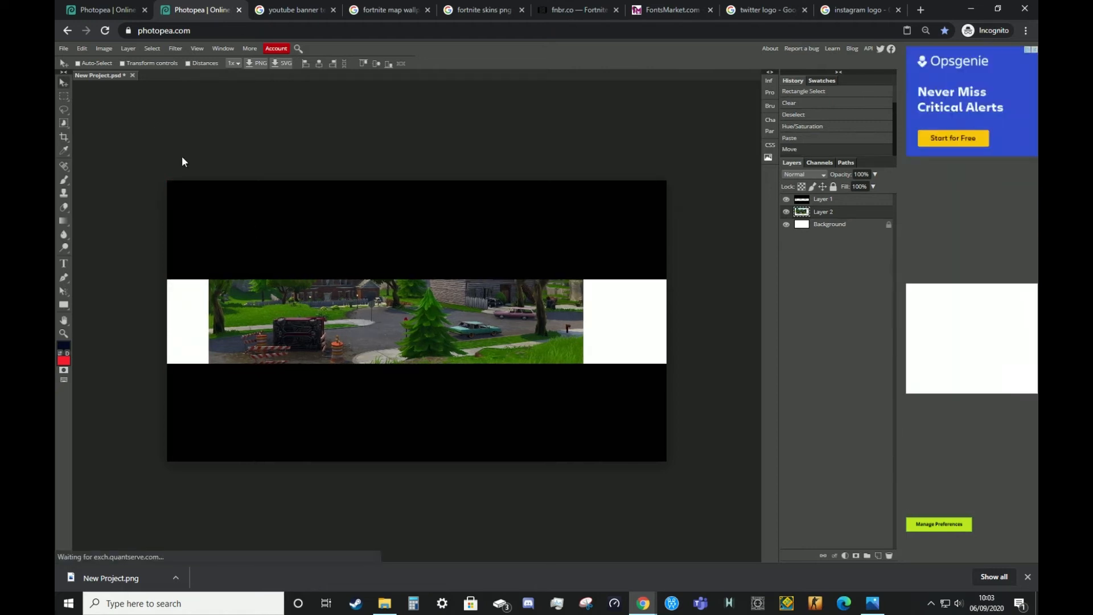
Scale the Salty Springs picture to about 140.54% and centre it so it fills the whole banner strip, then apply the transform
left_click(122, 63)
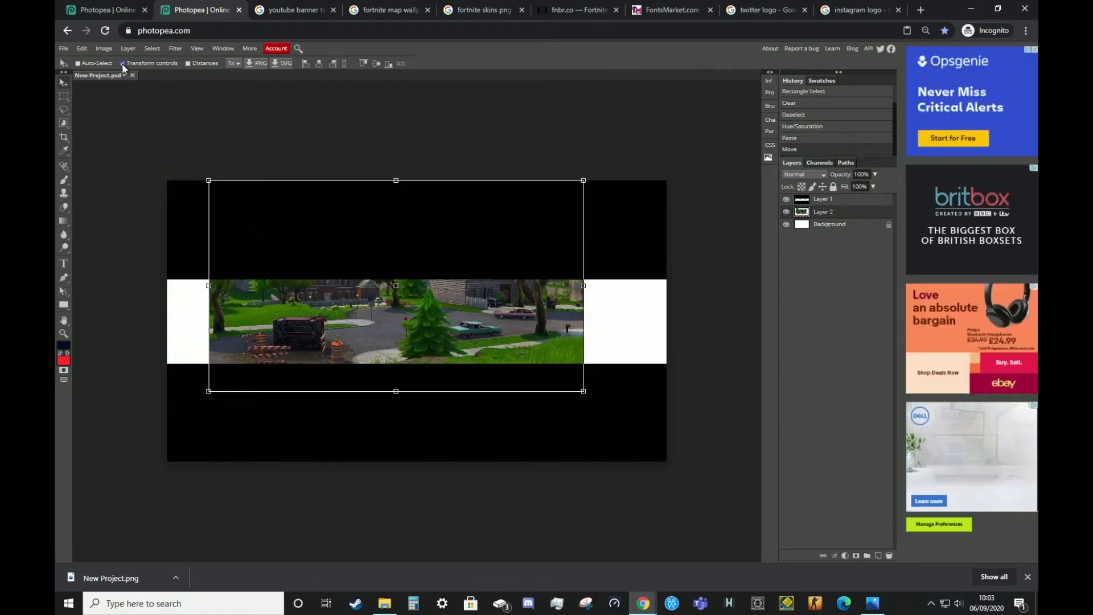
left_click_drag(496, 310, 503, 339)
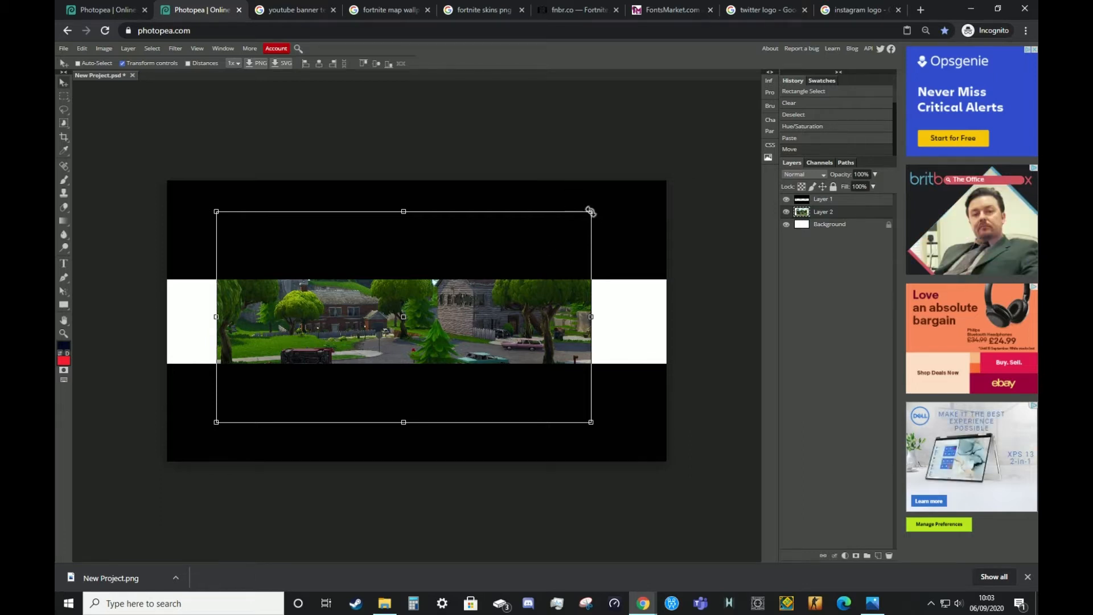
left_click_drag(590, 212, 693, 186)
left_click_drag(557, 339, 571, 337)
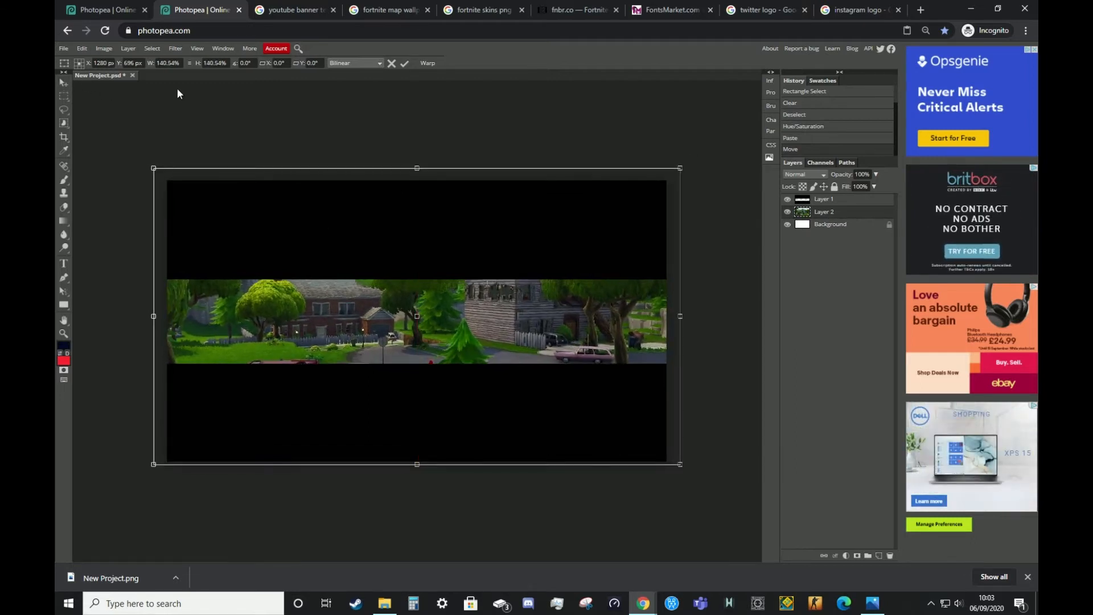
left_click(404, 63)
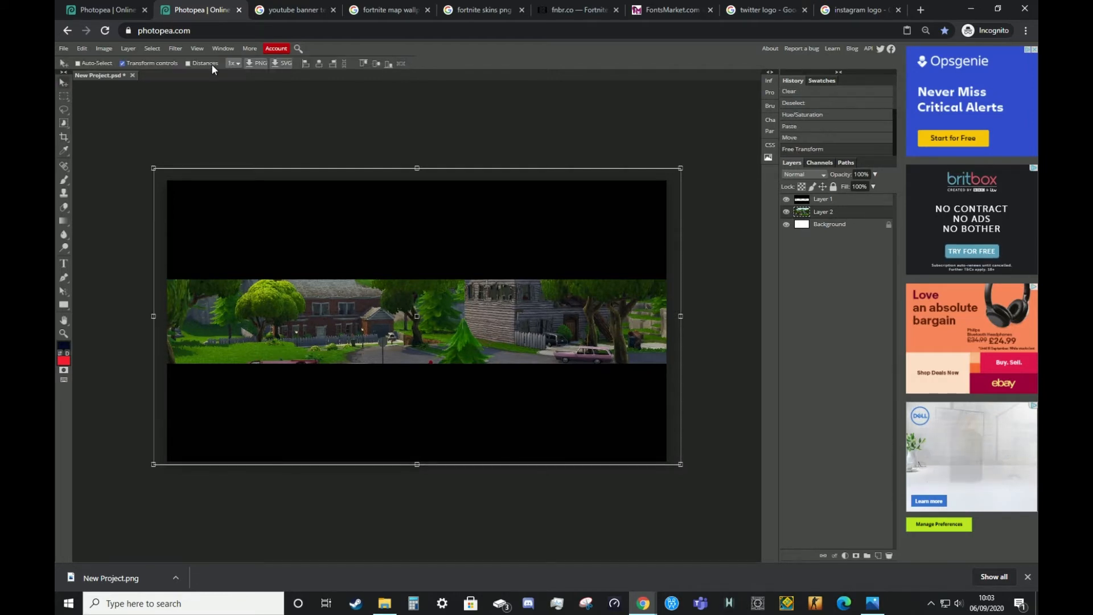
Turn off the transform controls and desaturate the Salty Springs picture on Layer 2
left_click(122, 63)
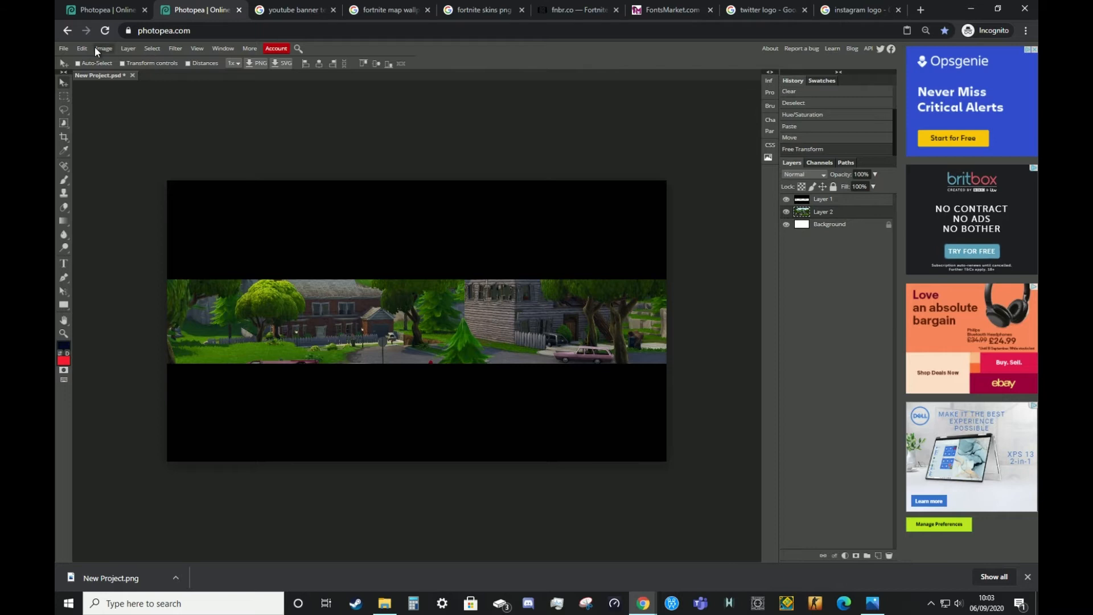
left_click(100, 48)
mouse_move(120, 64)
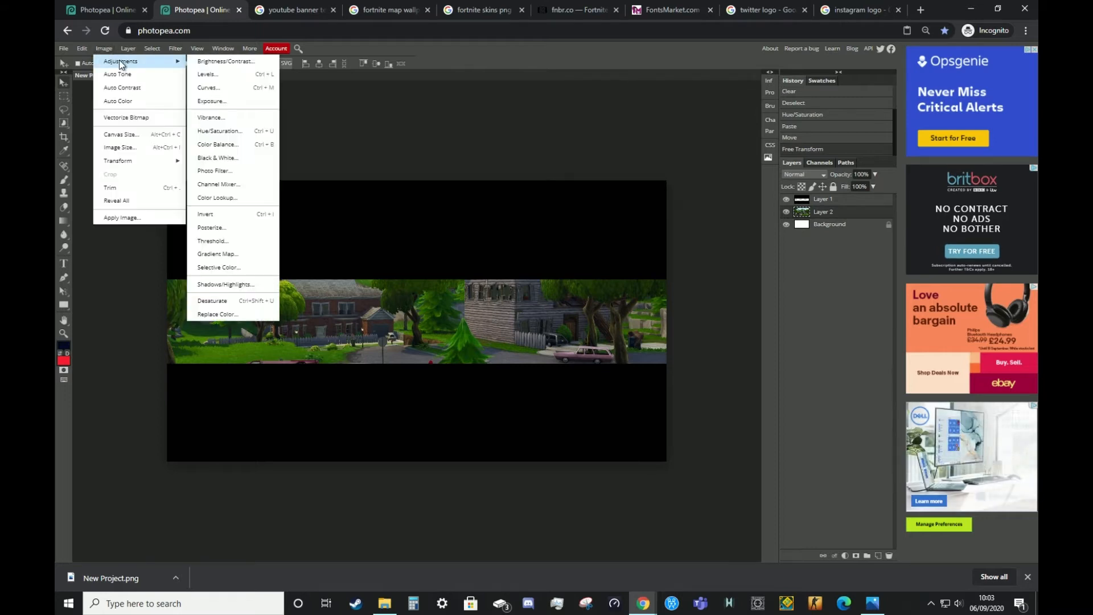
left_click(233, 301)
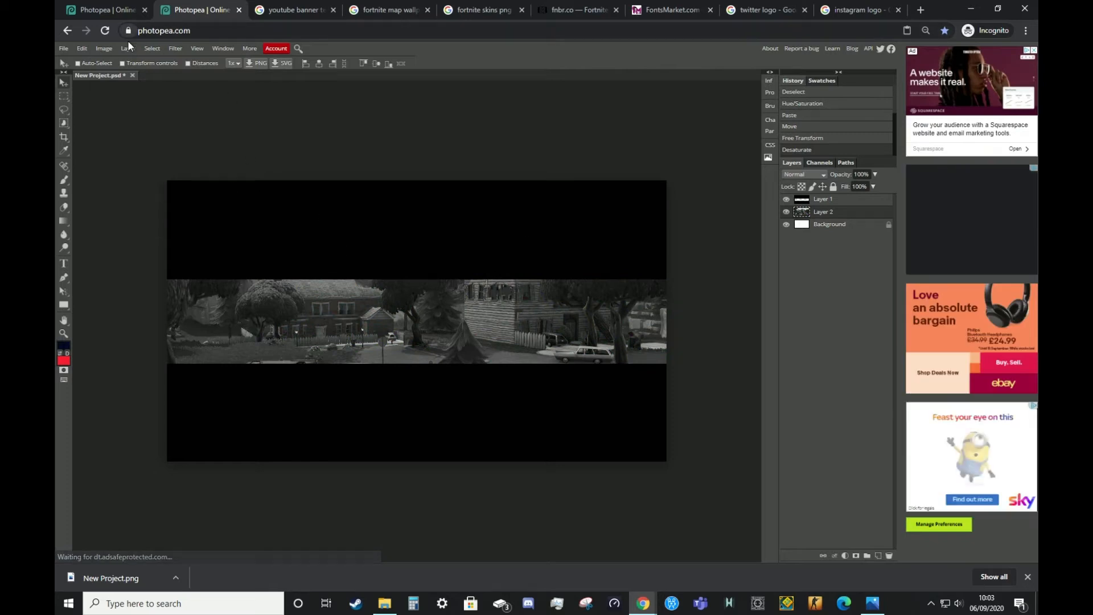
Darken the desaturated Salty Springs picture with Levels, raising the input black point to 18 and lowering the output white level
left_click(105, 49)
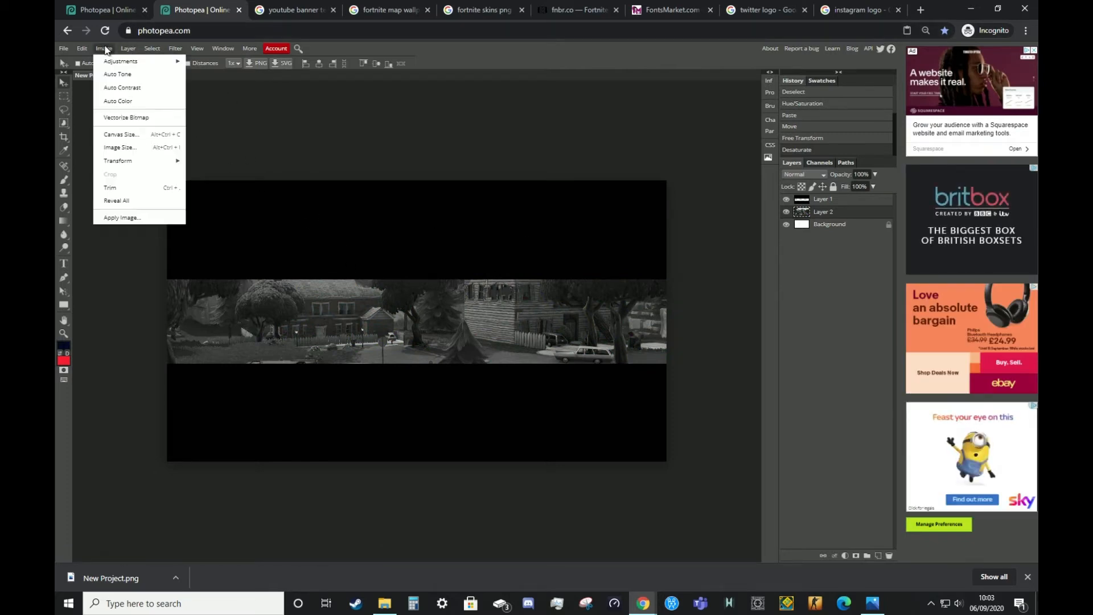
mouse_move(120, 61)
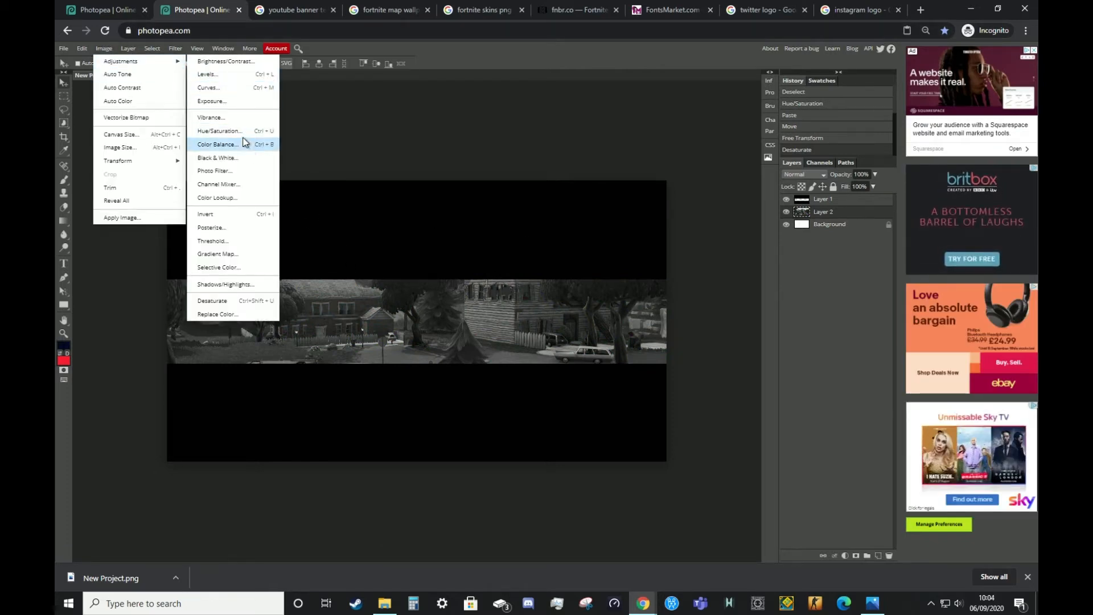
left_click(203, 74)
left_click_drag(234, 220, 236, 222)
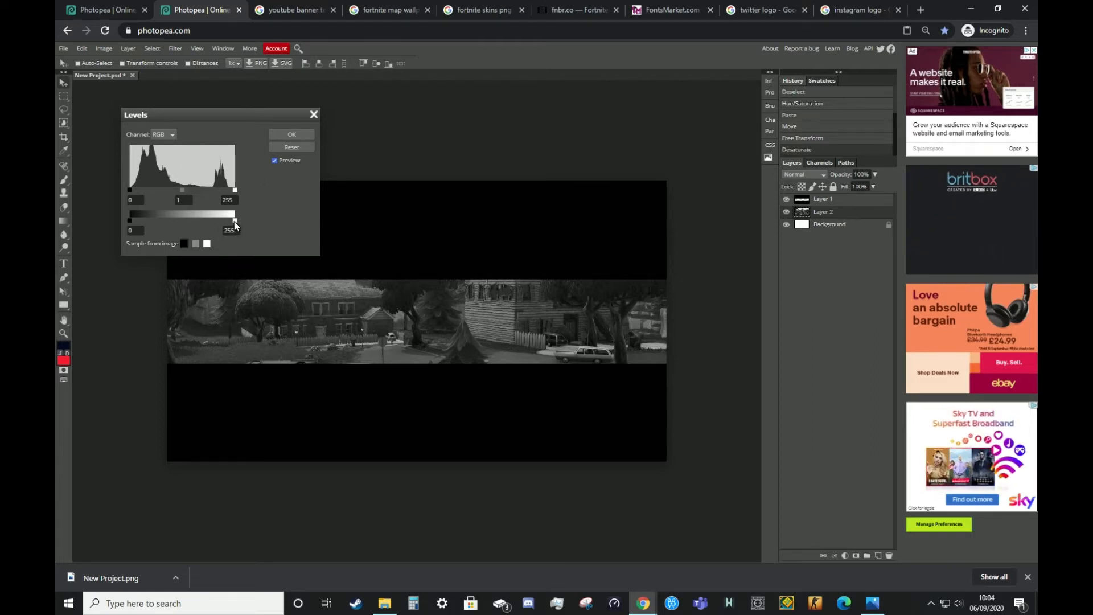
left_click_drag(236, 225, 183, 228)
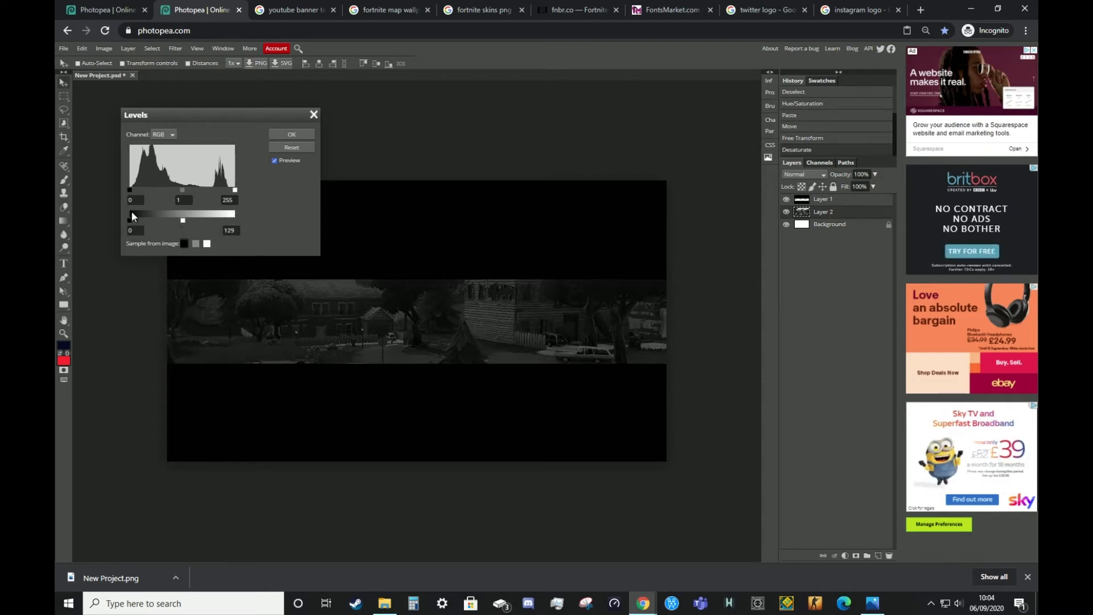
left_click_drag(129, 192, 145, 198)
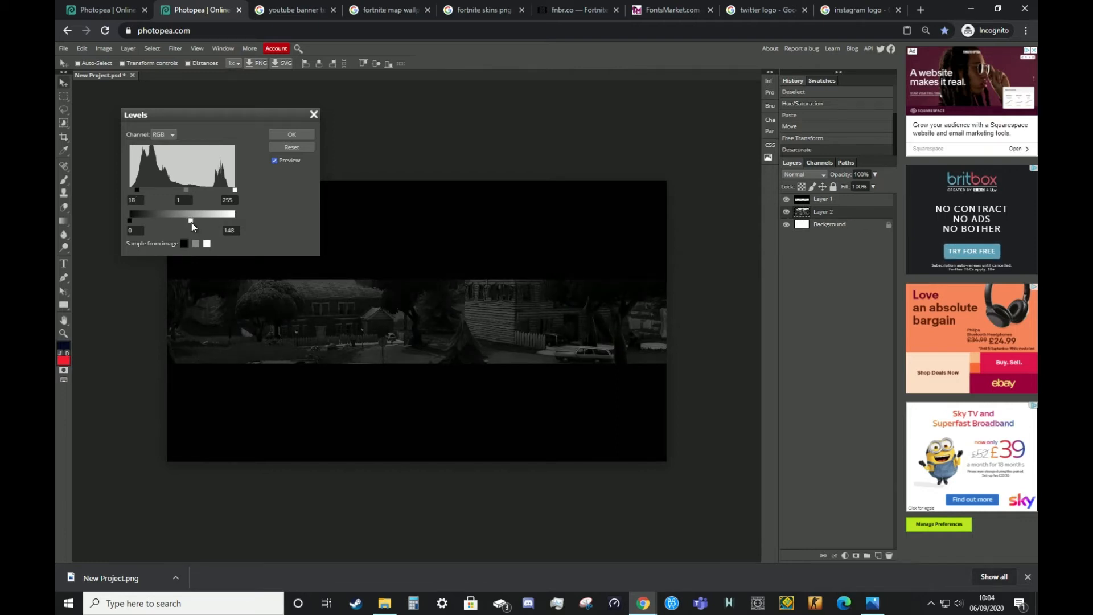
left_click_drag(196, 223, 198, 220)
left_click(292, 134)
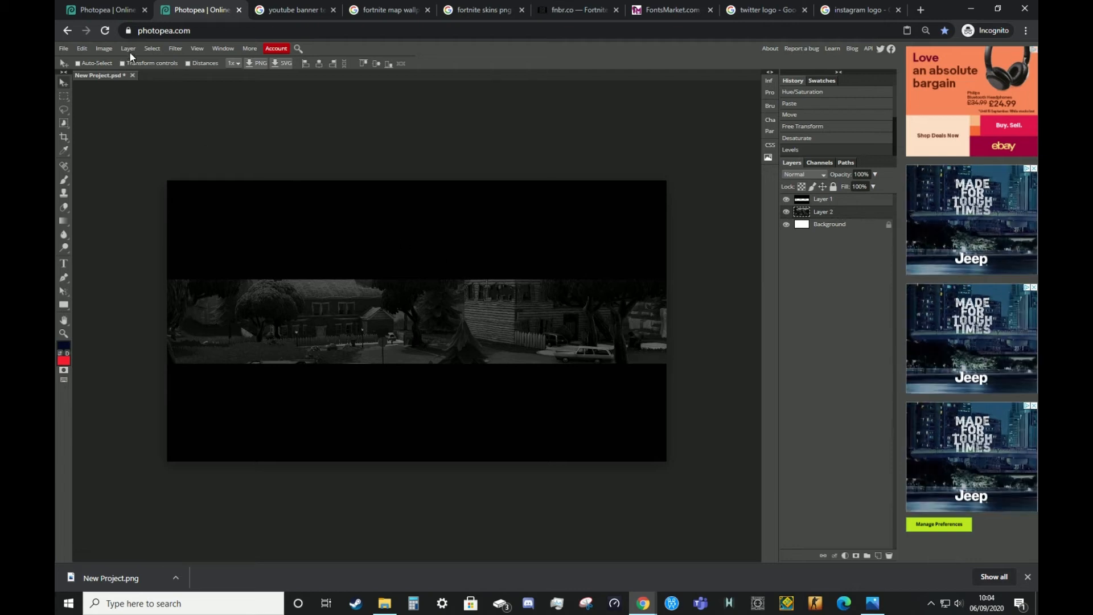
Examine the red gradient layer in the finished NAME banner by toggling its visibility, and return to the new banner project
left_click(107, 14)
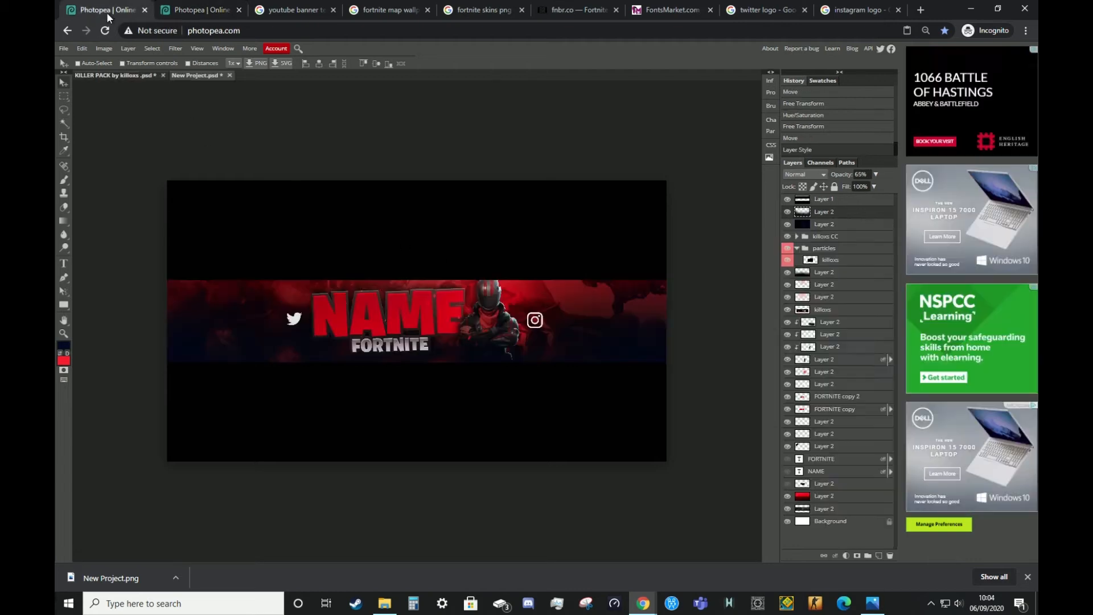
left_click(822, 498)
left_click(788, 497)
left_click(788, 497)
left_click(788, 497)
left_click(788, 497)
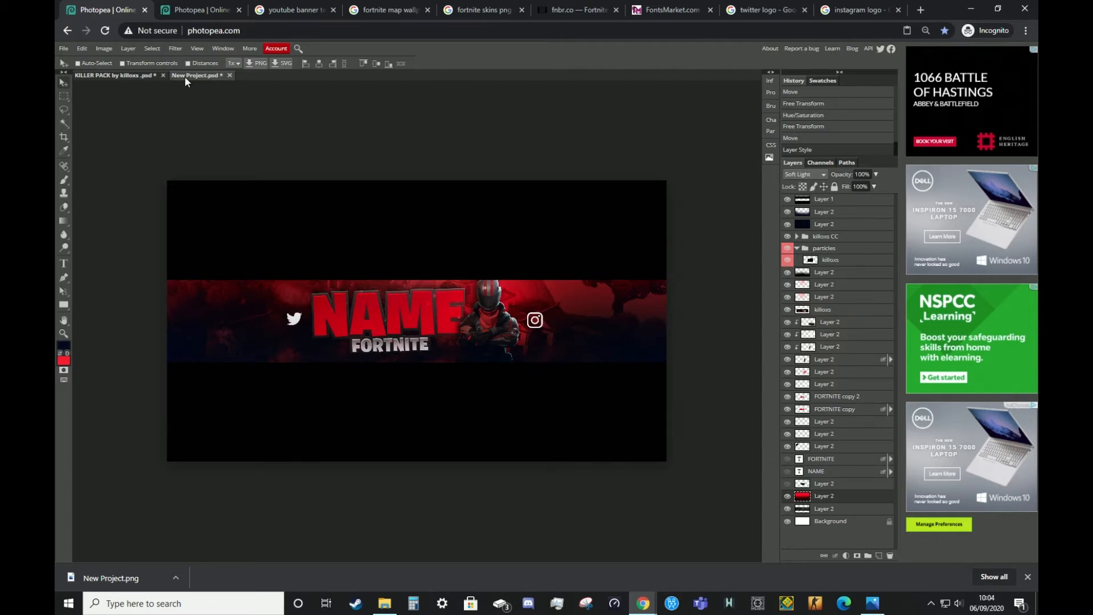
left_click(196, 10)
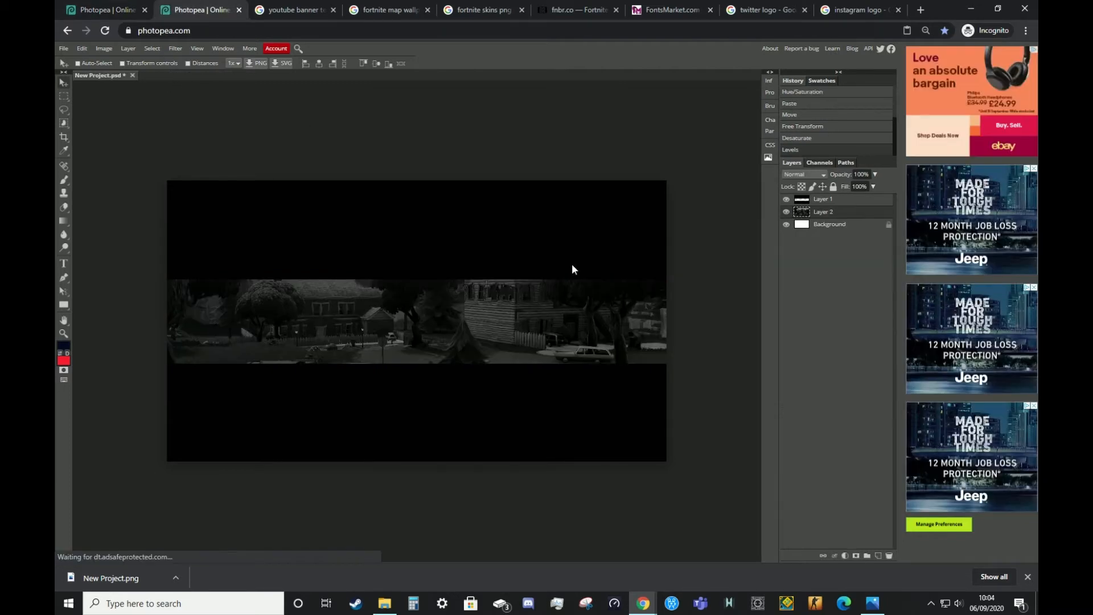
Add a layer above the Salty Springs picture and set the Gradient tool's end colour to bright red ff2121
left_click(878, 555)
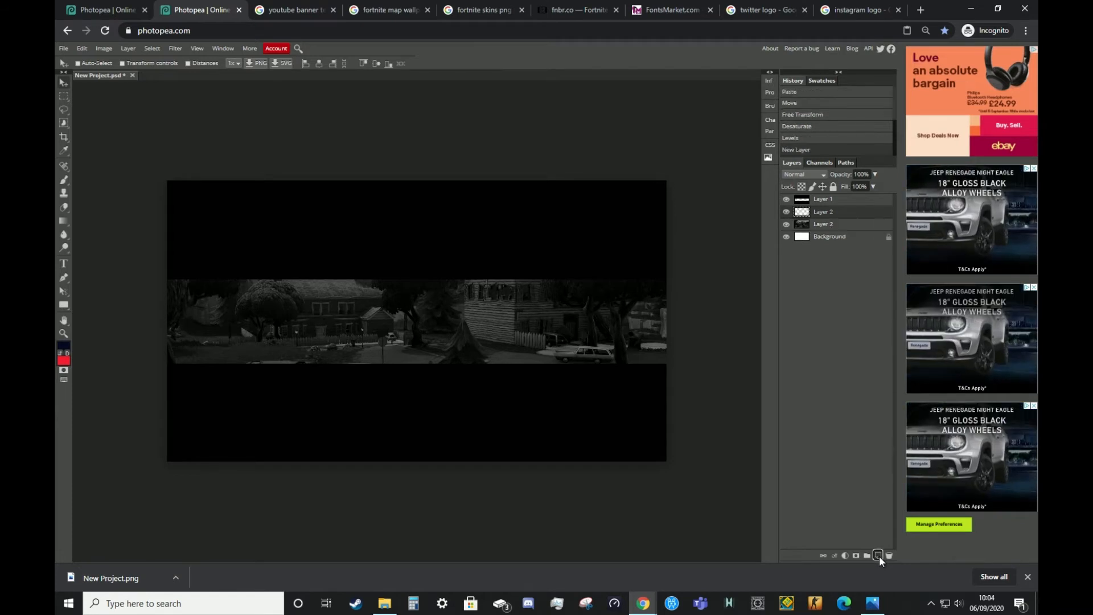
left_click(65, 222)
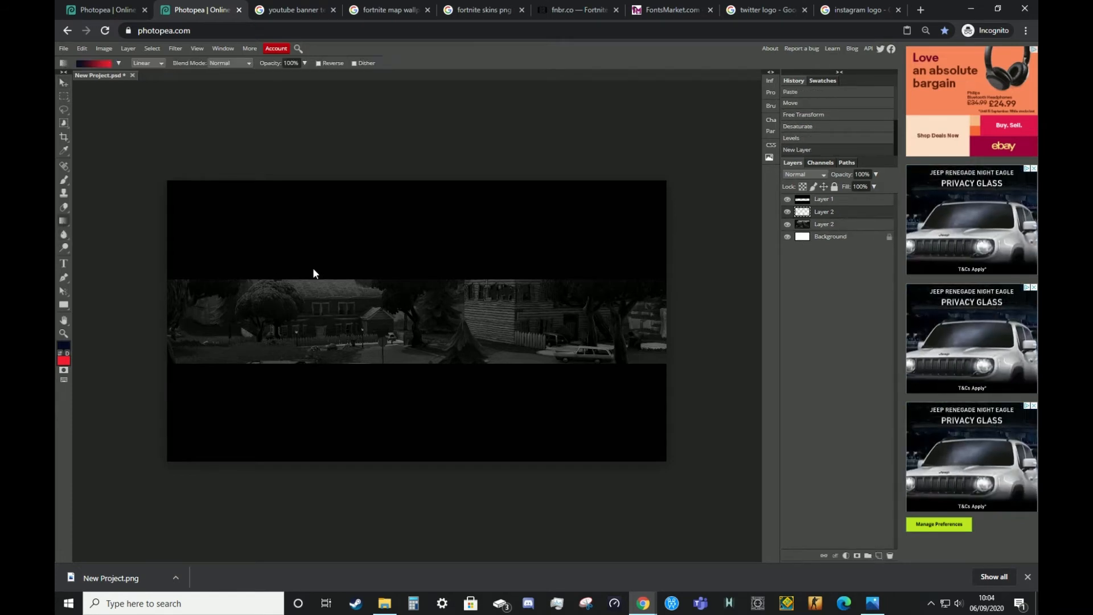
left_click(94, 63)
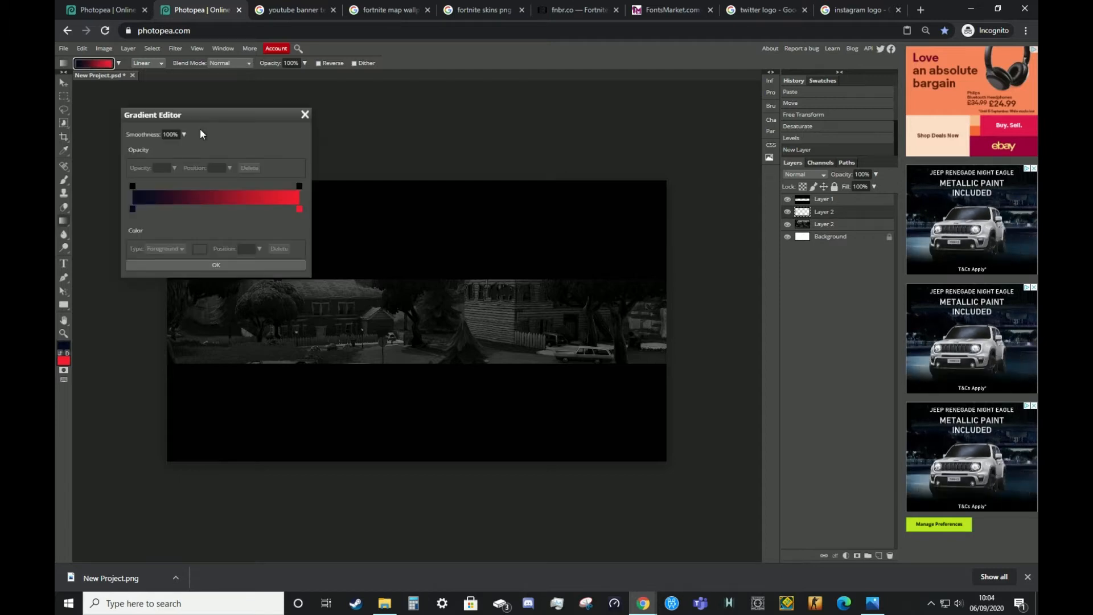
left_click(300, 210)
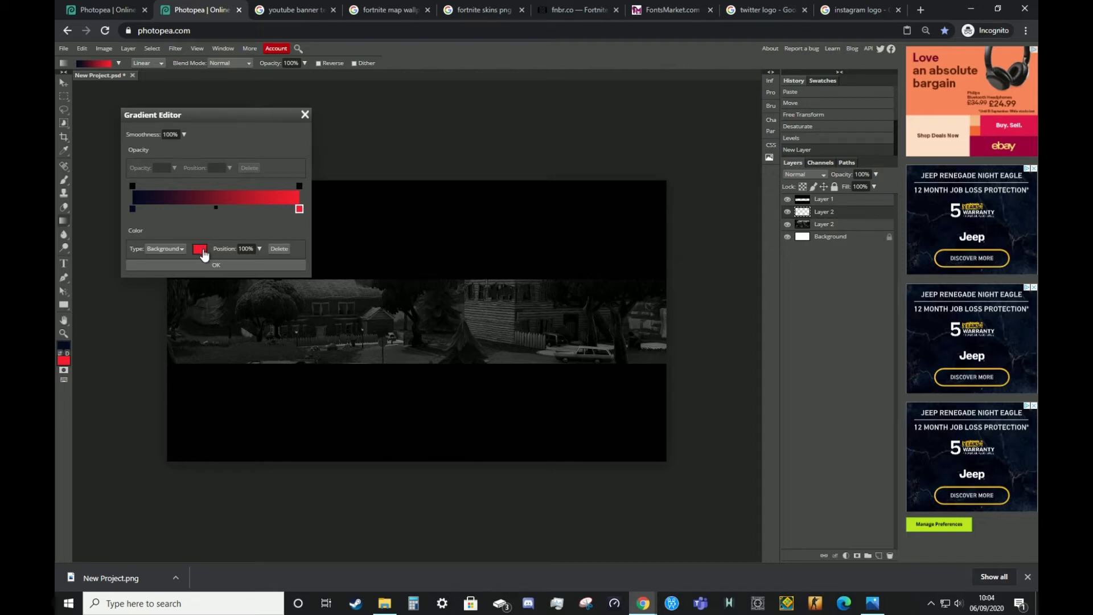
left_click(201, 249)
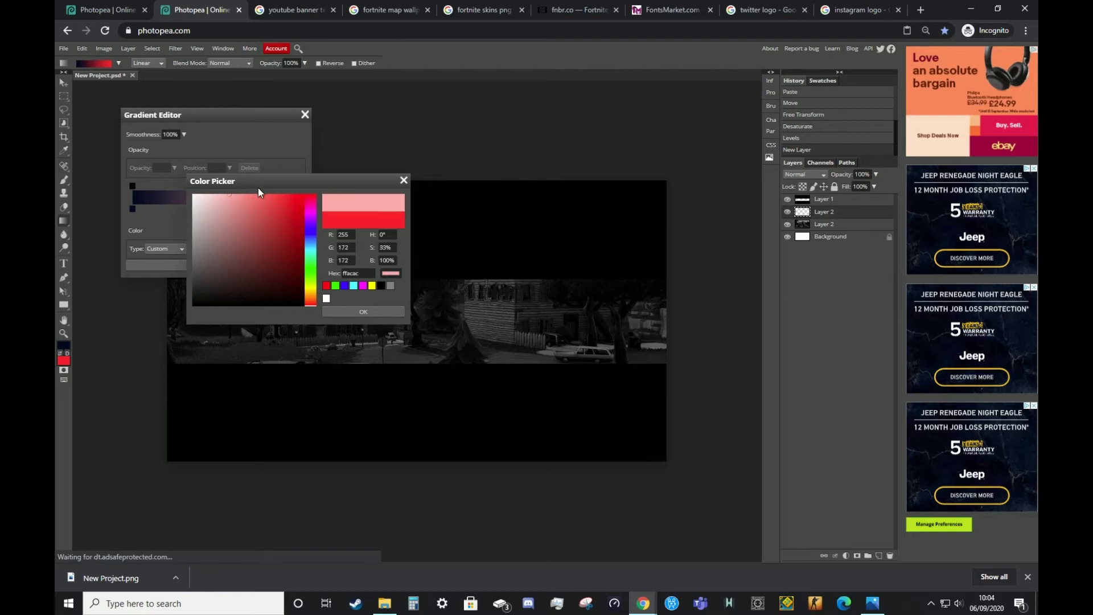
left_click(289, 195)
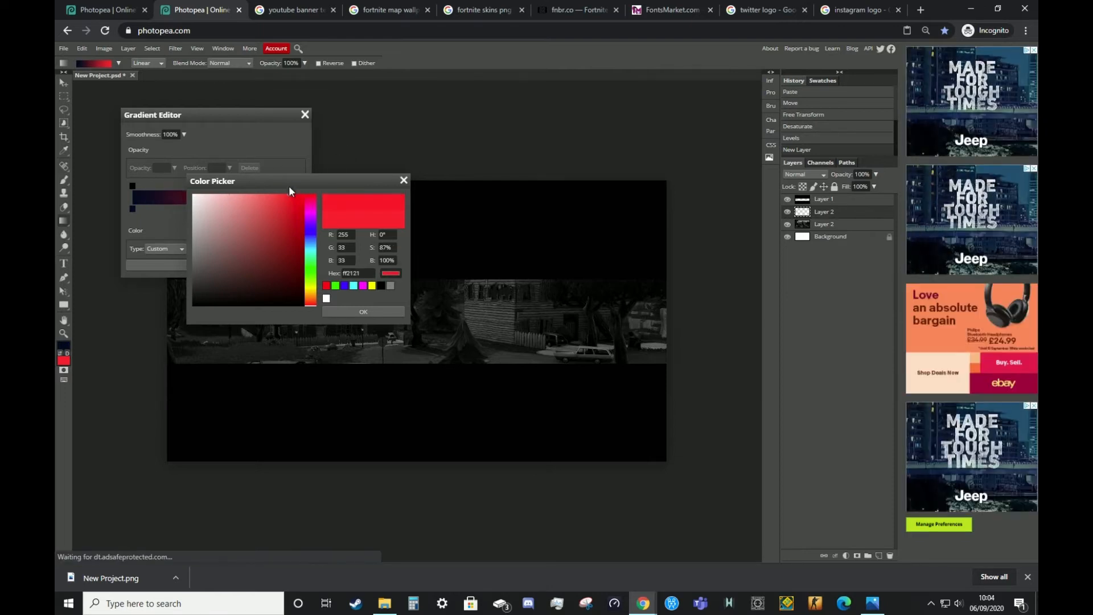
left_click(374, 310)
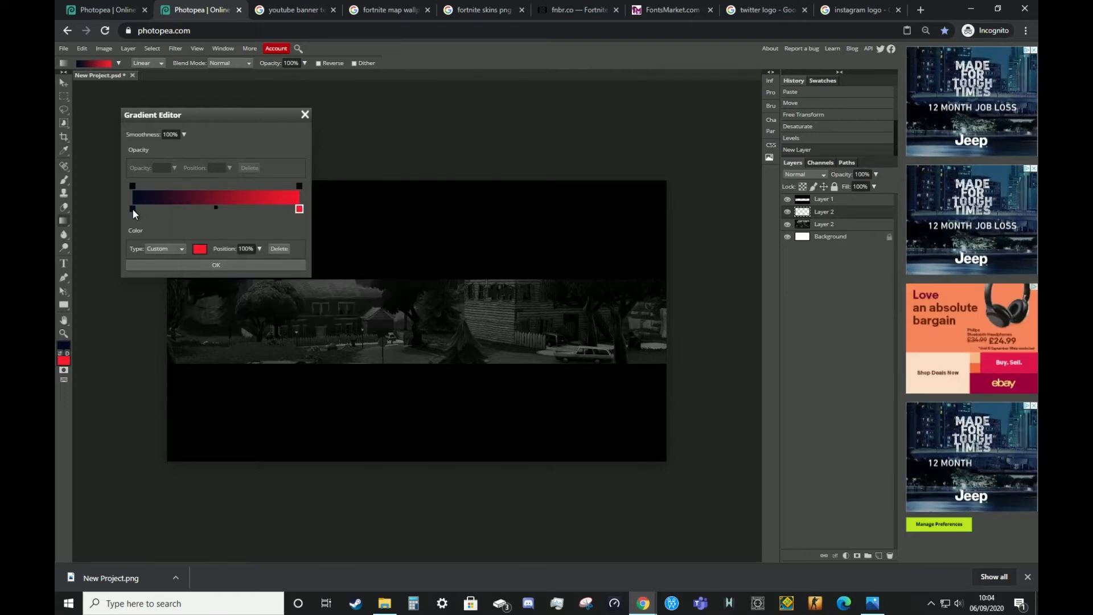
Set the gradient's start colour to near-black blue 02050f and accept the edited gradient
left_click(132, 208)
left_click(200, 249)
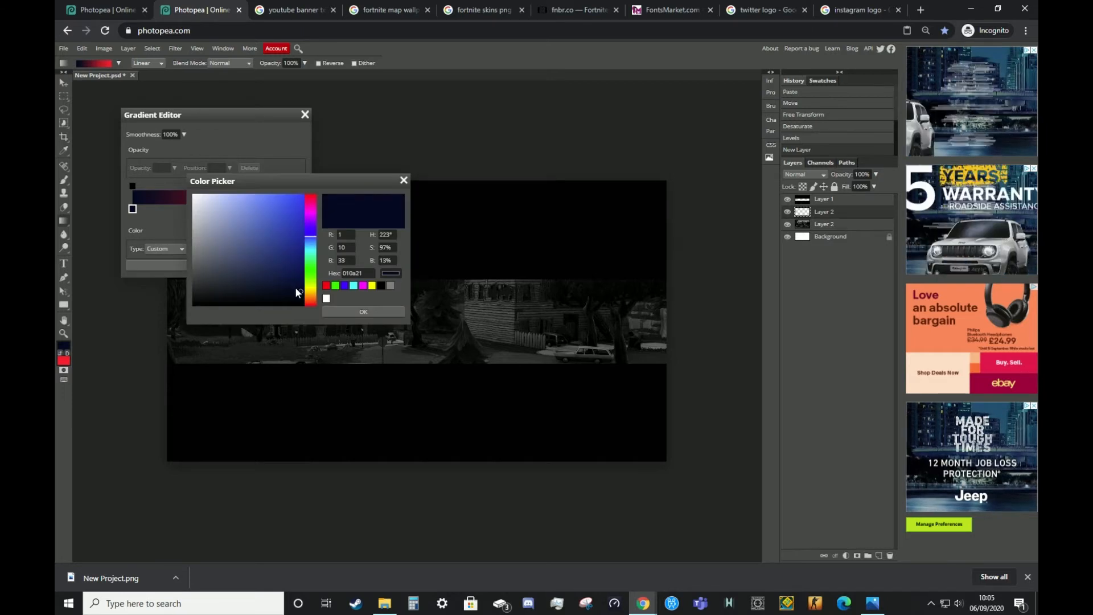
left_click_drag(320, 294, 324, 302)
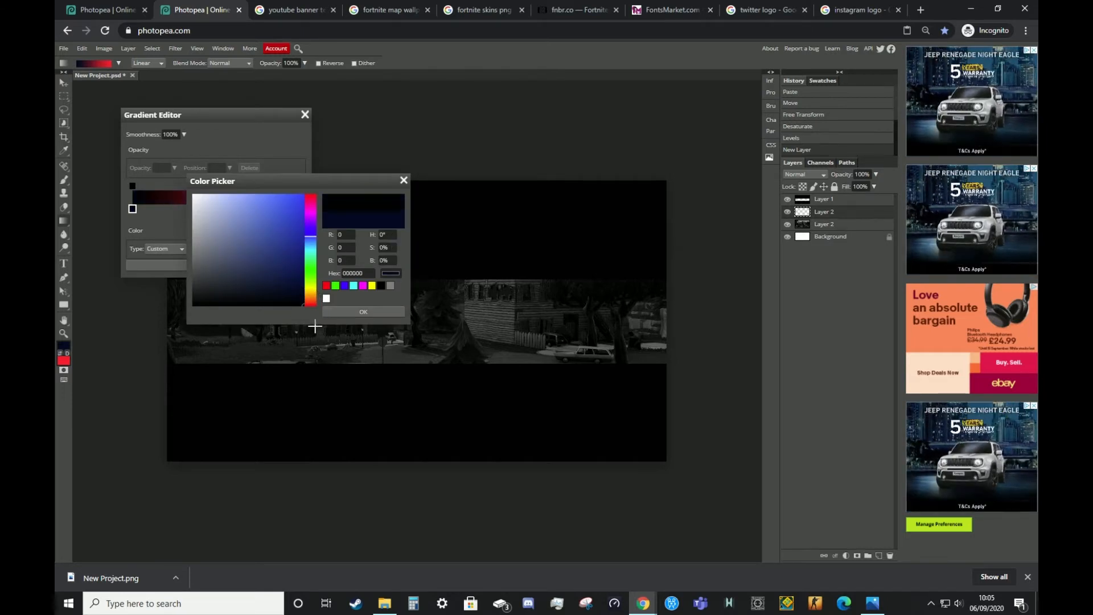
left_click(285, 308)
left_click_drag(285, 308, 293, 297)
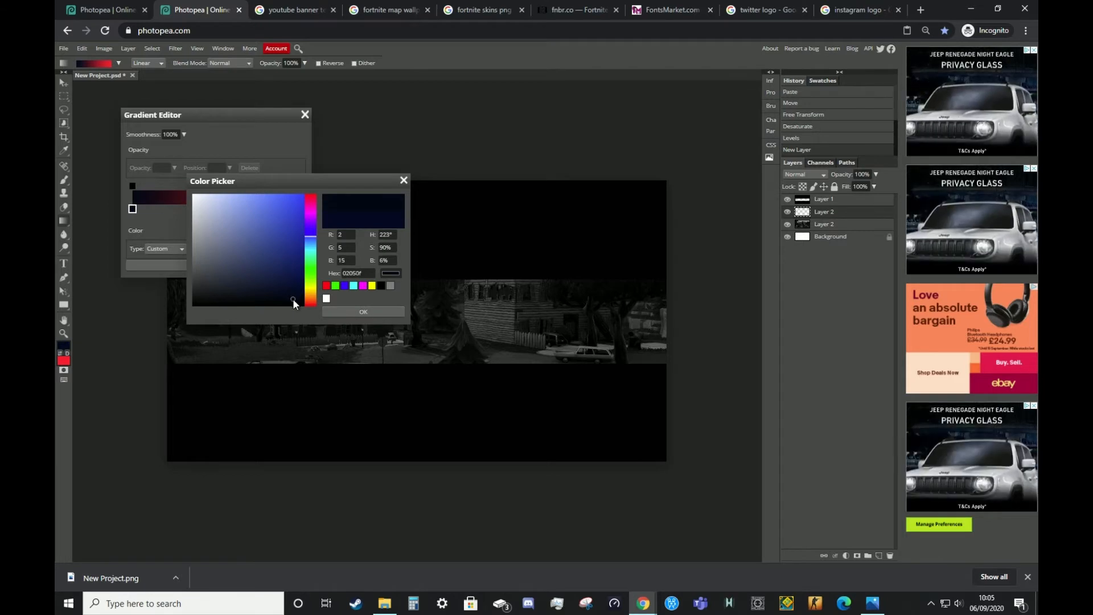
left_click(361, 312)
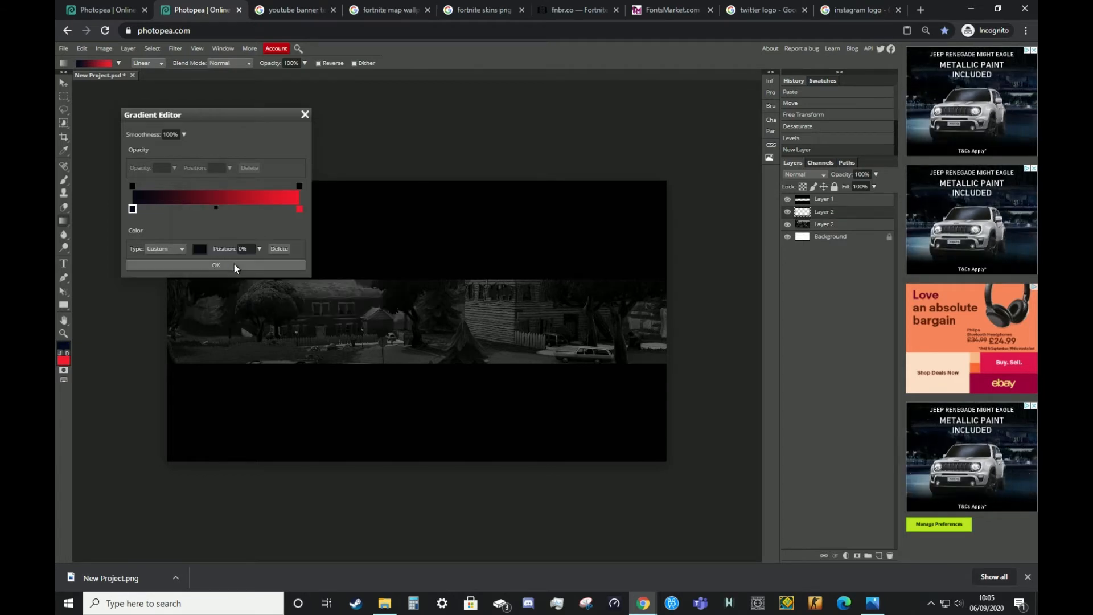
left_click(234, 265)
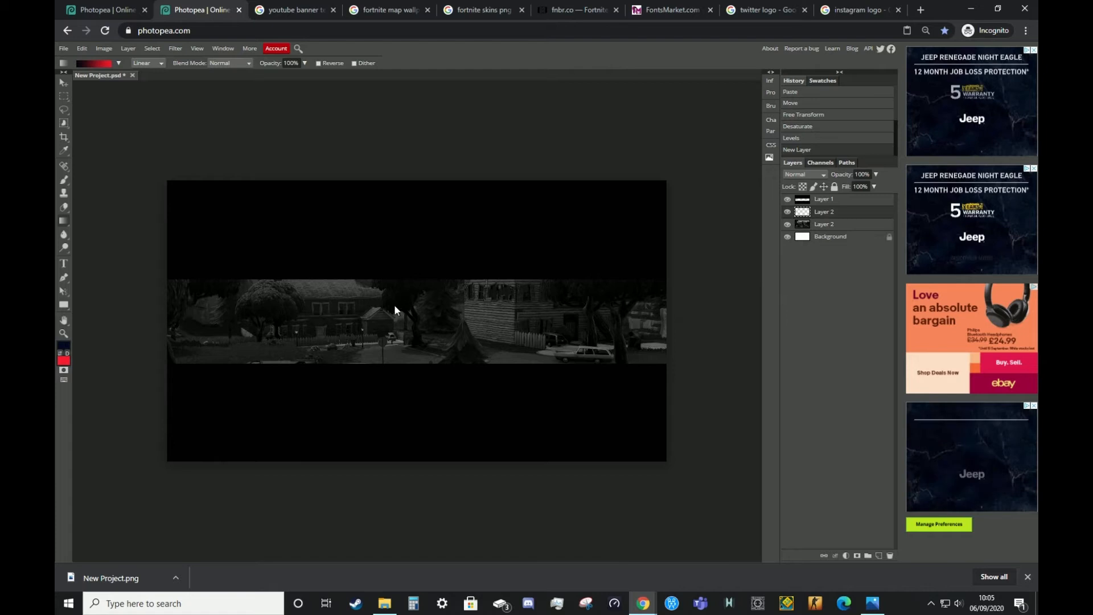
Fill the new layer with a vertical gradient across the banner strip, red above and near-black below, and blend it as Soft Light
left_click_drag(401, 272, 405, 368)
left_click_drag(415, 267, 414, 266)
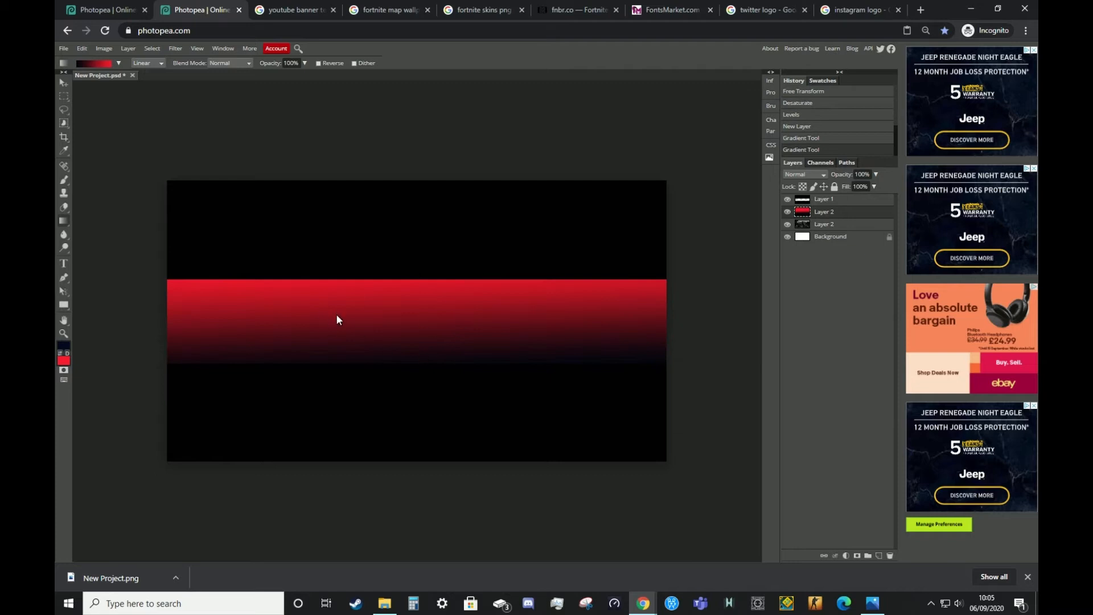
left_click(802, 176)
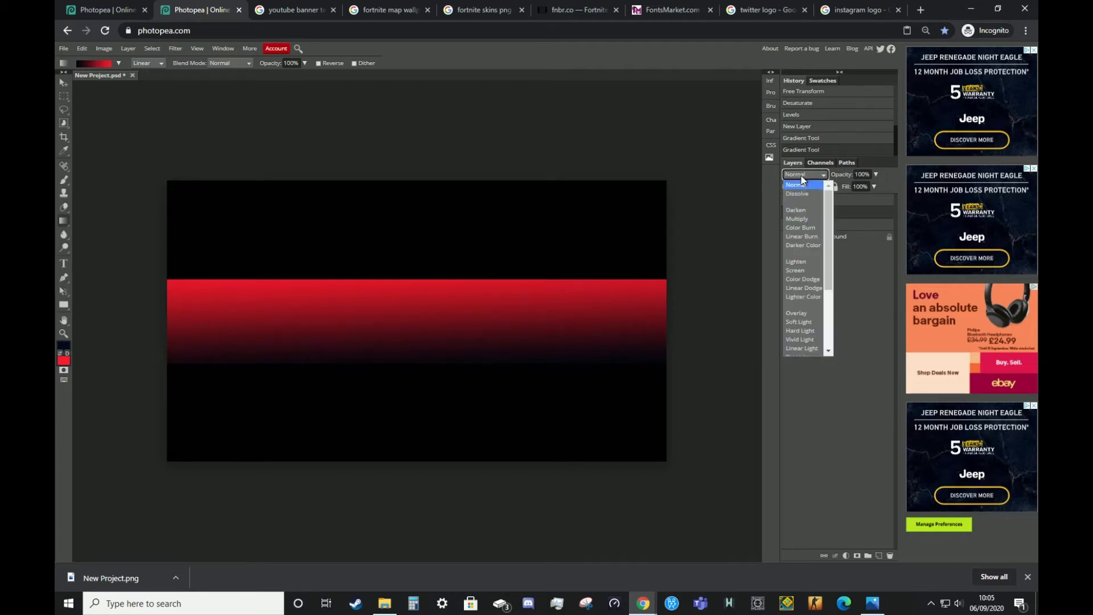
left_click(804, 322)
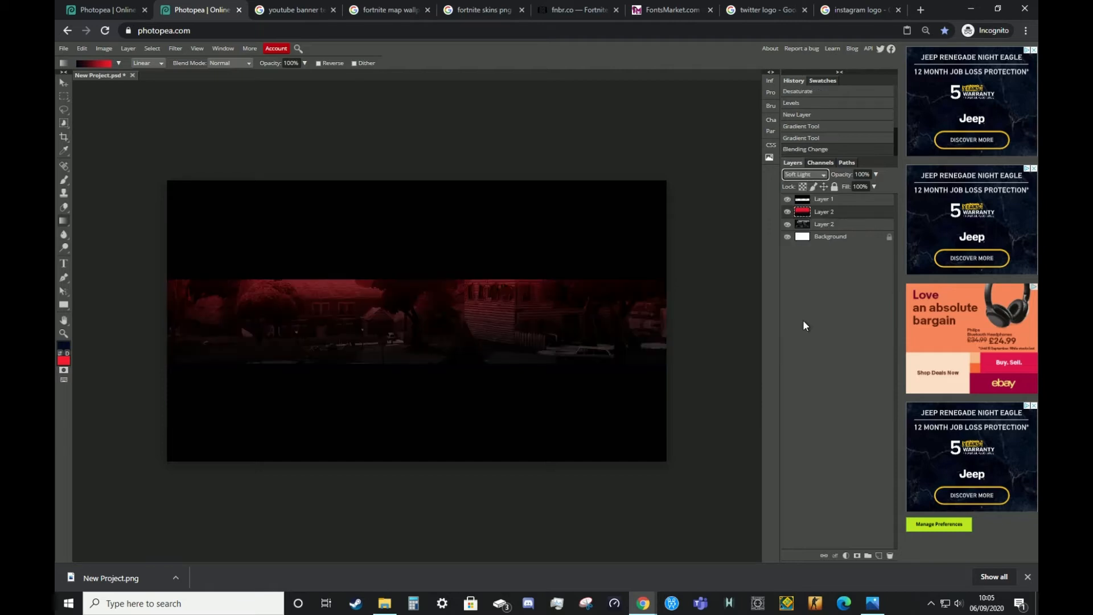
left_click(788, 212)
left_click(788, 212)
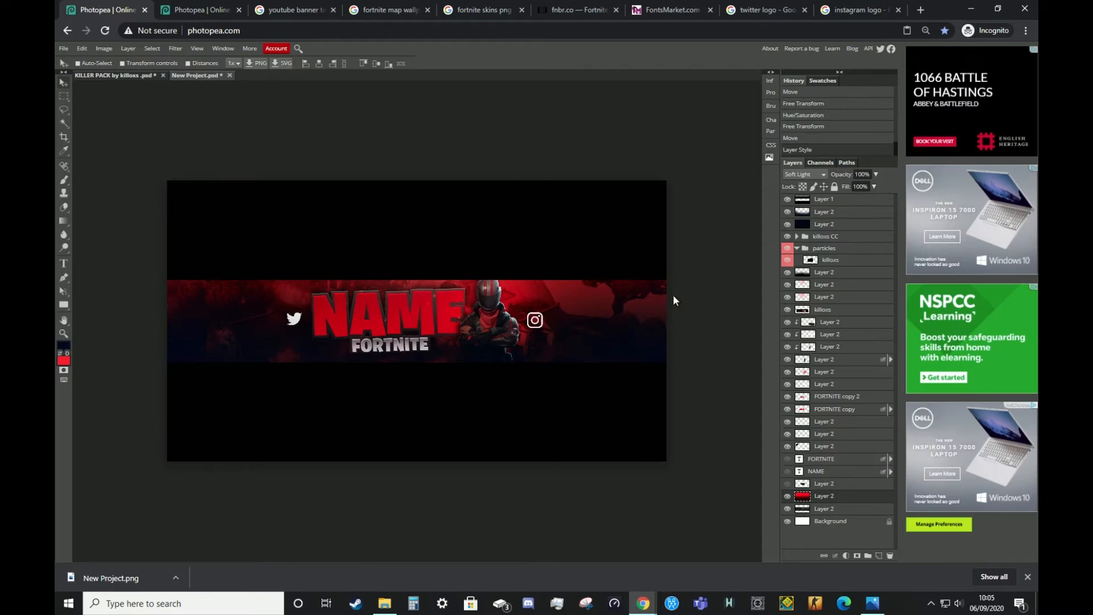
Intensify the gradient layer with Hue/Saturation, setting Saturation to 86 and Lightness to 6
left_click(215, 5)
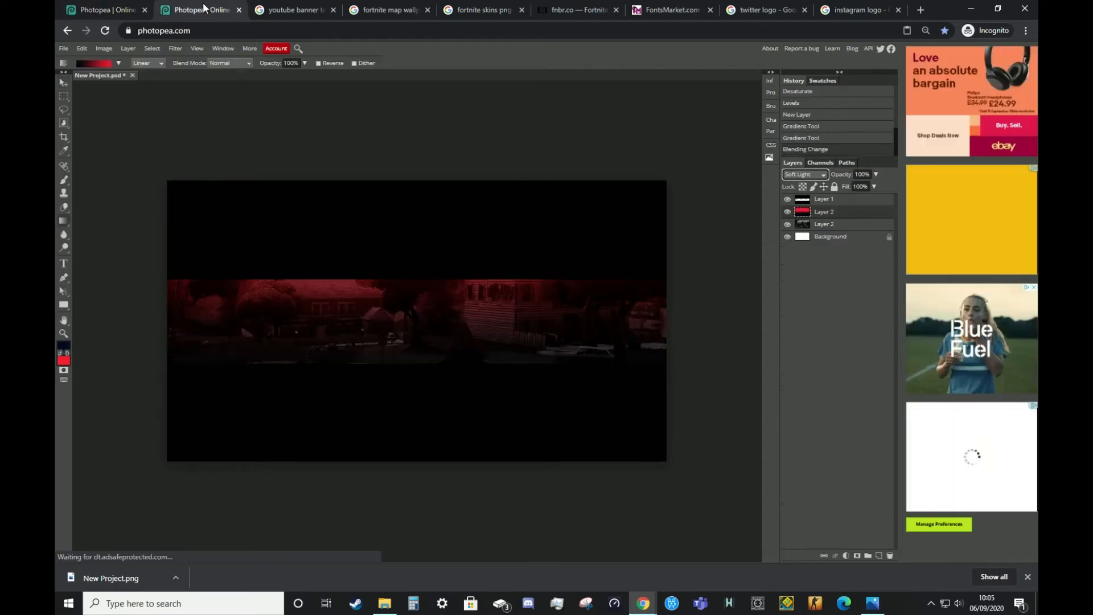
left_click(103, 48)
mouse_move(131, 61)
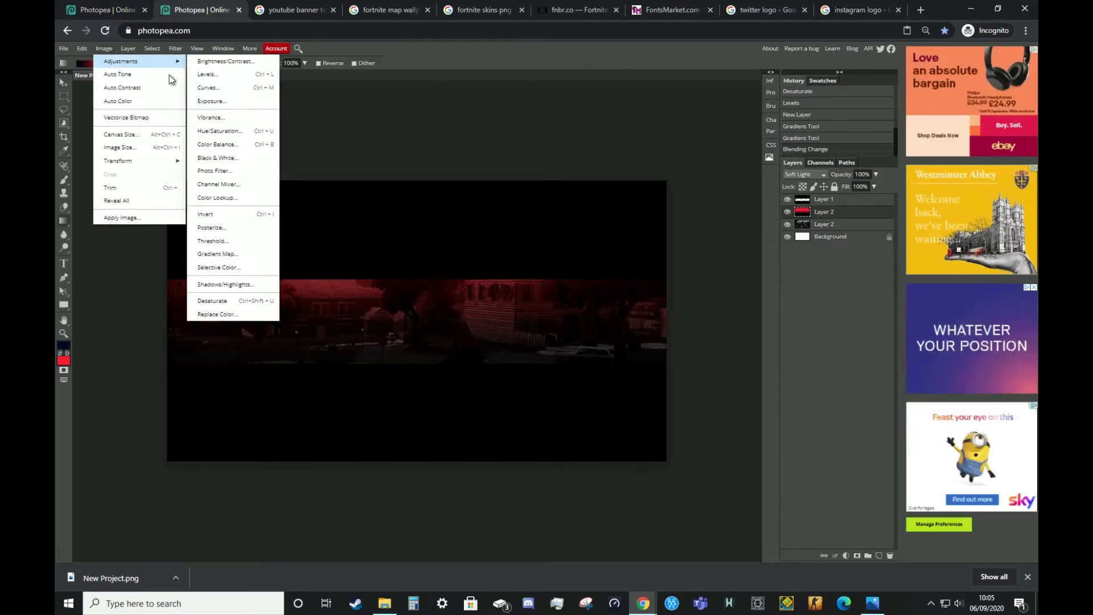
left_click(233, 126)
left_click_drag(193, 184, 196, 211)
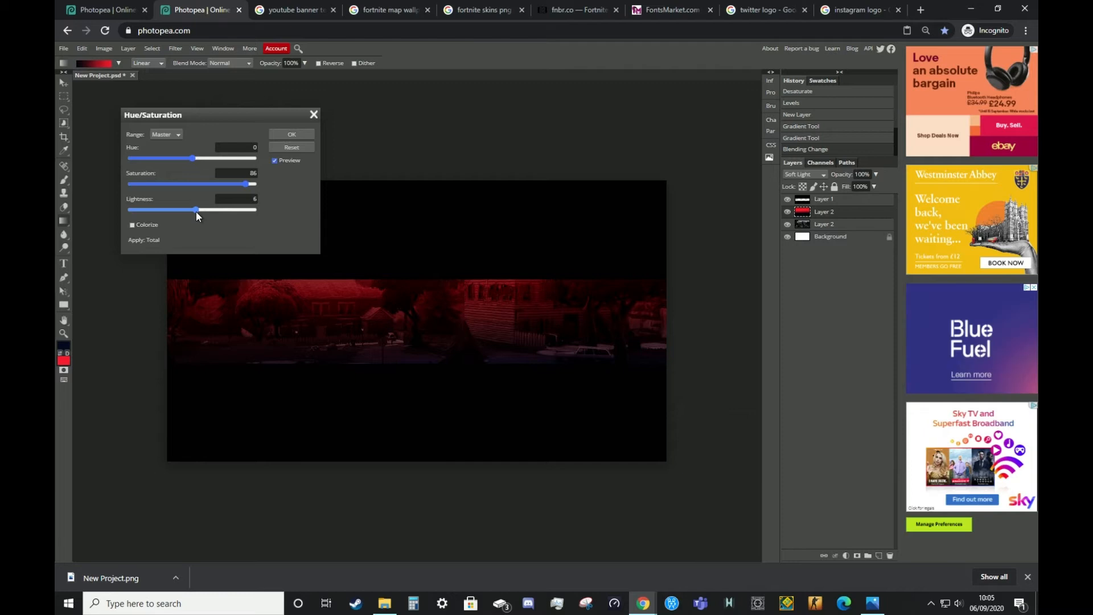
left_click(286, 134)
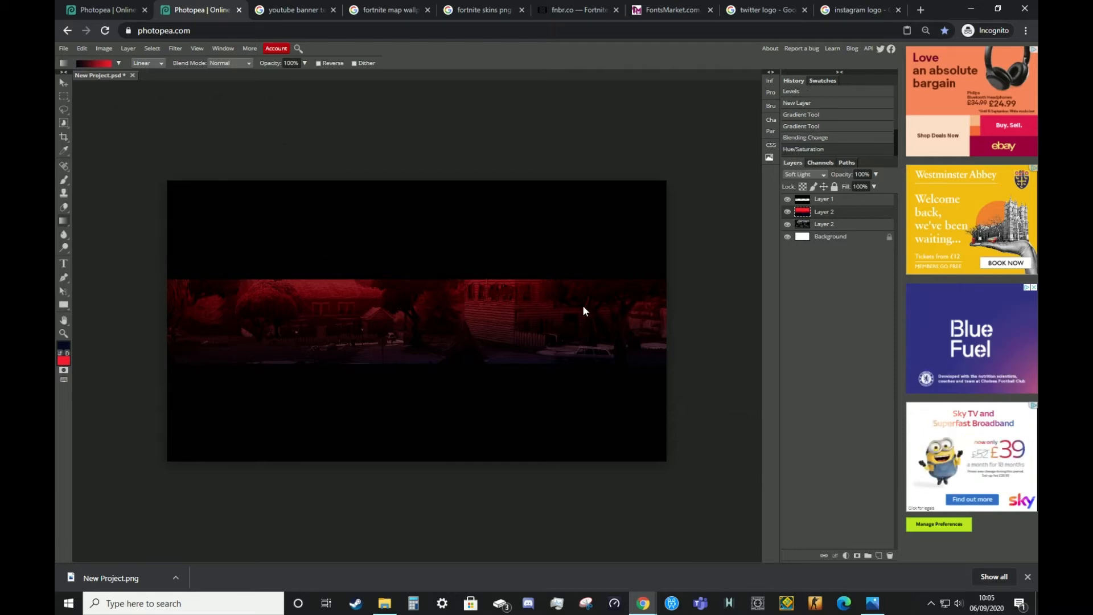
Compare with the finished banner, add a new layer above the gradient layer, and start a text layer in the middle of the strip
left_click(132, 13)
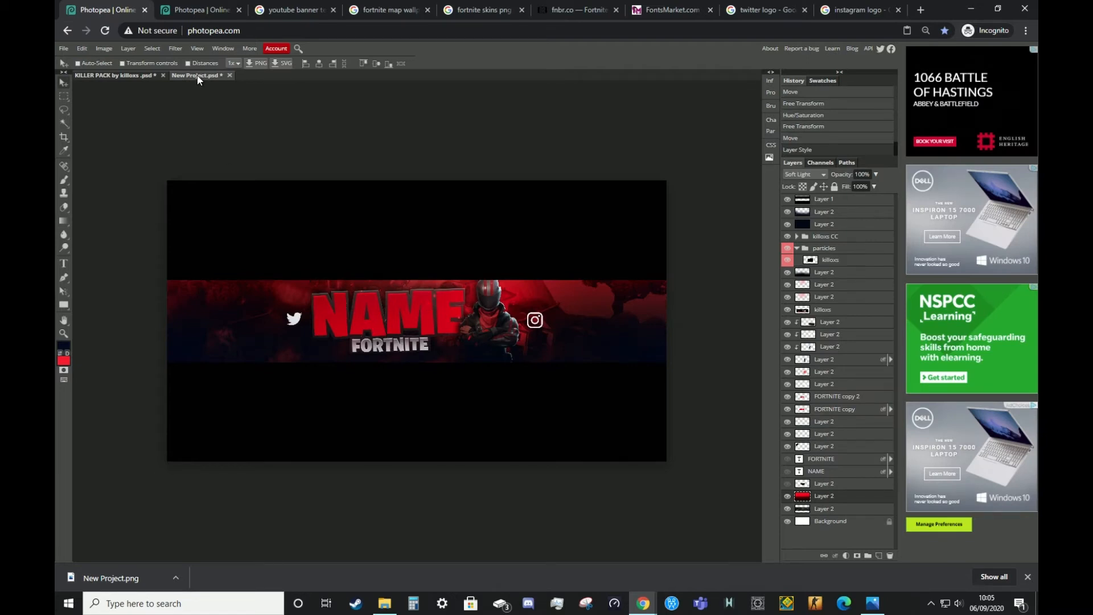
left_click(198, 9)
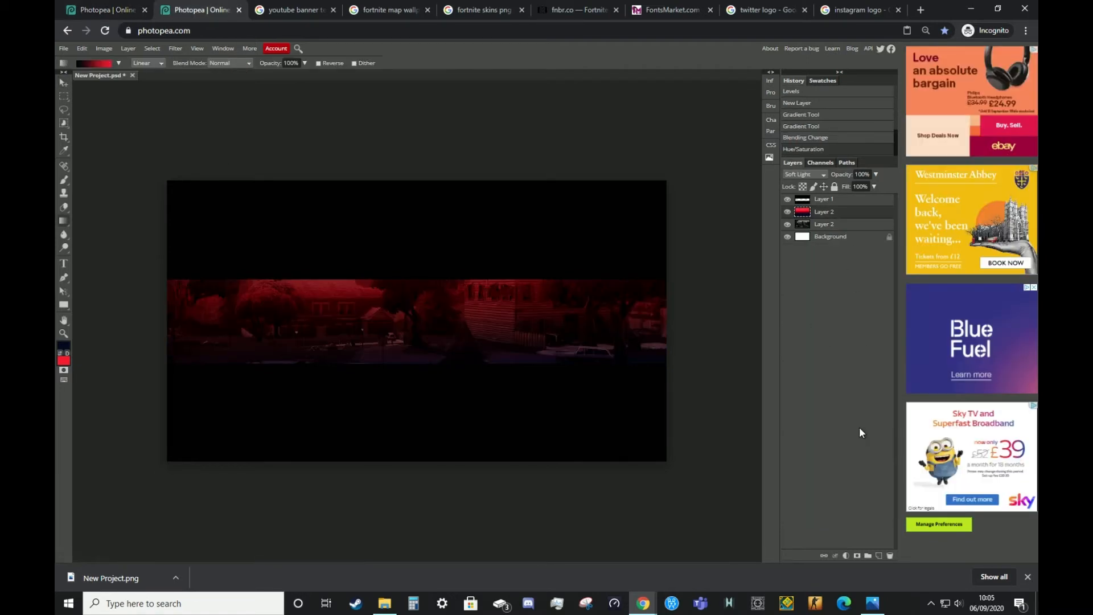
left_click(878, 555)
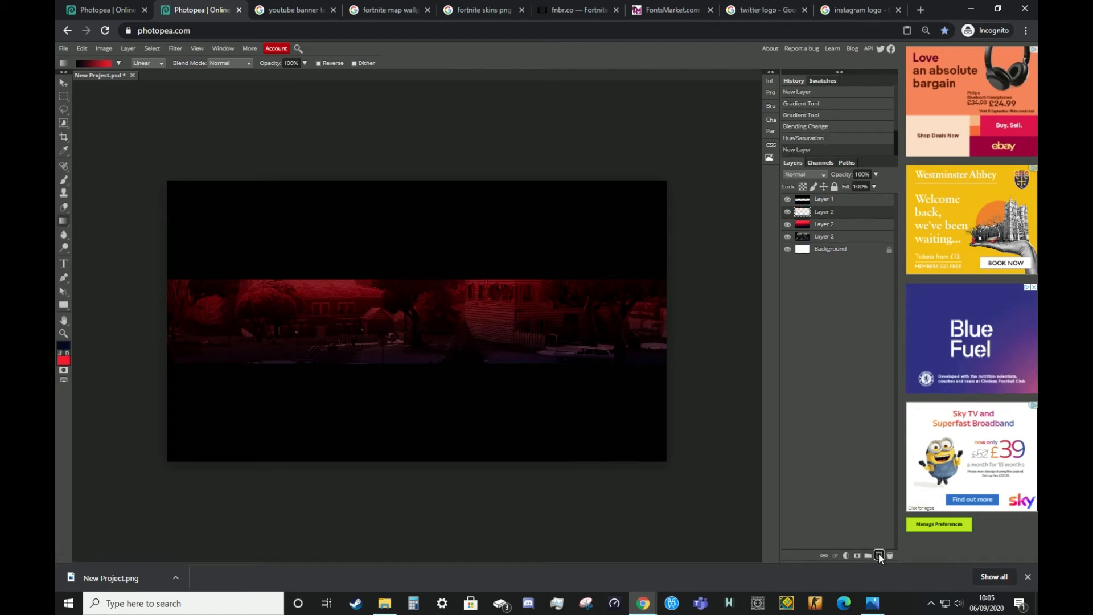
left_click(60, 266)
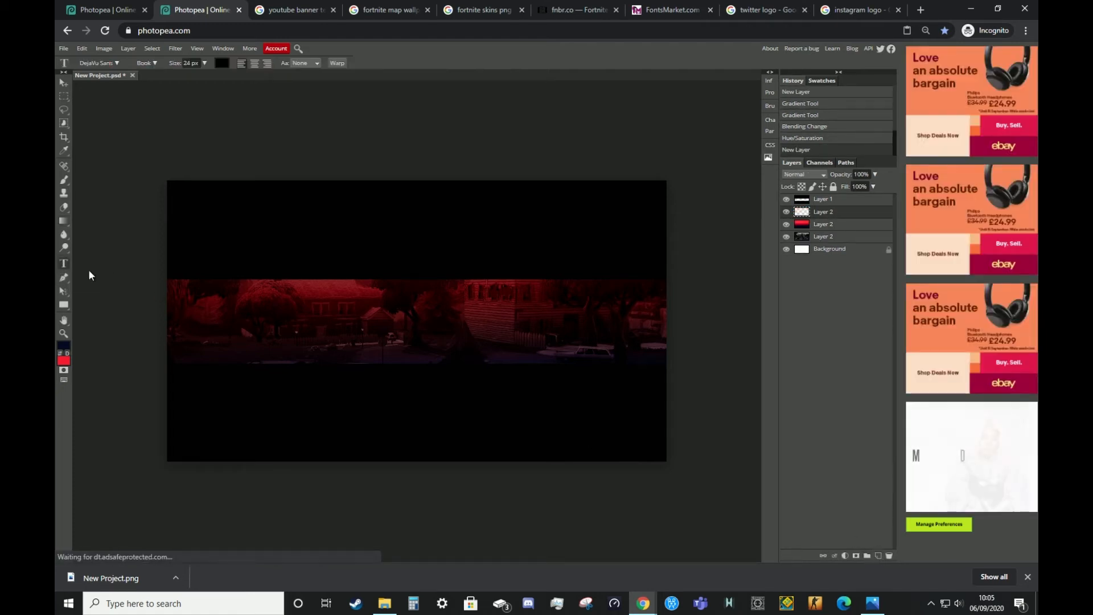
left_click(391, 323)
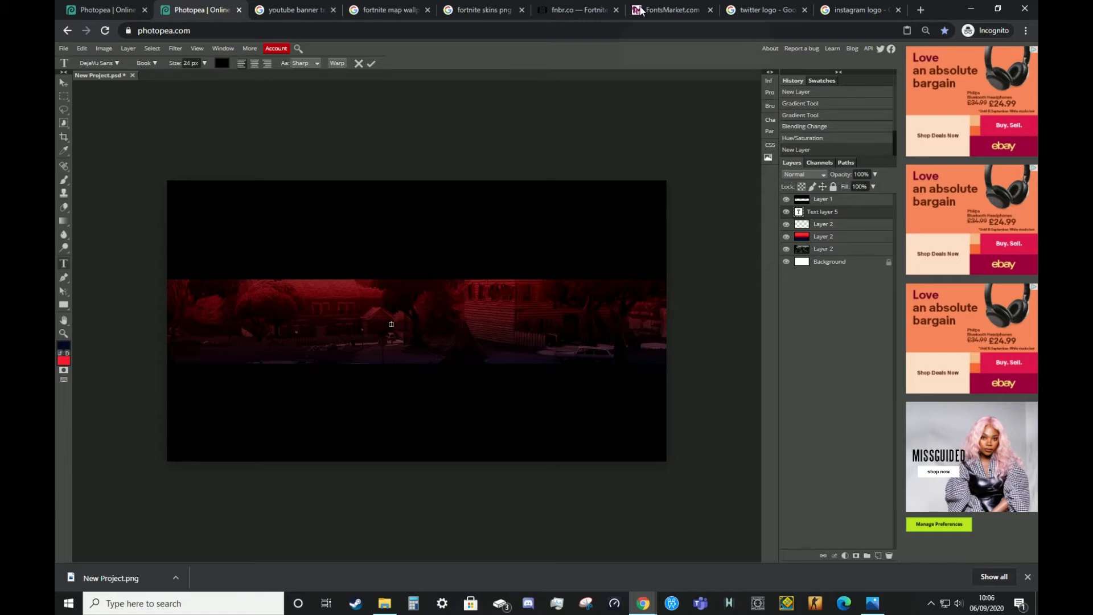
Pass the captcha on the FontsMarket page and download the Burbank Big Regular Black font
left_click(672, 10)
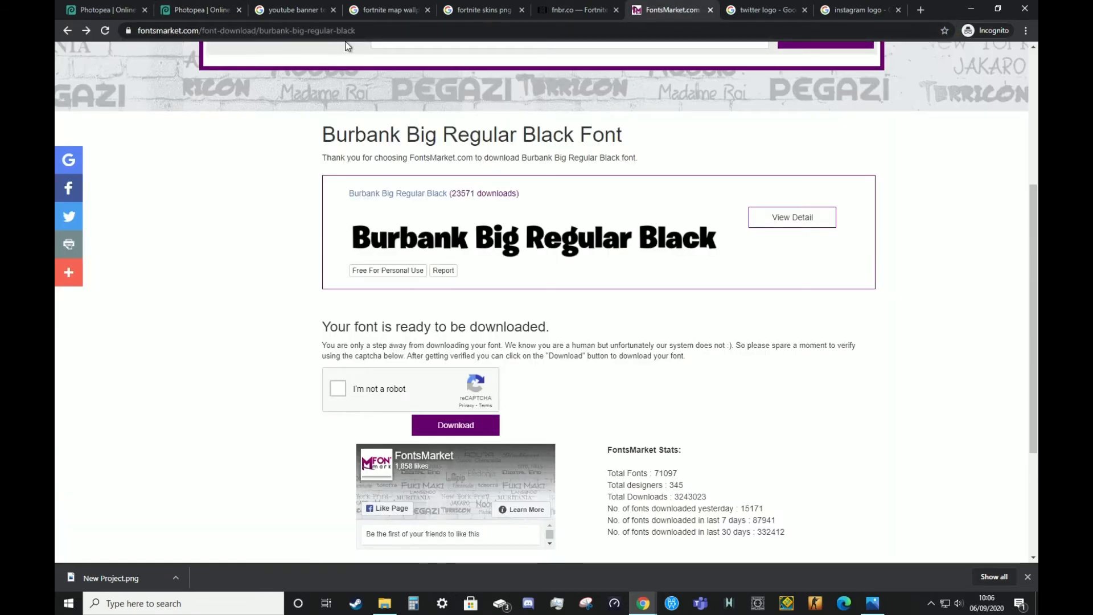
left_click(371, 31)
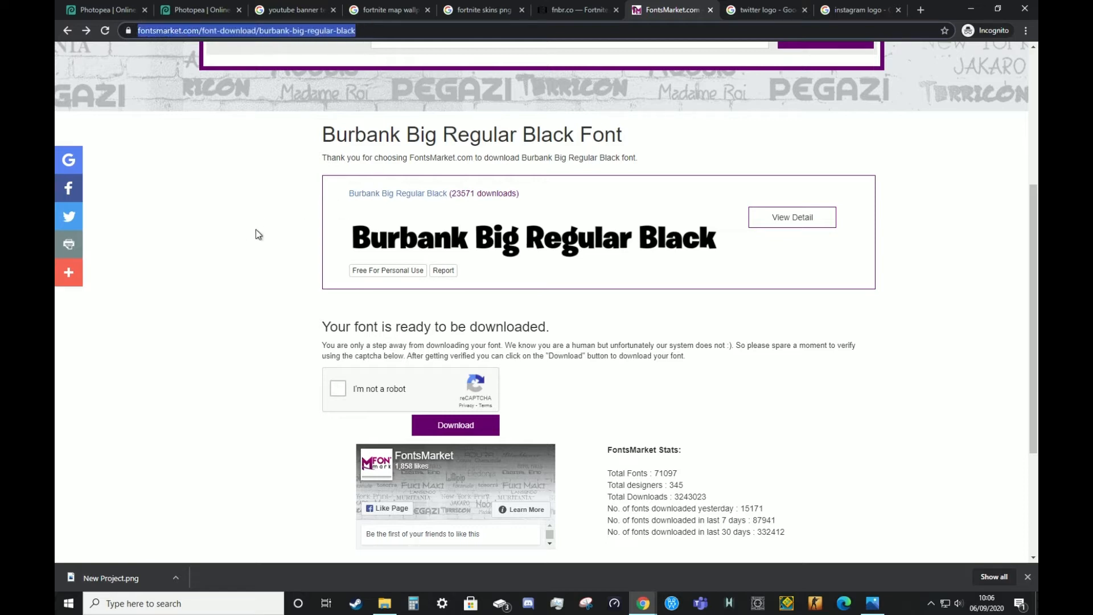
left_click(251, 244)
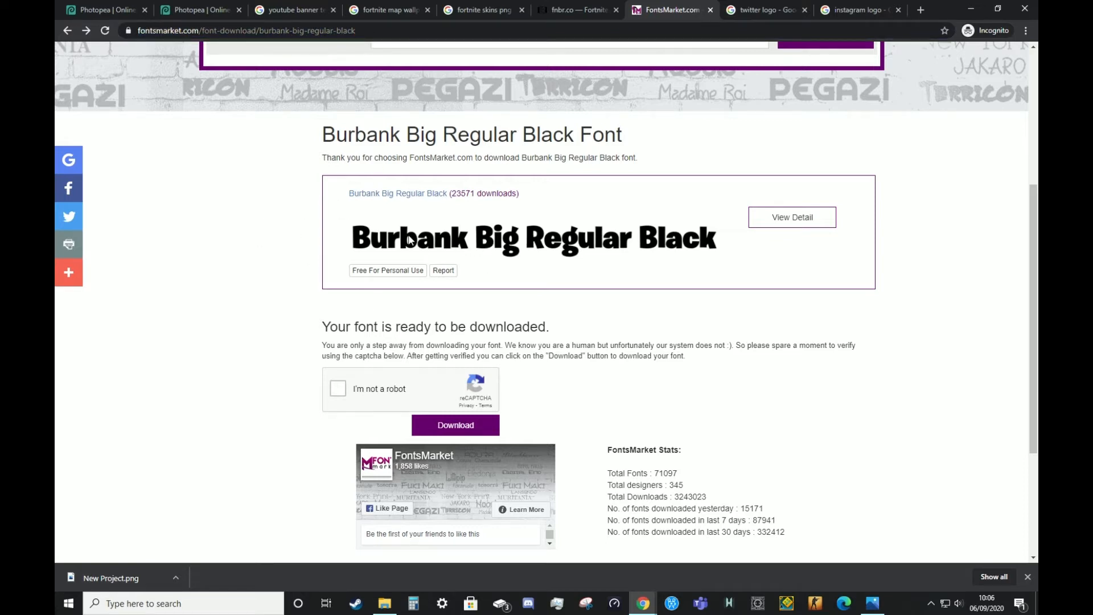
scroll(538, 305, "down", 1)
left_click(338, 332)
left_click(386, 256)
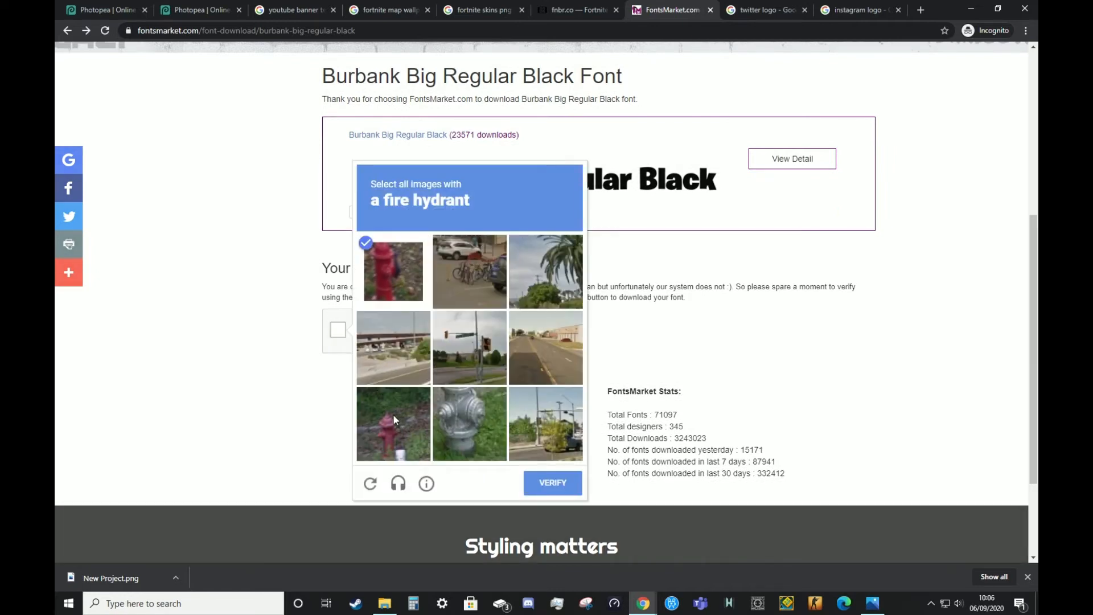
left_click(393, 415)
left_click(487, 426)
left_click(538, 483)
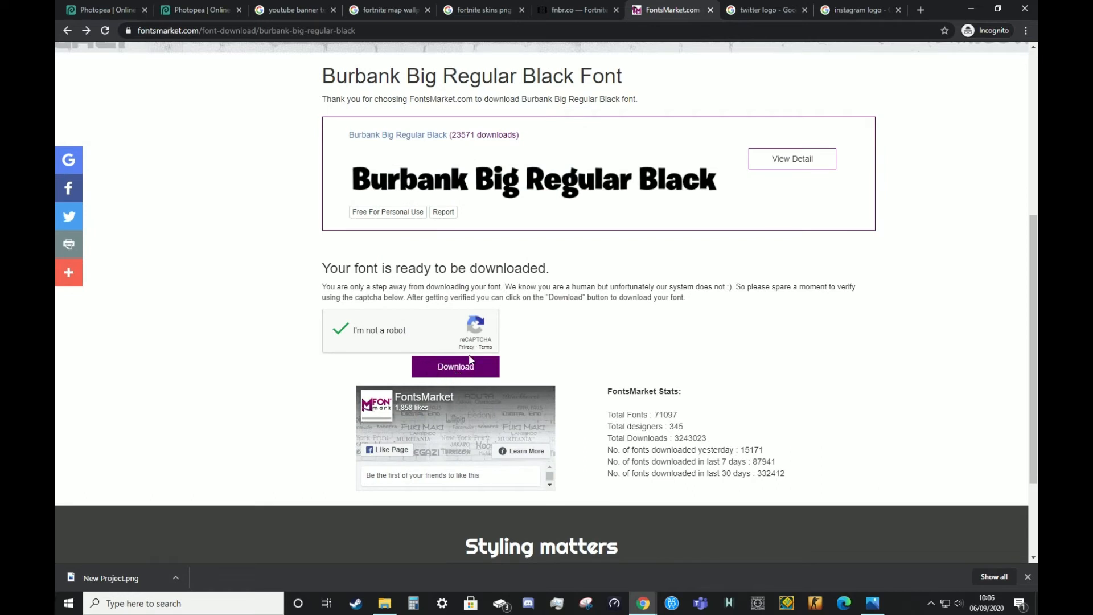
left_click(449, 370)
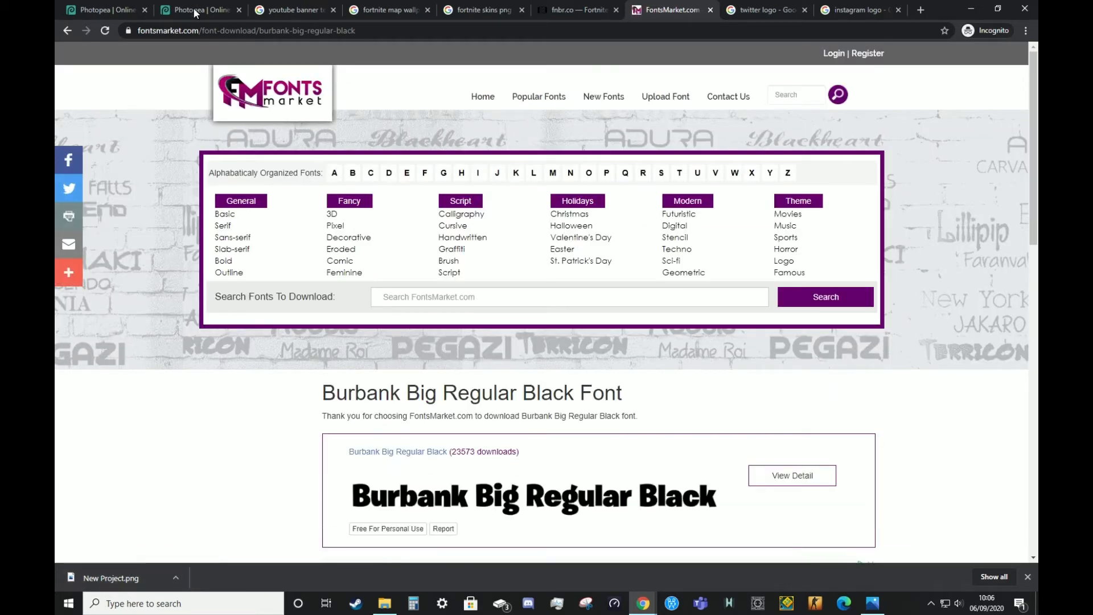
Back in Photopea, enter NAME in the text layer and load the font BurbankBigRegular-Black.otf, keeping it for future sessions
left_click(193, 5)
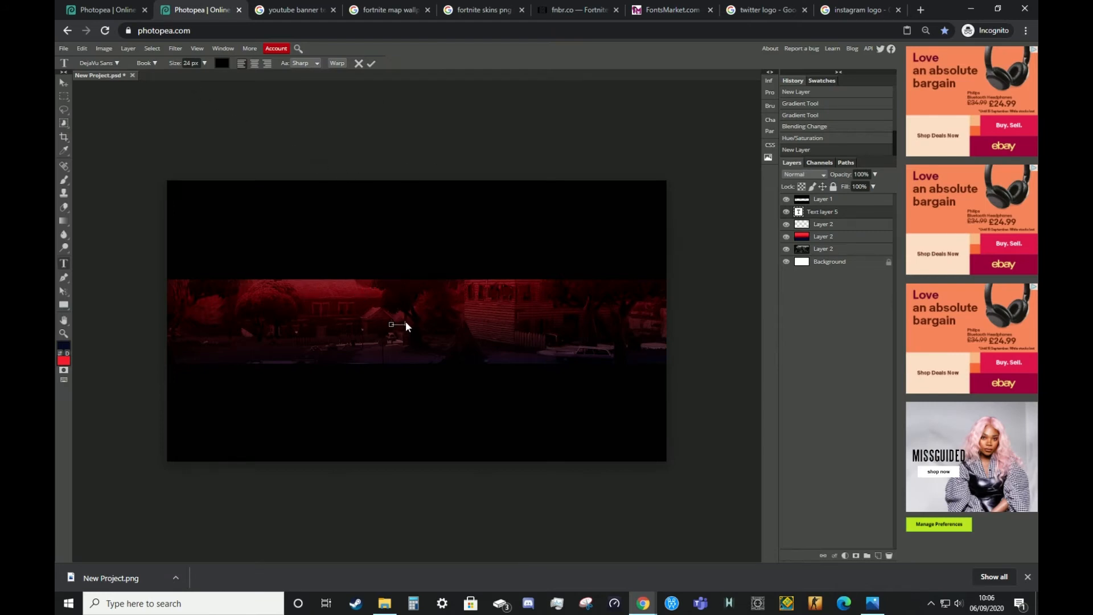
key("ctrl+a")
left_click(118, 62)
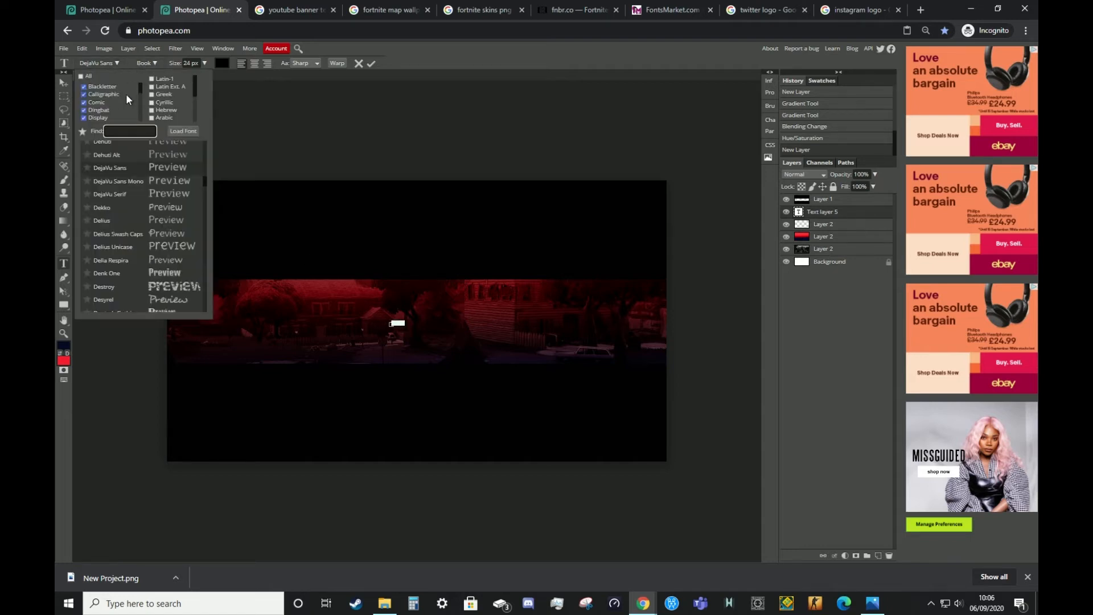
scroll(144, 157, "up", 5)
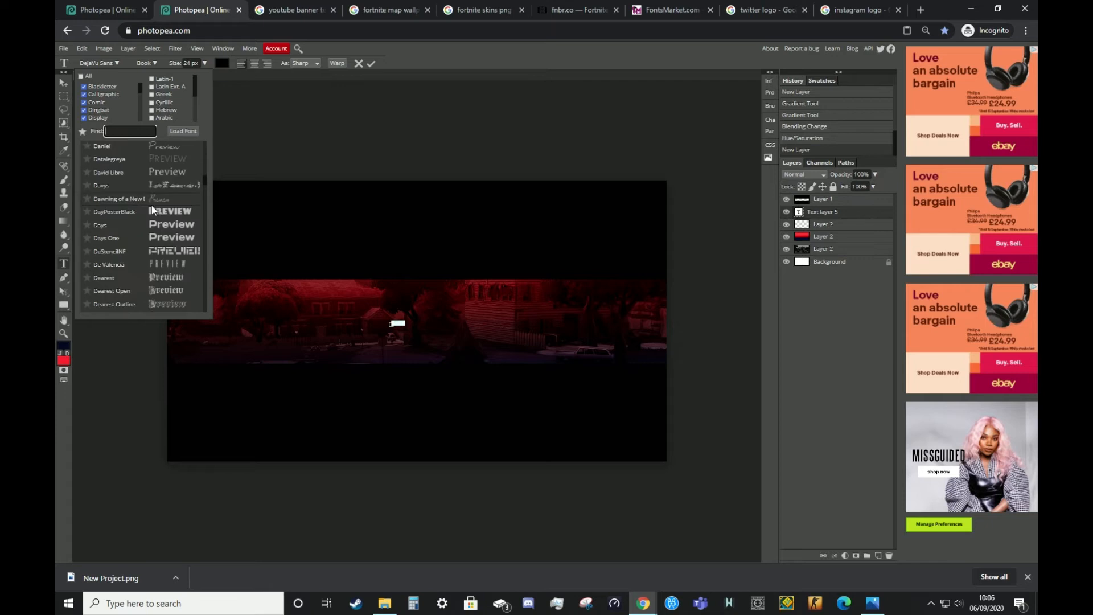
left_click(178, 130)
scroll(268, 149, "down", 5)
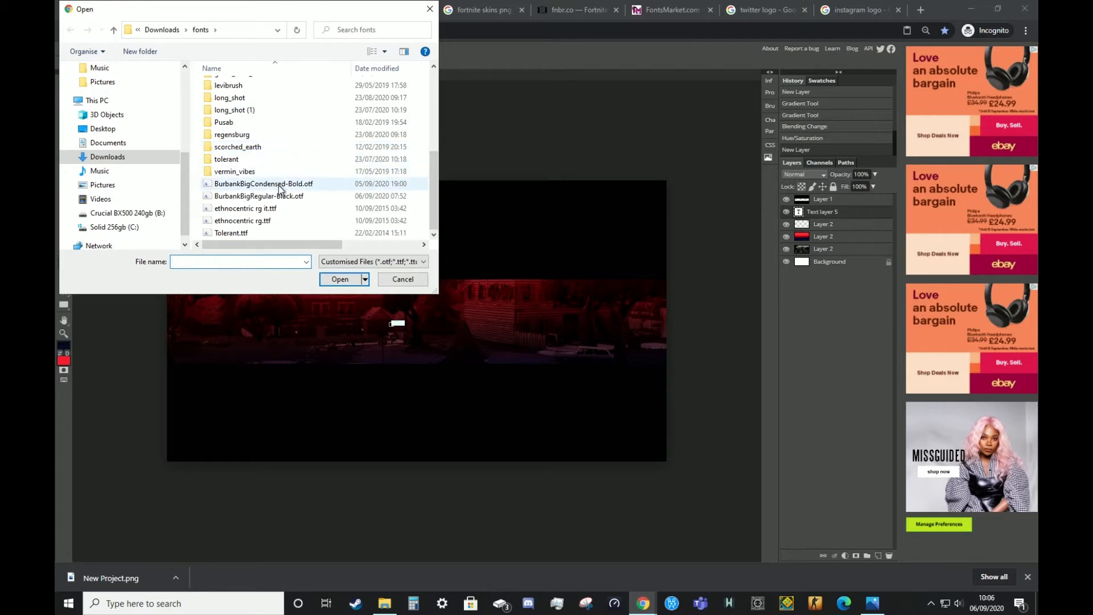
left_click(234, 199)
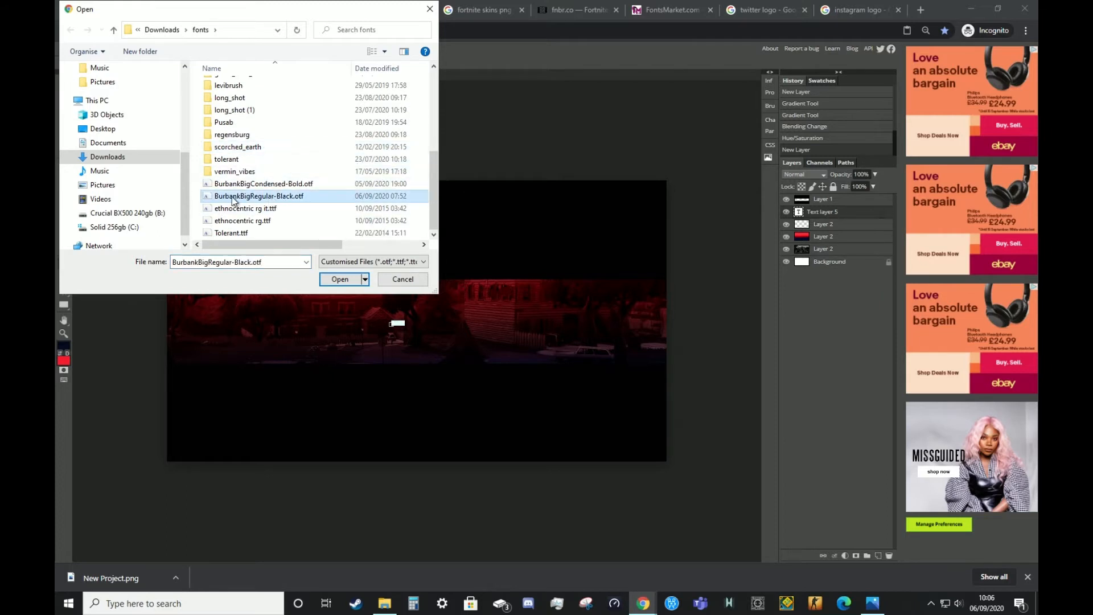
left_click(335, 281)
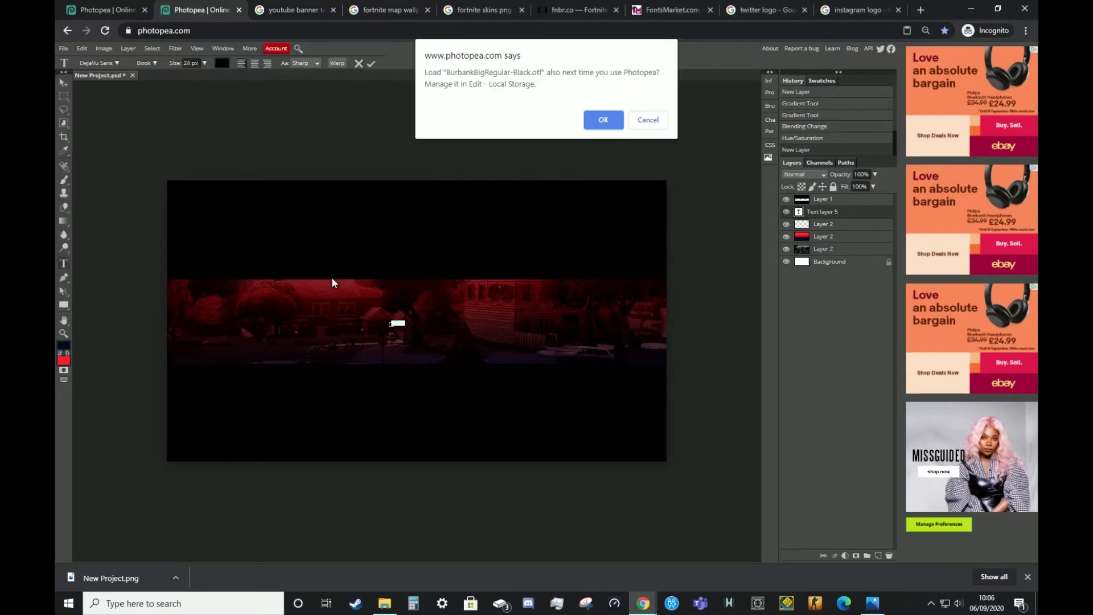
left_click(601, 120)
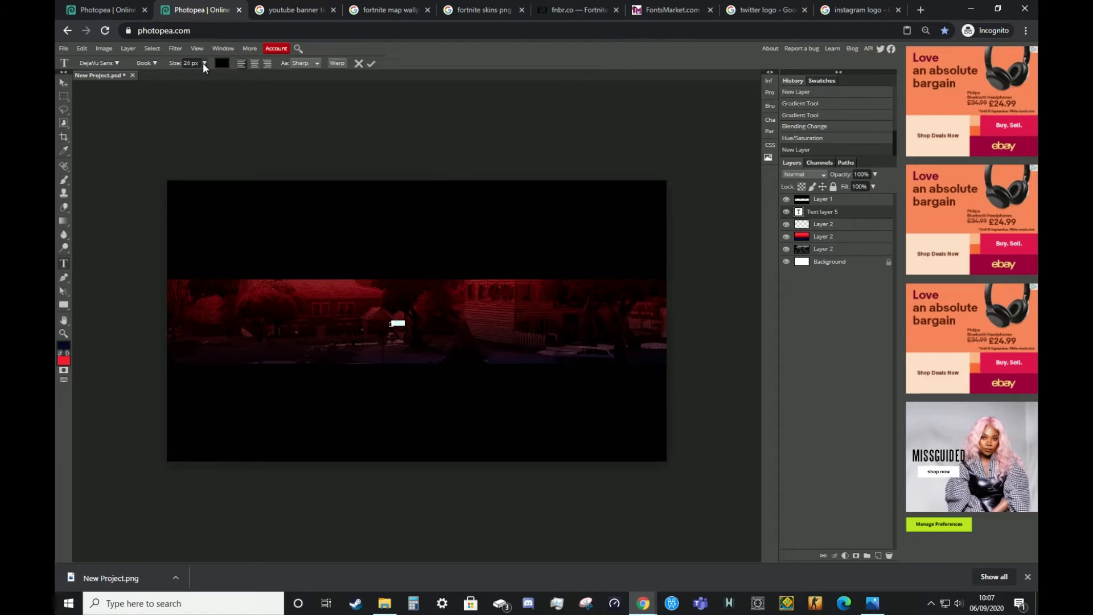
Set the NAME text to 150 px in Burbank Big Regular Black and accept the text
left_click_drag(203, 90, 217, 81)
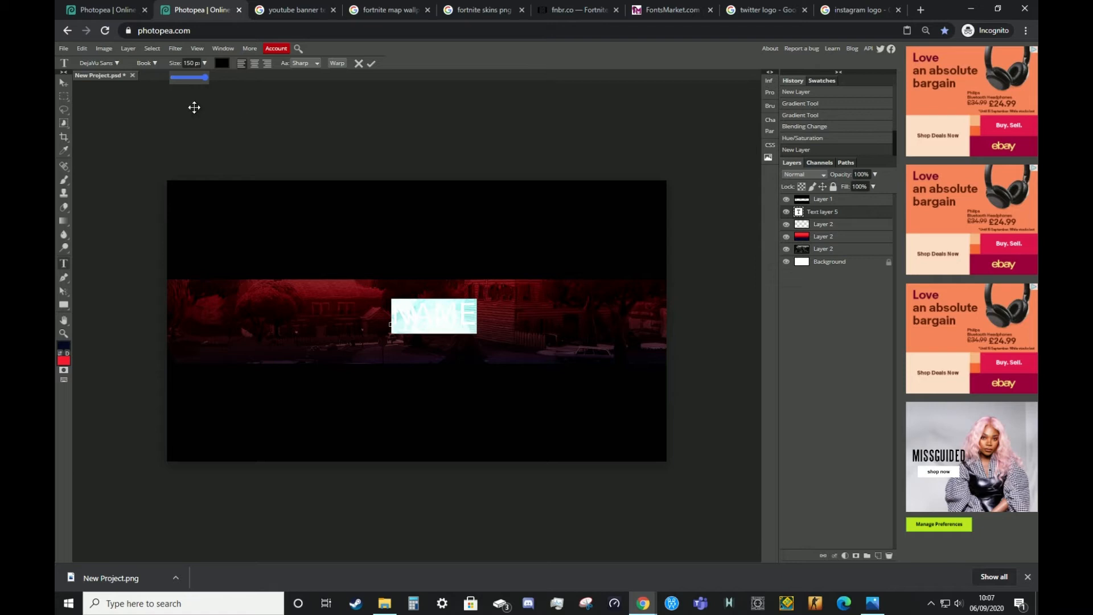
left_click(98, 63)
left_click(134, 252)
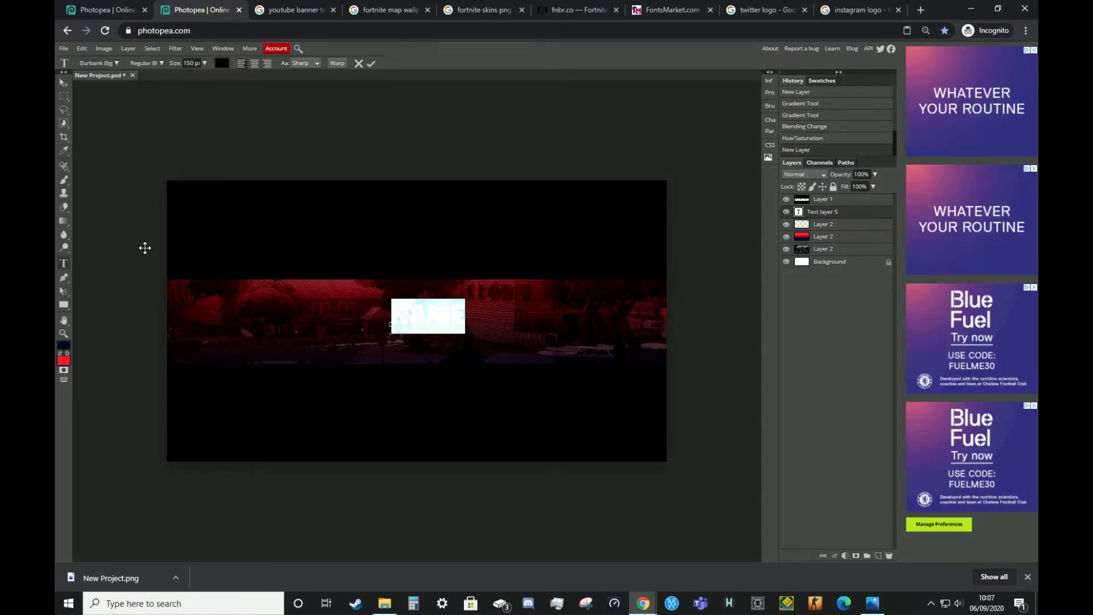
left_click(371, 64)
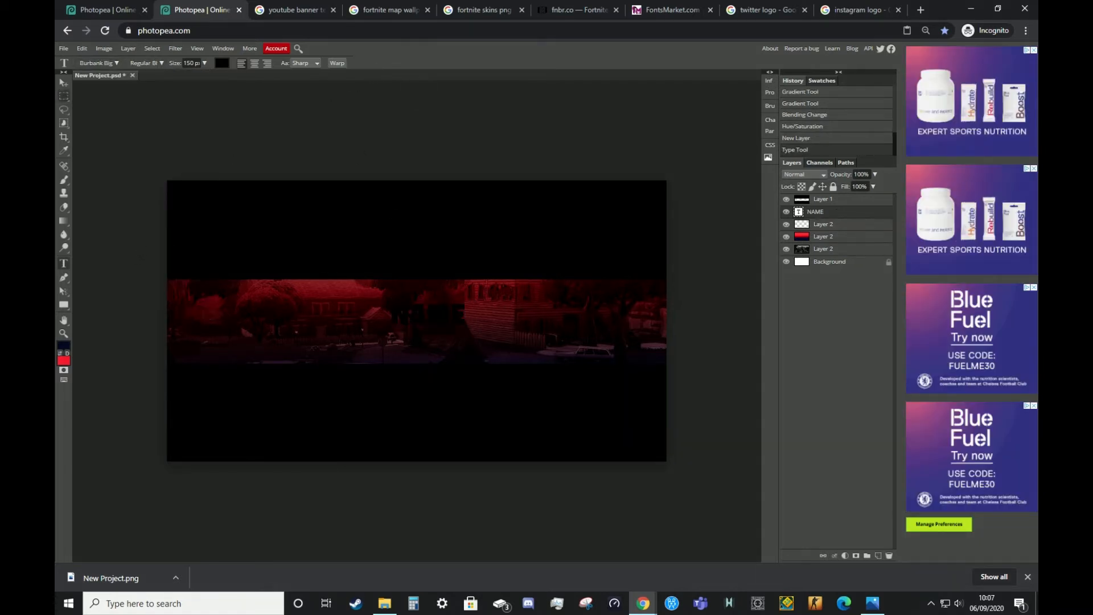
Centre the NAME text in the banner strip and scale it up proportionally to about 214%
left_click(61, 83)
left_click_drag(445, 313, 433, 322)
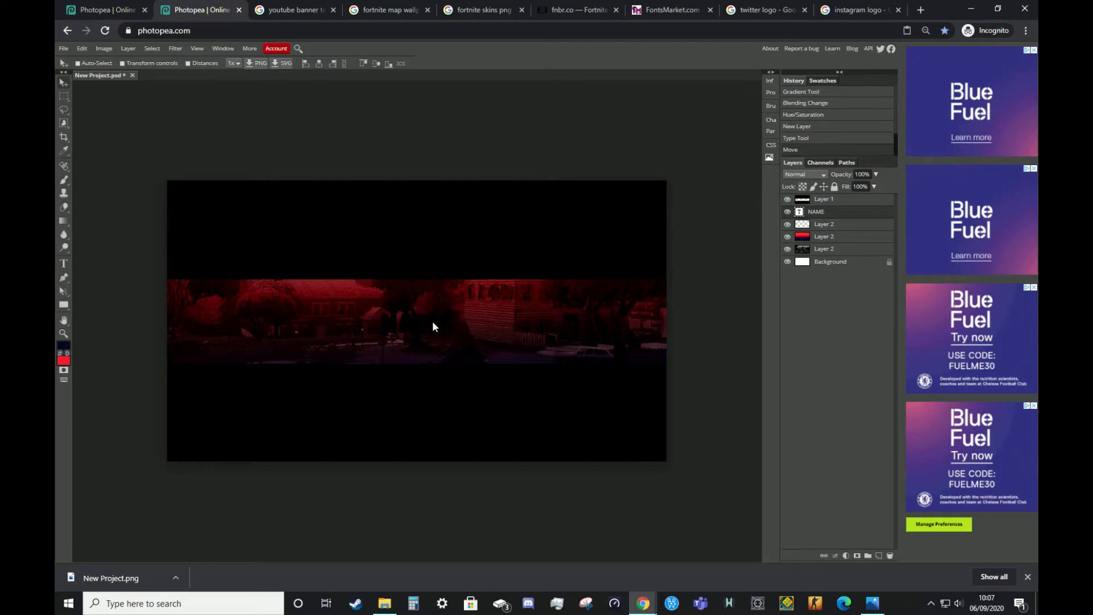
left_click(122, 64)
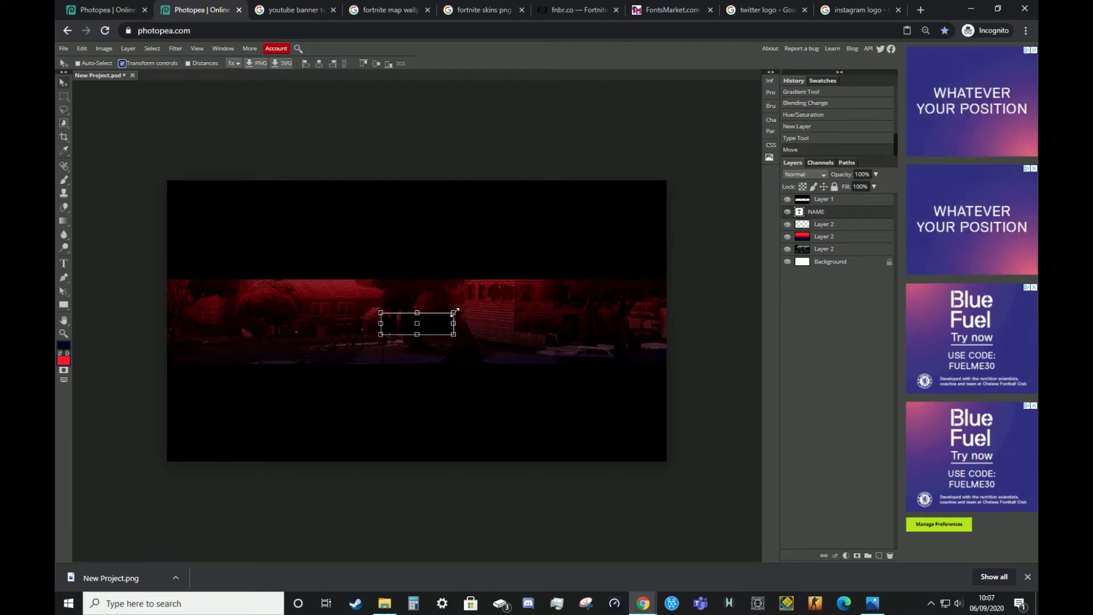
mouse_move(453, 313)
left_mouse_down()
mouse_move(500, 300)
mouse_move(469, 322)
left_mouse_up()
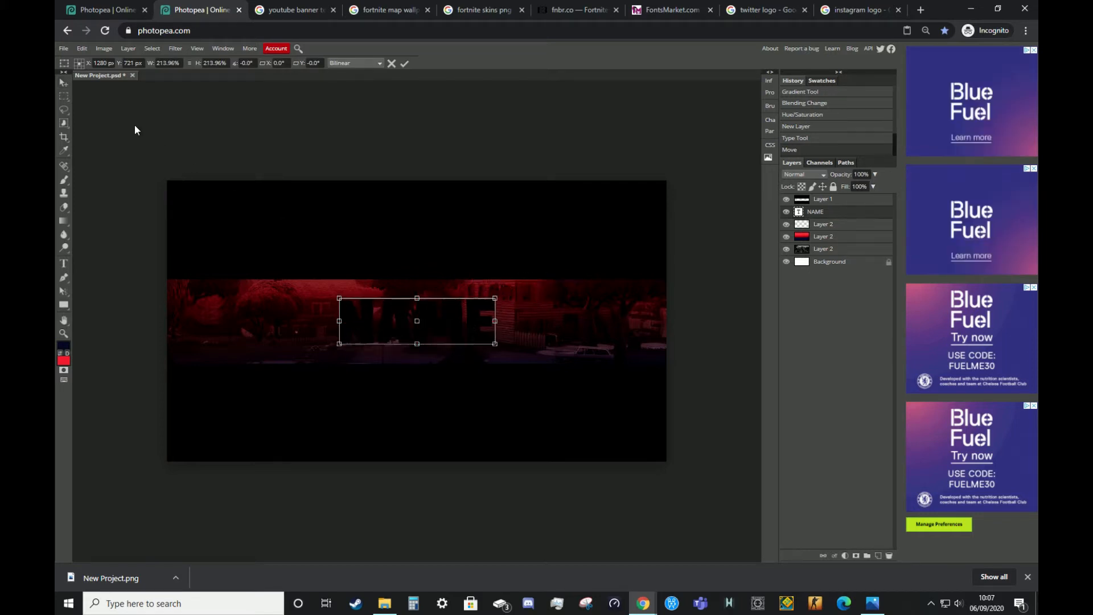
Recolour all of the NAME text white and accept the text edit
left_click(66, 262)
left_click_drag(493, 318, 340, 314)
left_click(223, 66)
left_click_drag(140, 144, 121, 122)
left_click(317, 243)
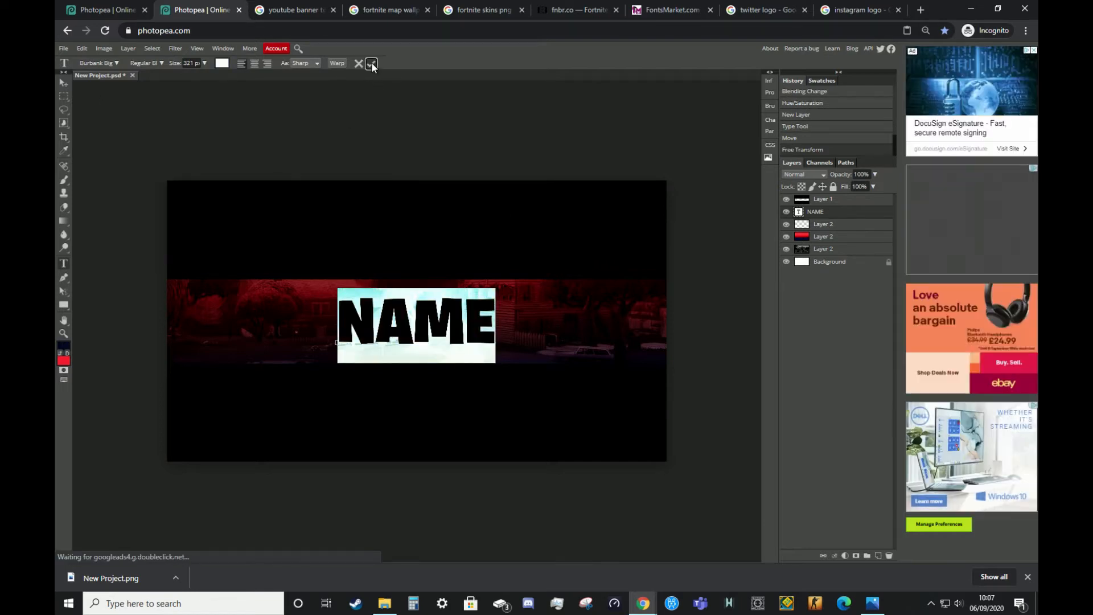
left_click(371, 63)
left_click(63, 83)
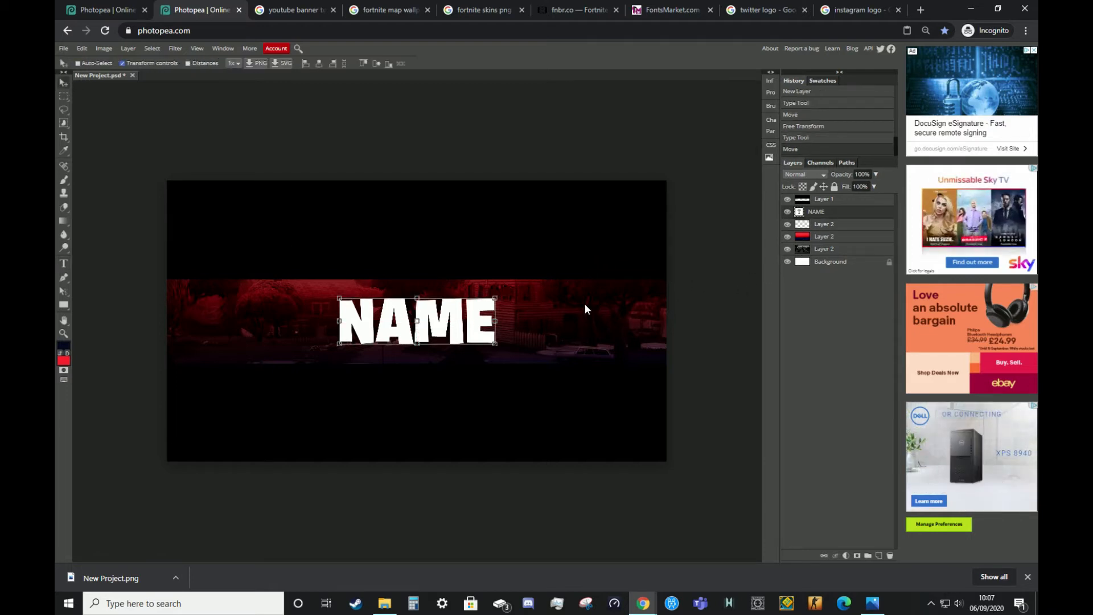
Duplicate the NAME text layer and change the copy's text to FORTNITE
key("ctrl+j")
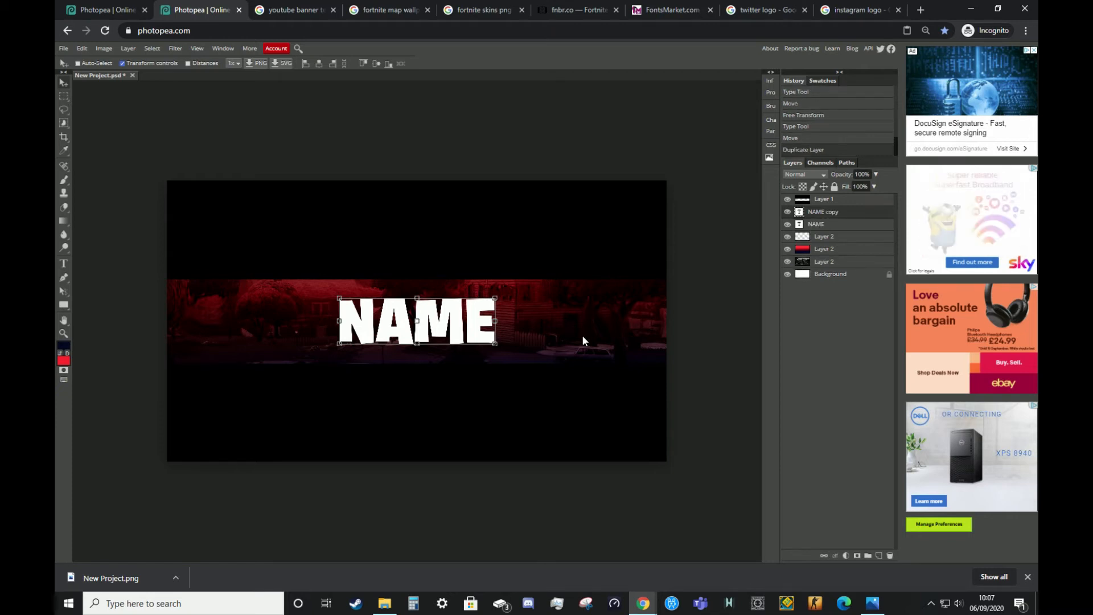
left_click(64, 263)
left_click_drag(496, 325, 335, 317)
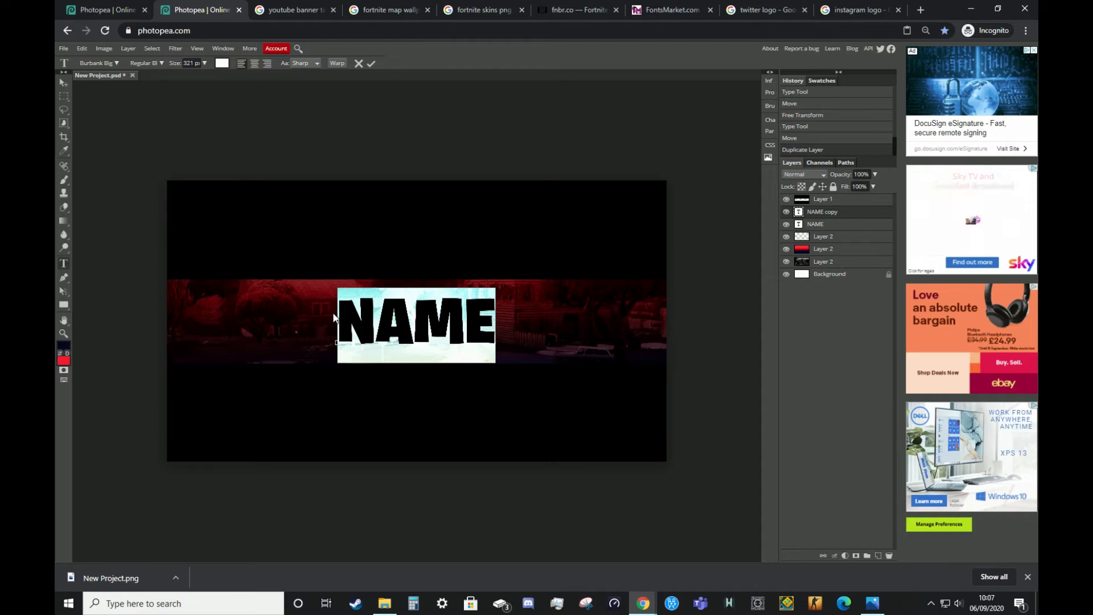
type("T")
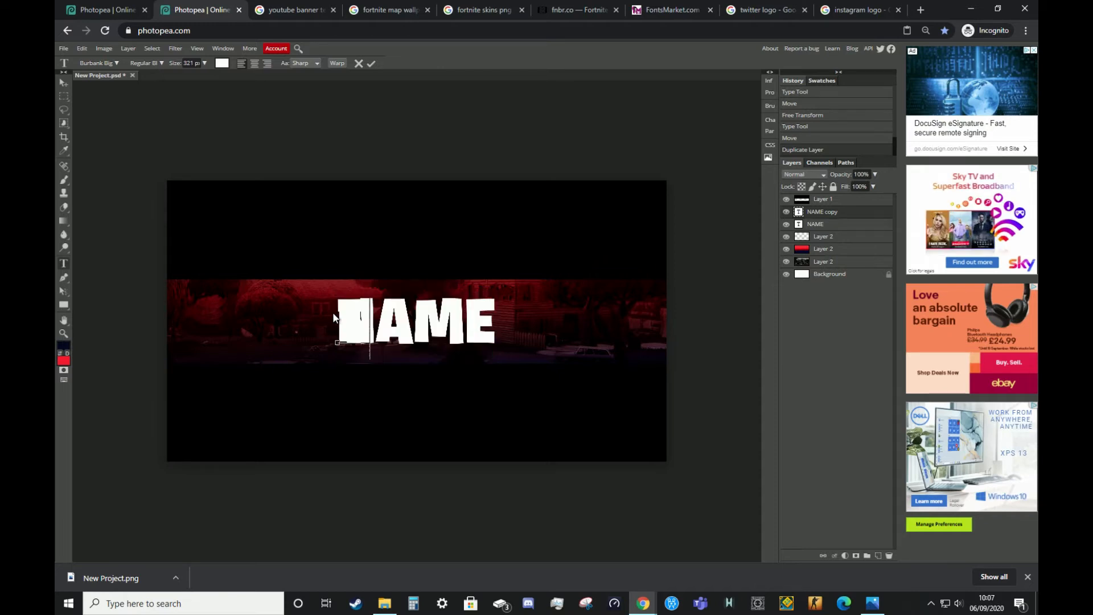
key("BackSpace")
type("FORTNI")
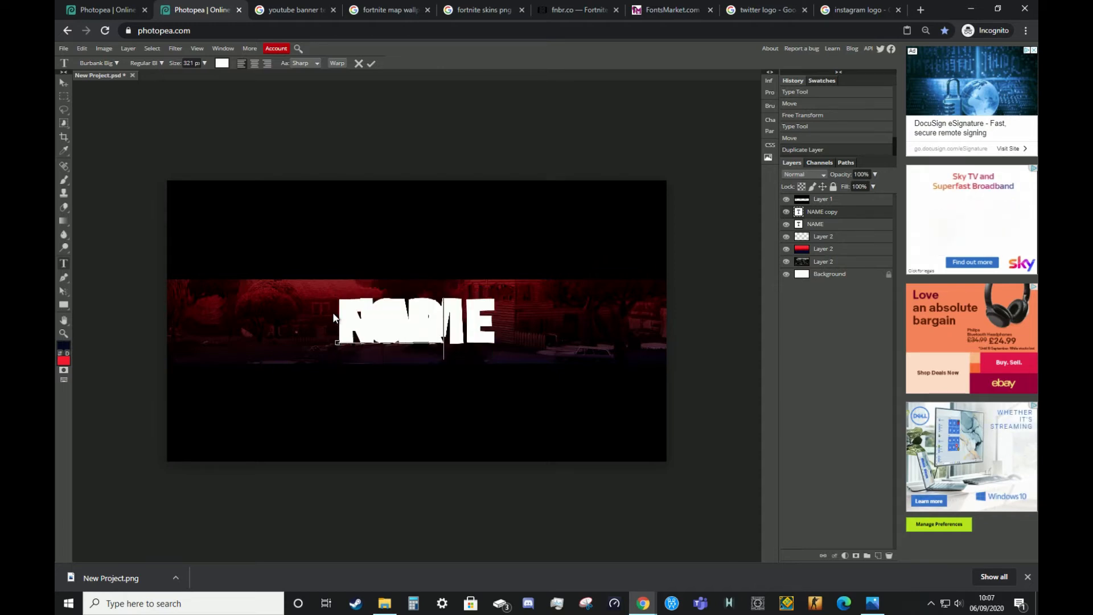
type("TE")
left_click(371, 63)
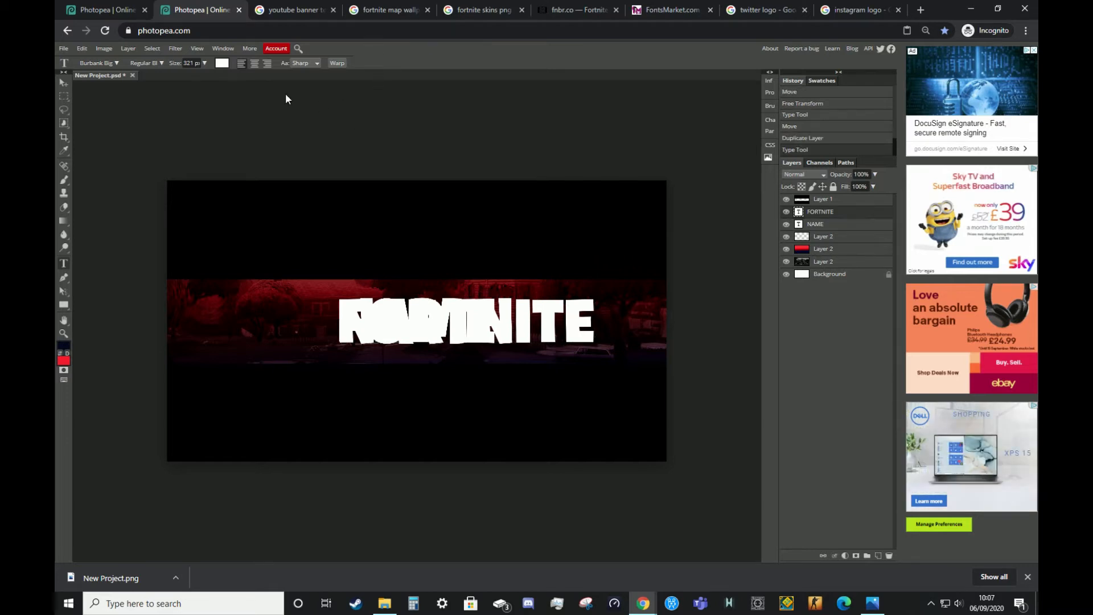
Shrink FORTNITE and centre it beneath a slightly smaller NAME inside the strip, with the transform controls turned off
left_click(63, 83)
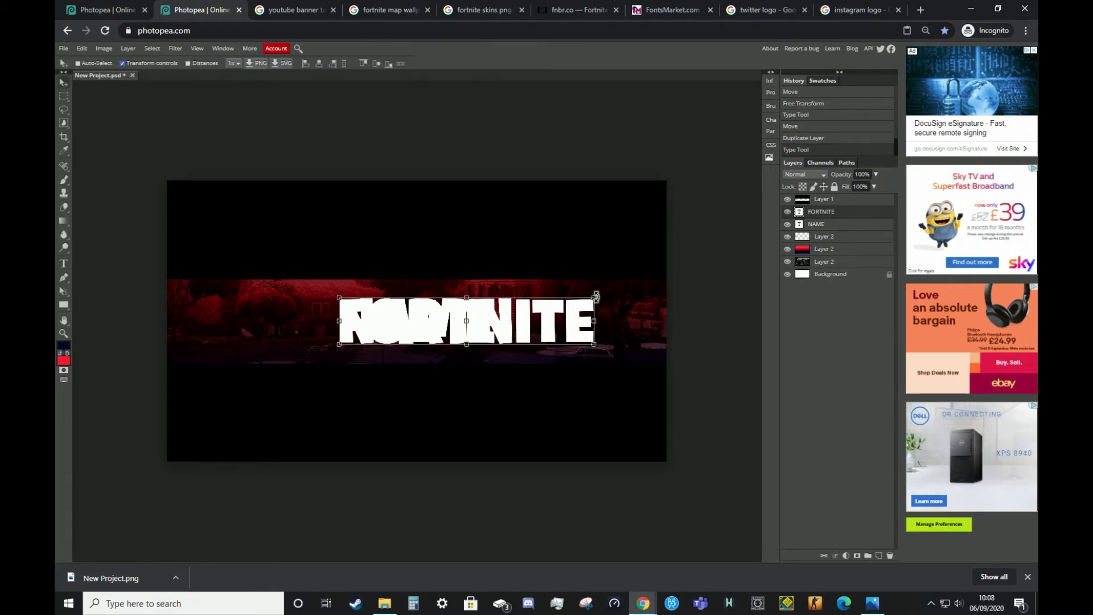
left_click_drag(596, 295, 498, 325)
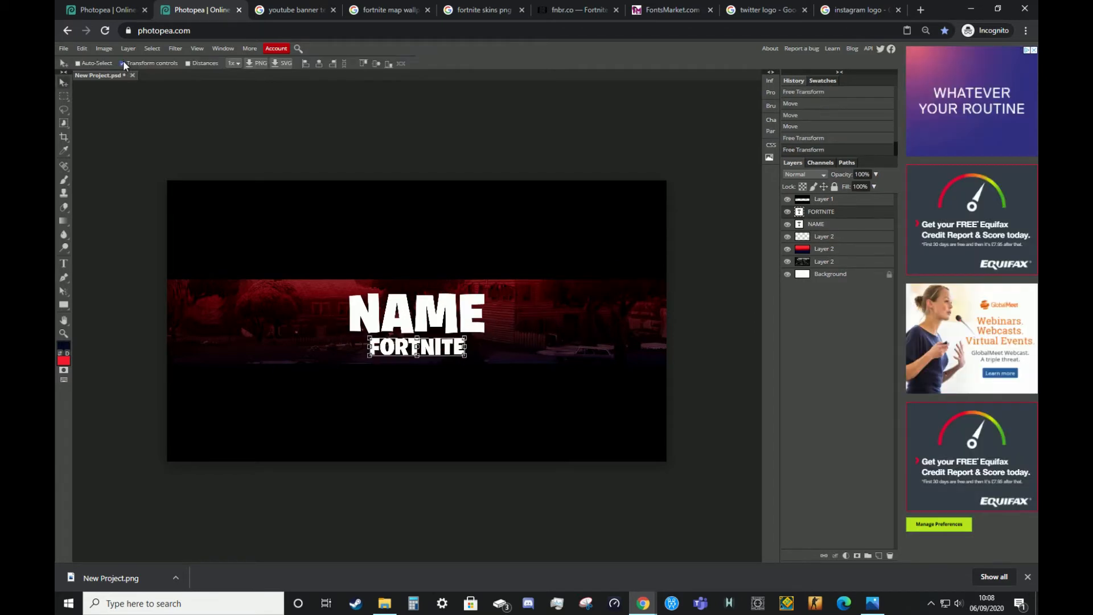
left_click(123, 61)
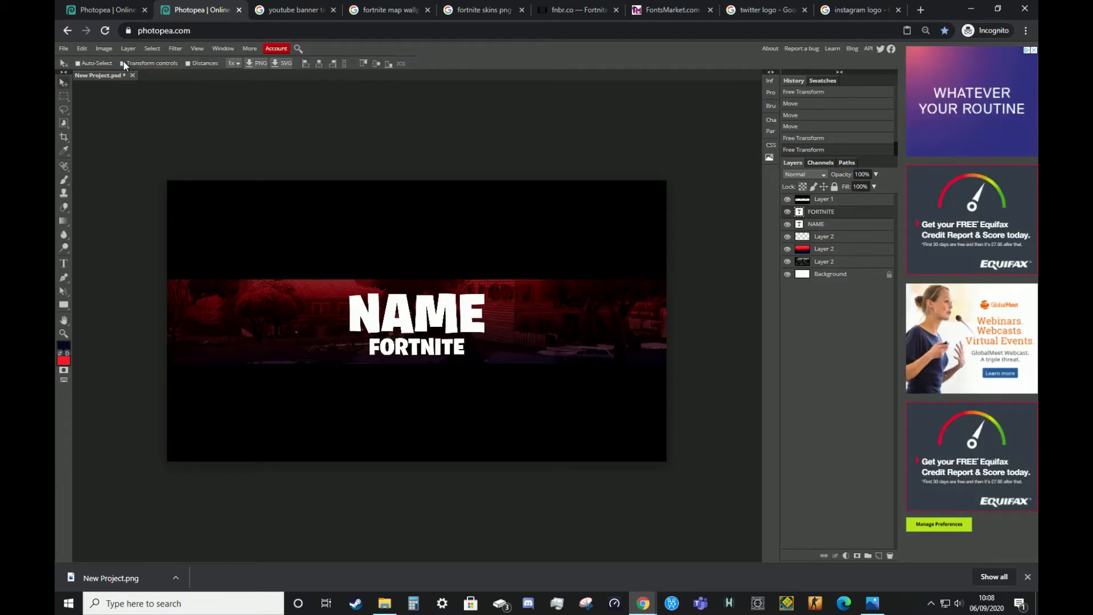
left_click(117, 103)
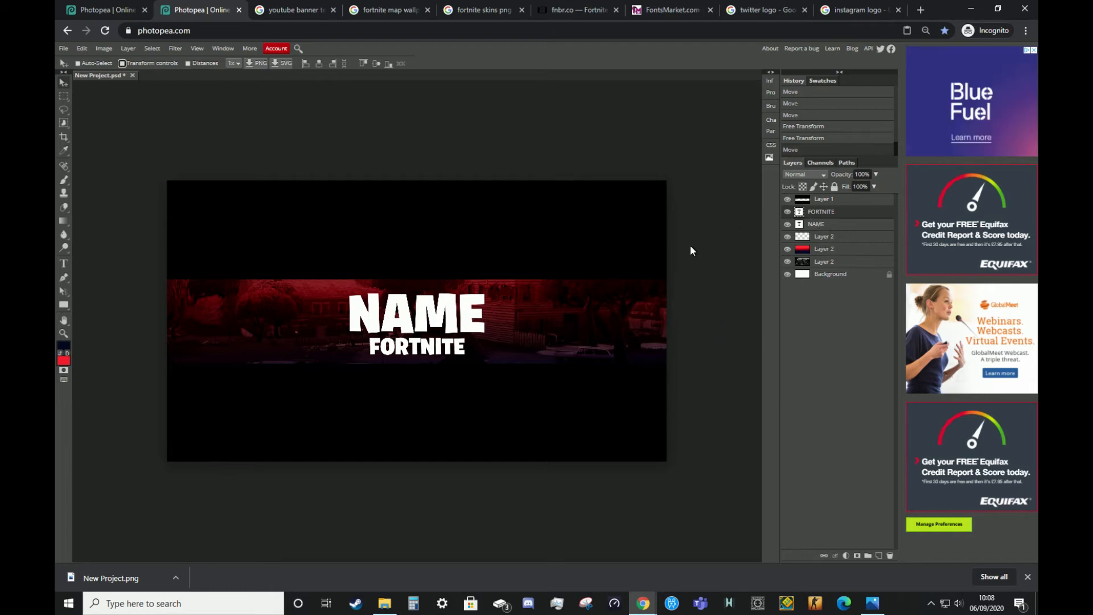
Check the finished banner's lettering in the other project, then add a Gradient Overlay to the NAME text layer
right_click(805, 228)
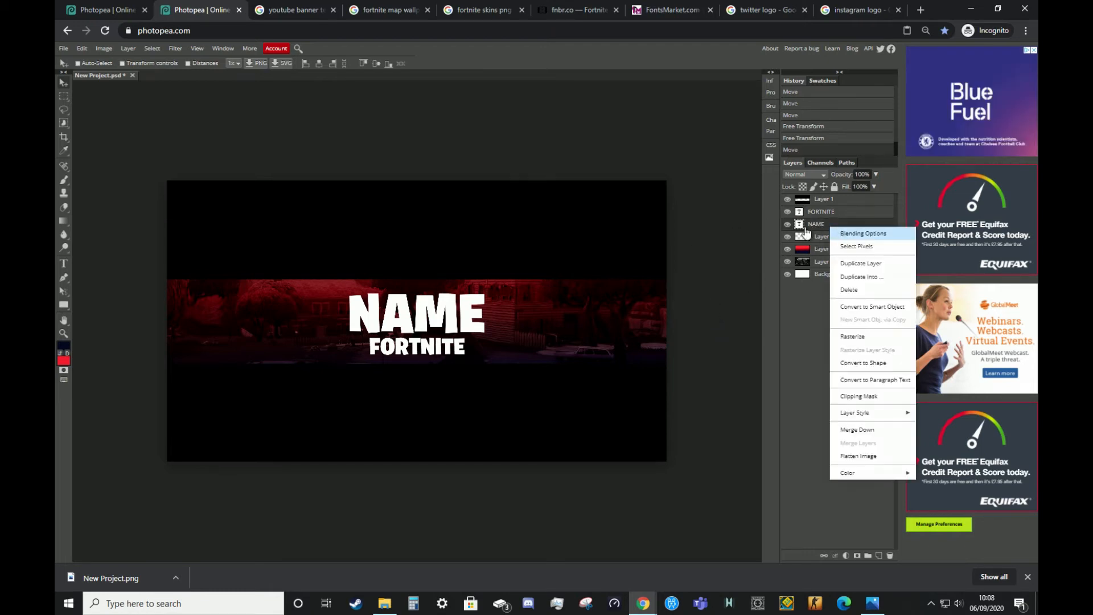
left_click(125, 10)
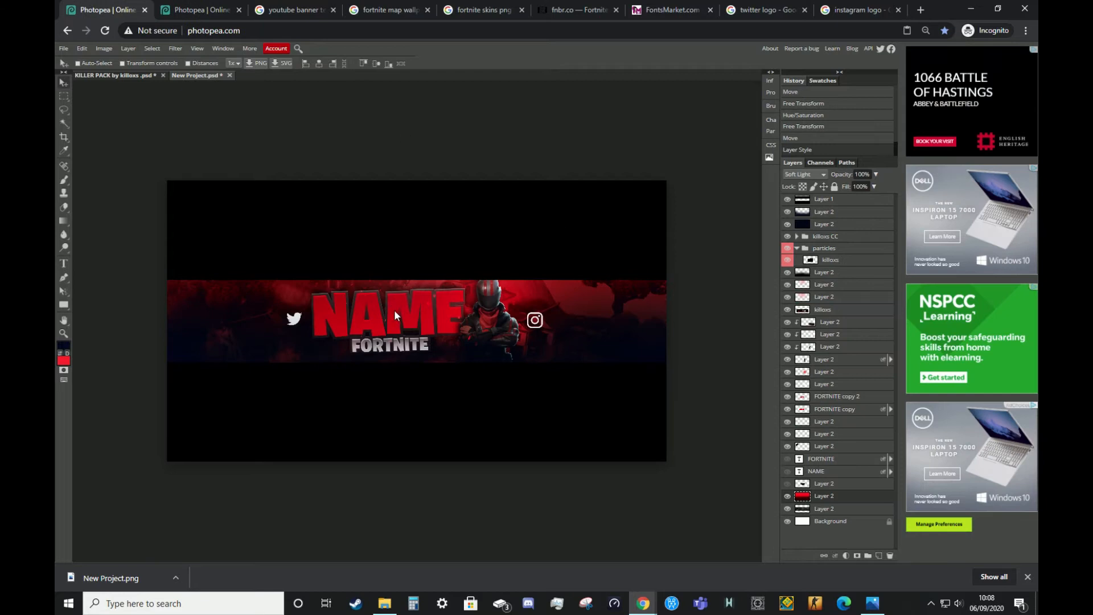
left_click(209, 16)
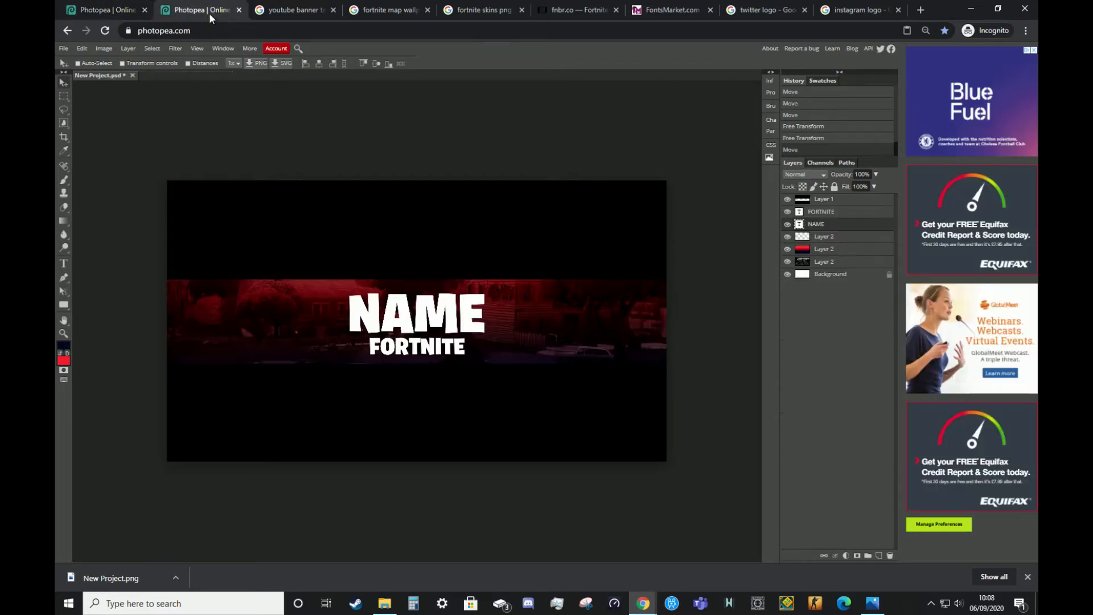
right_click(819, 224)
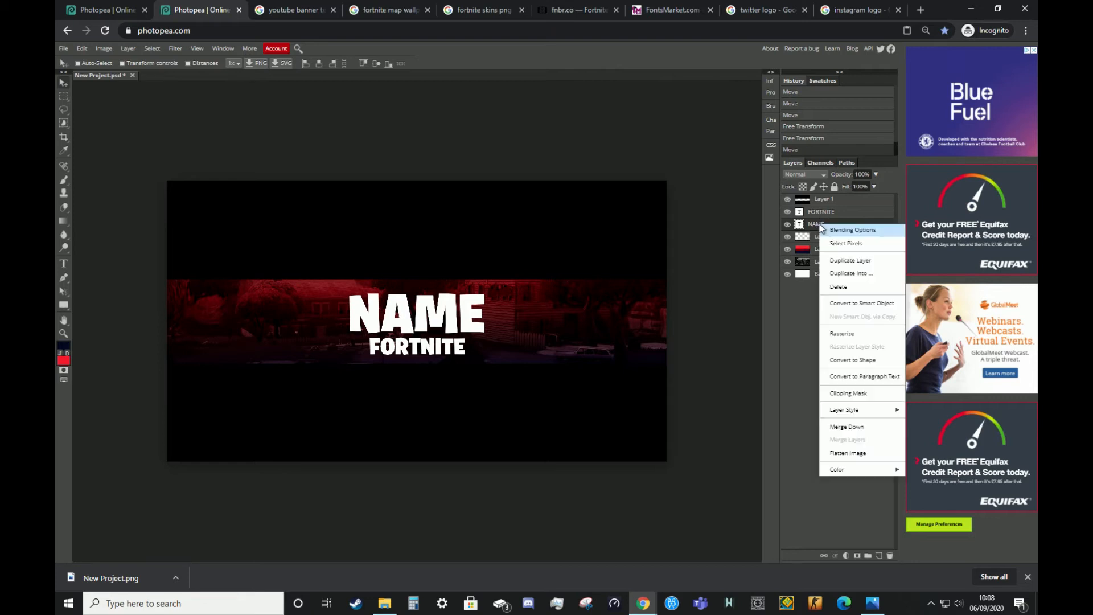
left_click(833, 230)
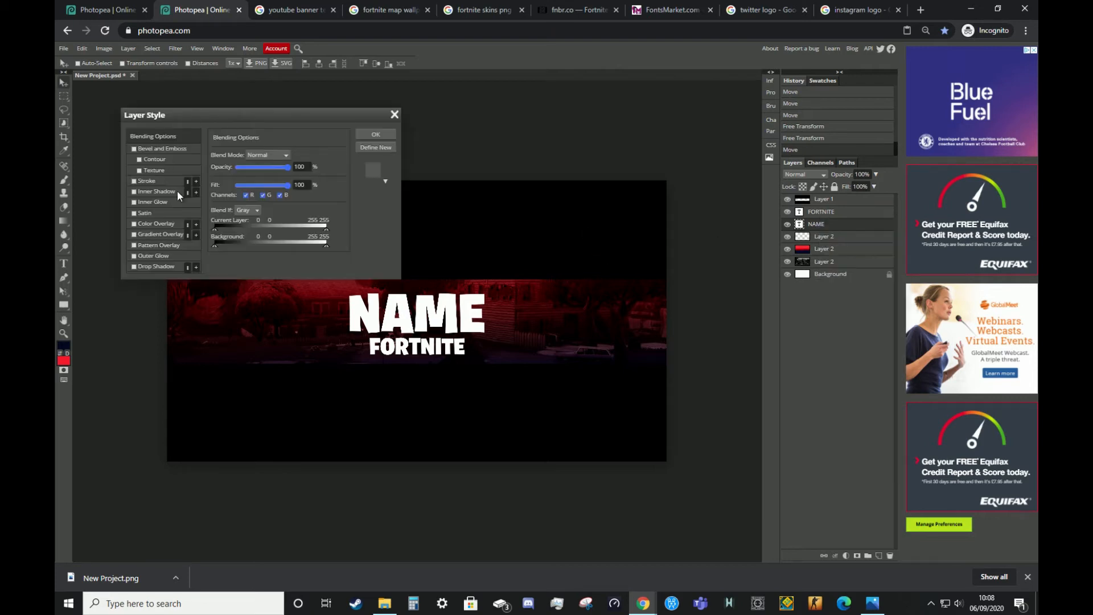
left_click(134, 235)
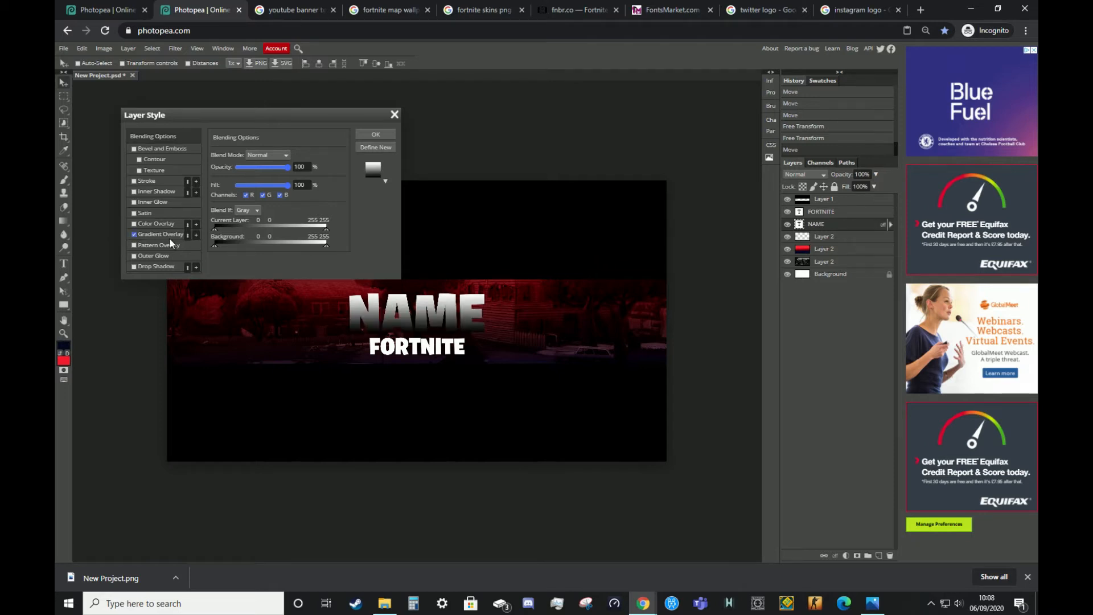
left_click(157, 232)
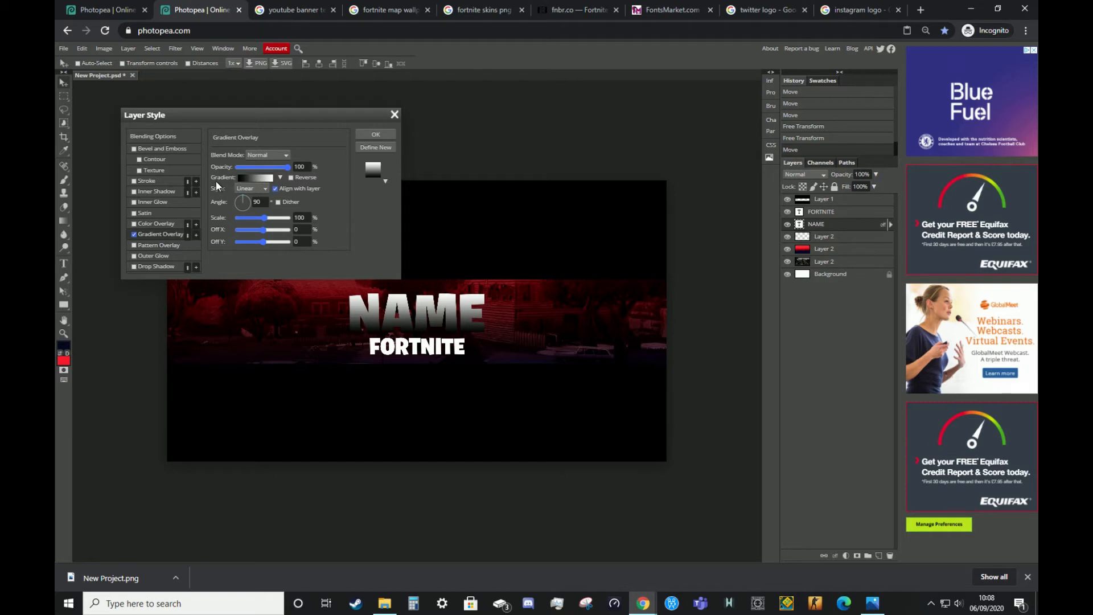
Set the starting colour stop of NAME's overlay gradient to pure red, ff0000
left_click(258, 178)
left_click(198, 276)
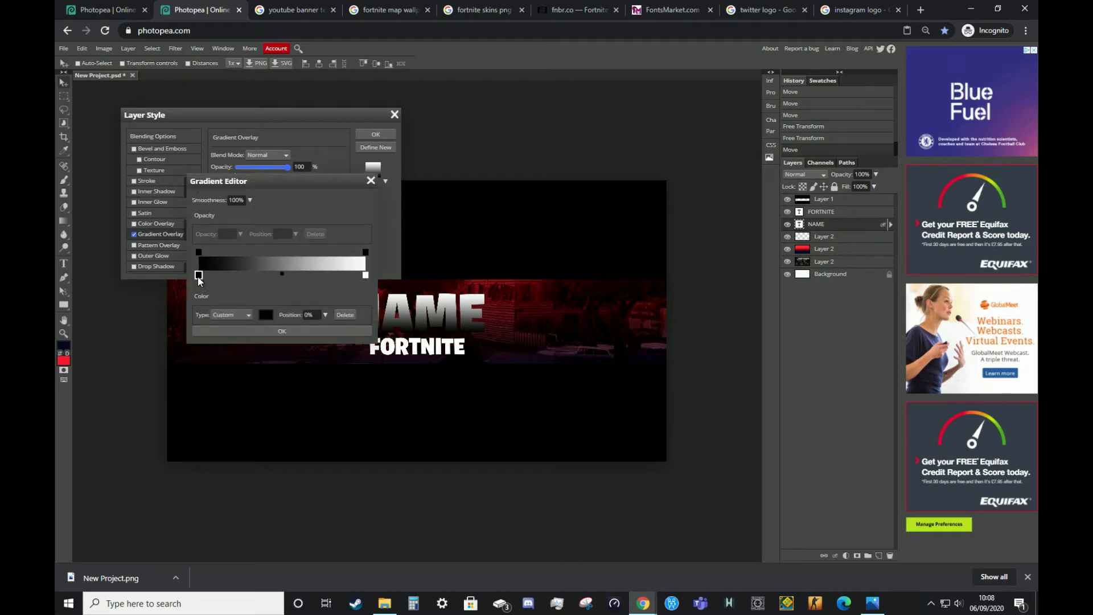
left_click(266, 315)
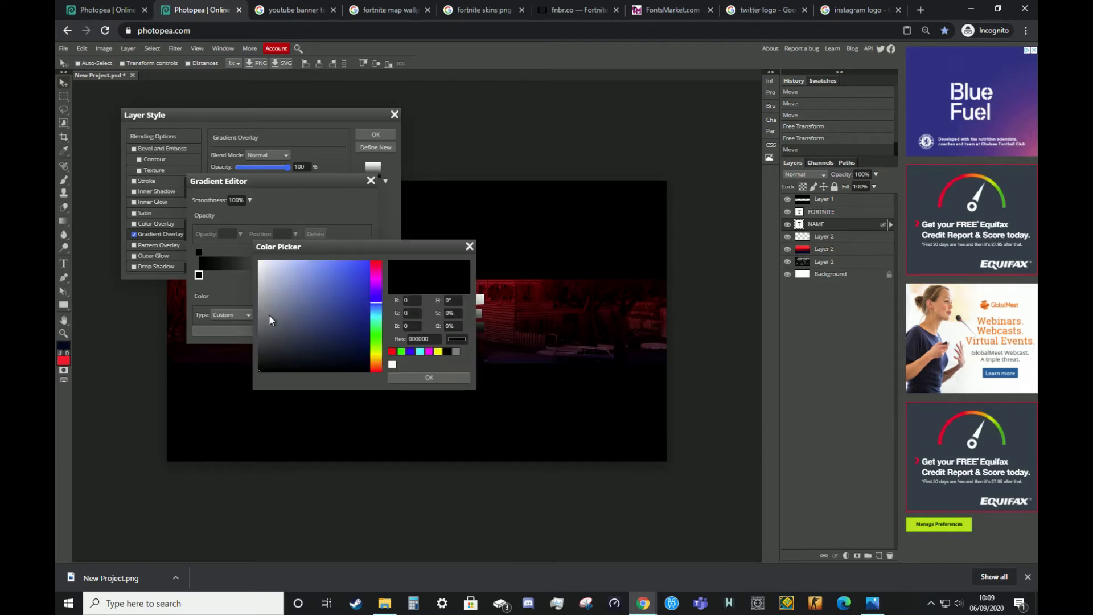
left_click_drag(378, 276, 652, 152)
left_click_drag(589, 200, 626, 148)
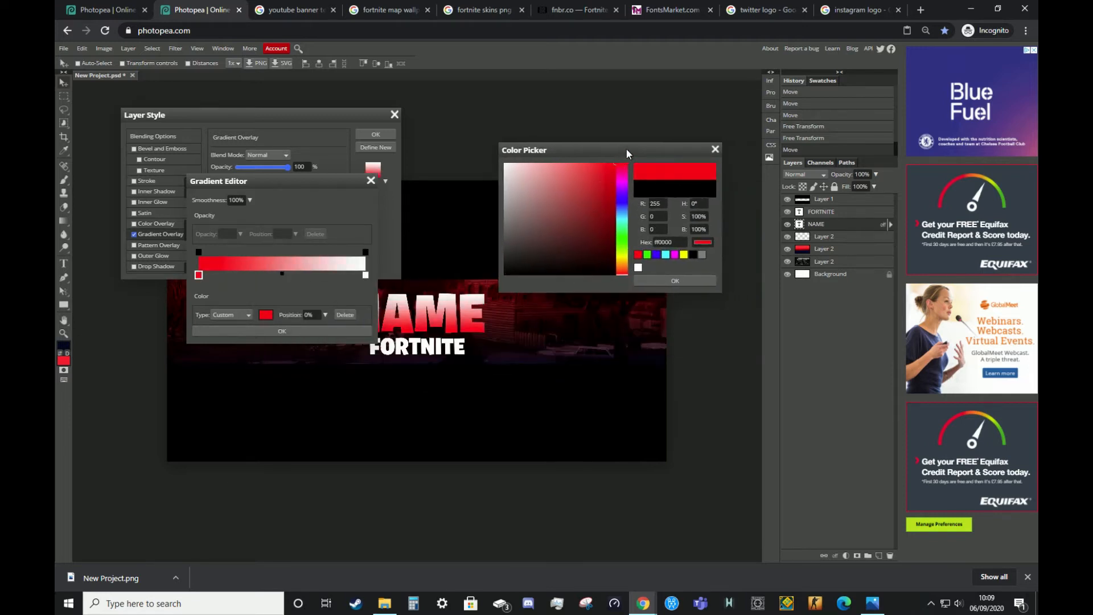
left_click(661, 280)
Set the end colour stop of NAME's overlay gradient to dark red 800000 and accept the gradient
left_click(366, 276)
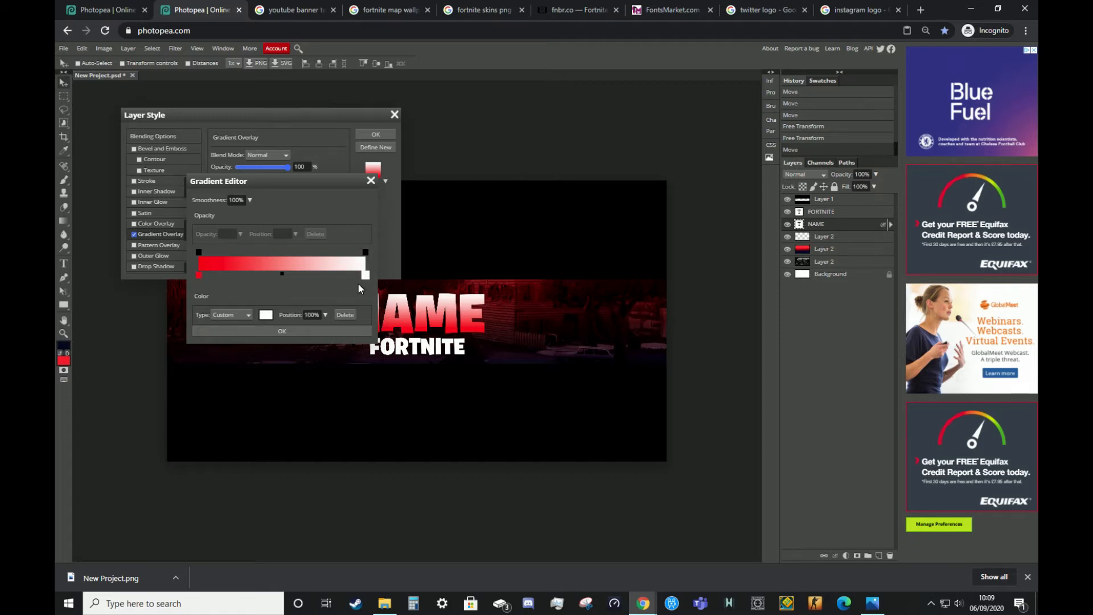
left_click(266, 315)
left_click_drag(605, 171, 604, 187)
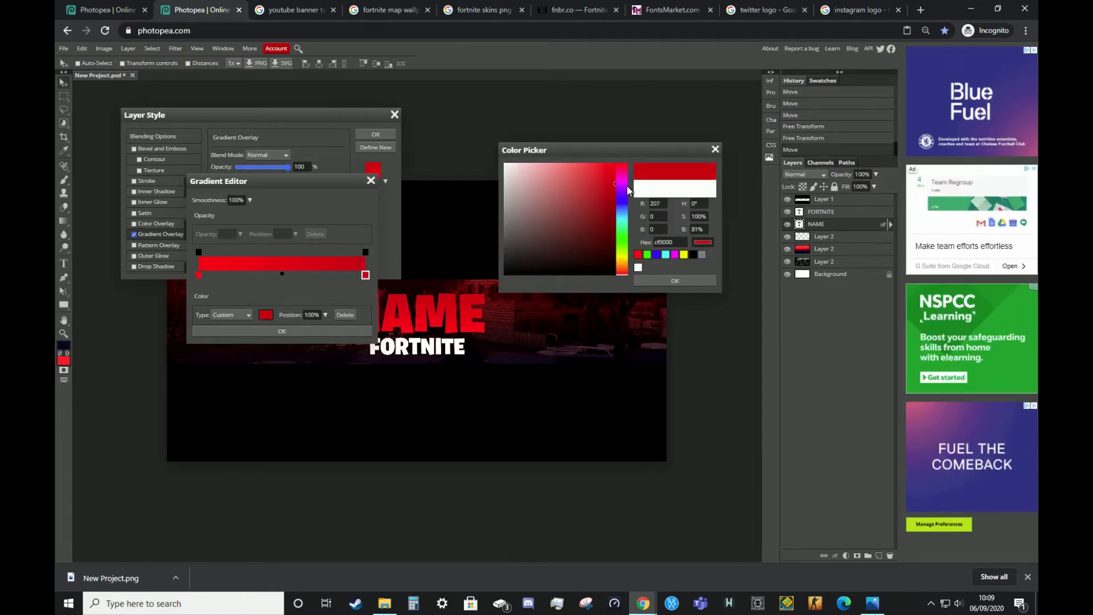
mouse_move(604, 205)
left_mouse_down()
mouse_move(626, 210)
mouse_move(625, 221)
left_mouse_up()
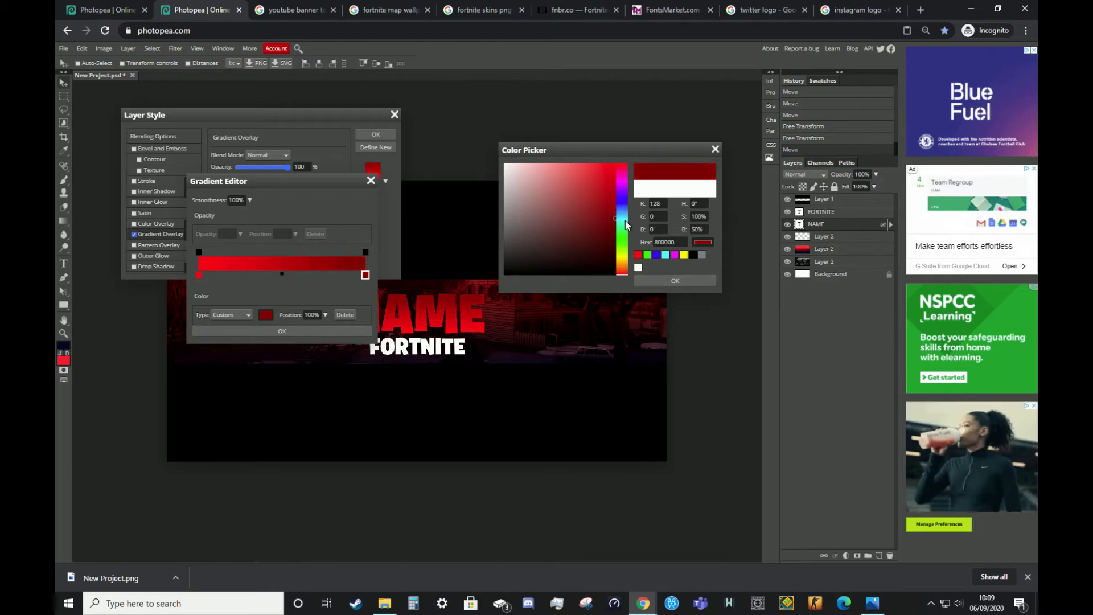
left_click(638, 281)
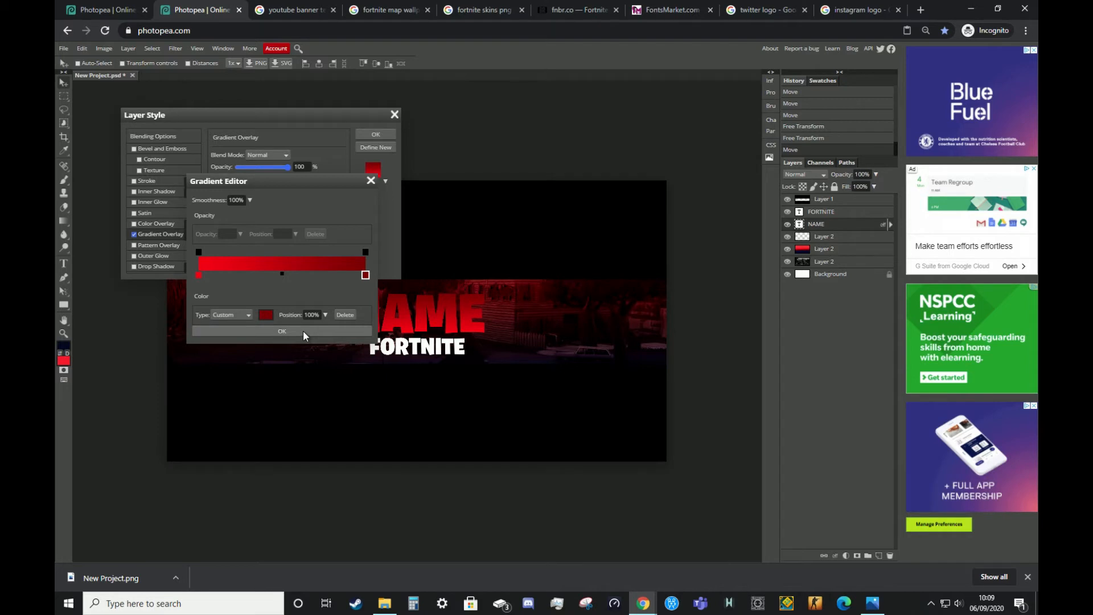
left_click(303, 330)
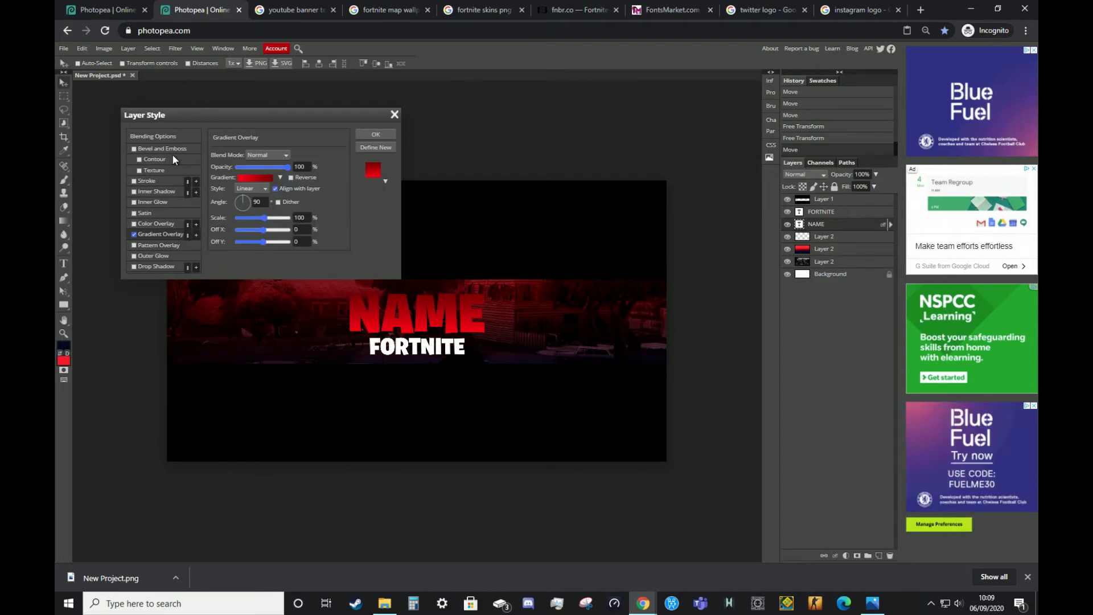
Add Bevel and Emboss to NAME with its own 91° angle instead of the global one and 0% shadow opacity
left_click(134, 148)
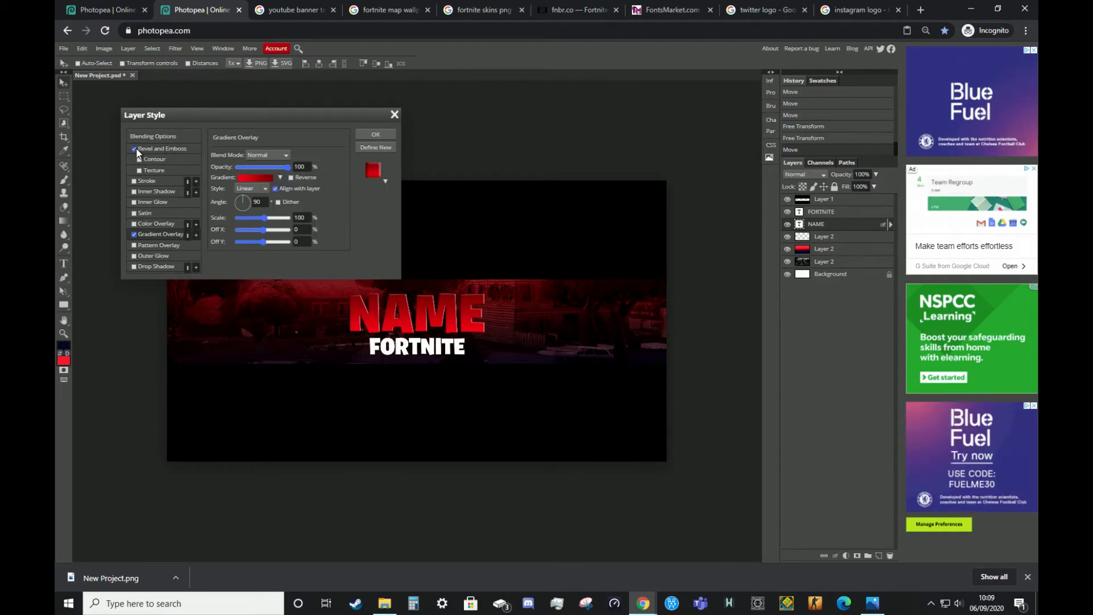
left_click(148, 148)
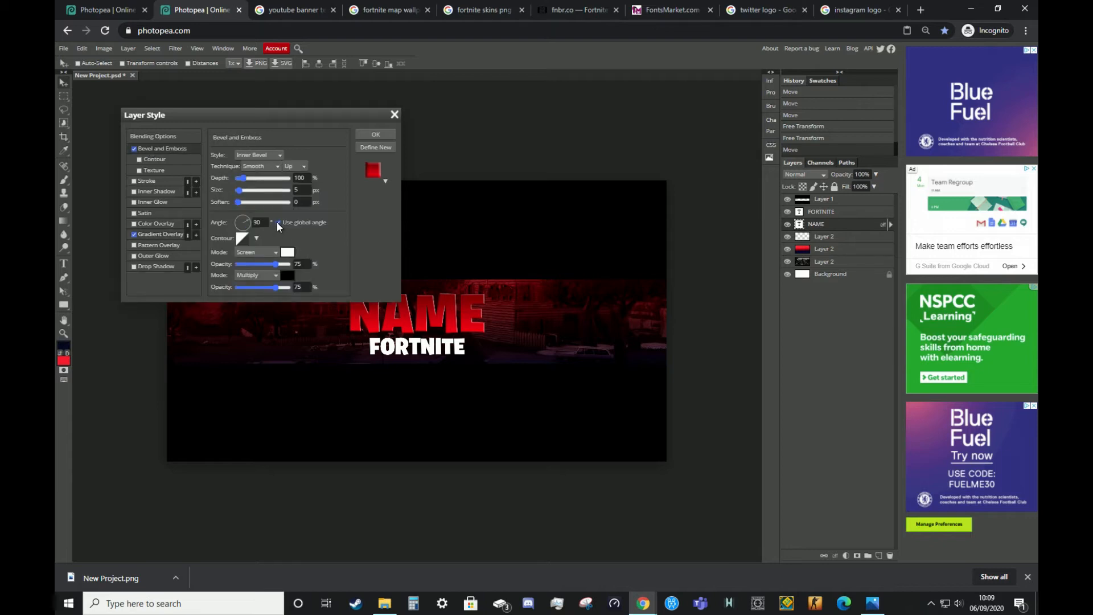
left_click(247, 226)
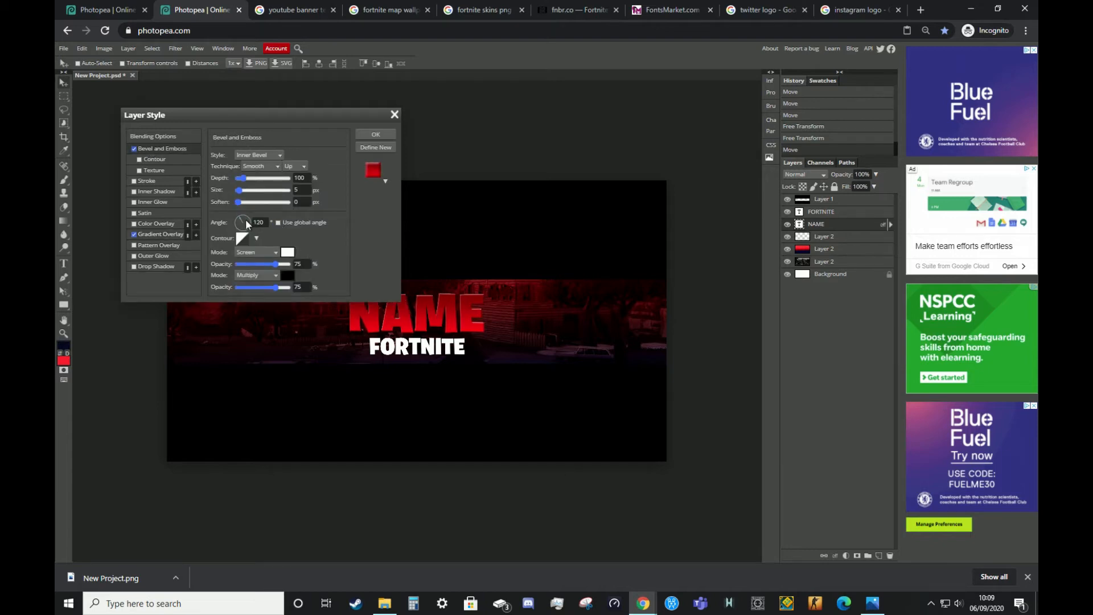
left_click_drag(234, 225, 241, 218)
left_click_drag(250, 287, 211, 291)
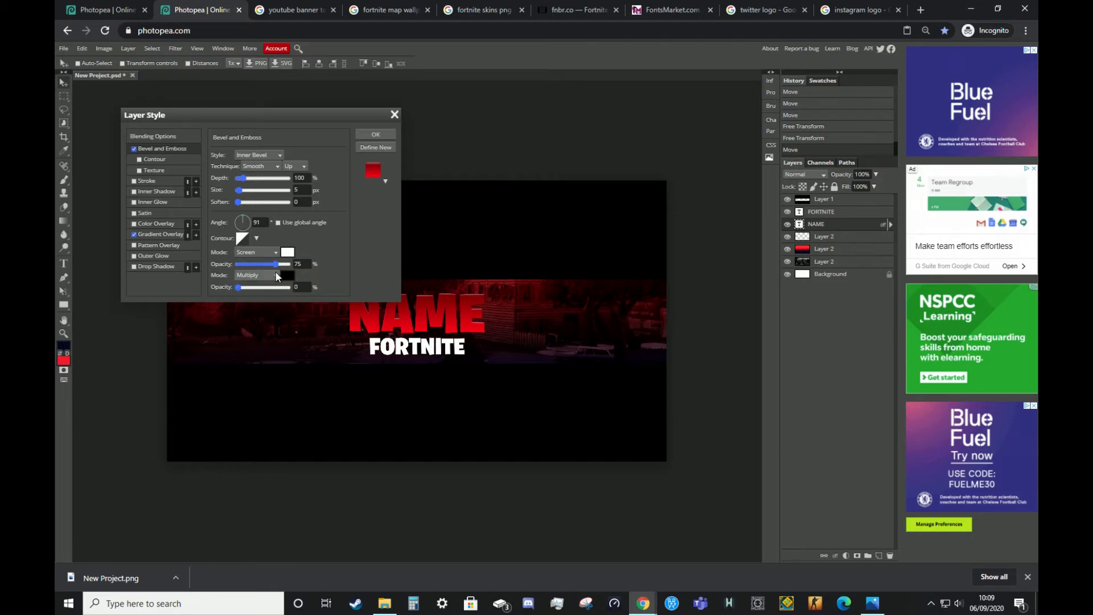
Set NAME's bevel highlight to Overlay at 100% opacity, with 1000% depth and 7 px size, and apply the style
left_click(270, 254)
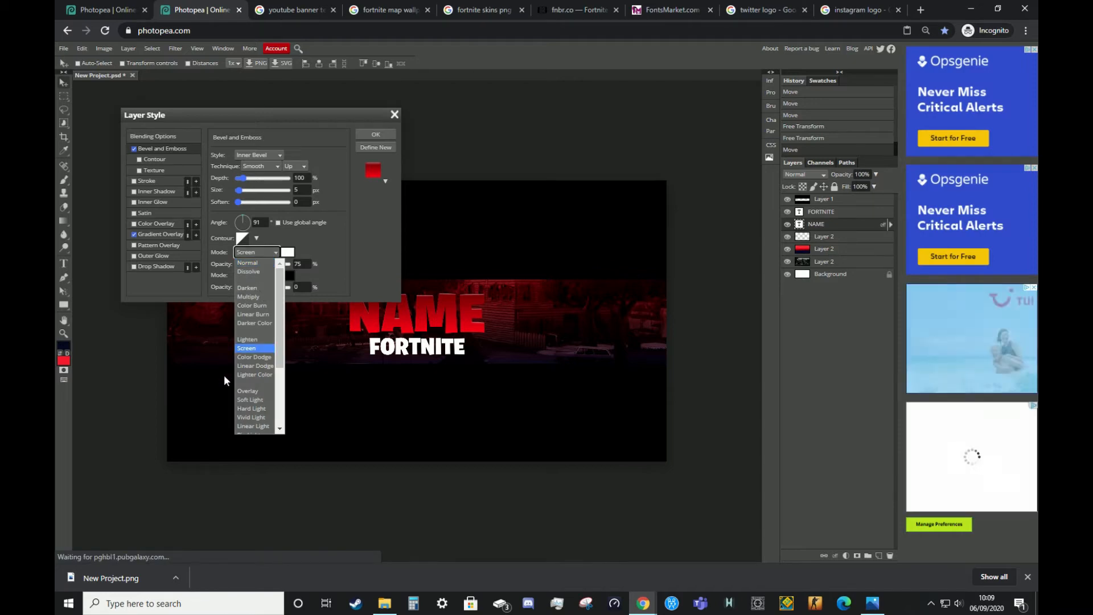
left_click(250, 391)
left_click_drag(274, 265, 289, 264)
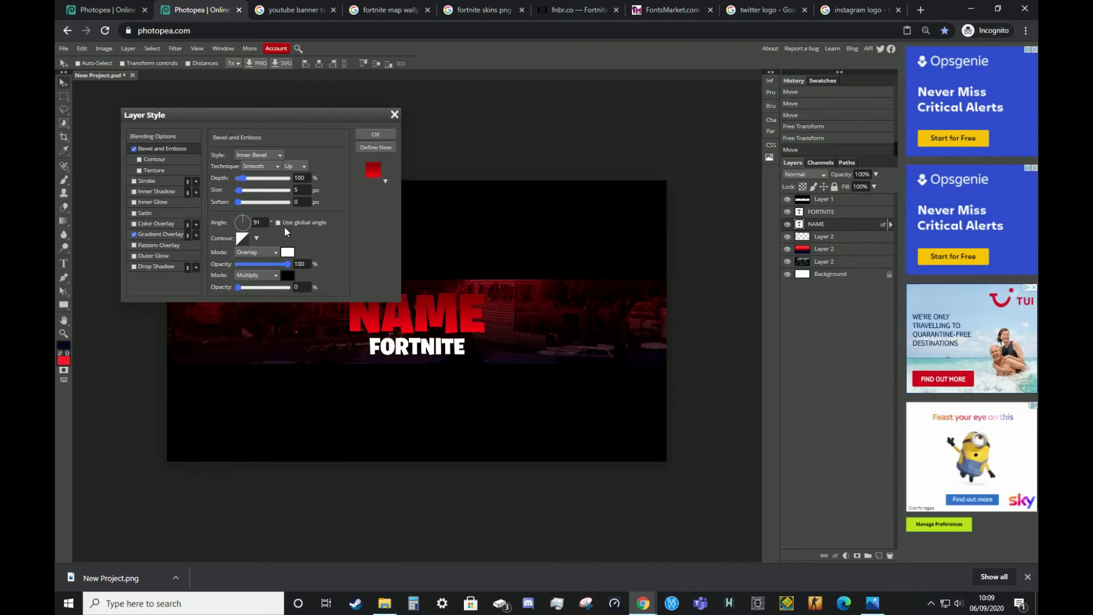
left_click_drag(244, 178, 305, 182)
left_click_drag(239, 190, 241, 198)
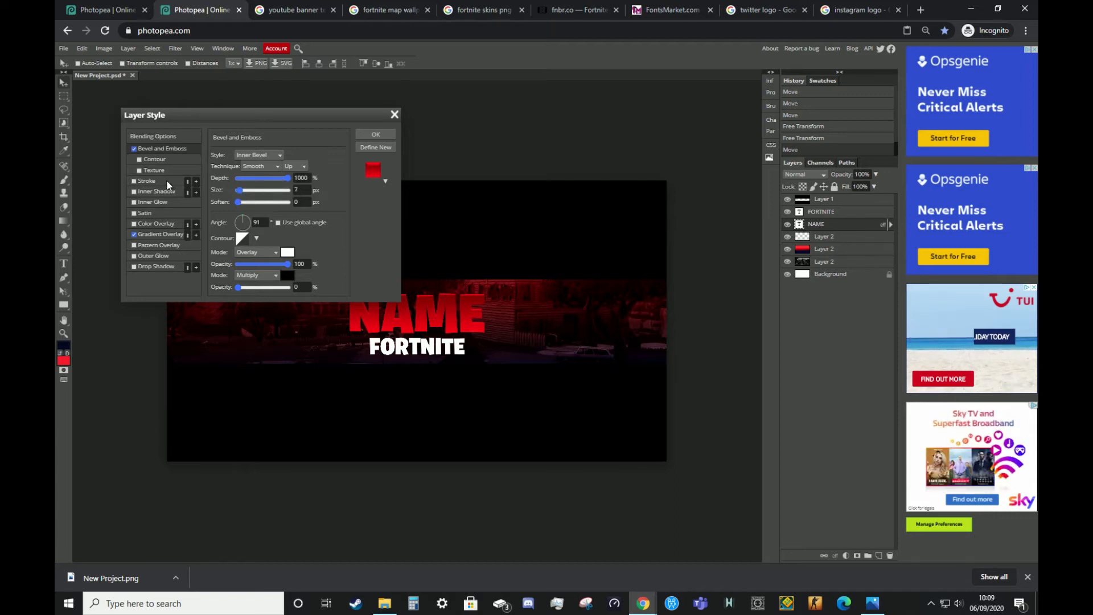
left_click(390, 136)
Give the FORTNITE text layer a white and grey Gradient Overlay plus Bevel and Emboss, and apply the style
right_click(820, 211)
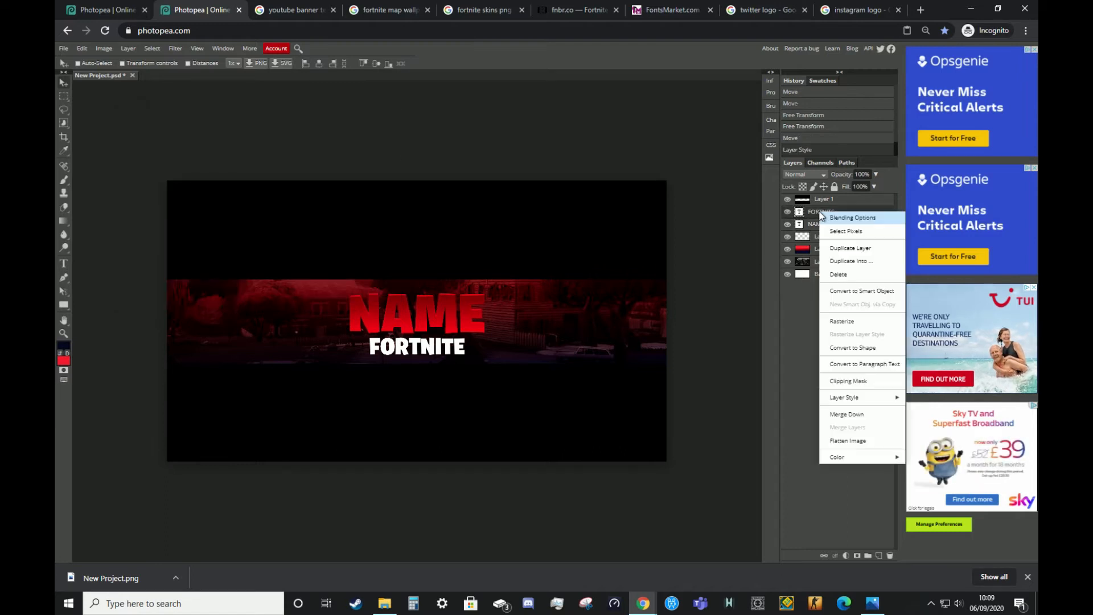
left_click(830, 218)
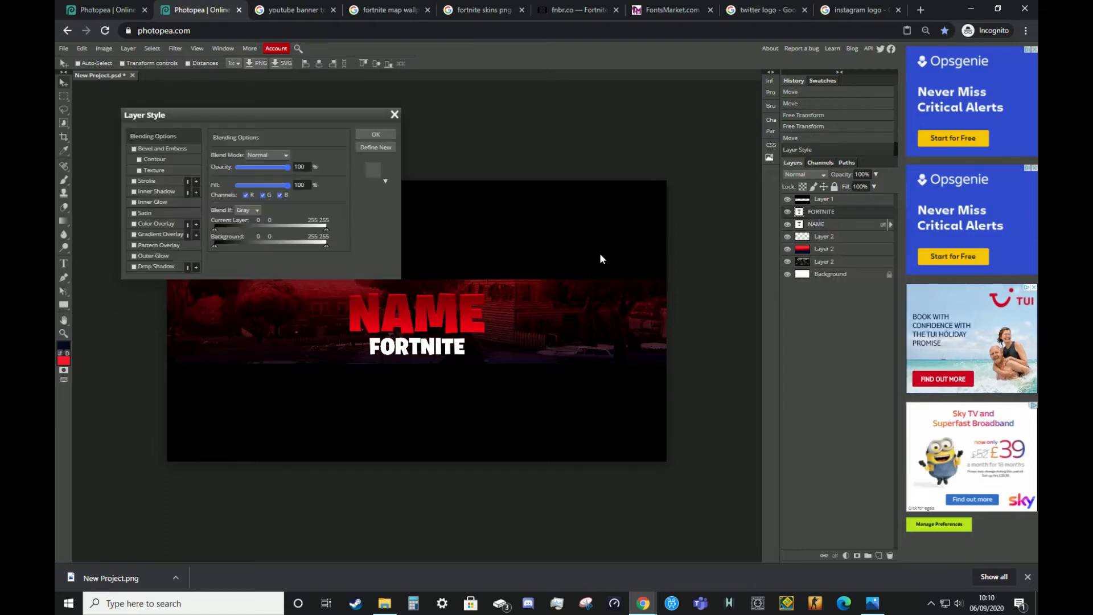
left_click(152, 234)
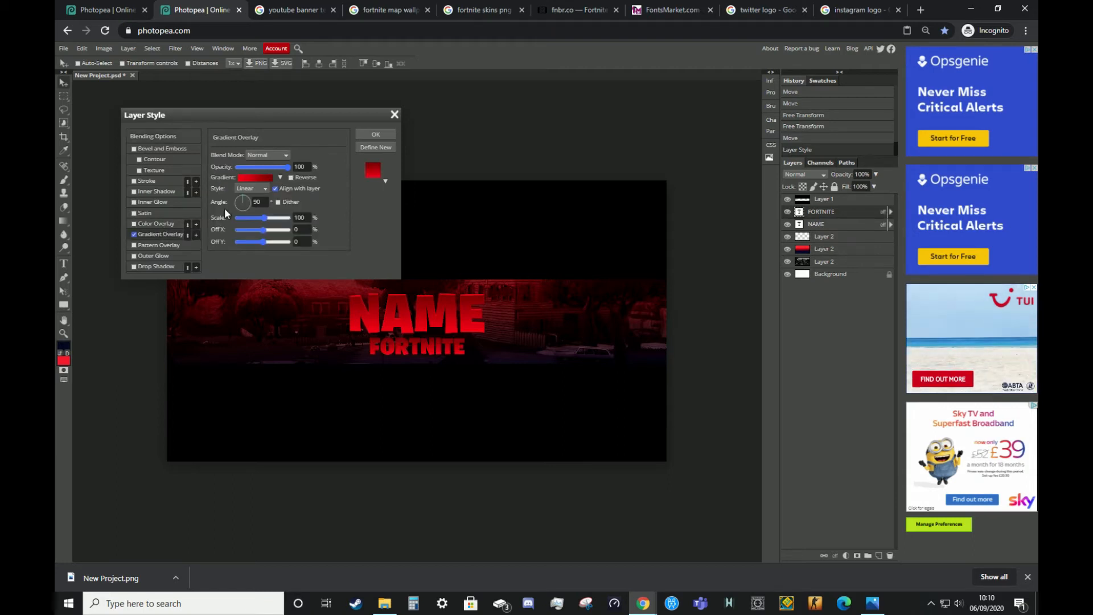
left_click(135, 150)
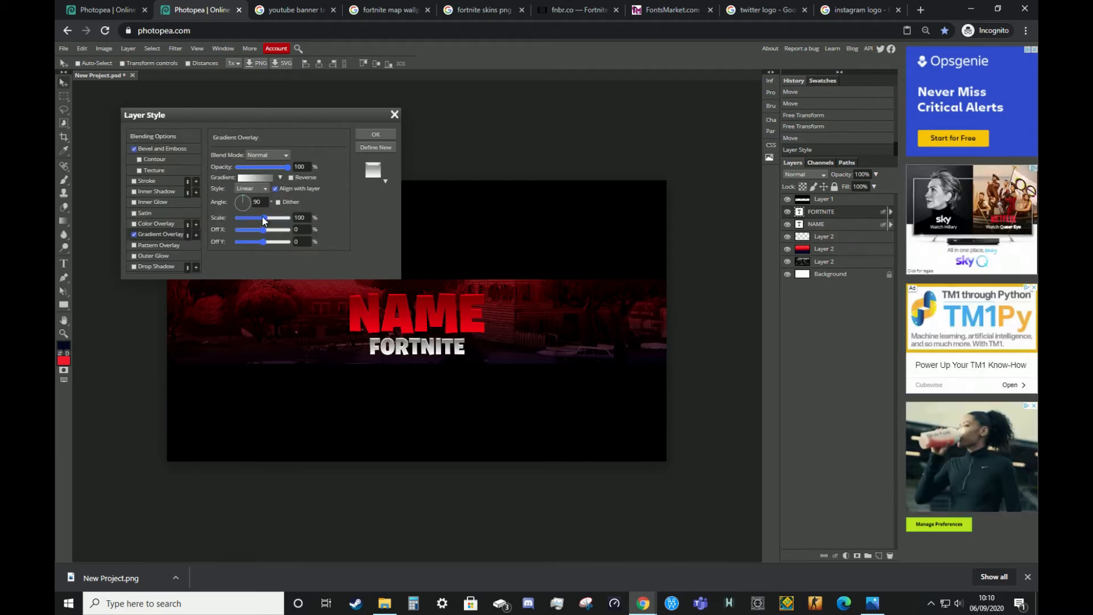
left_click(161, 149)
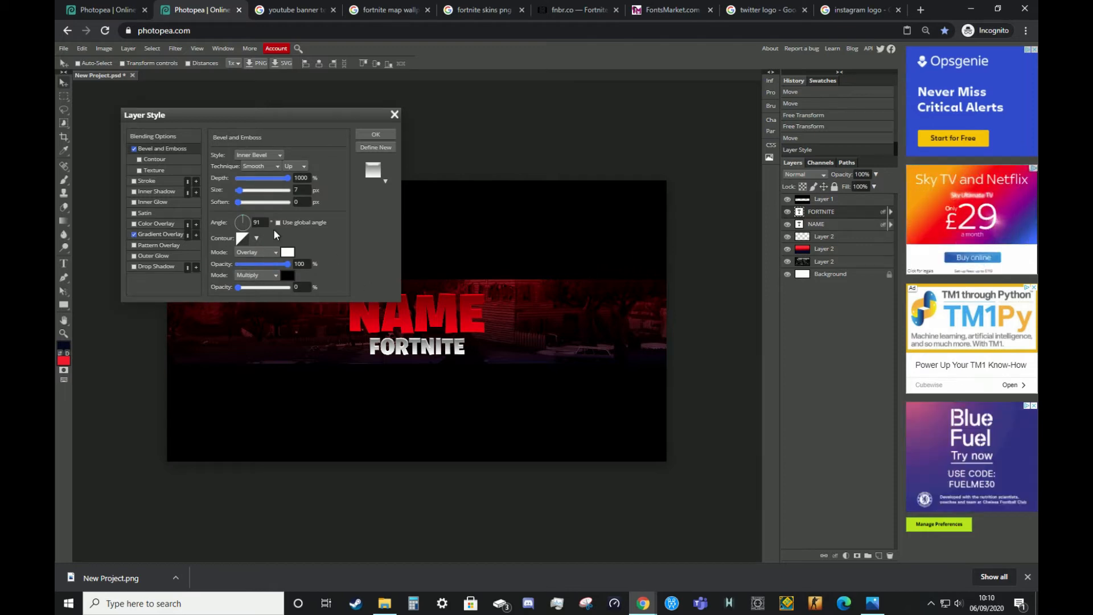
left_click(305, 189)
left_click(380, 135)
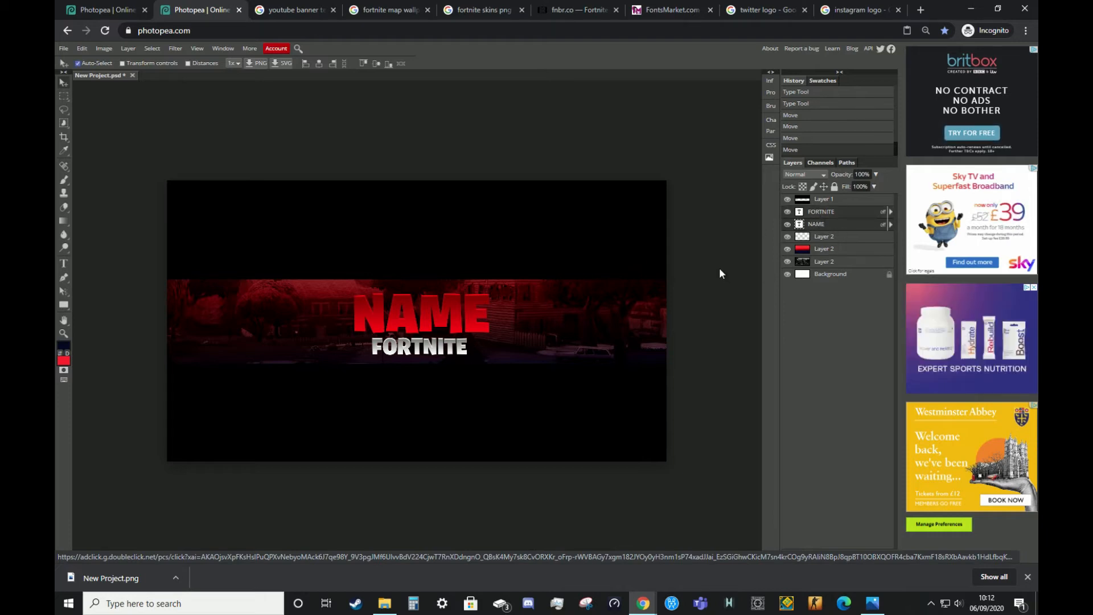
Merge duplicates of the NAME and FORTNITE text layers into one layer and hide the two original text layers
key("ctrl+j")
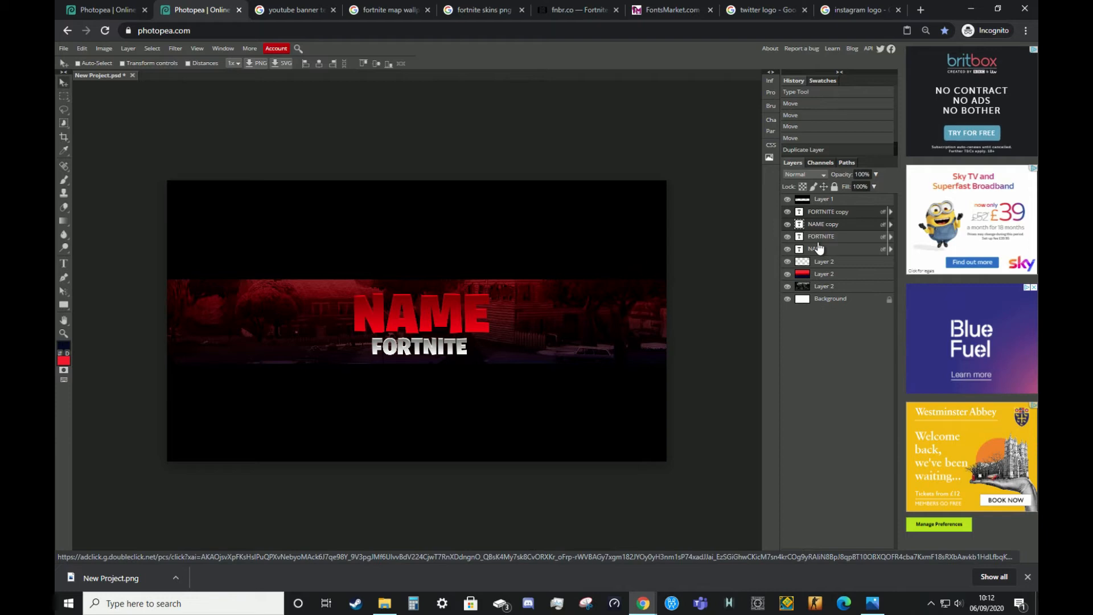
key("ctrl+e")
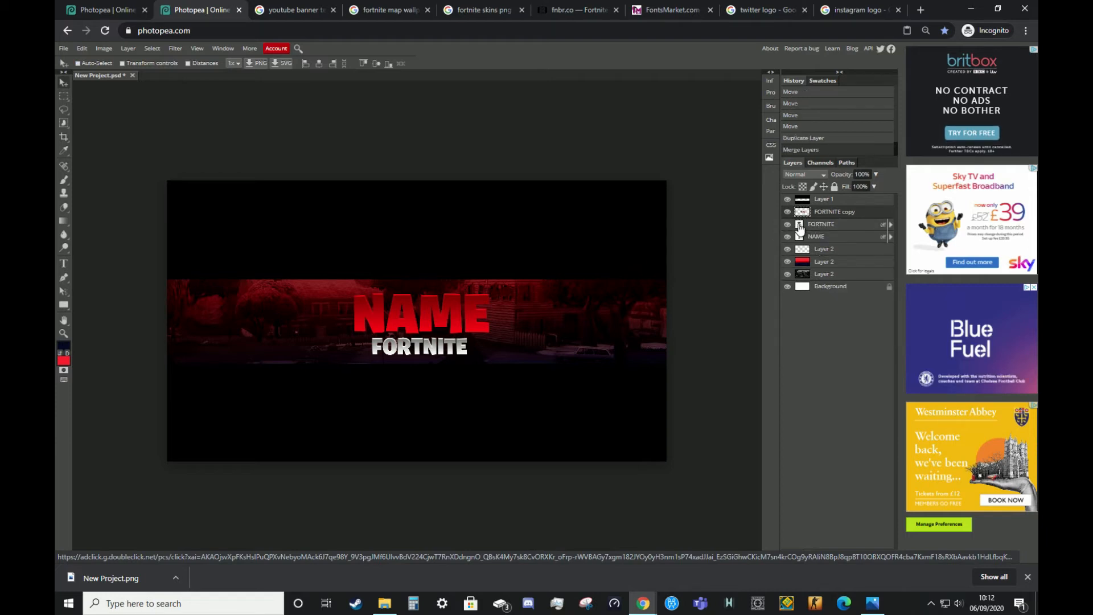
left_click(787, 224)
left_click(787, 236)
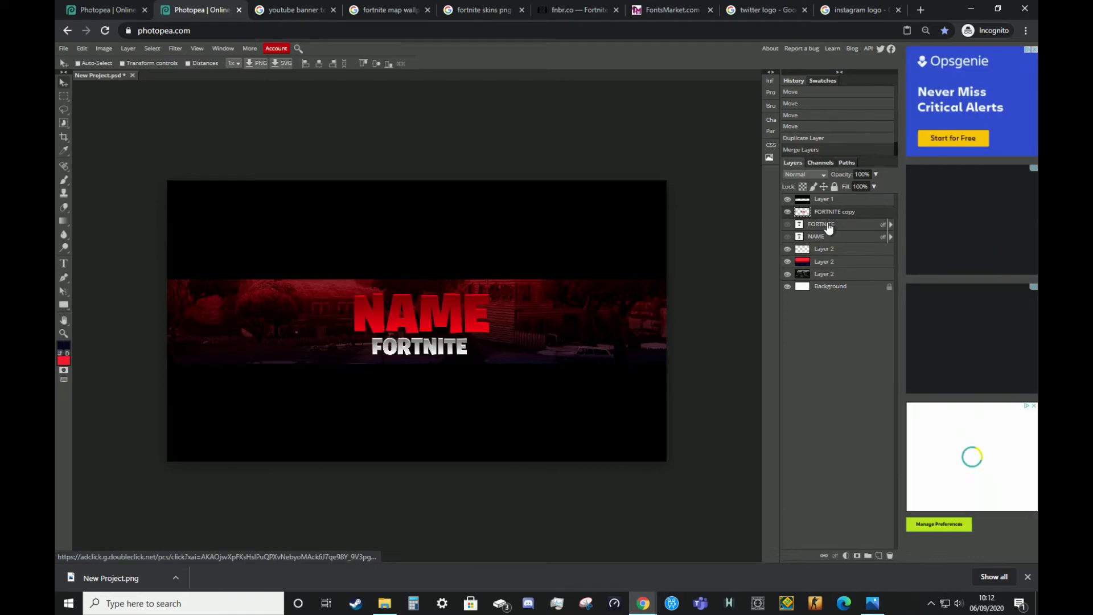
Duplicate the merged NAME FORTNITE lettering layer and apply a dark grey Color Overlay to the lower copy
key("ctrl+j")
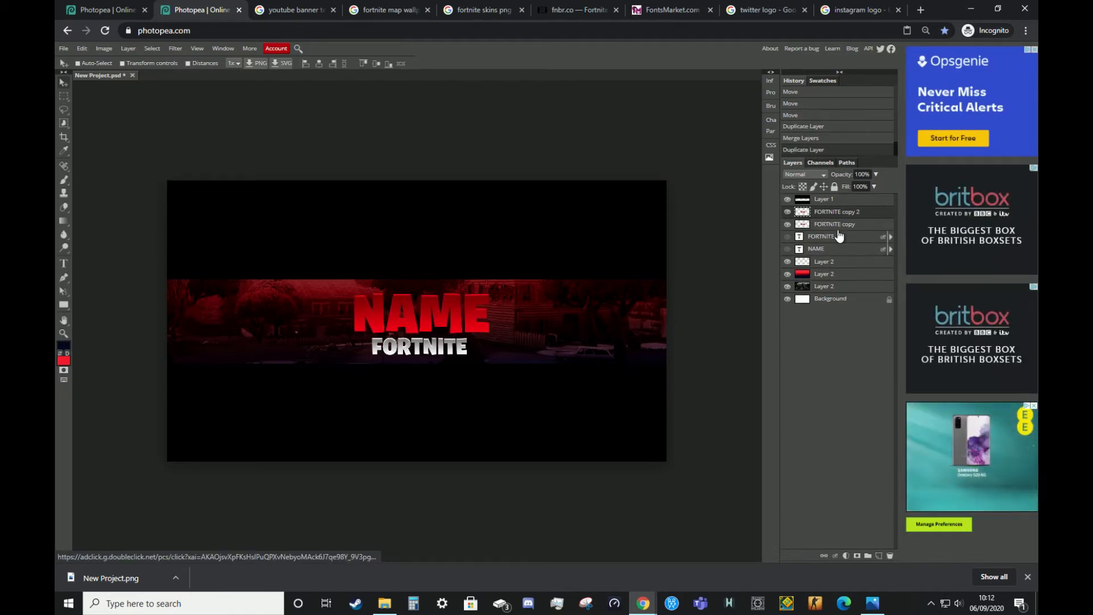
right_click(823, 227)
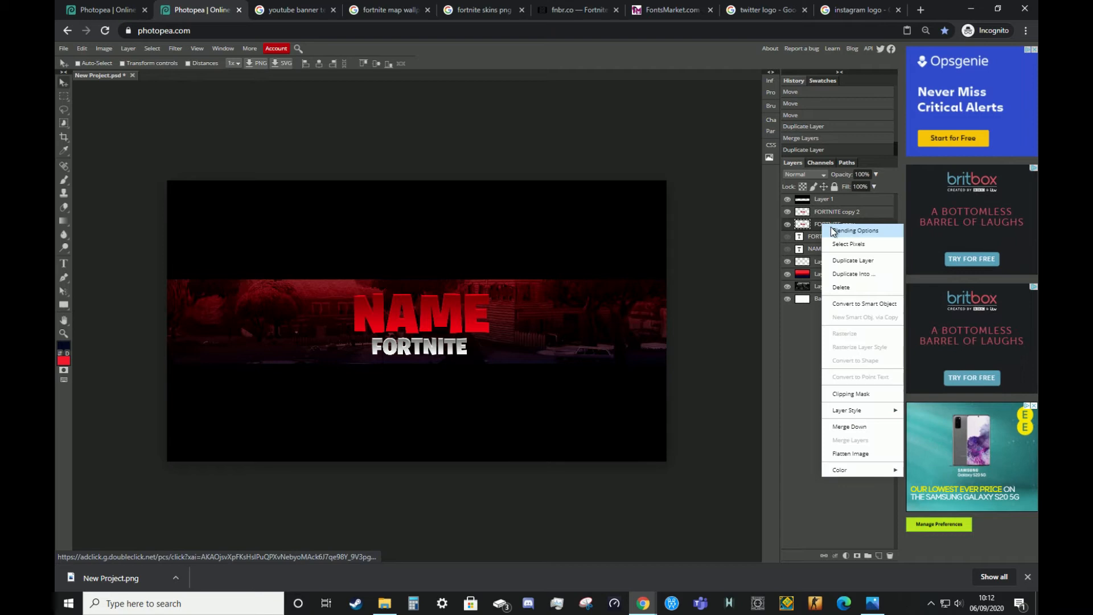
left_click(855, 230)
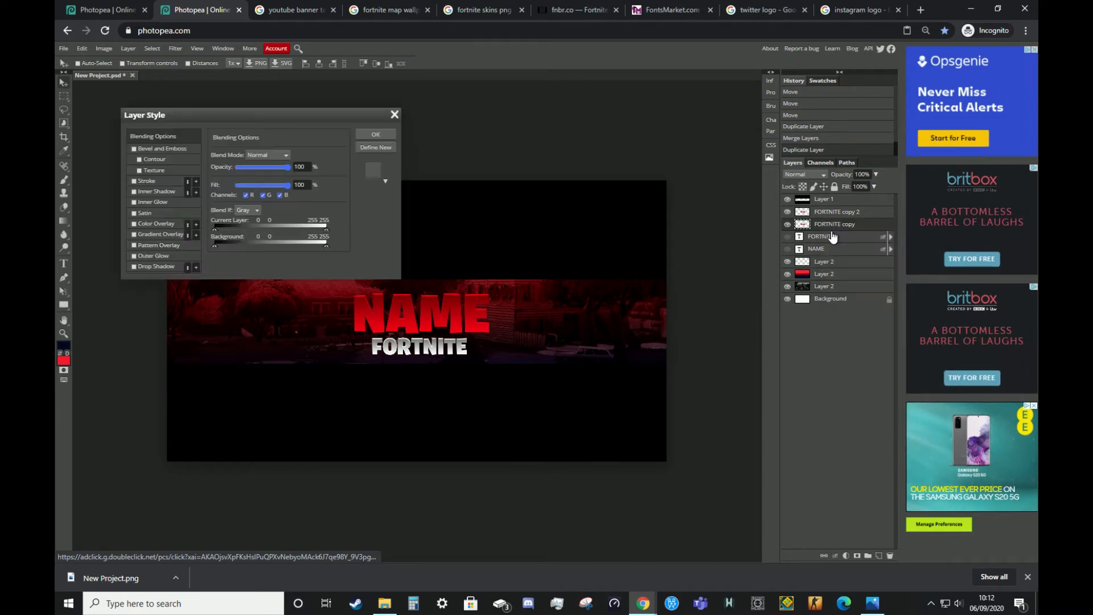
left_click(133, 224)
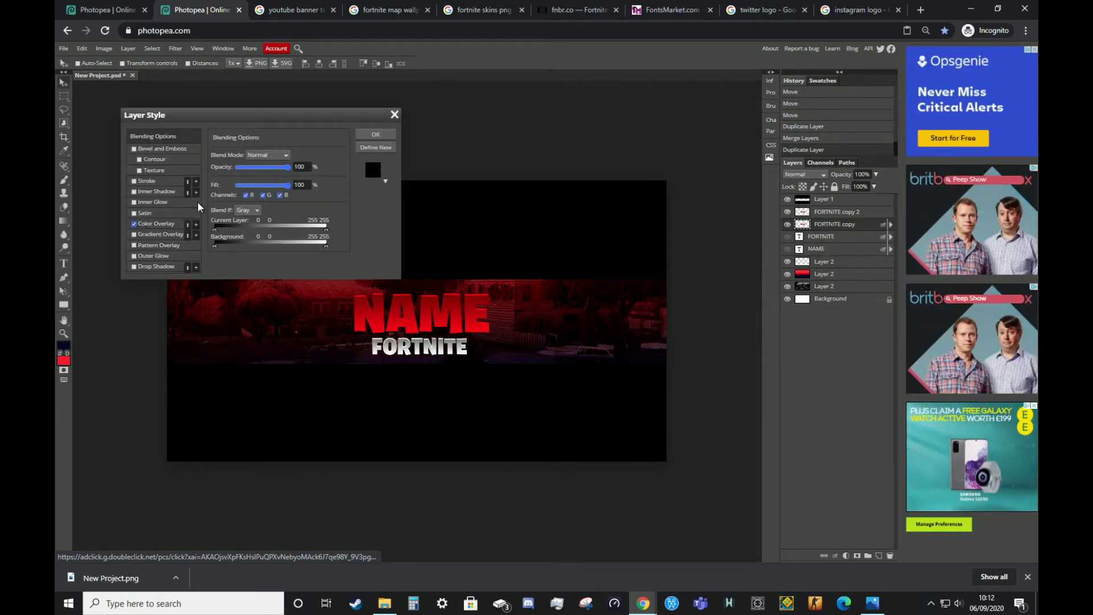
left_click(159, 224)
left_click(325, 166)
mouse_move(577, 214)
left_mouse_down()
mouse_move(476, 240)
mouse_move(463, 256)
left_mouse_up()
left_click(643, 281)
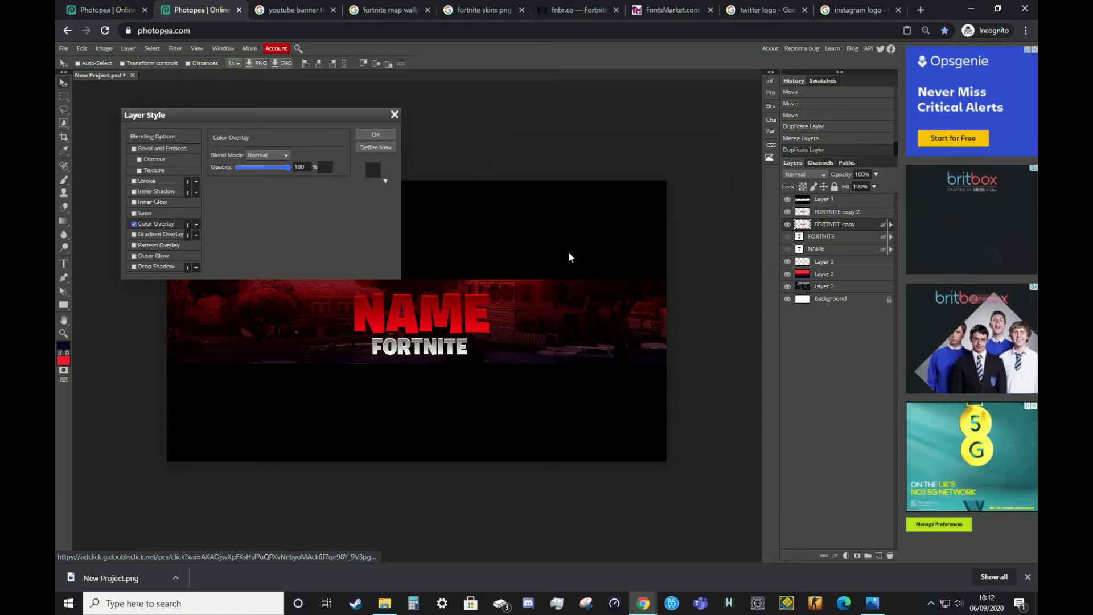
left_click(382, 134)
Thicken the lower lettering copy into an outline using the Minimum filter with a 9 px radius
left_click(177, 51)
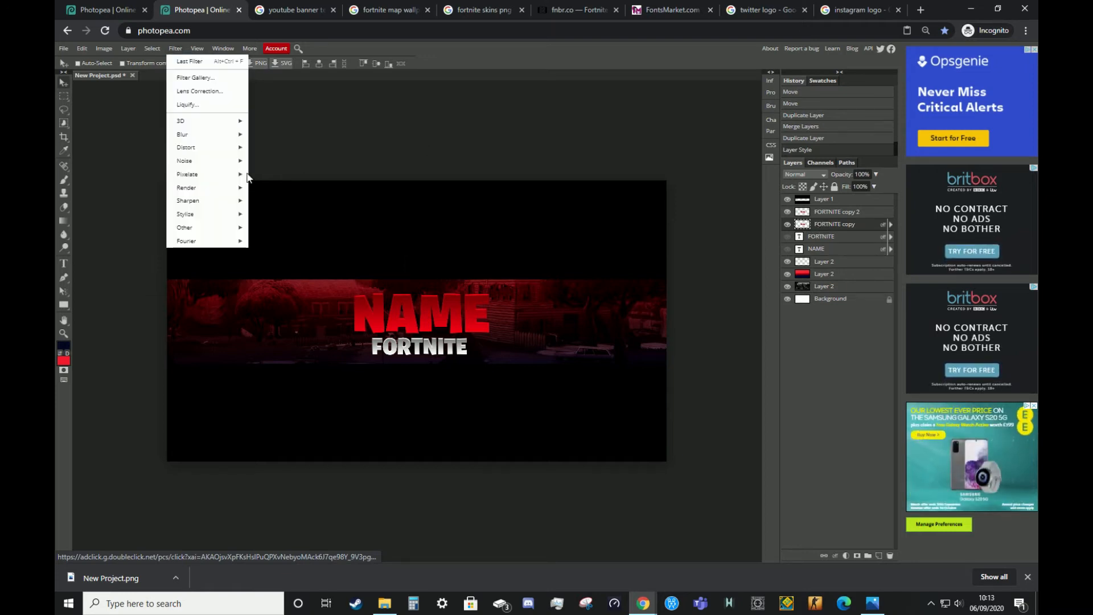
mouse_move(200, 227)
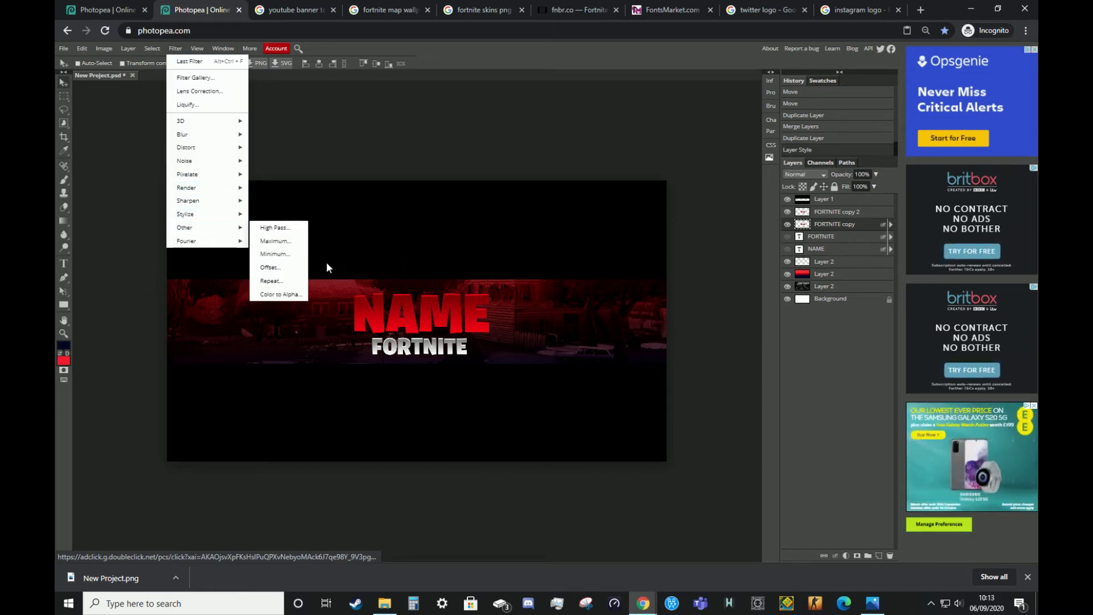
left_click(271, 253)
left_click_drag(193, 140, 203, 145)
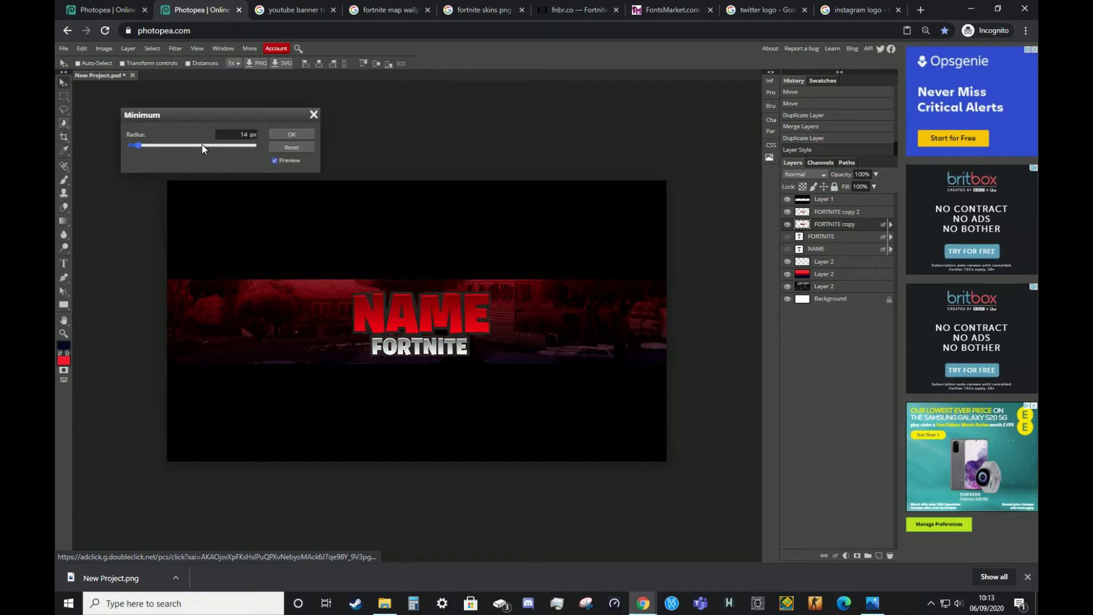
left_click(146, 145)
left_click_drag(137, 145, 135, 145)
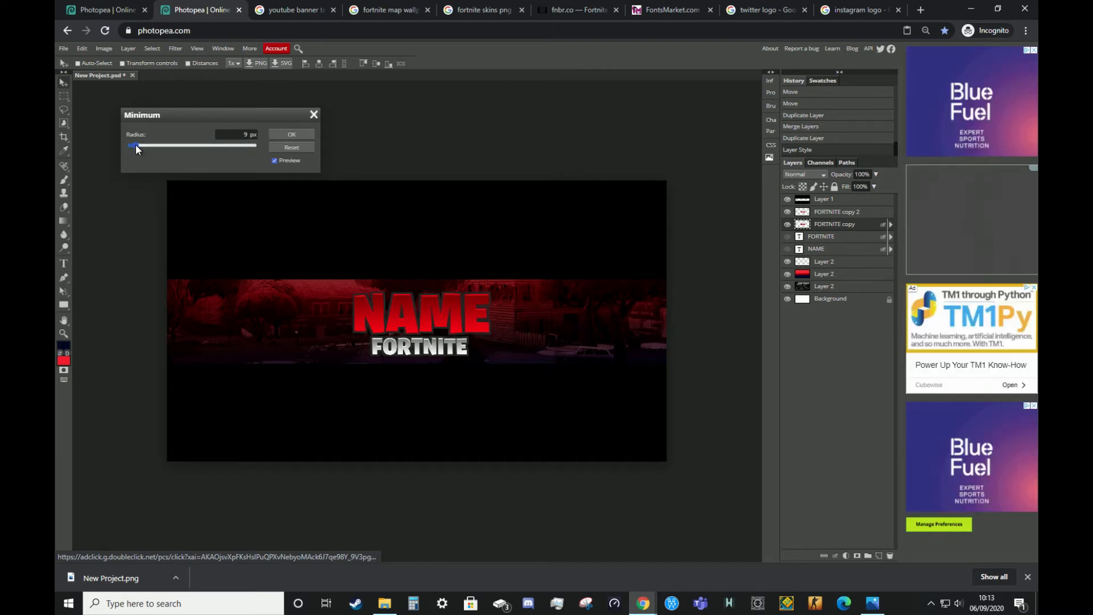
left_click(290, 135)
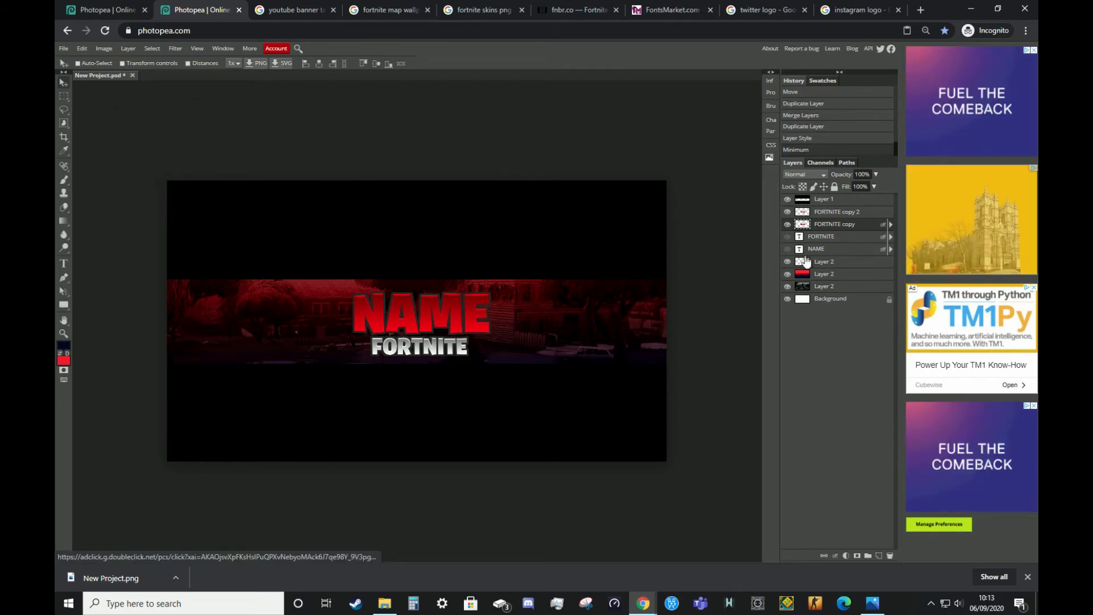
Change the lower lettering copy's Color Overlay to the darker grey 1b1b1b
right_click(830, 224)
left_click(842, 230)
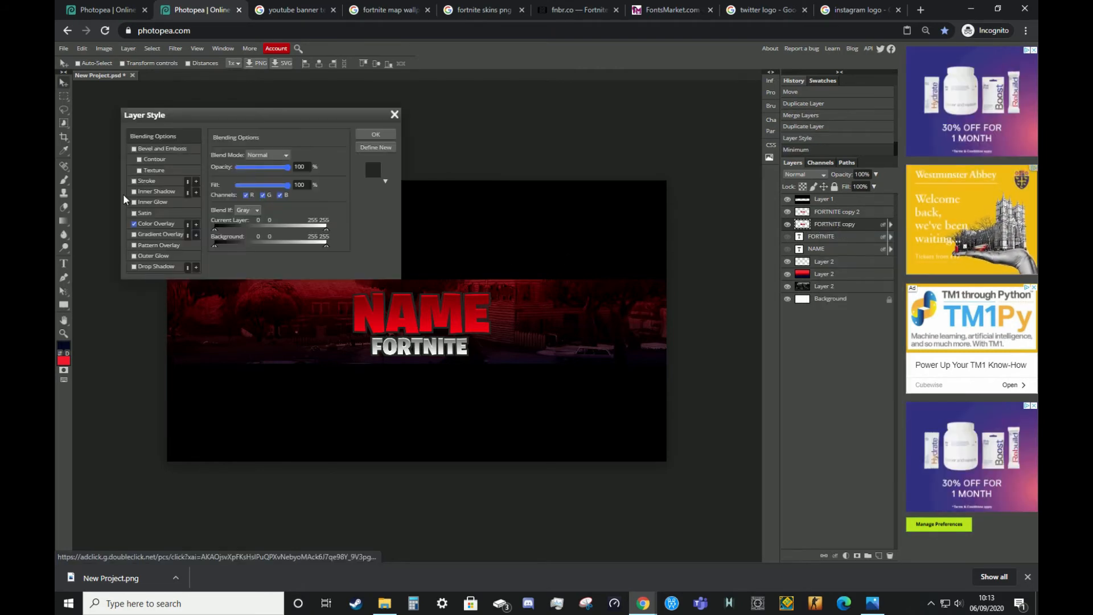
left_click(137, 224)
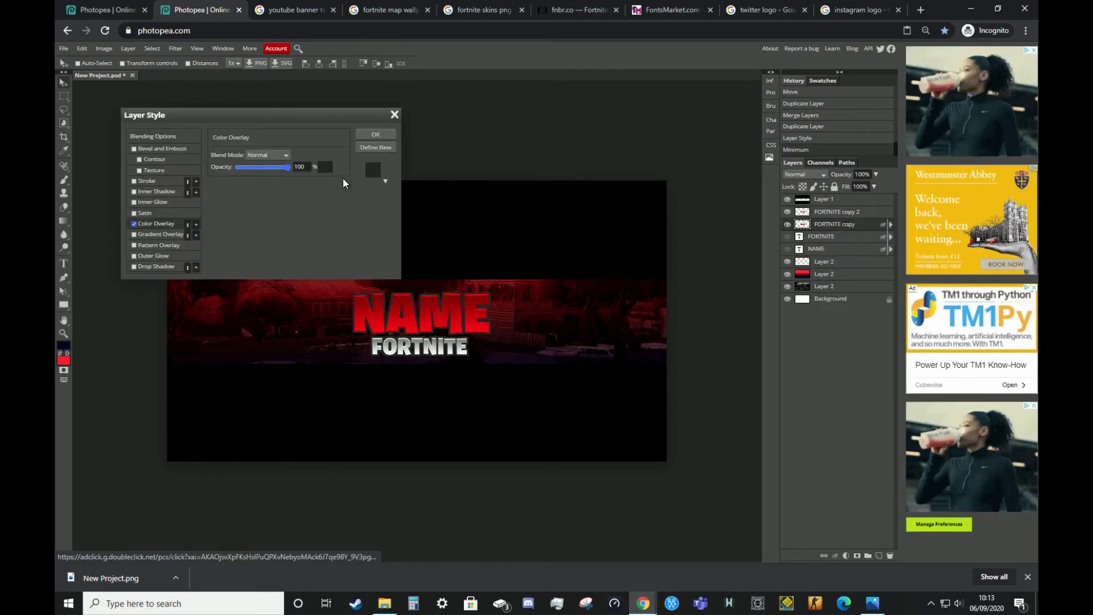
left_click(325, 168)
left_click_drag(508, 251, 478, 263)
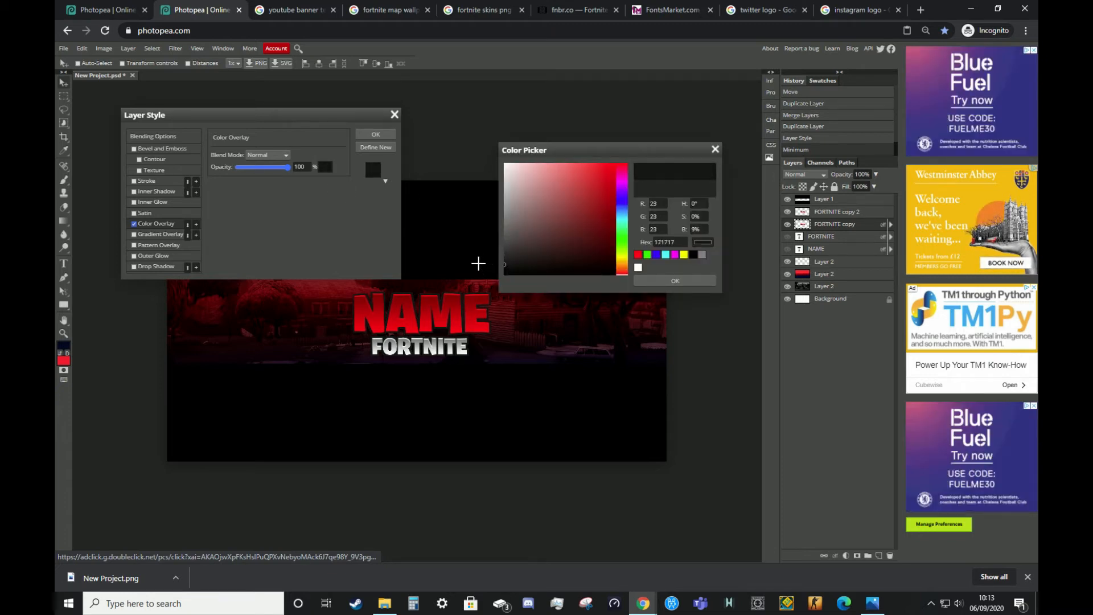
left_click(670, 281)
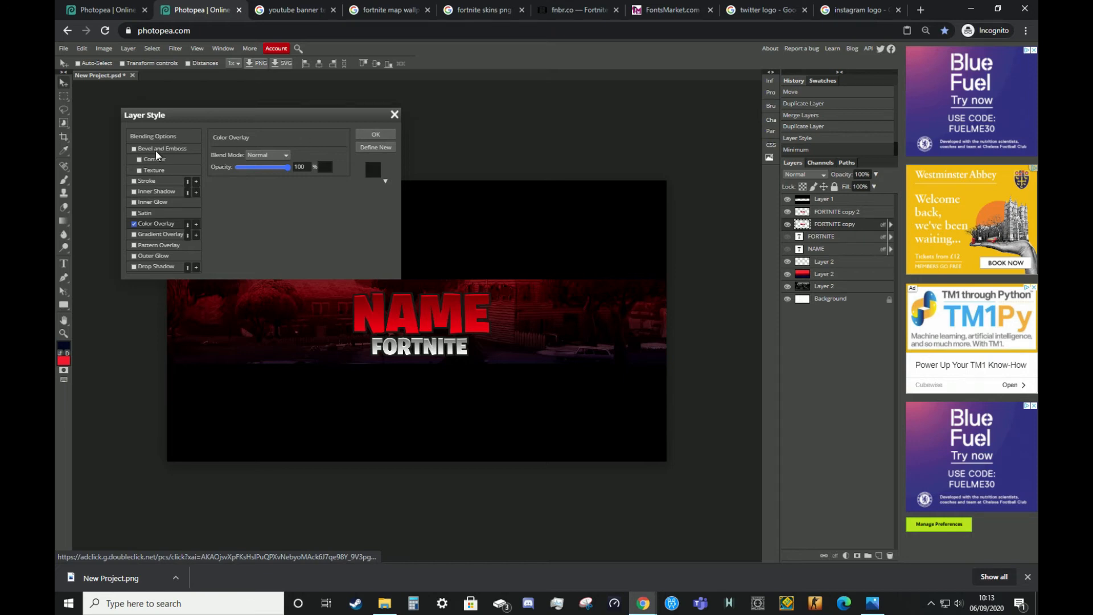
Add a white Inner Shadow in Overlay blend mode to the lower lettering copy
left_click(145, 191)
left_click(295, 157)
left_click_drag(542, 210, 450, 126)
left_click(674, 281)
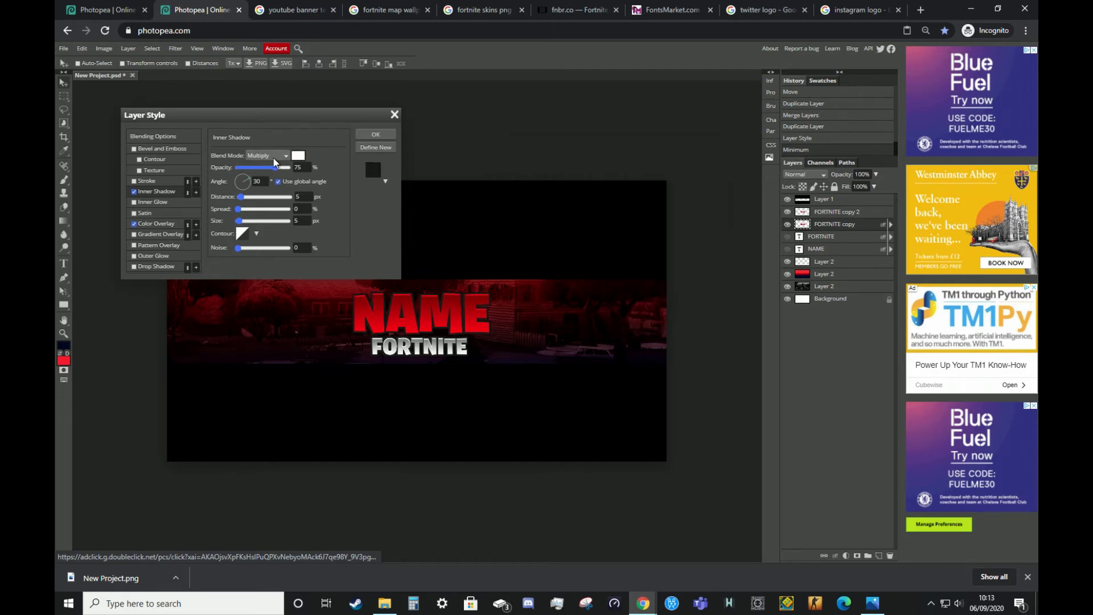
left_click(268, 155)
left_click(265, 298)
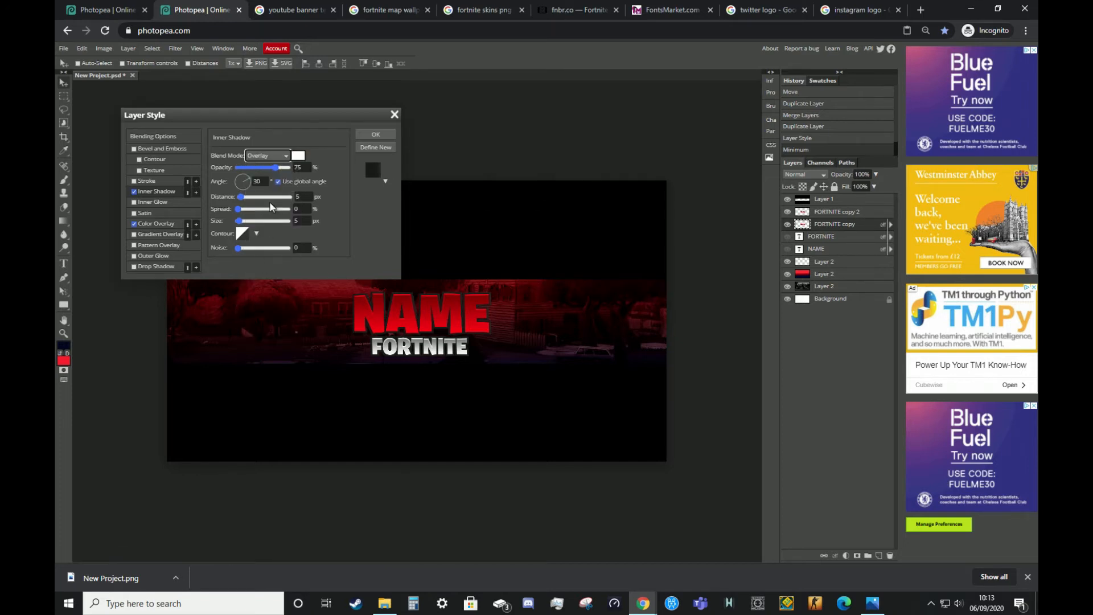
Give the Inner Shadow its own 90° angle, 100% opacity, 5 px distance and 0 px size, and apply the style
left_click(278, 183)
left_click_drag(242, 182, 243, 154)
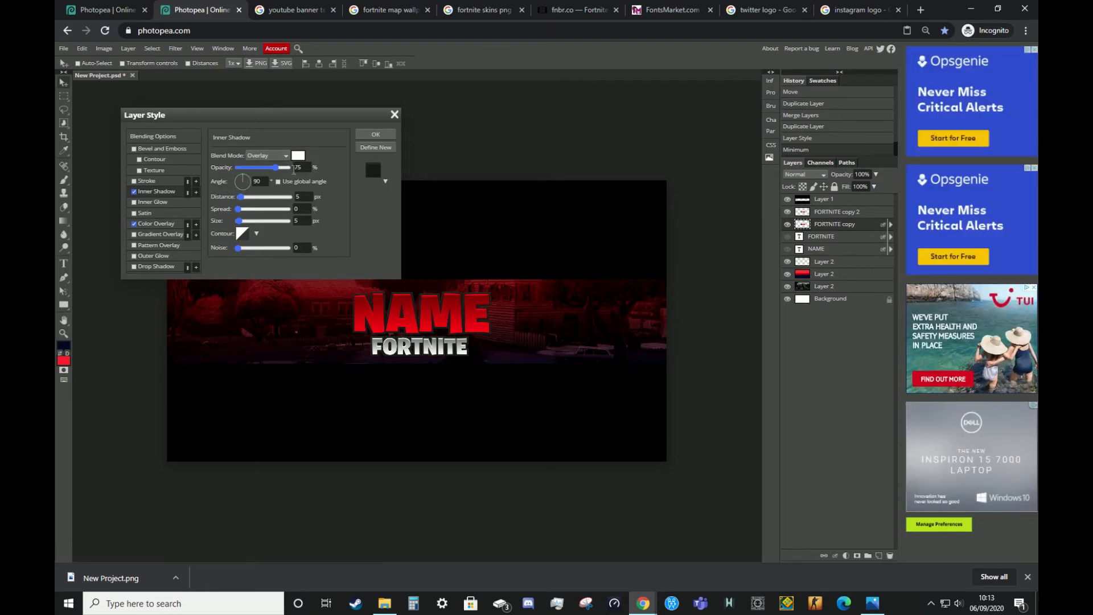
left_click_drag(277, 167, 318, 171)
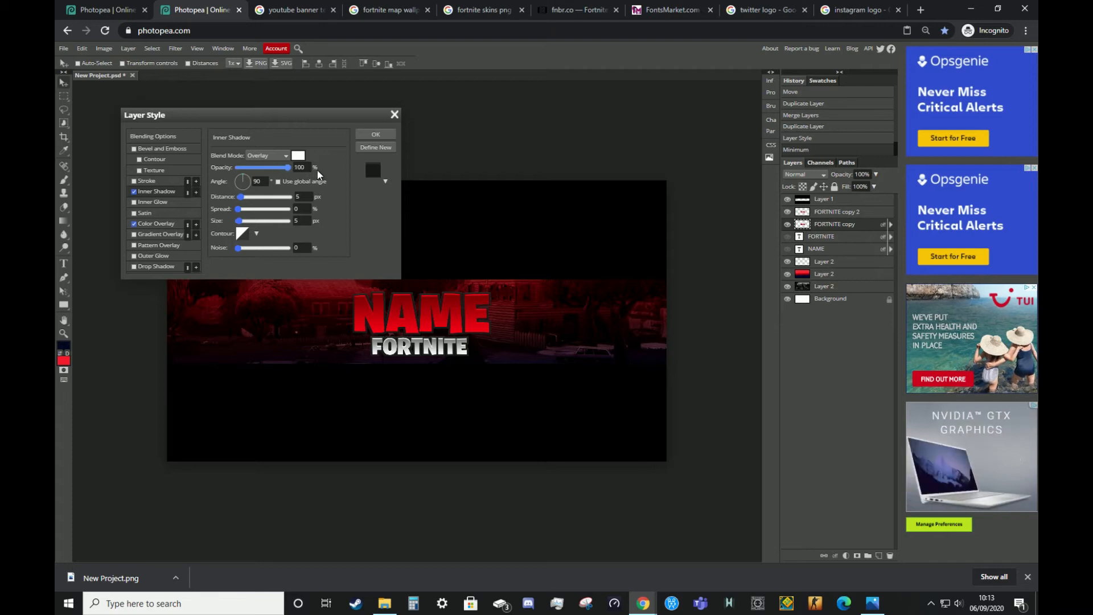
left_click_drag(239, 221, 241, 198)
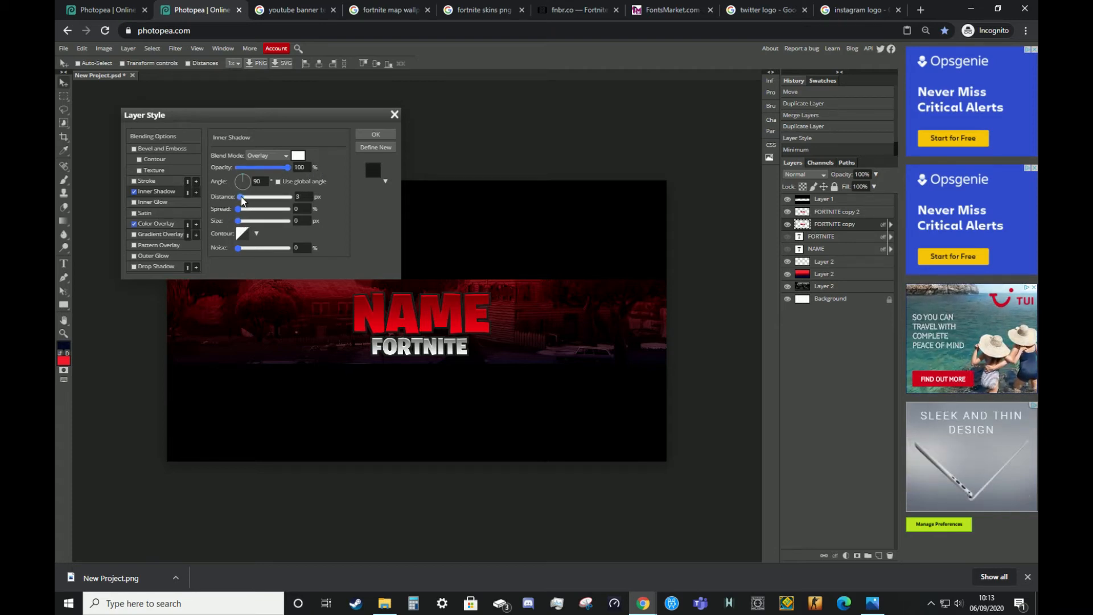
left_click(241, 198)
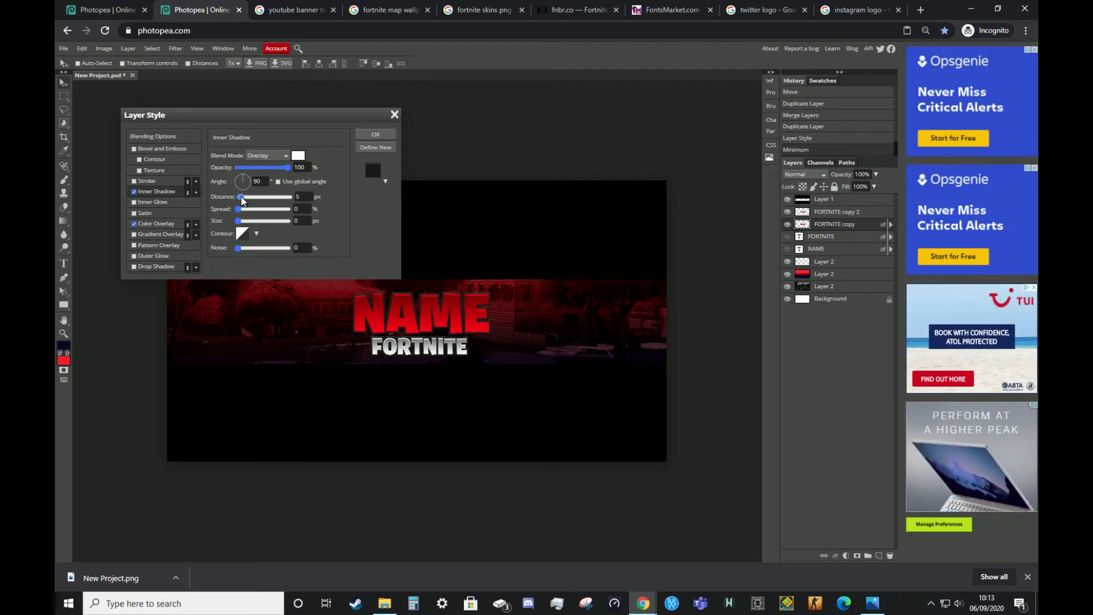
left_click(375, 134)
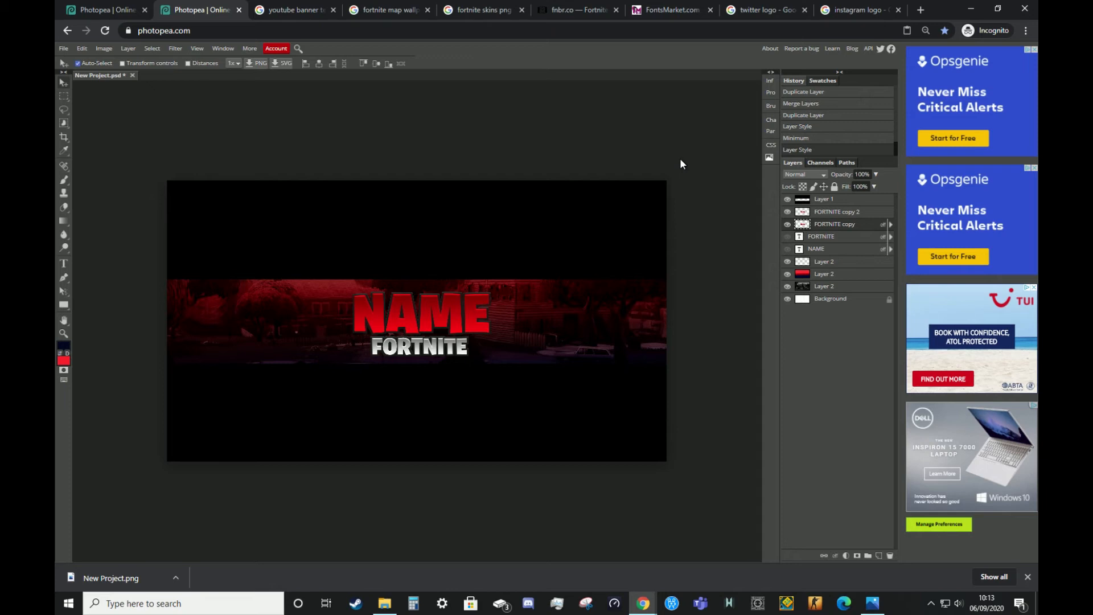
Duplicate the dark outline layer, remove the lower duplicate's Inner Shadow and darken its Color Overlay to near black
key("ctrl+j")
right_click(818, 239)
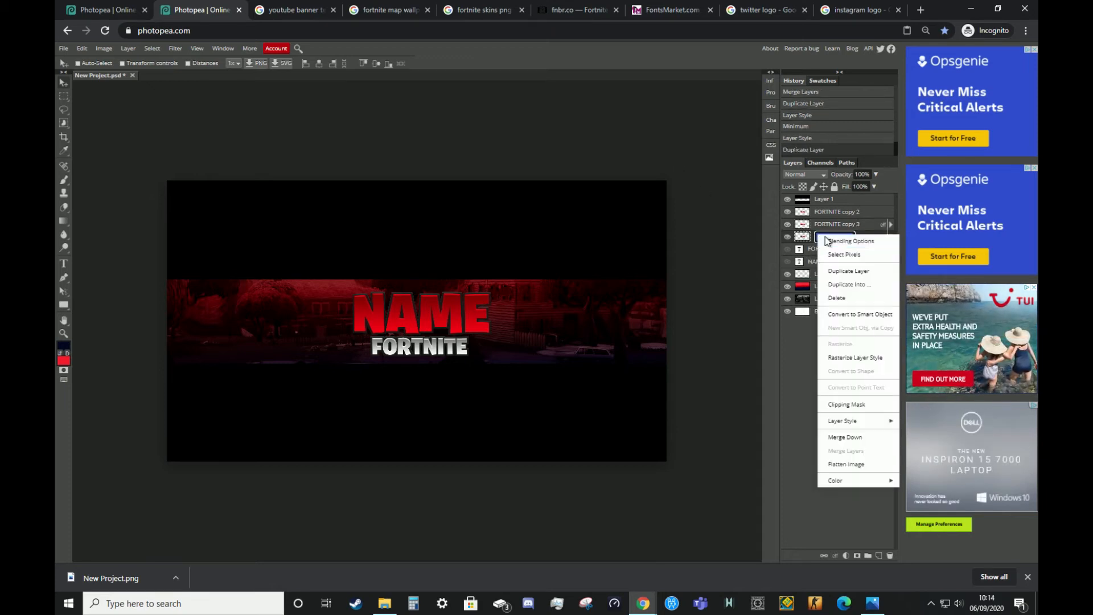
left_click(827, 246)
left_click(134, 192)
left_click(156, 223)
left_click(325, 166)
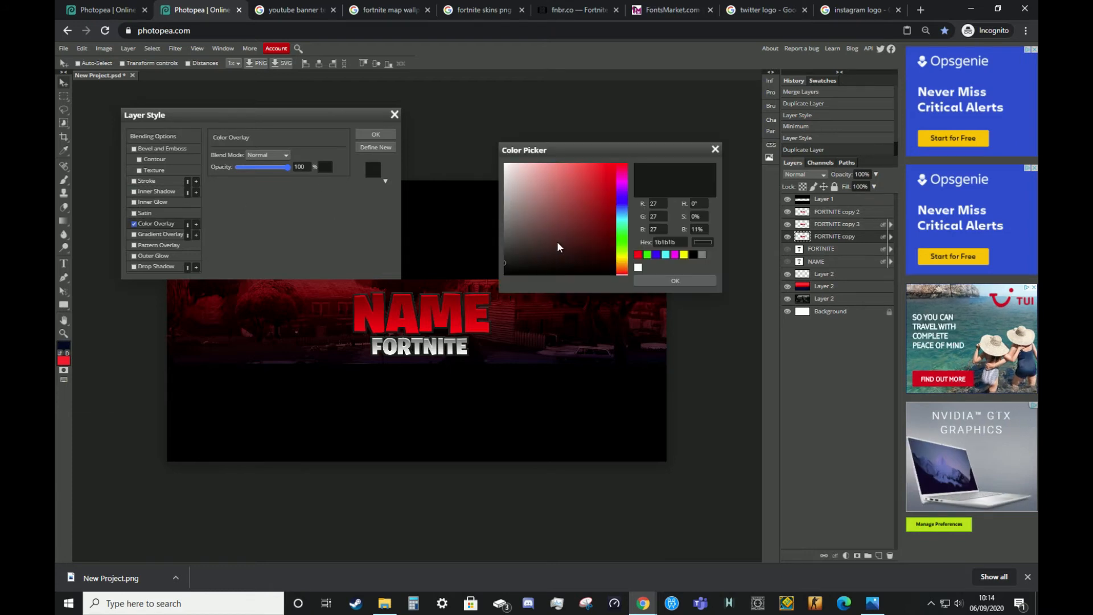
left_click_drag(557, 243, 541, 264)
left_click(662, 279)
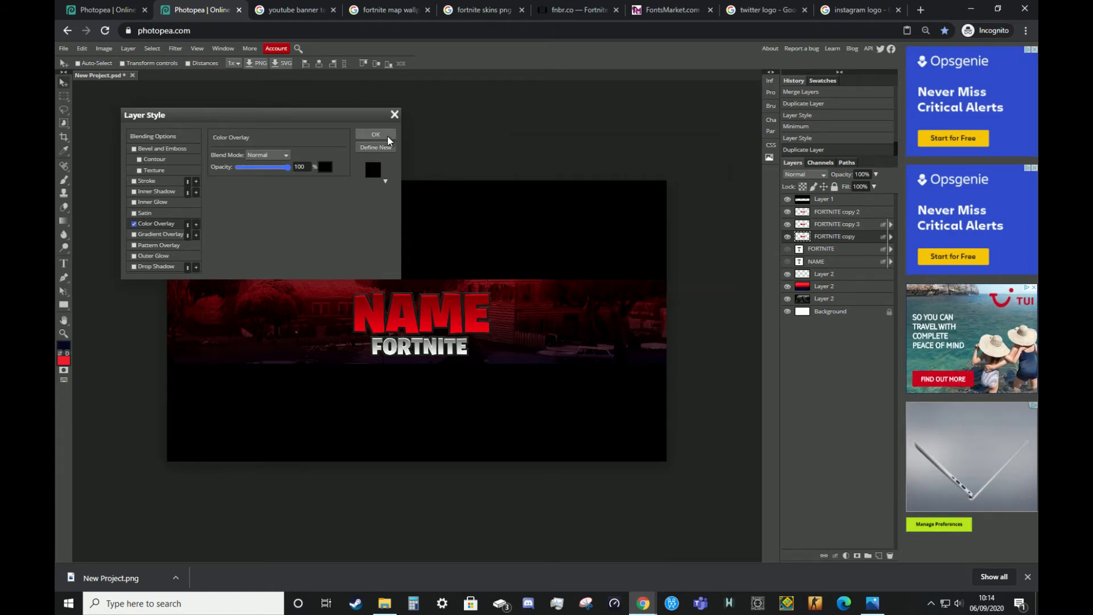
left_click(387, 137)
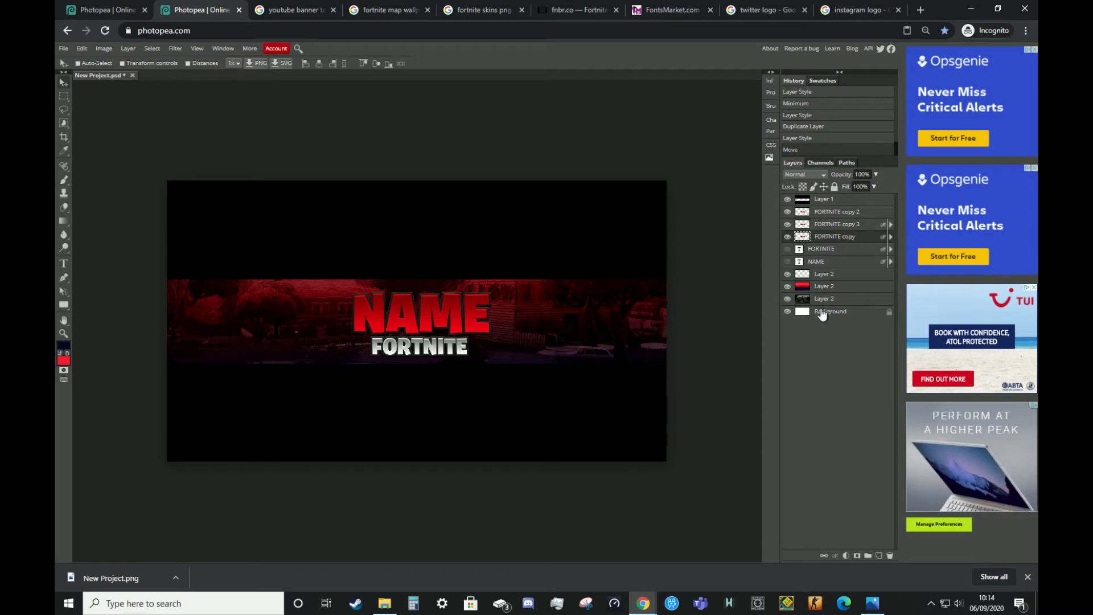
Check the finished banner, then add a Drop Shadow with its own angle to FORTNITE copy 3, adjusting its distance, size and opacity
left_click(125, 8)
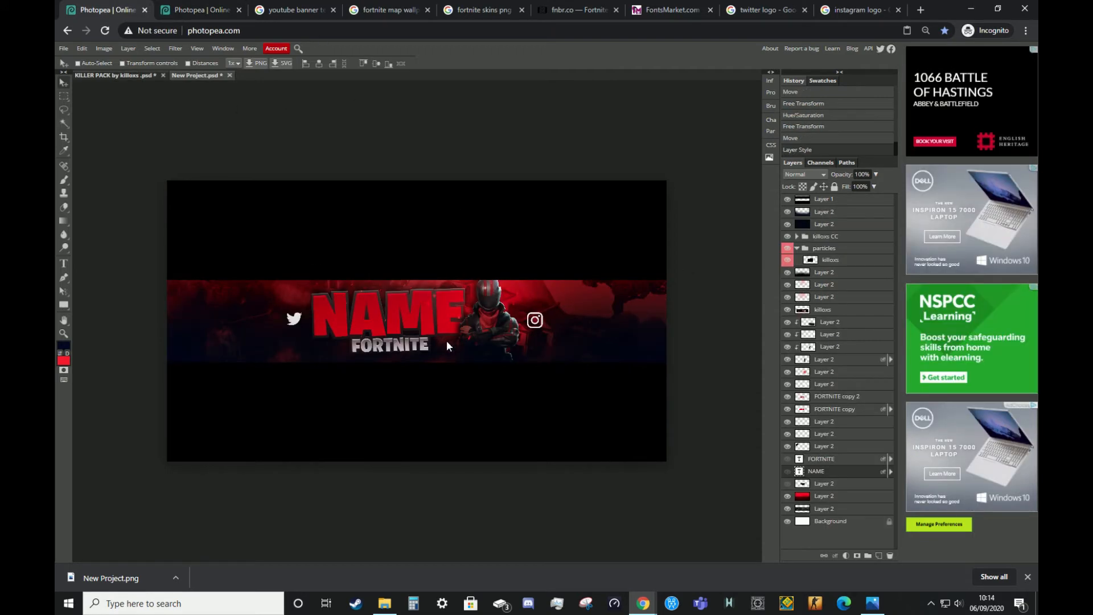
left_click(199, 13)
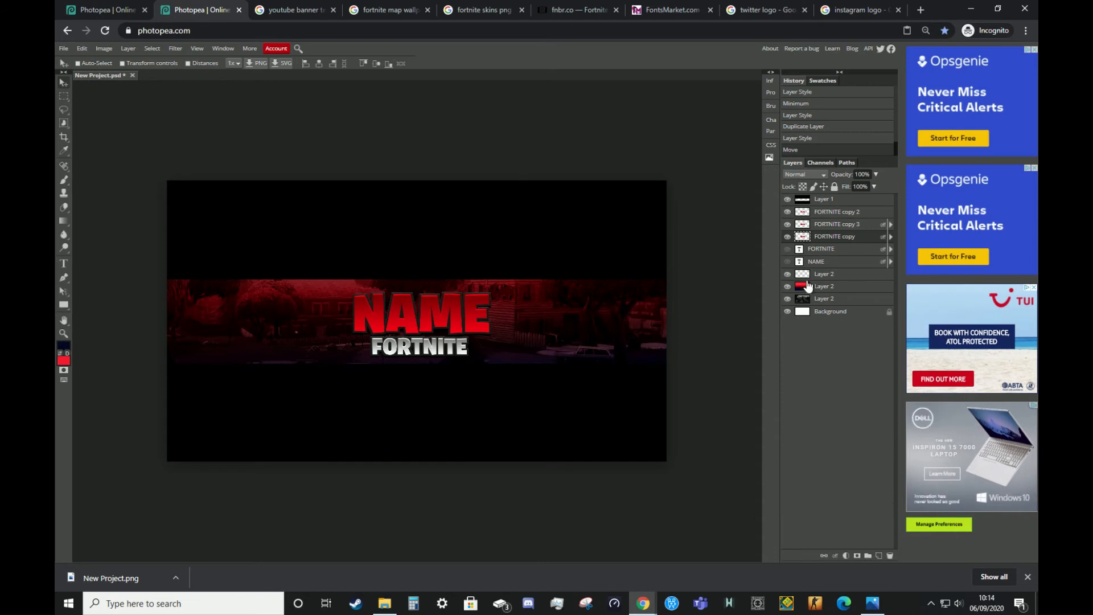
right_click(828, 225)
left_click(849, 228)
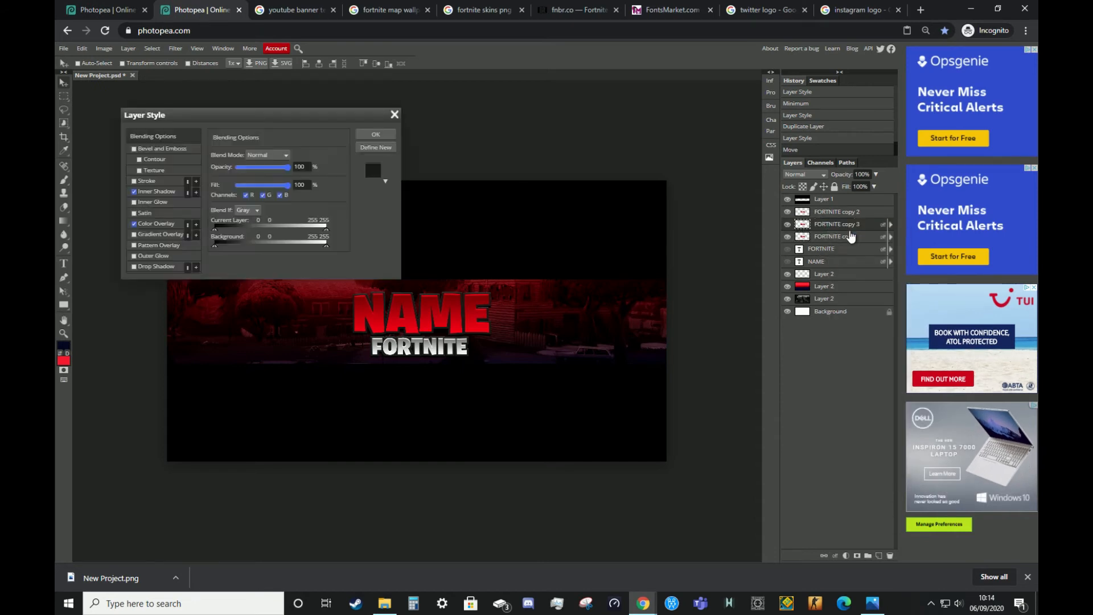
left_click(153, 267)
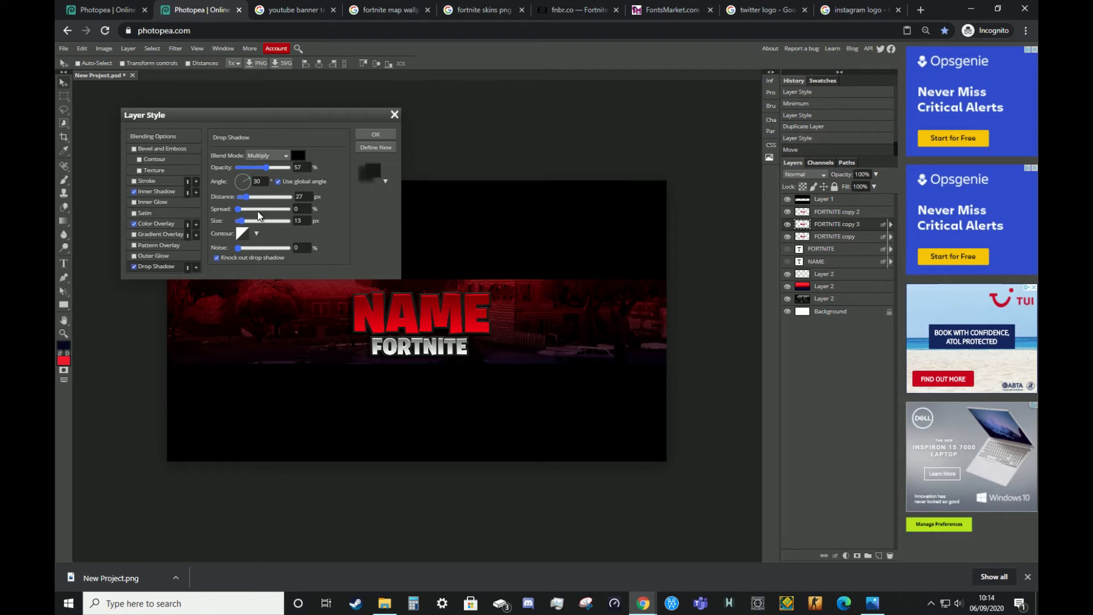
left_click(278, 181)
left_click_drag(246, 197, 245, 198)
left_click_drag(240, 221, 248, 222)
left_click_drag(275, 169, 285, 174)
left_click(375, 135)
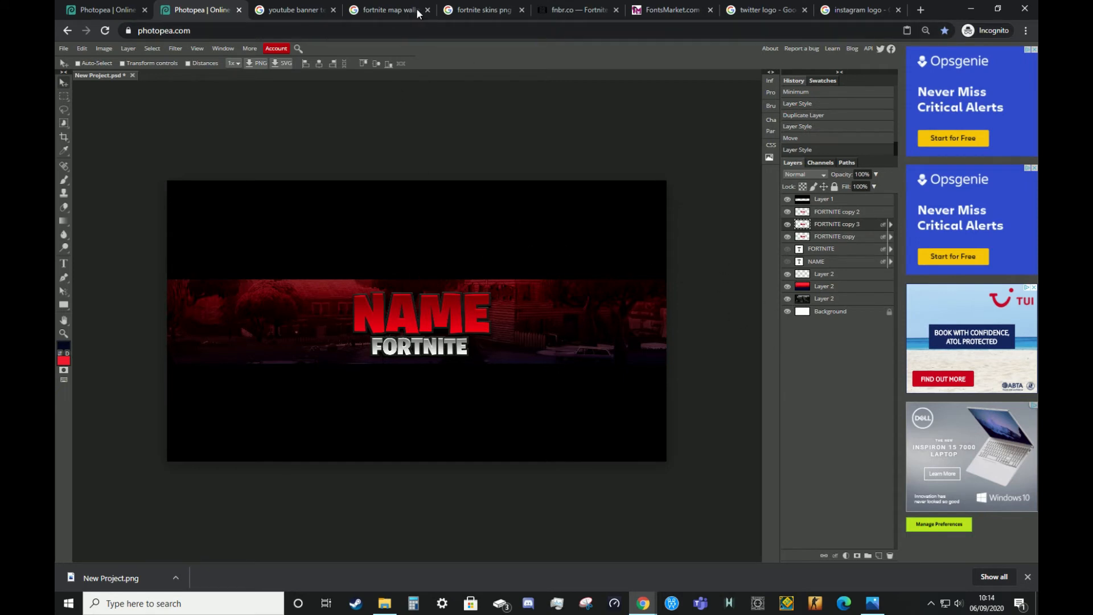
Check the Fortnite skin PNG image results and browse the character icons on fnbr.co for a banner skin
left_click(461, 11)
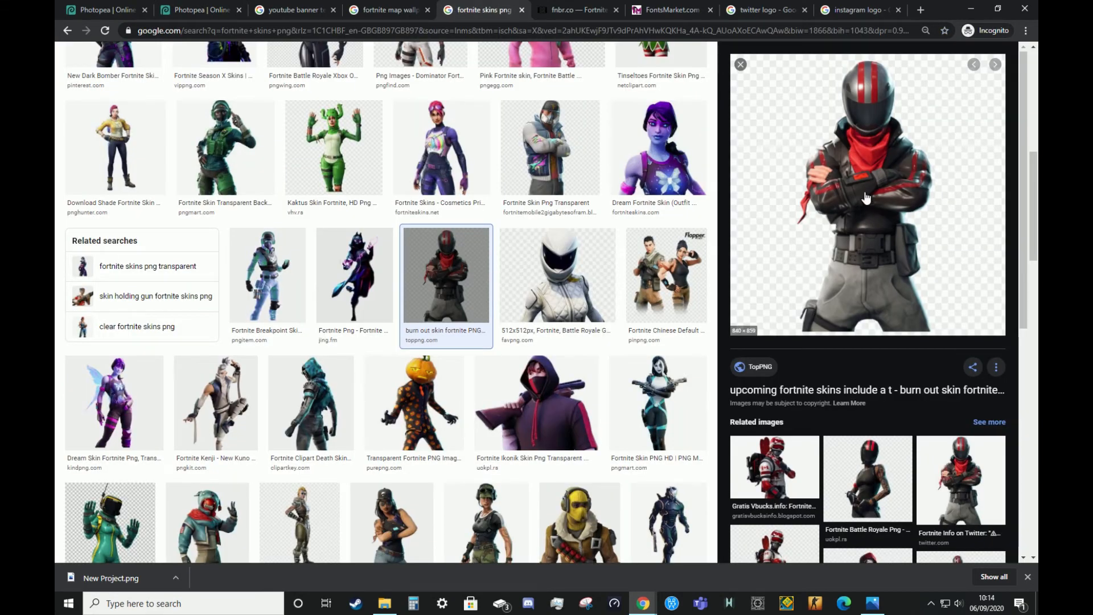
left_click(561, 10)
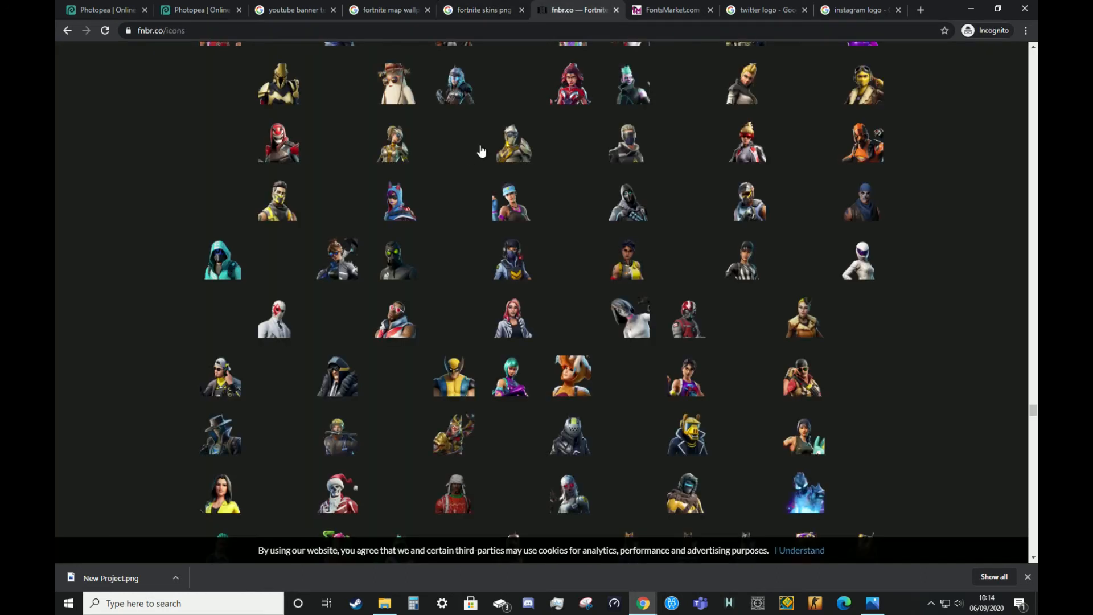
scroll(544, 211, "up", 3)
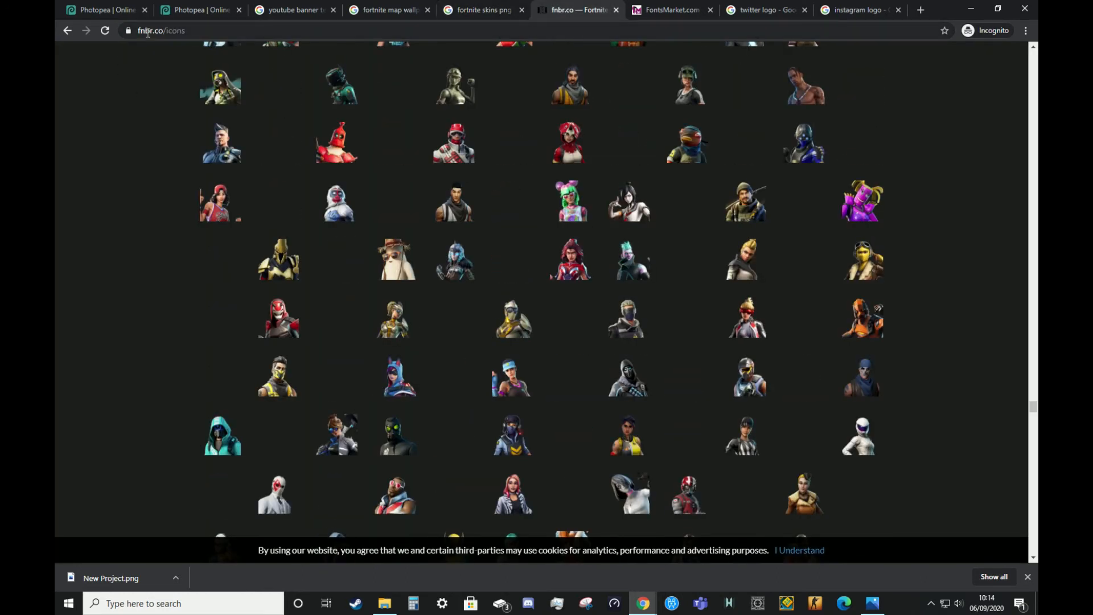
scroll(376, 179, "up", 10)
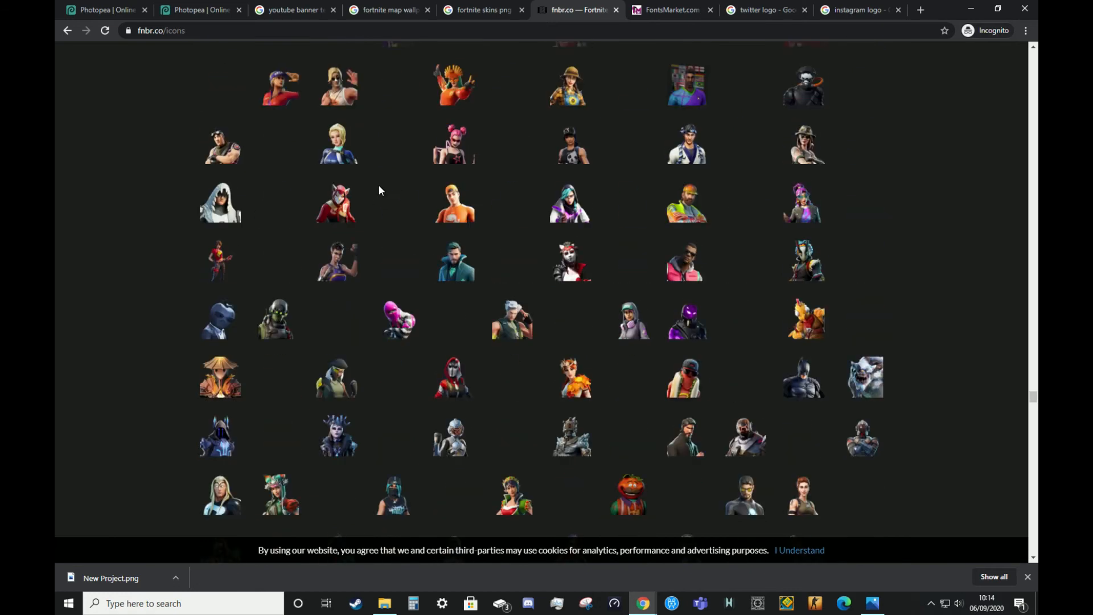
scroll(370, 216, "down", 8)
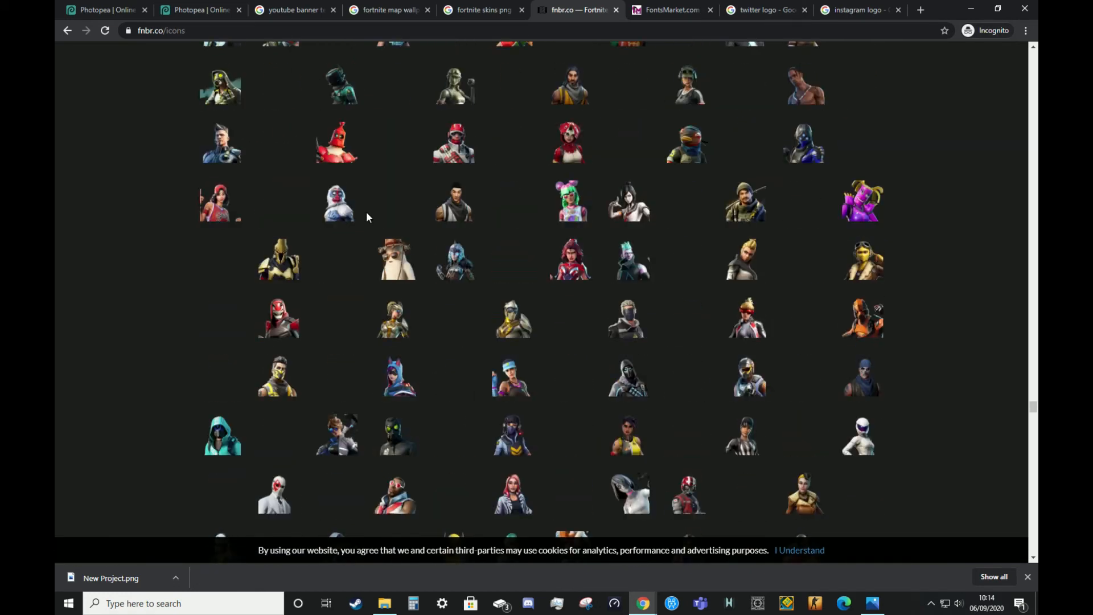
Return to the Fortnite skins PNG image results and copy the red-and-black helmeted burn out skin image
left_click(475, 10)
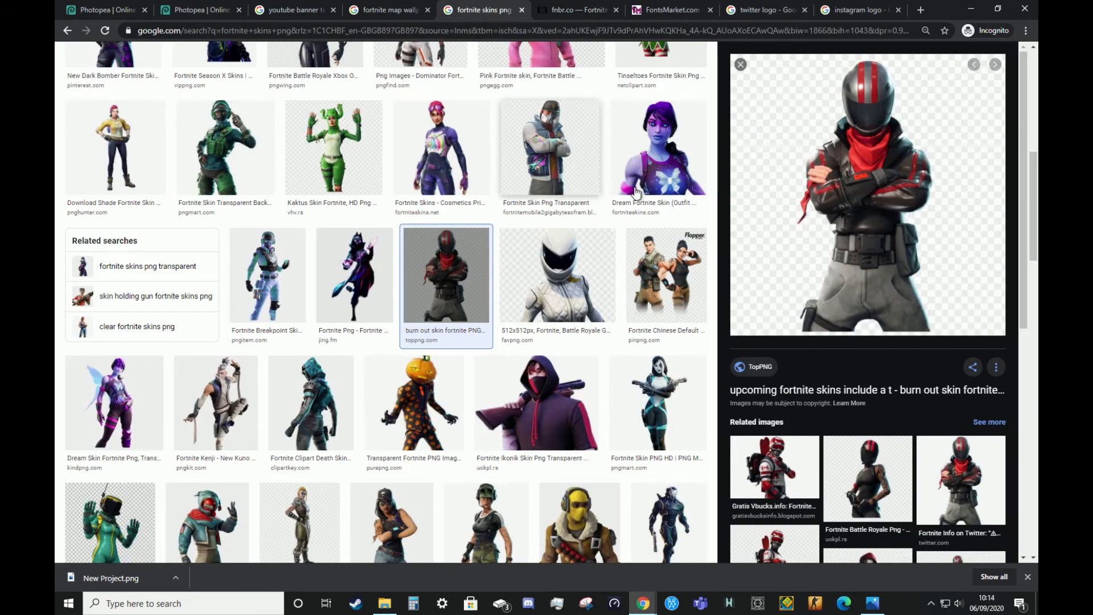
scroll(419, 263, "down", 1)
scroll(419, 262, "up", 1)
right_click(848, 197)
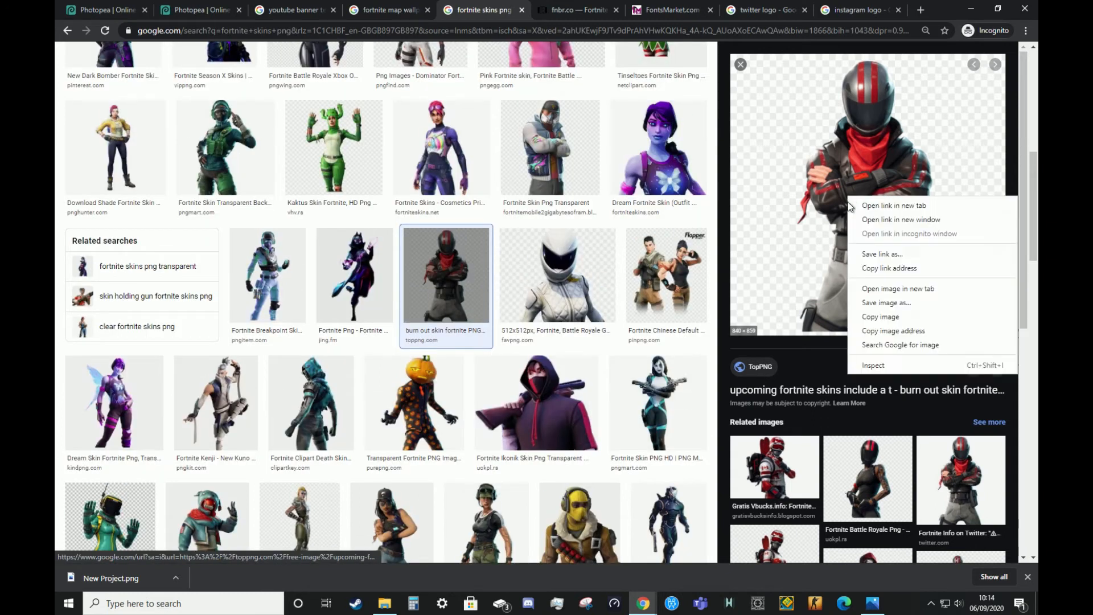
left_click(869, 316)
Switch to the banner in Photopea, paste the skin above FORTNITE copy 2 and move it beside the NAME lettering
left_click(188, 7)
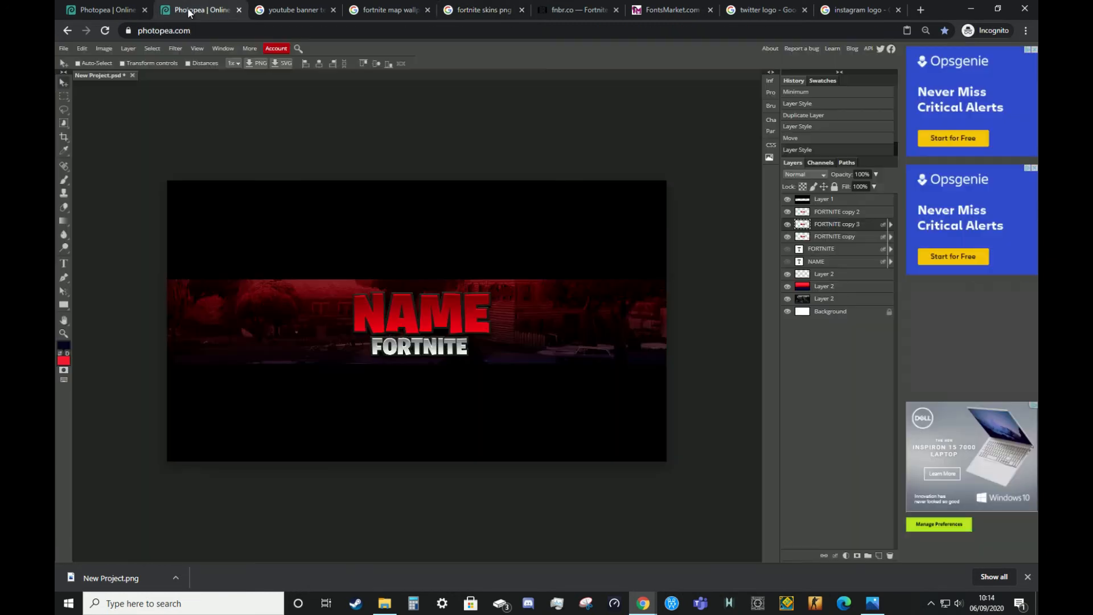
left_click(818, 212)
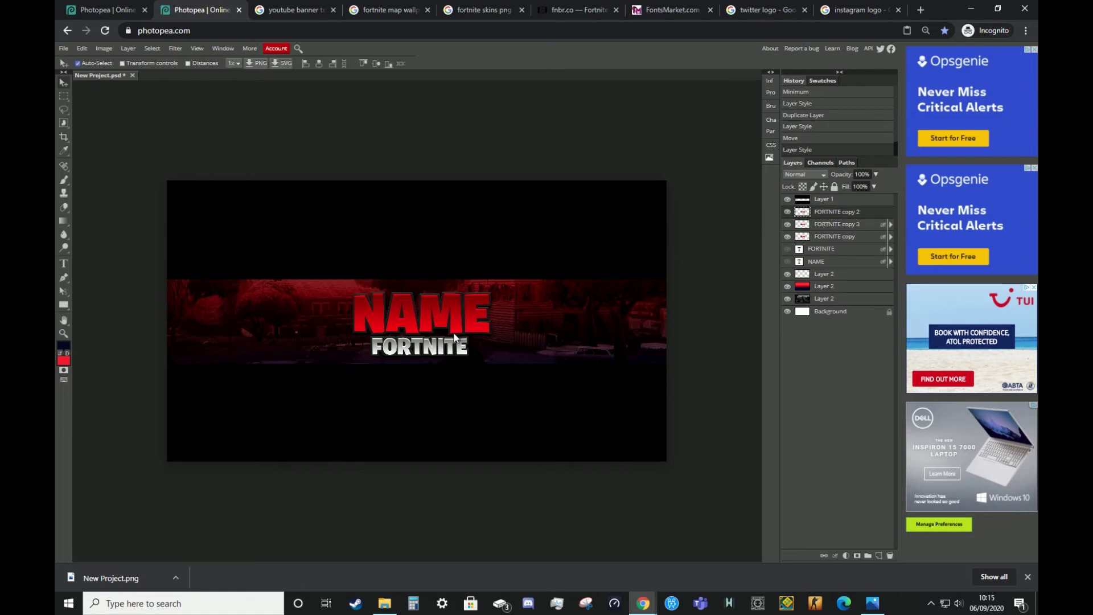
key("ctrl+v")
left_click_drag(227, 303, 527, 388)
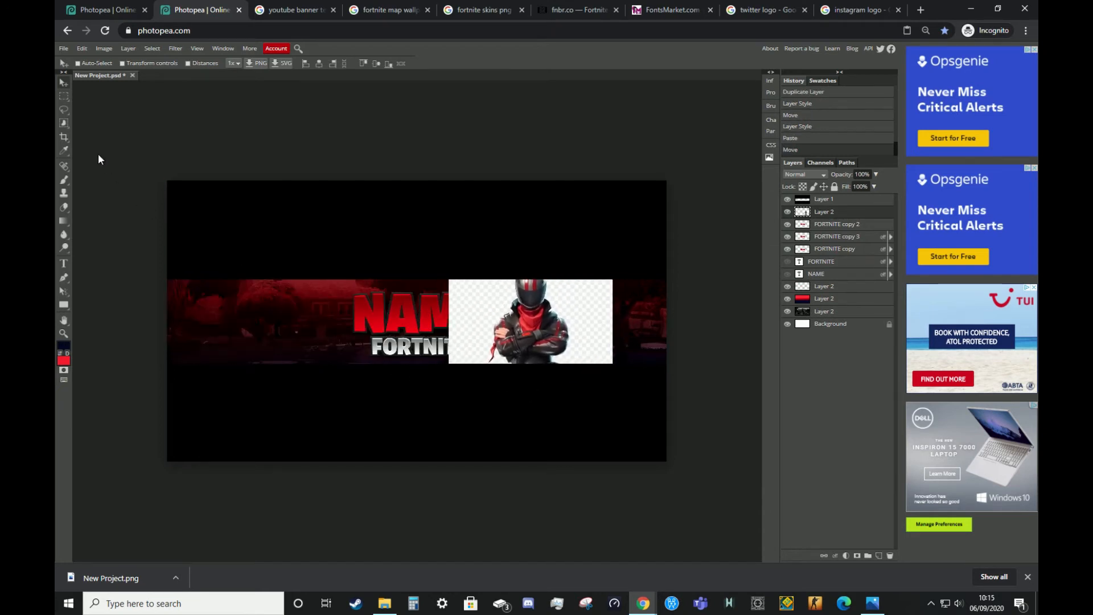
Select the skin image's white checkered background with the Magic Wand, delete it and clear the selection
right_click(62, 129)
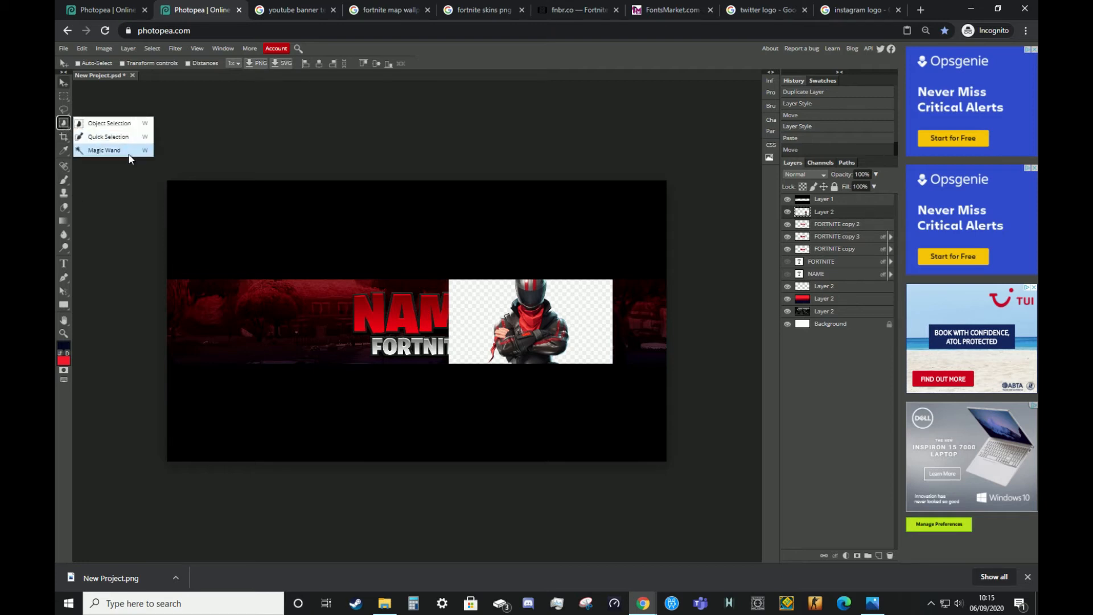
left_click(105, 150)
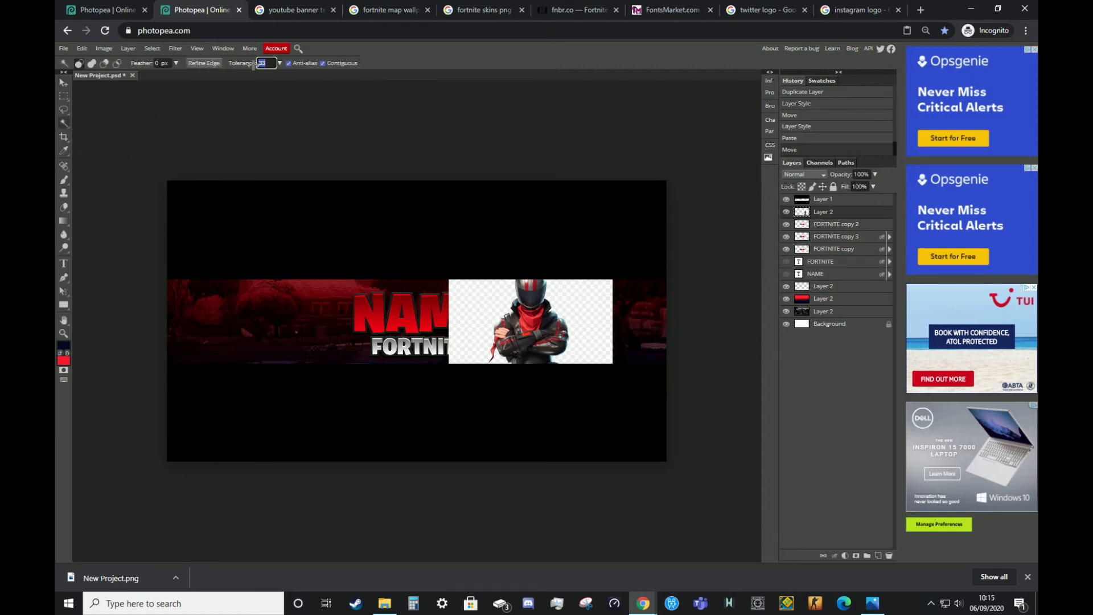
left_click(483, 297)
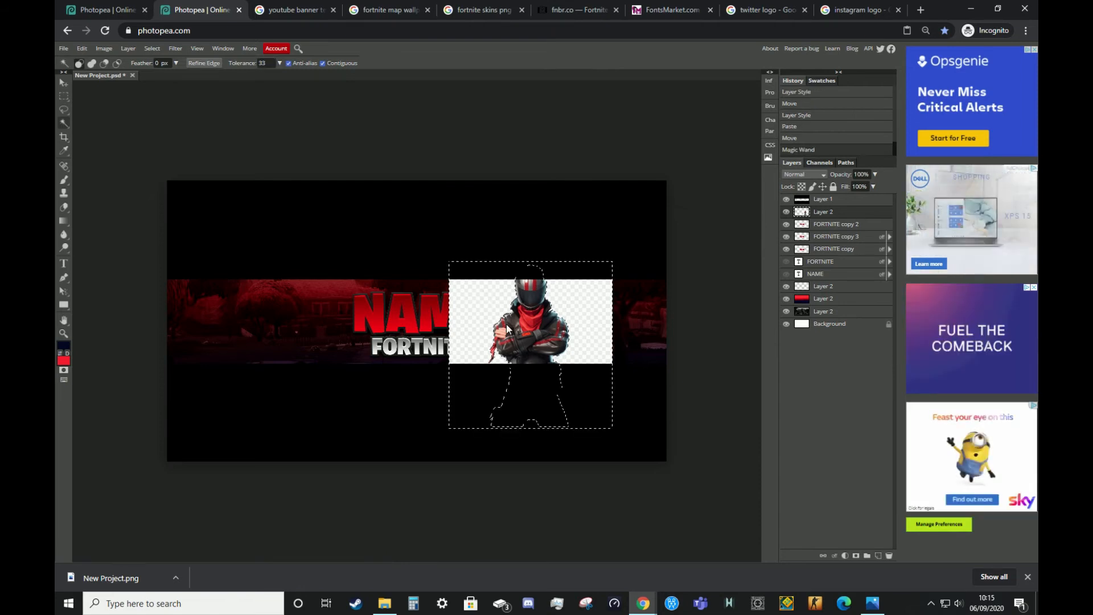
key("Delete")
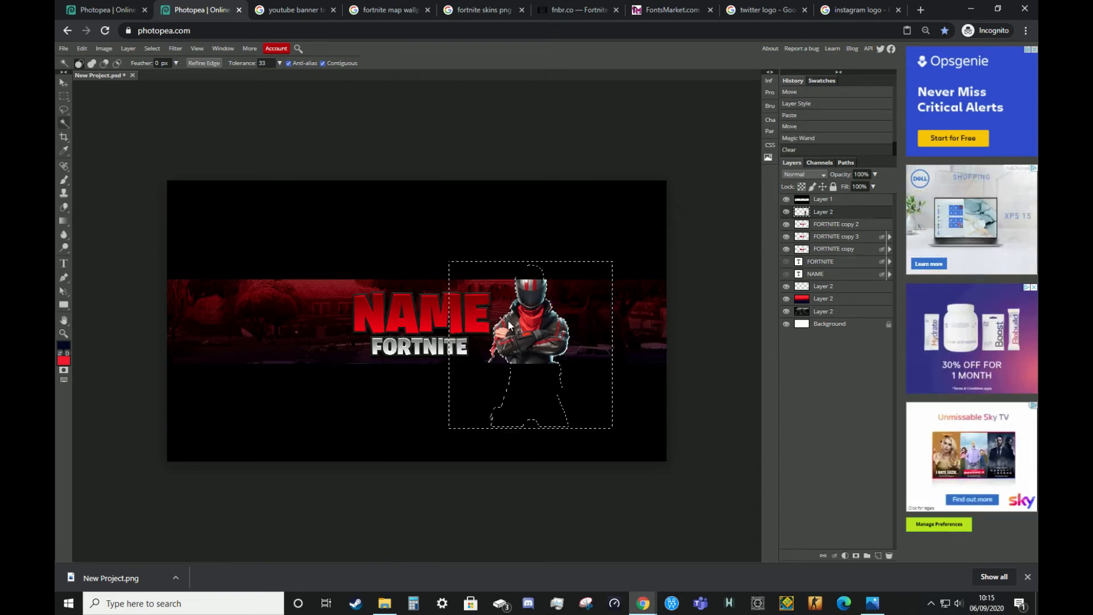
key("ctrl+d")
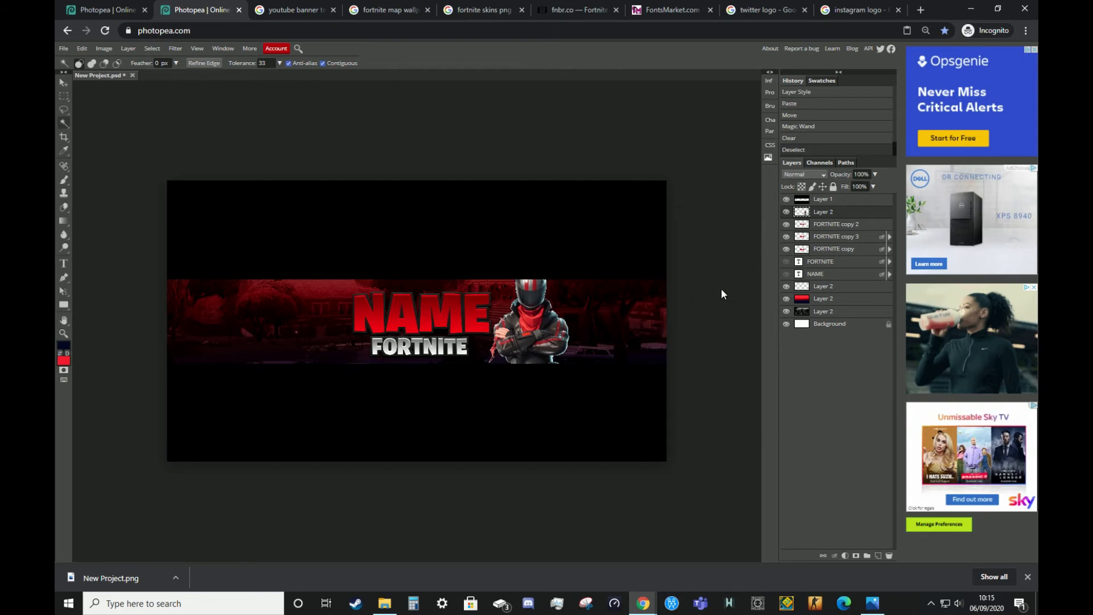
Darken the skin with a Levels adjustment, lowering the output white level to 163
left_click(96, 49)
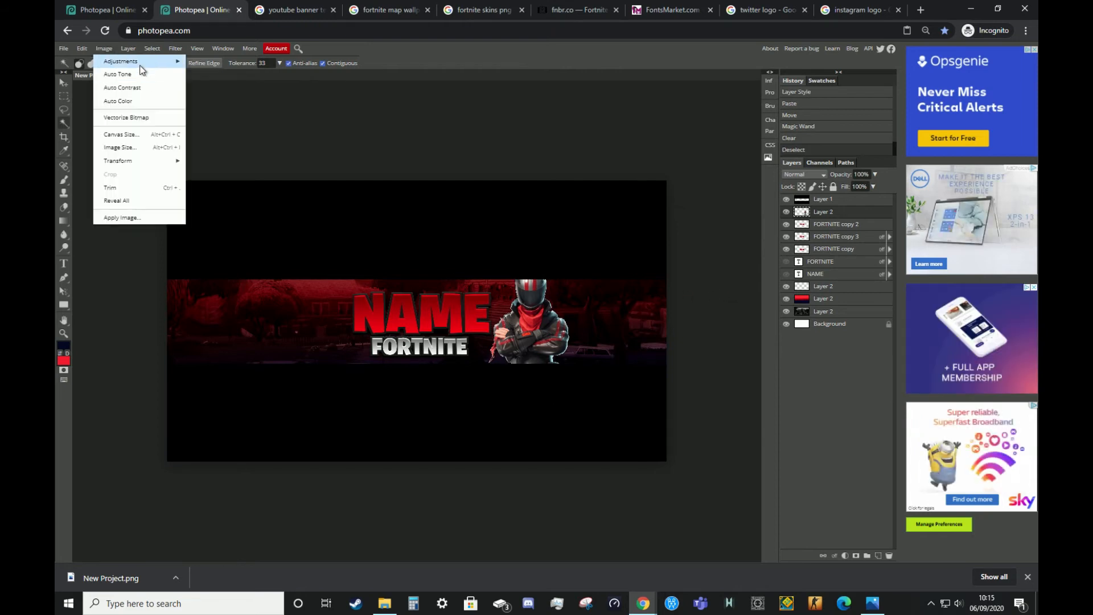
mouse_move(121, 60)
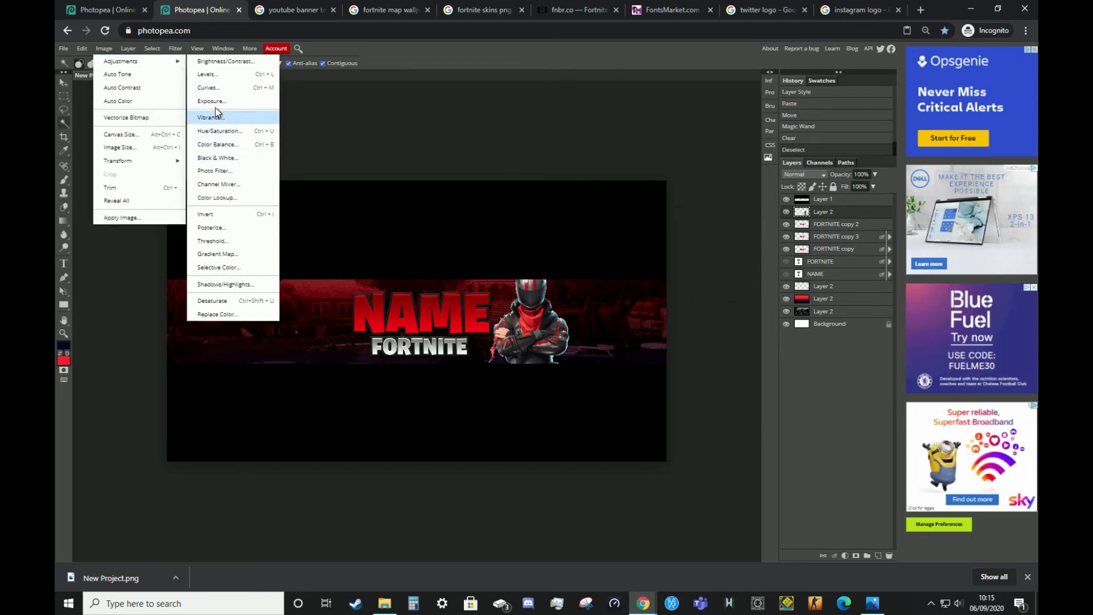
left_click(214, 76)
left_click_drag(234, 221, 194, 221)
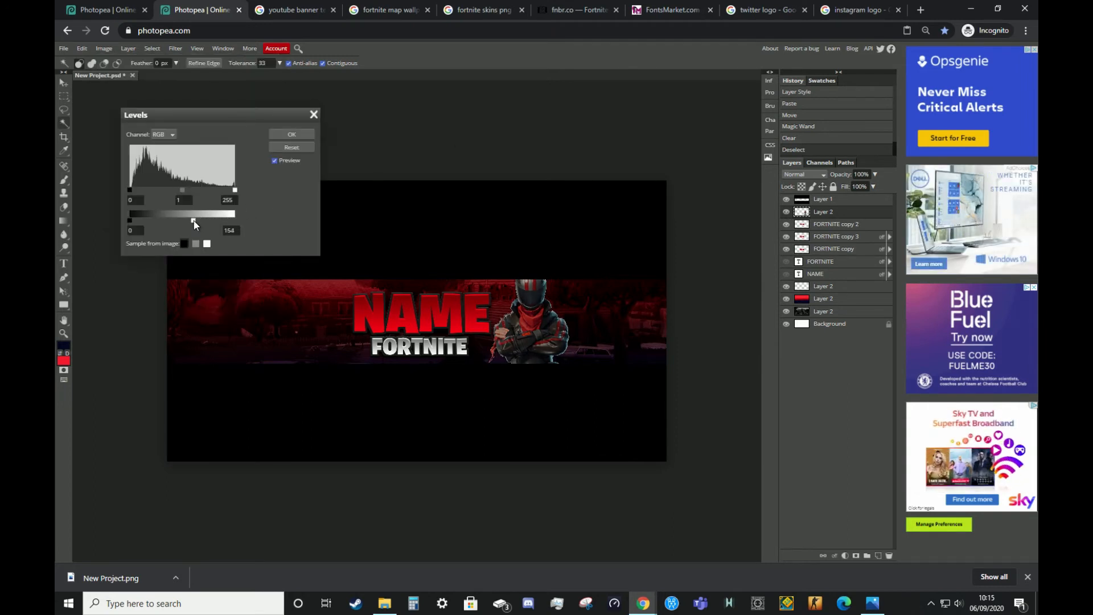
left_click_drag(191, 224, 196, 224)
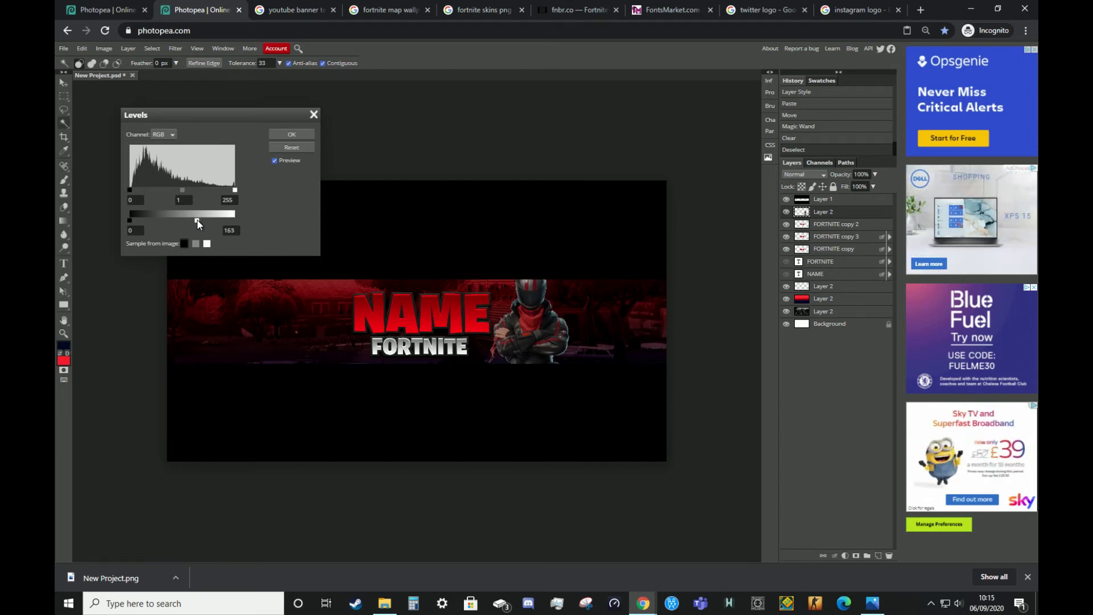
left_click(291, 134)
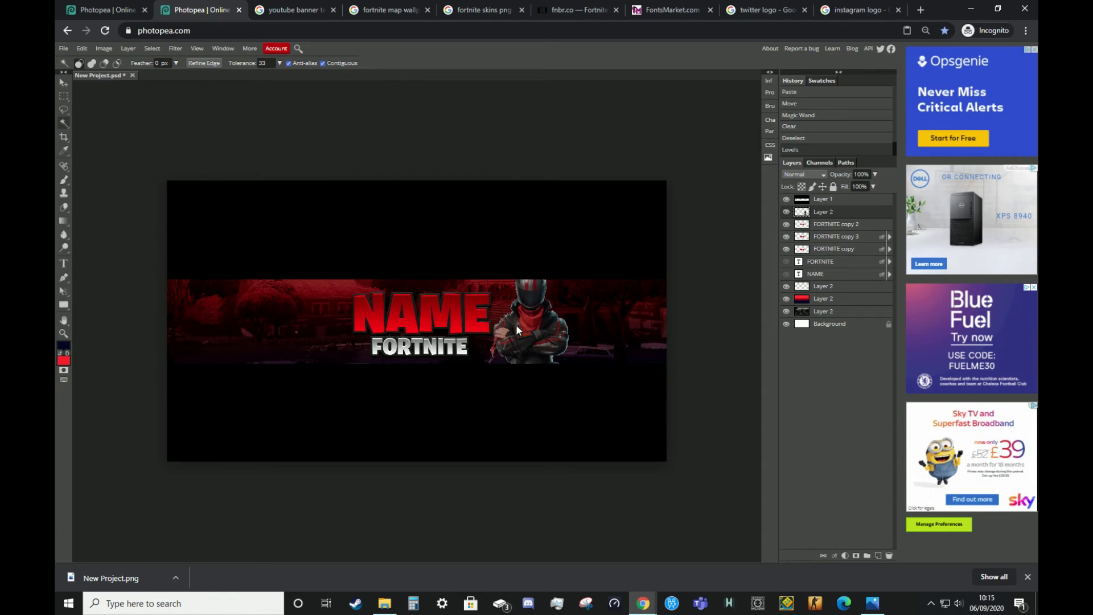
Select the empty area around the skin with the Magic Wand, expand it by 1 px, delete the pale fringe and deselect
scroll(544, 320, "up", 5)
scroll(281, 311, "down", 6)
scroll(331, 309, "up", 1)
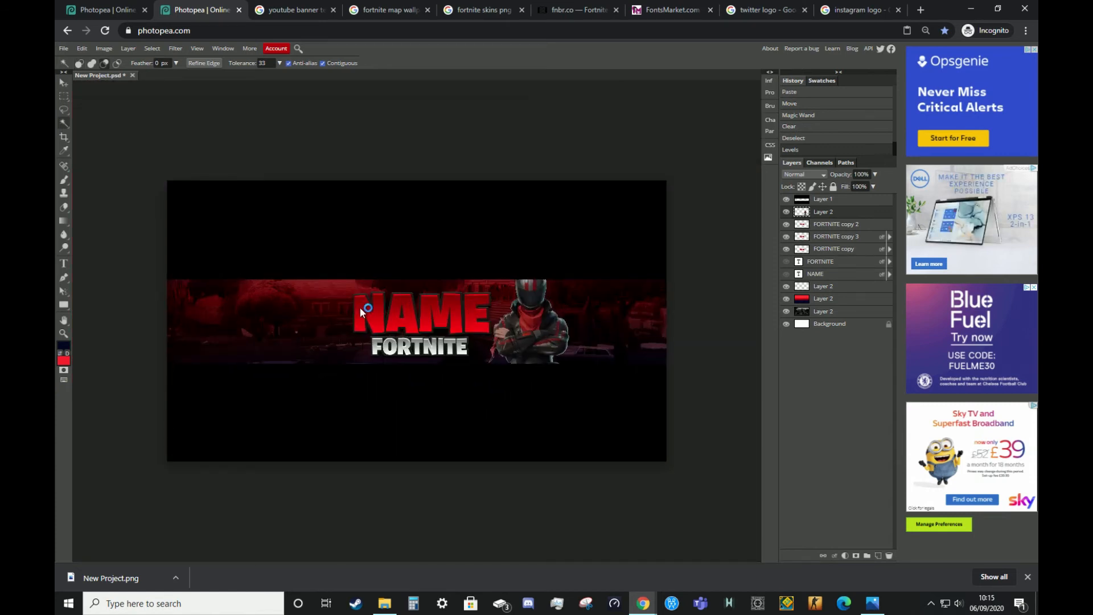
left_click(411, 302)
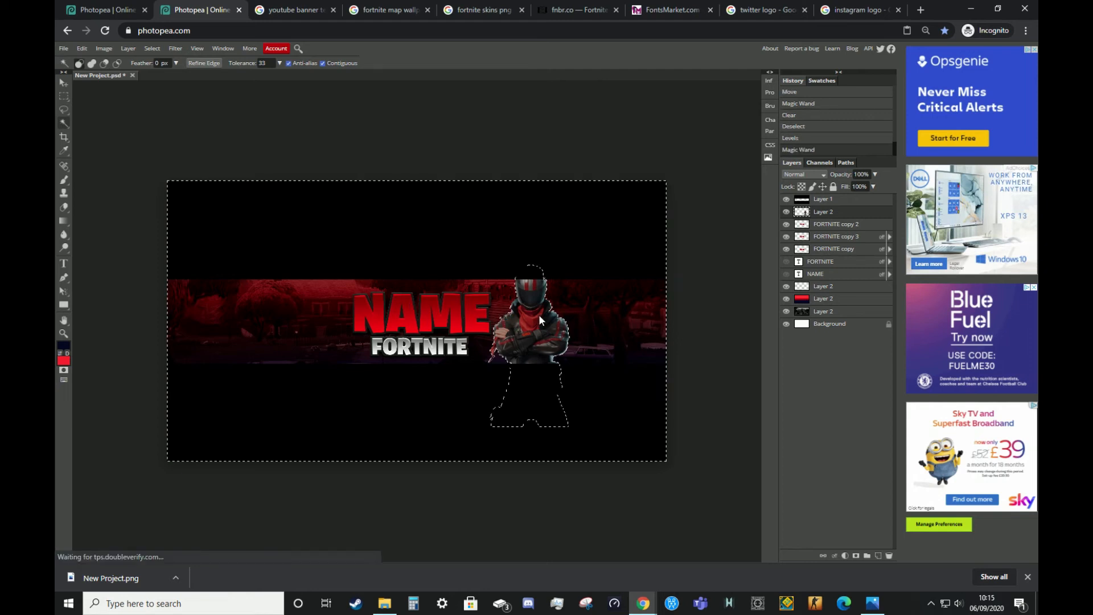
left_click(157, 48)
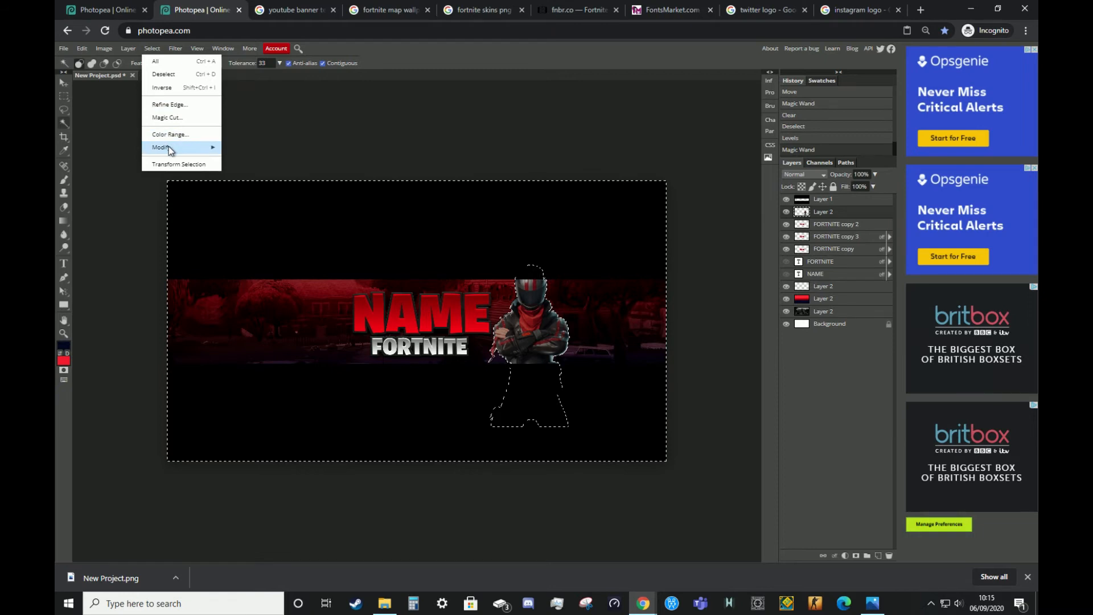
mouse_move(169, 146)
left_click(272, 177)
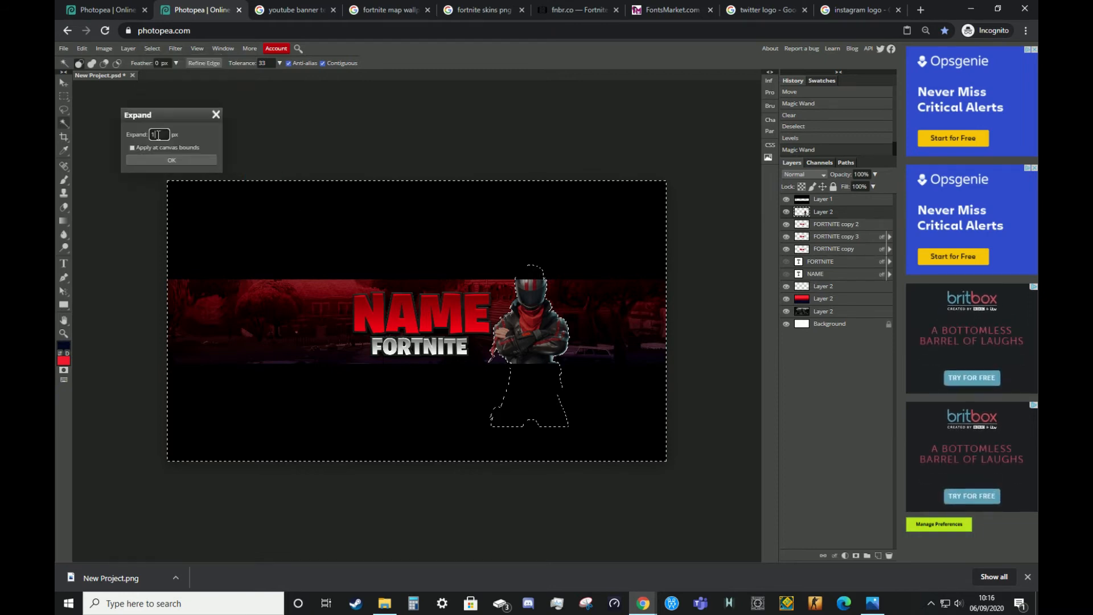
left_click(184, 163)
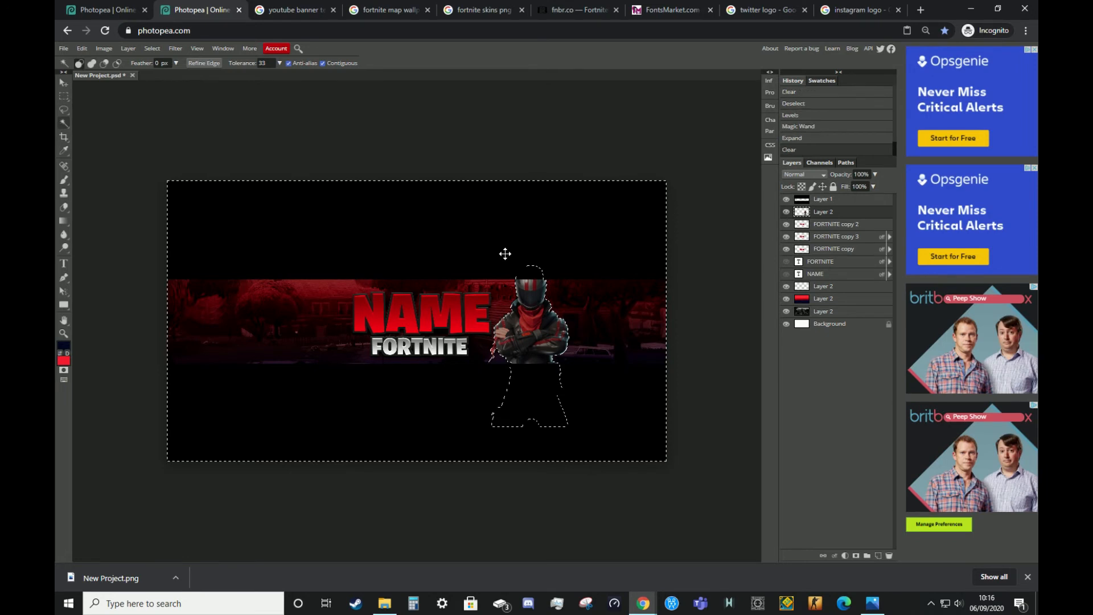
key("ctrl+d")
scroll(535, 302, "up", 5)
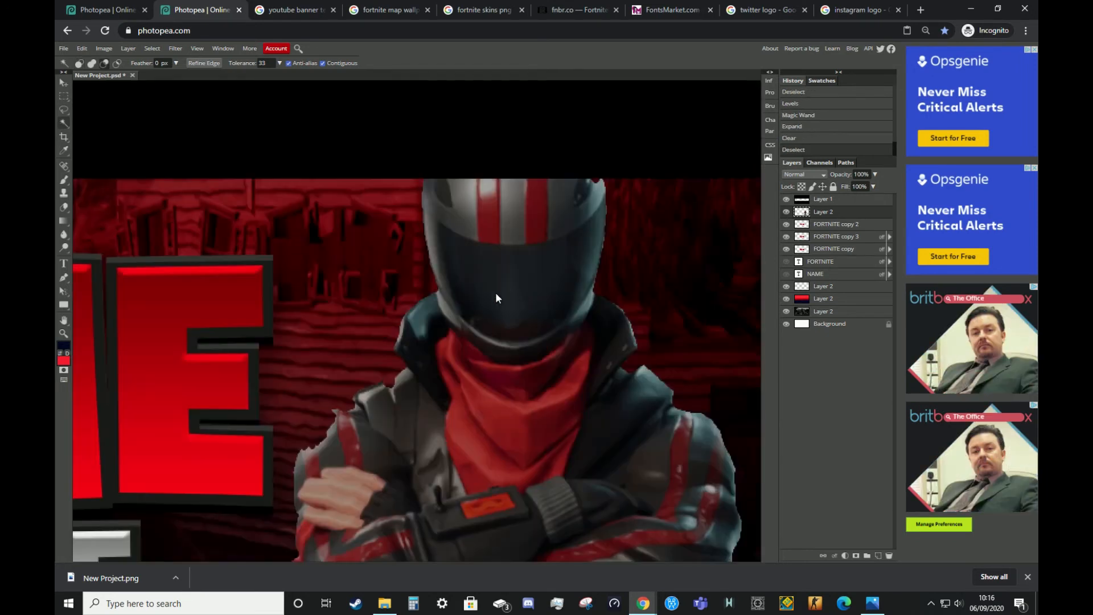
scroll(387, 373, "down", 5)
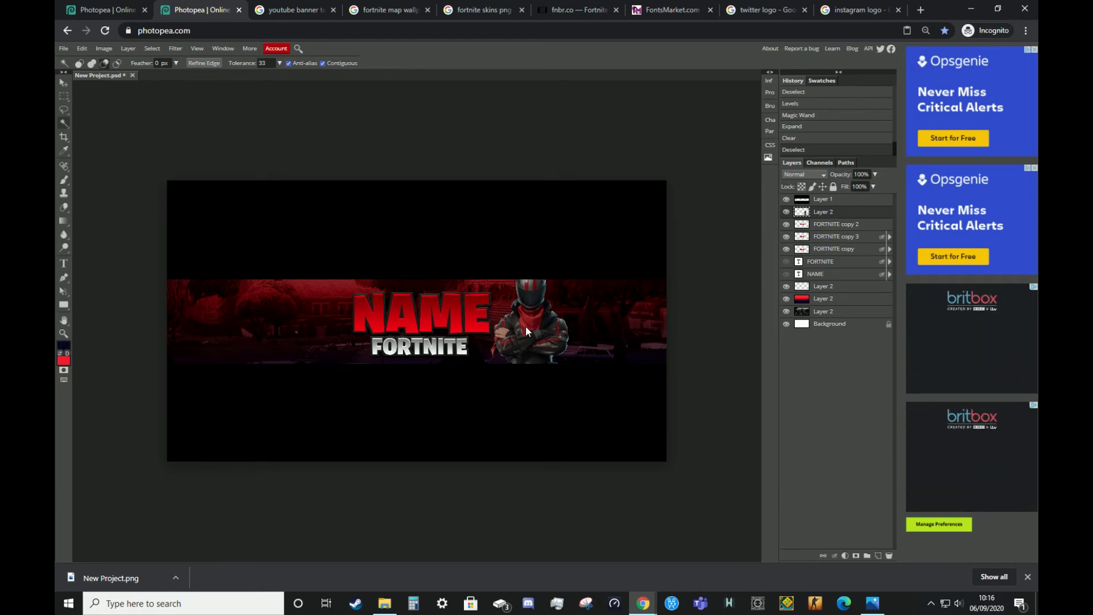
scroll(525, 325, "up", 2)
scroll(529, 321, "down", 1)
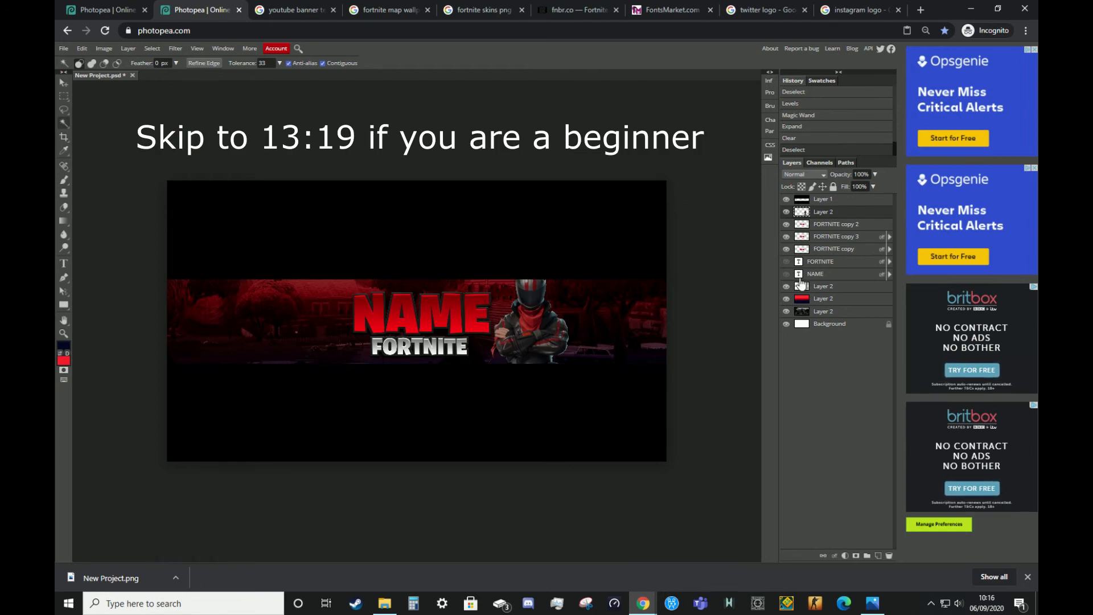
Add a new layer above the skin and clip it to the skin with a clipping mask
left_click(877, 555)
right_click(818, 212)
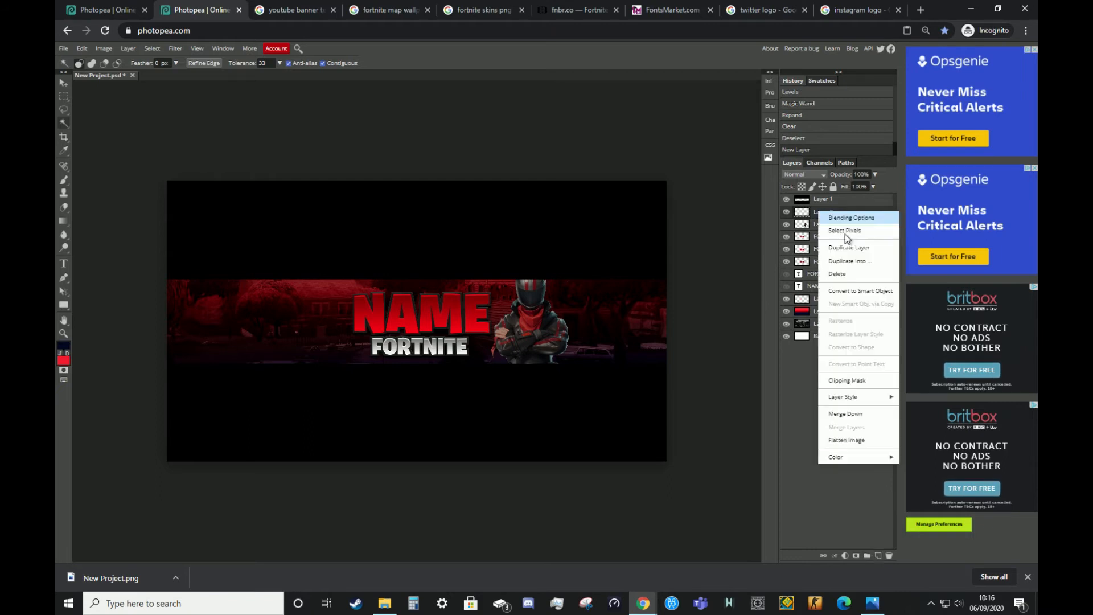
left_click(847, 380)
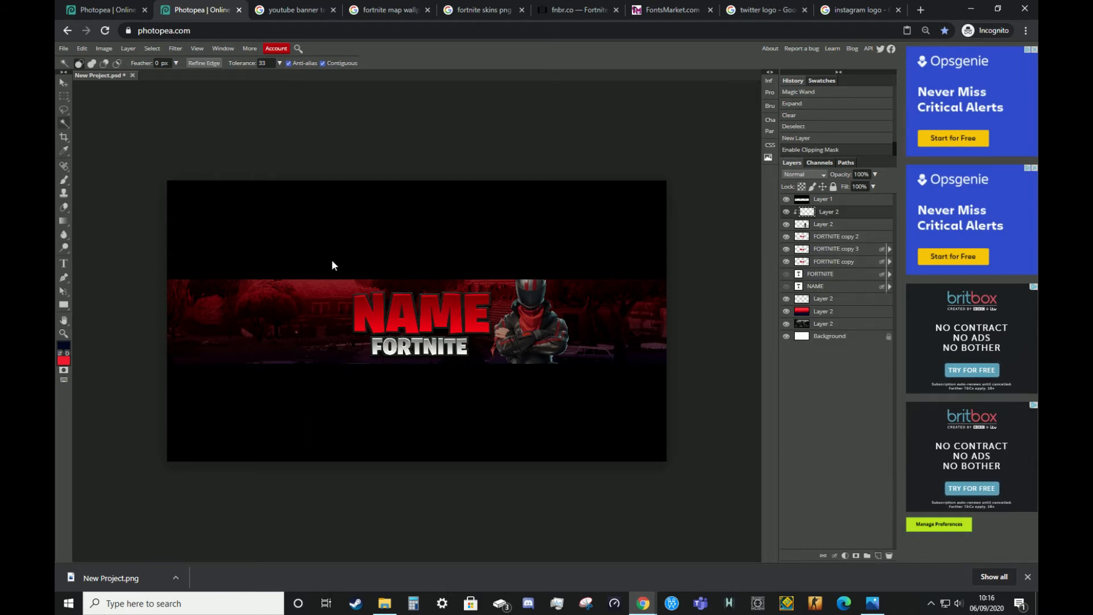
Paint shading along the skin's lower and outer edges on the clipped layer with a large black (000000) brush
left_click(64, 179)
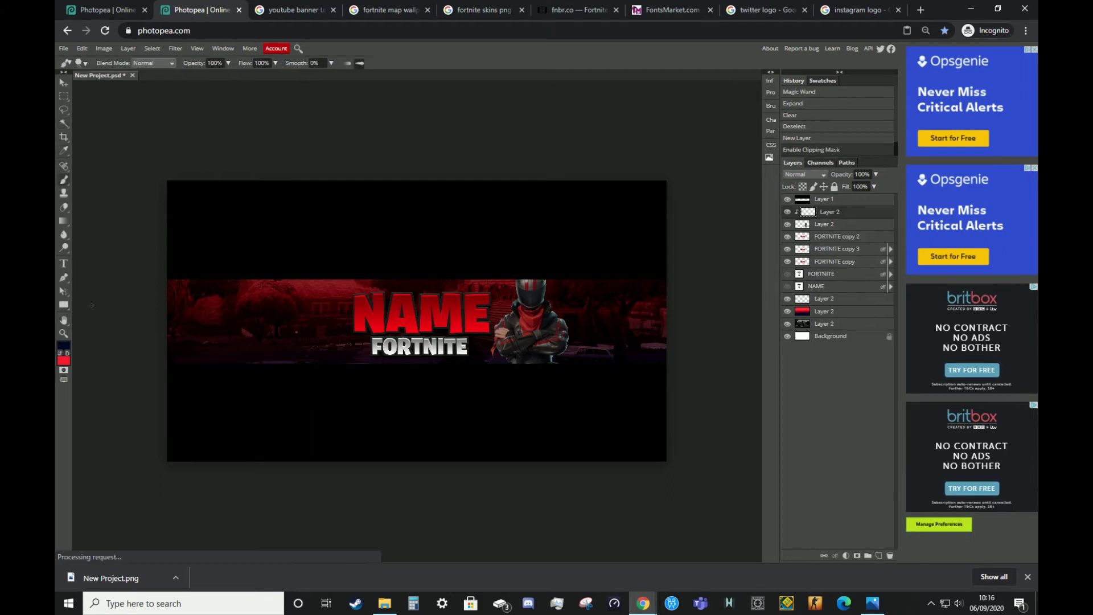
left_click(63, 345)
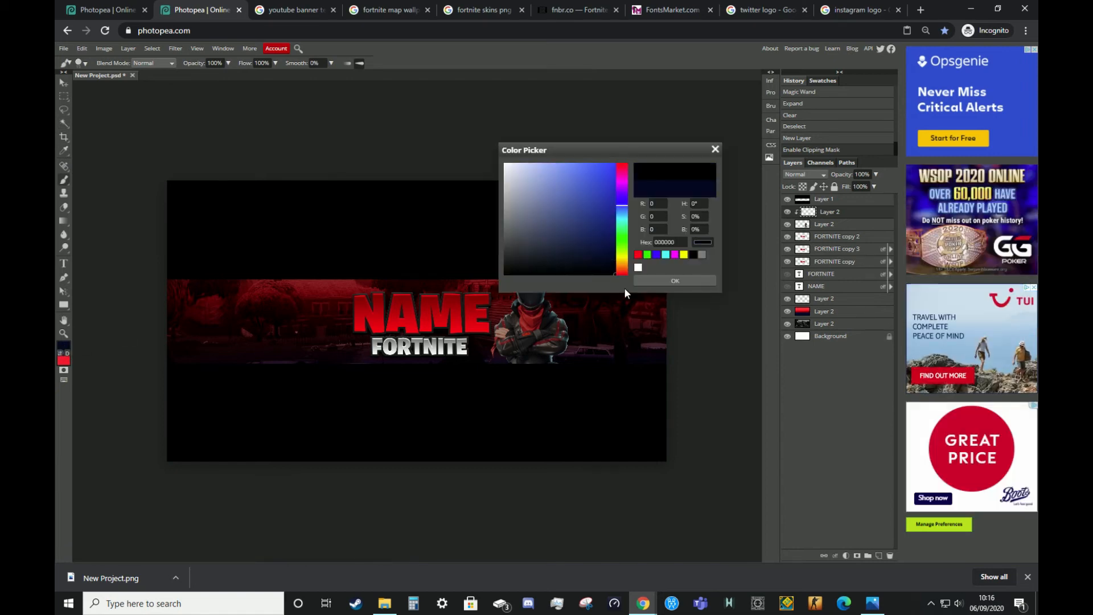
left_click(666, 279)
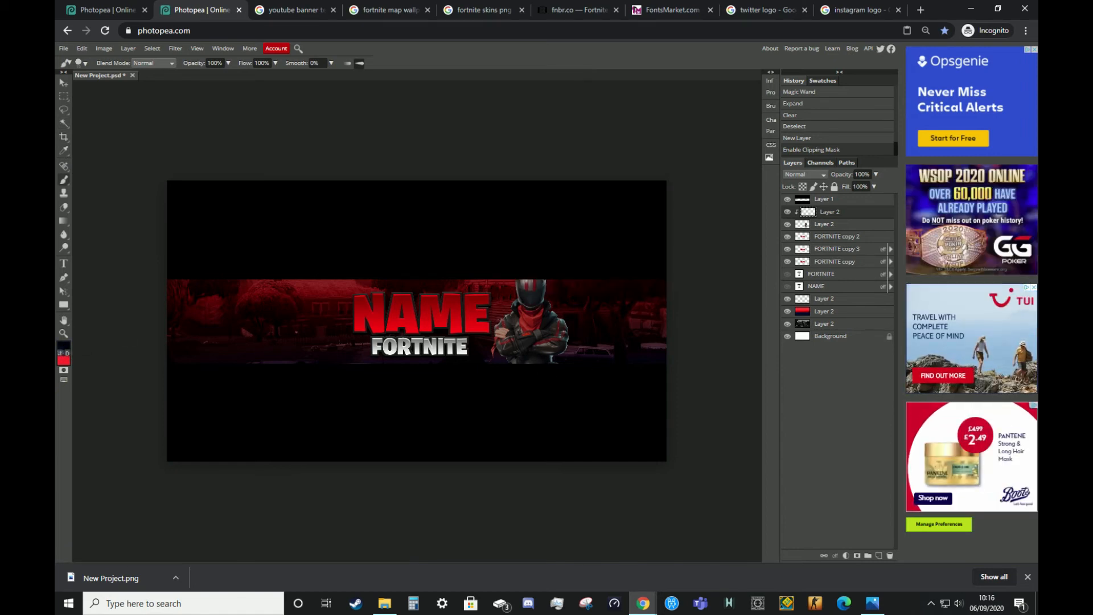
mouse_move(497, 318)
left_mouse_down()
mouse_move(533, 319)
mouse_move(519, 311)
mouse_move(519, 59)
left_mouse_up()
mouse_move(483, 331)
left_mouse_down()
mouse_move(508, 319)
mouse_move(529, 277)
mouse_move(552, 280)
mouse_move(557, 229)
mouse_move(555, 239)
left_mouse_up()
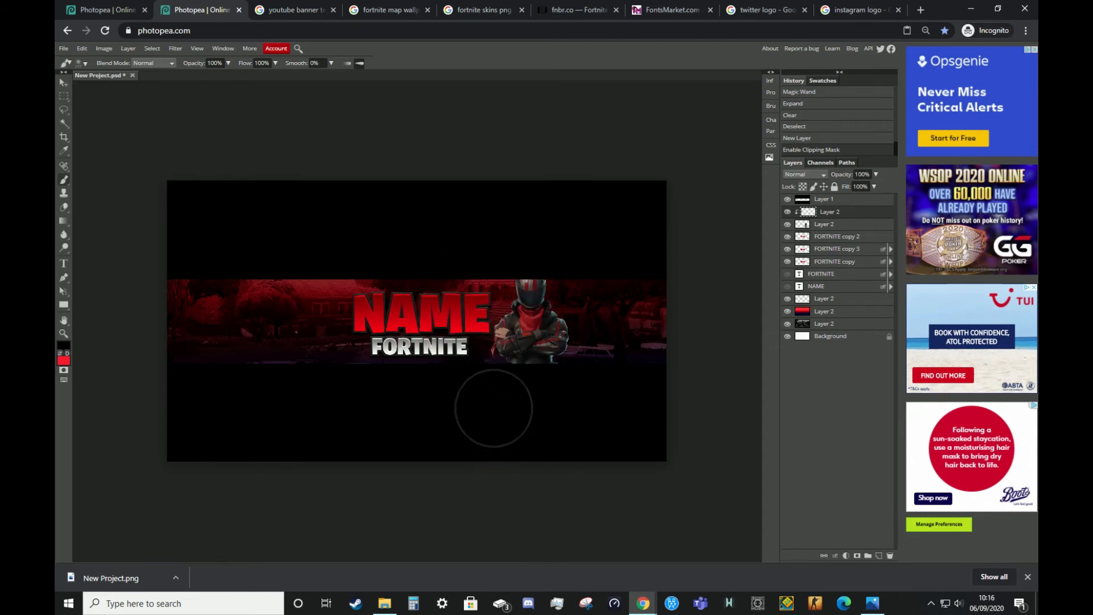
left_click_drag(534, 404, 569, 404)
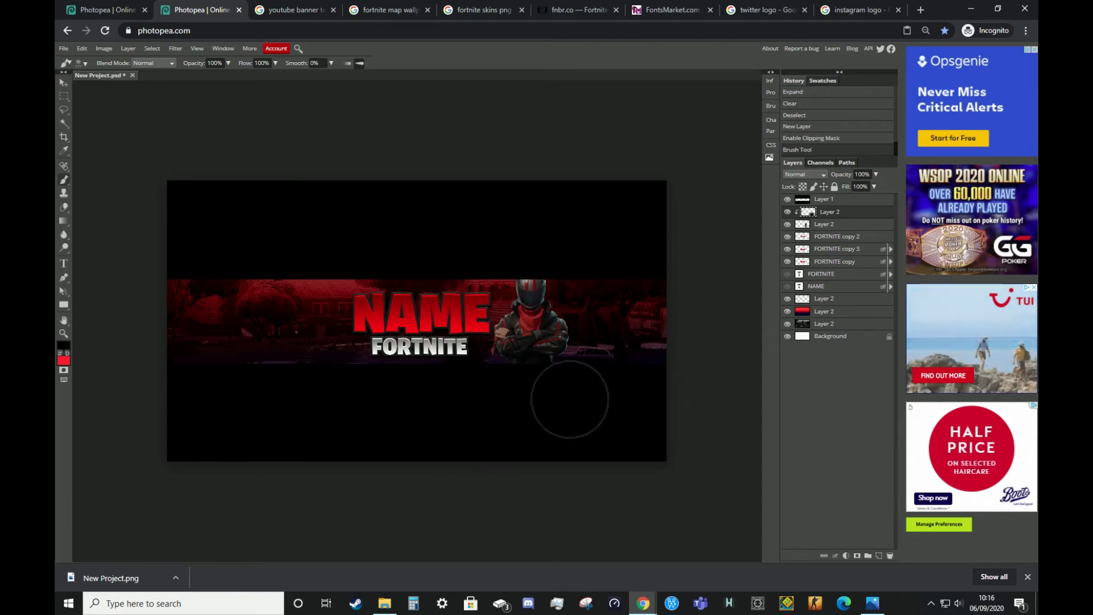
Compare Overlay and Soft Light blending on the clipped shading layer and leave it on Overlay
left_click(803, 174)
left_click(794, 314)
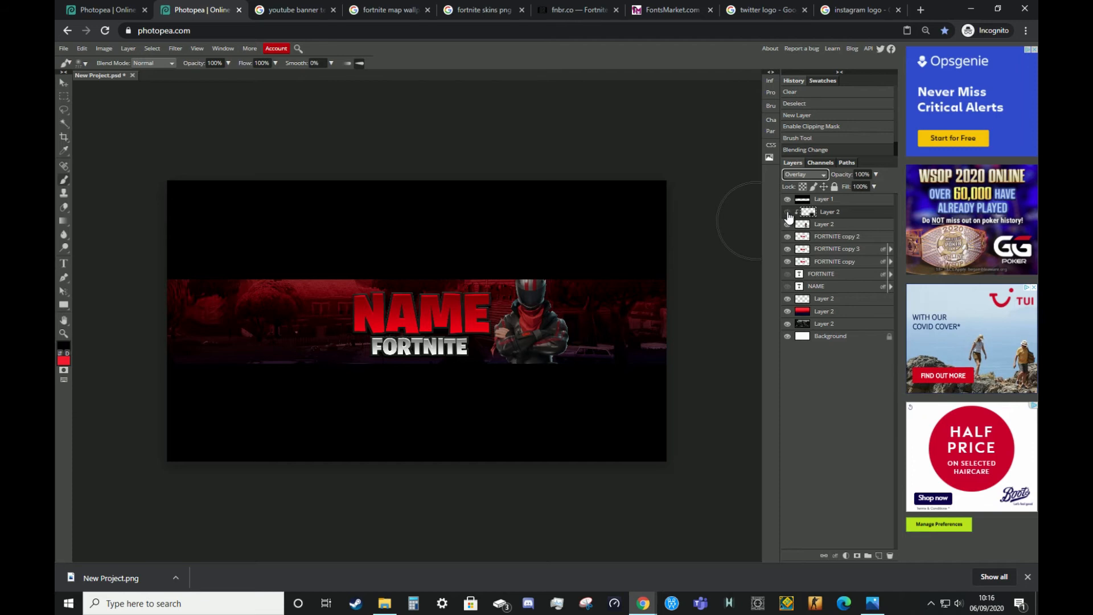
left_click(803, 174)
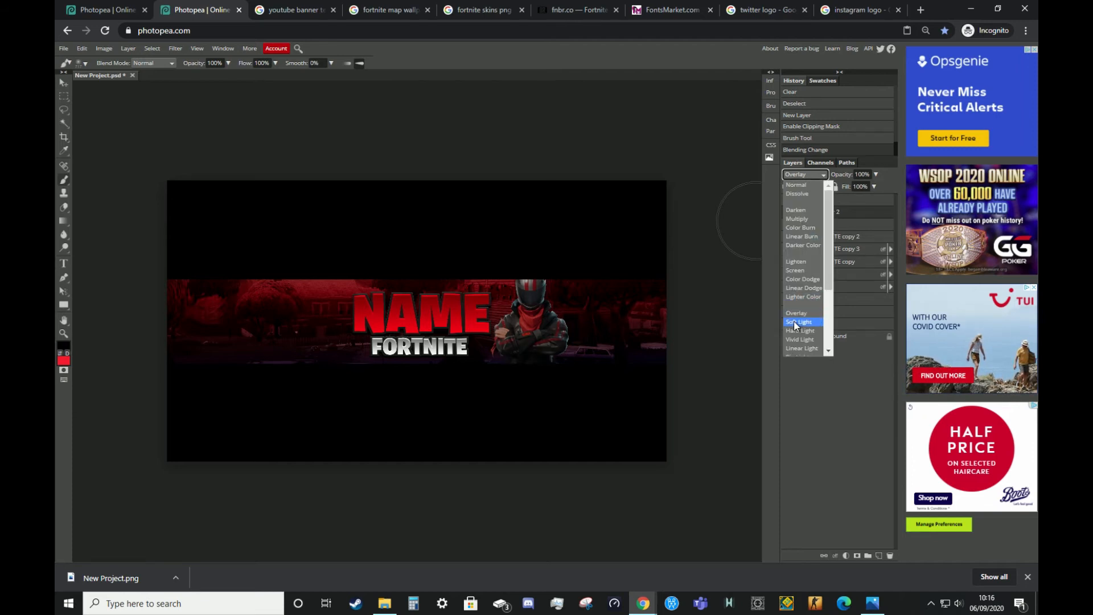
left_click(795, 322)
left_click(804, 174)
left_click(795, 314)
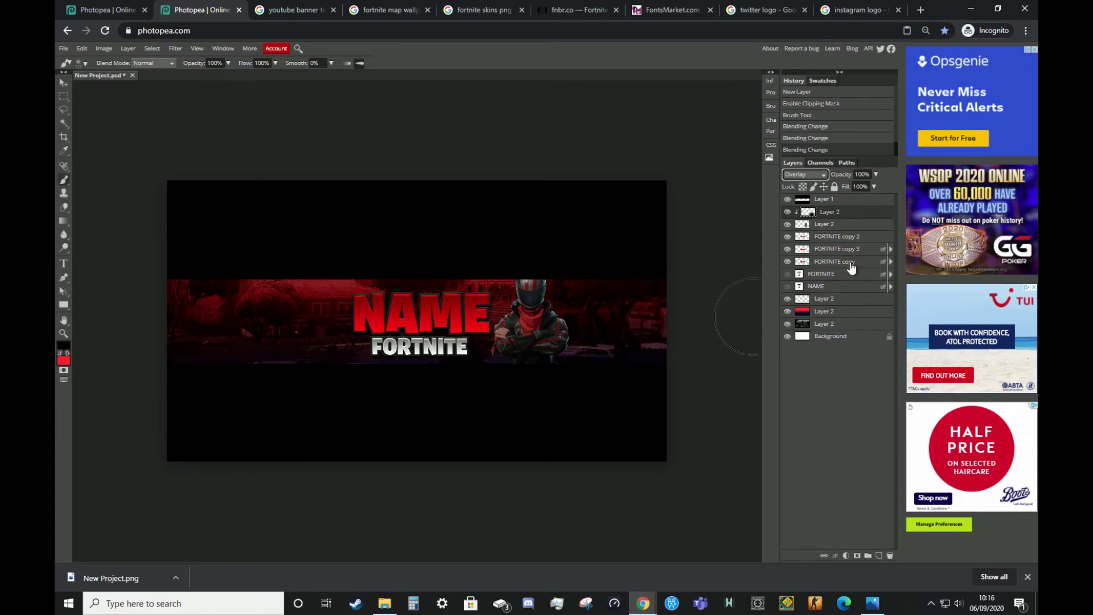
Add another layer clipped to the skin and paint a white (ffffff) highlight along the skin's outer edge, away from the lettering
left_click(879, 554)
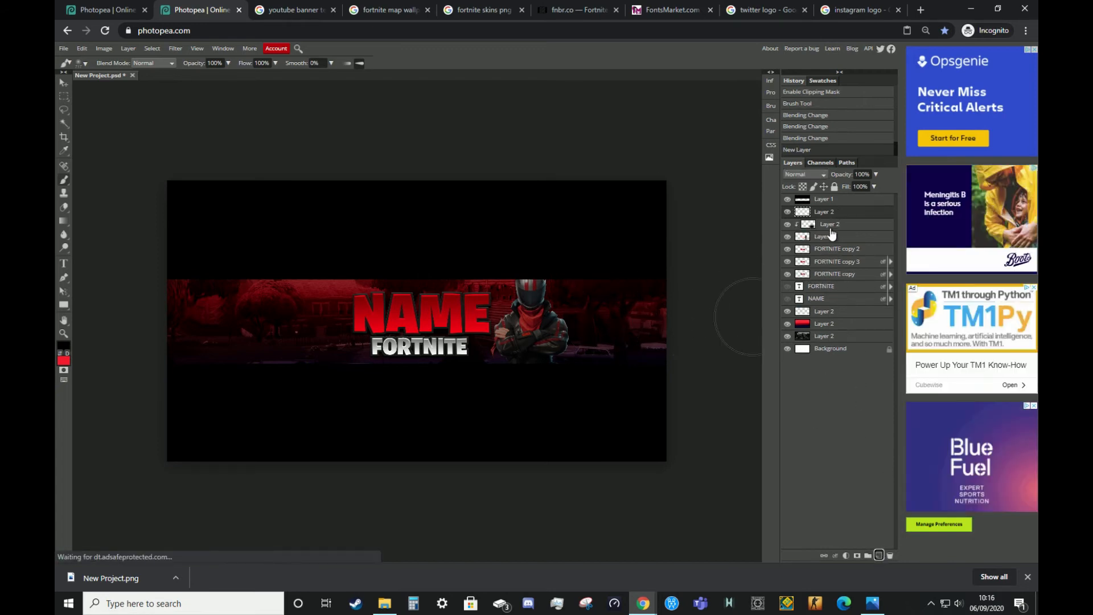
right_click(827, 211)
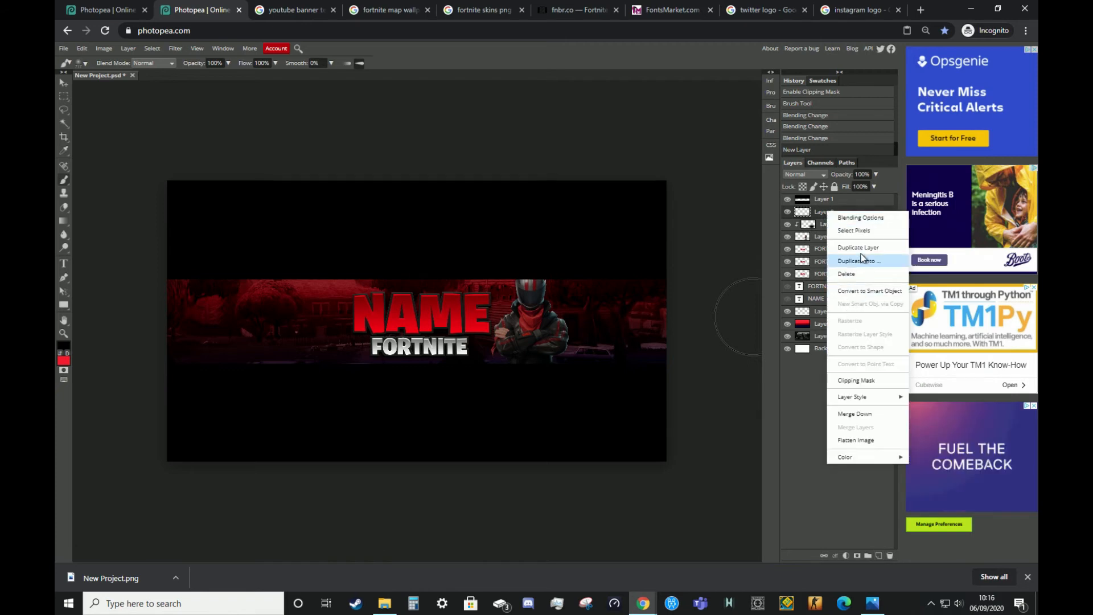
left_click(848, 381)
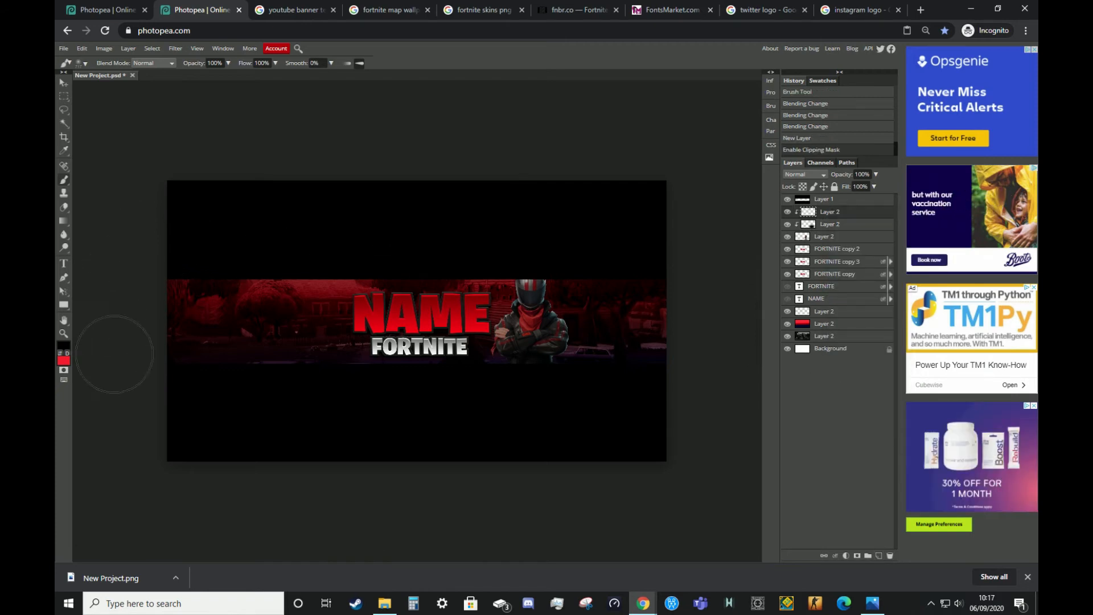
left_click(65, 352)
left_click_drag(579, 219, 480, 149)
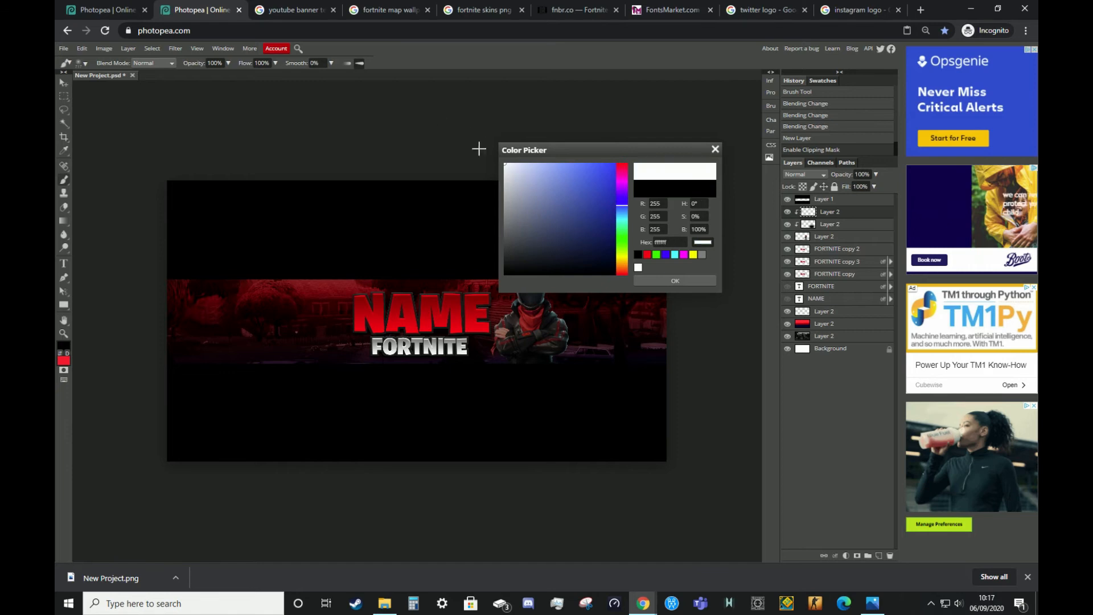
left_click(675, 281)
mouse_move(590, 312)
left_mouse_down()
mouse_move(621, 313)
mouse_move(620, 286)
mouse_move(573, 289)
mouse_move(578, 370)
left_mouse_up()
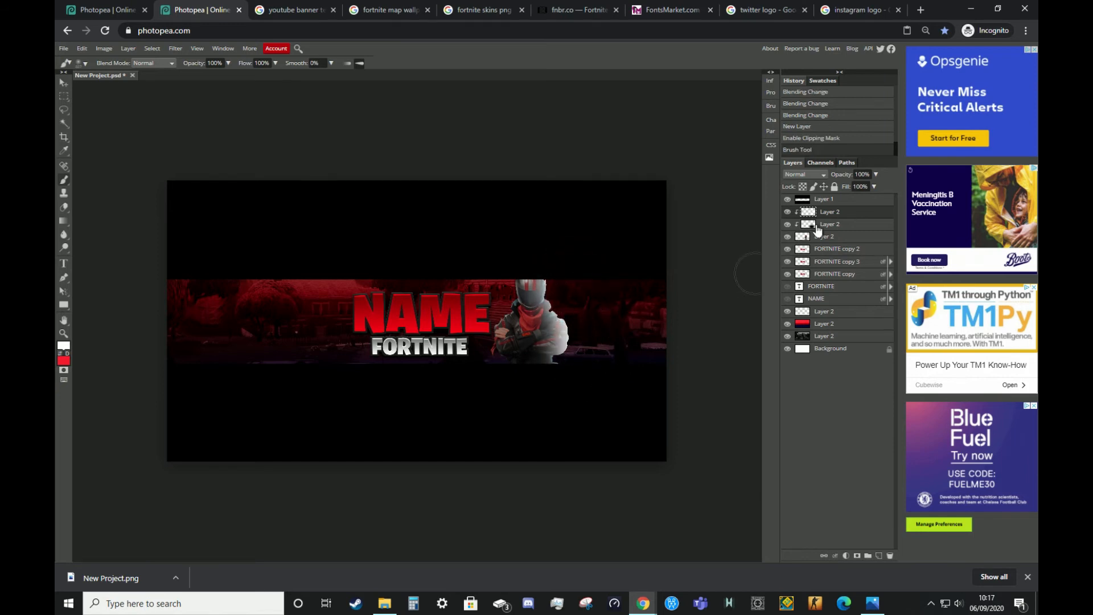
Set the white highlight layer's blend mode to Overlay and toggle its visibility to compare the effect
left_click(800, 176)
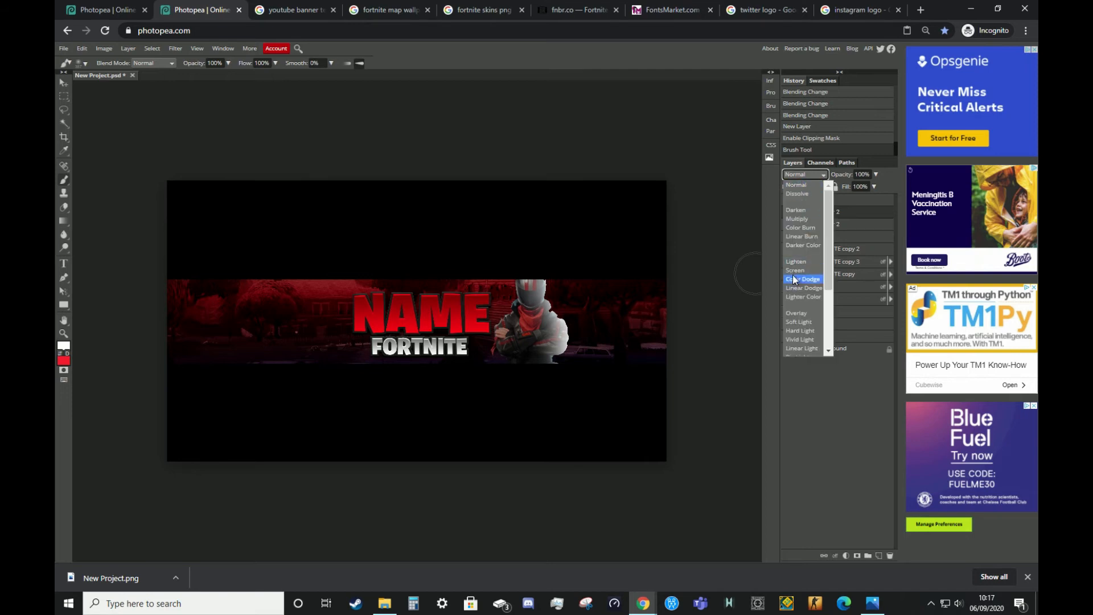
left_click(791, 315)
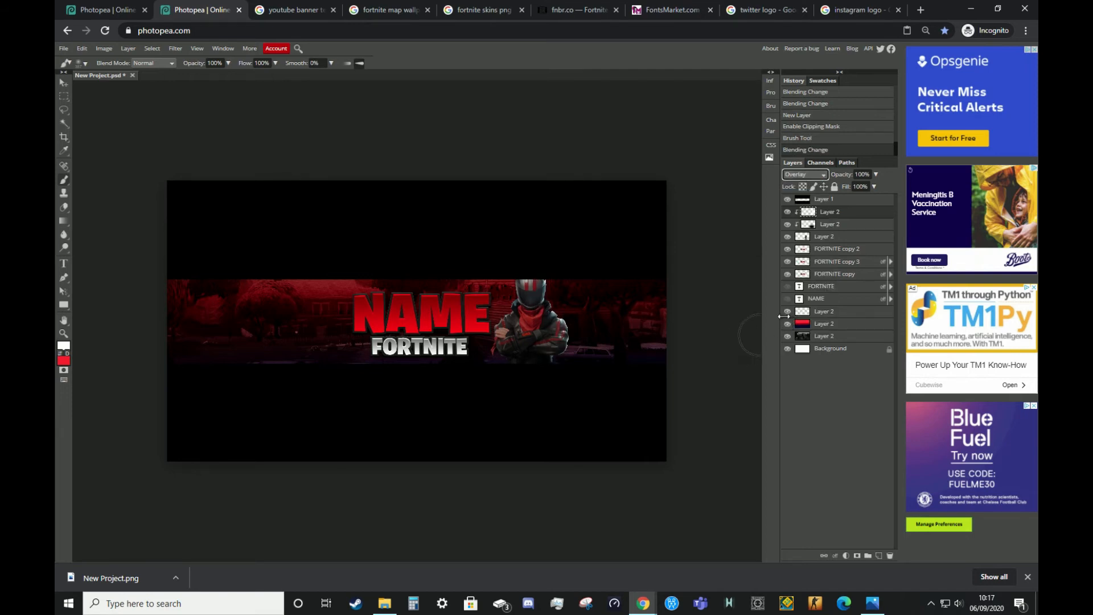
left_click(787, 213)
left_click(788, 213)
Add a third layer clipped to the skin and paint black shading down its lettering-side edge with a smaller brush
left_click(879, 556)
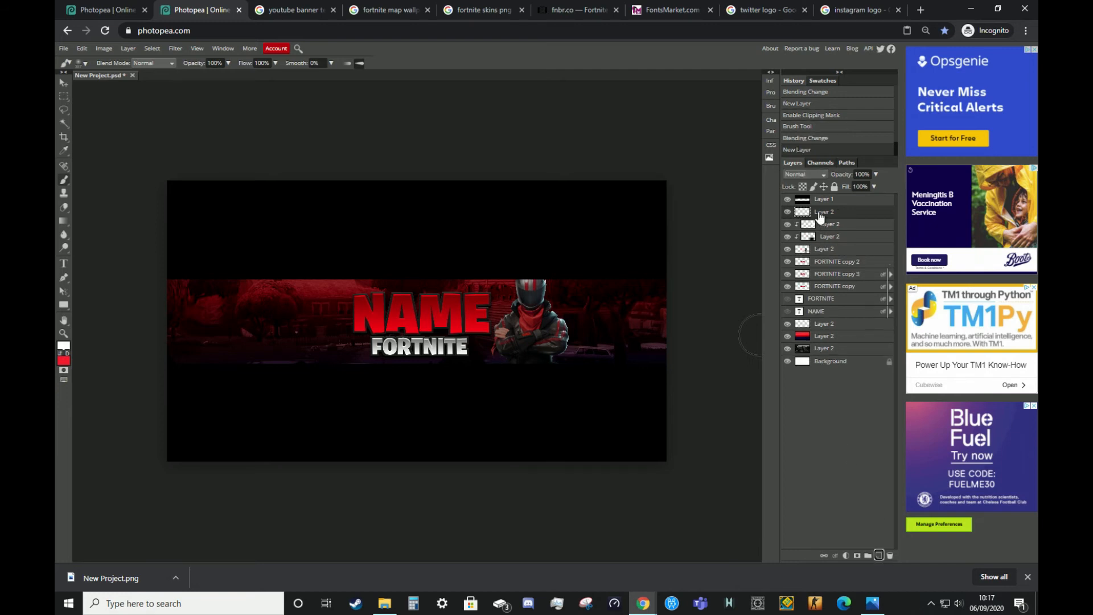
right_click(820, 215)
left_click(831, 380)
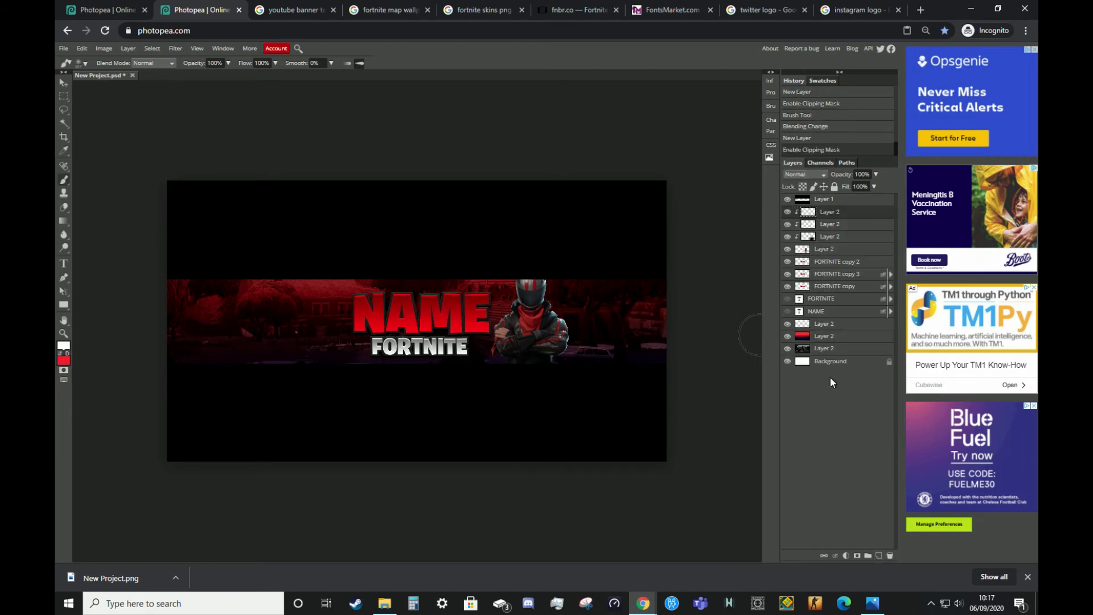
left_click(61, 347)
left_click_drag(575, 262, 582, 289)
left_click(653, 283)
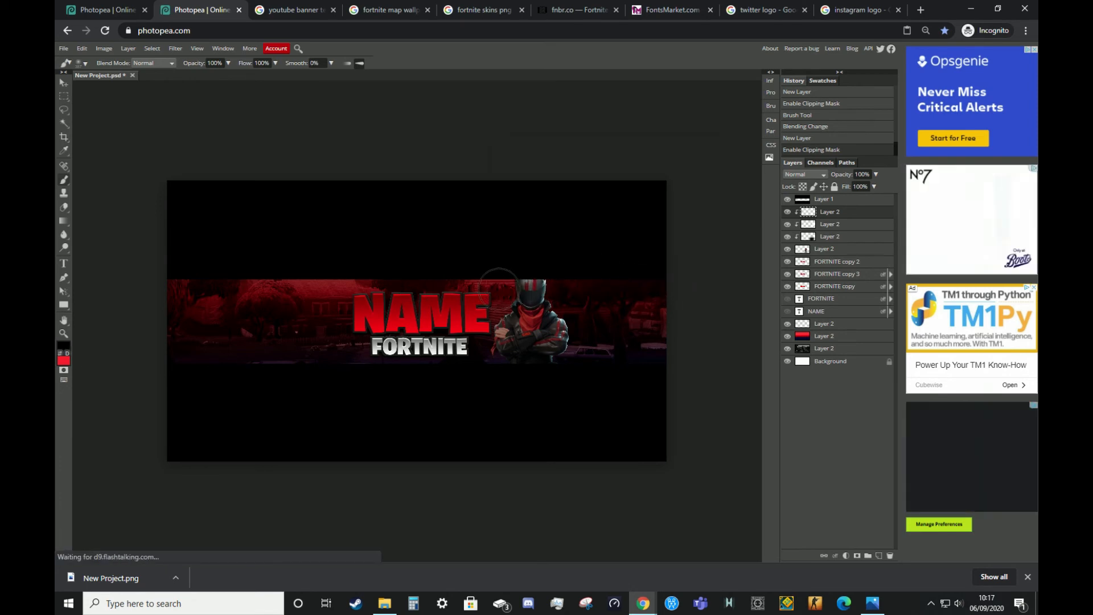
mouse_move(498, 288)
left_mouse_down()
mouse_move(488, 338)
mouse_move(498, 393)
left_mouse_up()
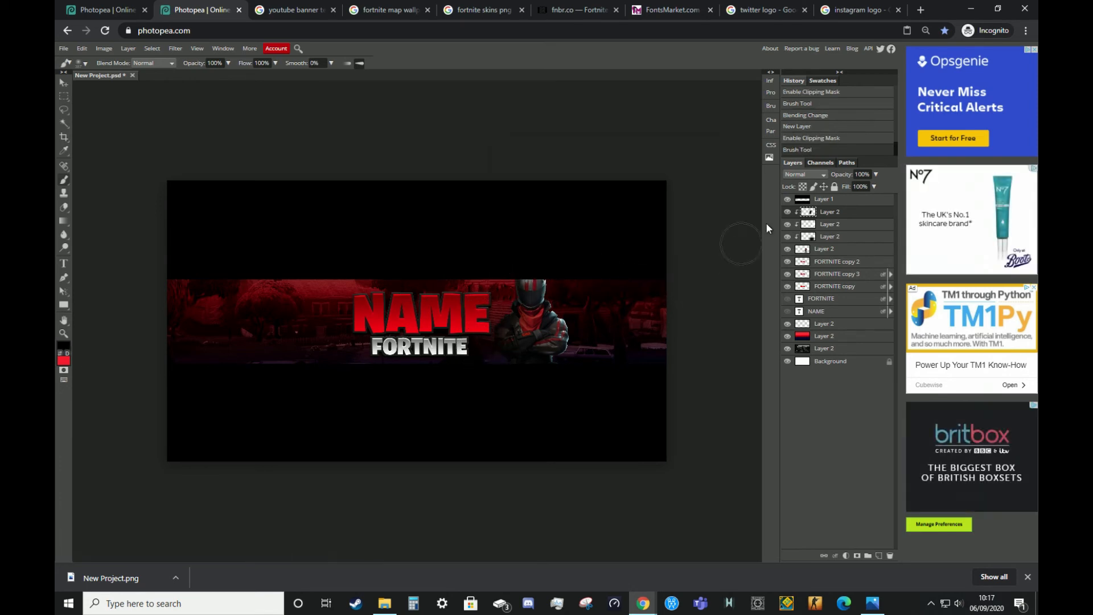
Try Overlay on the new black shading layer and settle on Soft Light blending
left_click(802, 174)
left_click(789, 312)
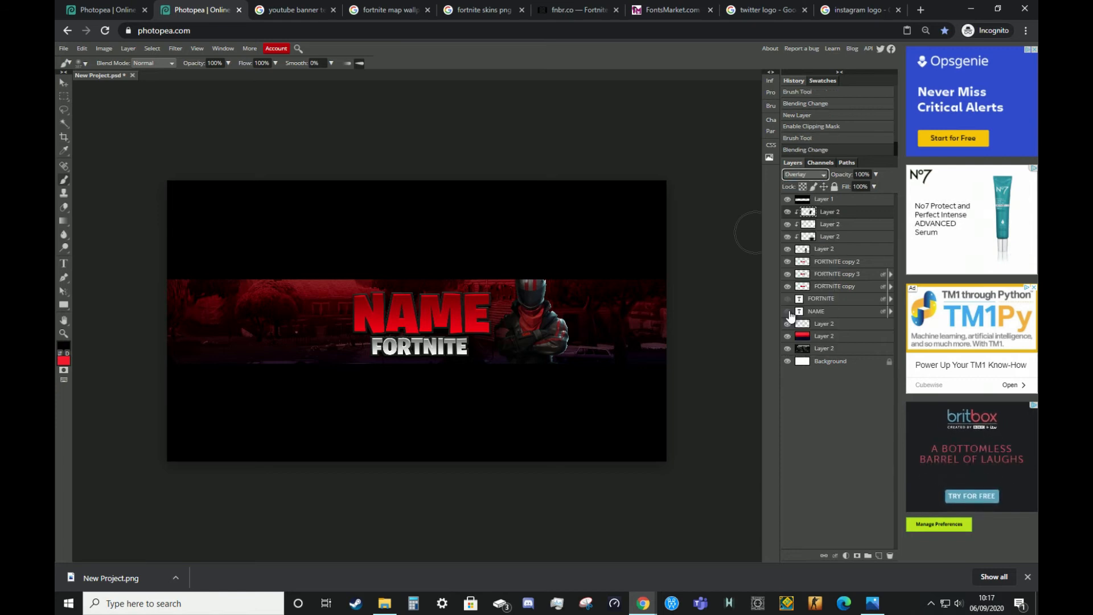
key("Down")
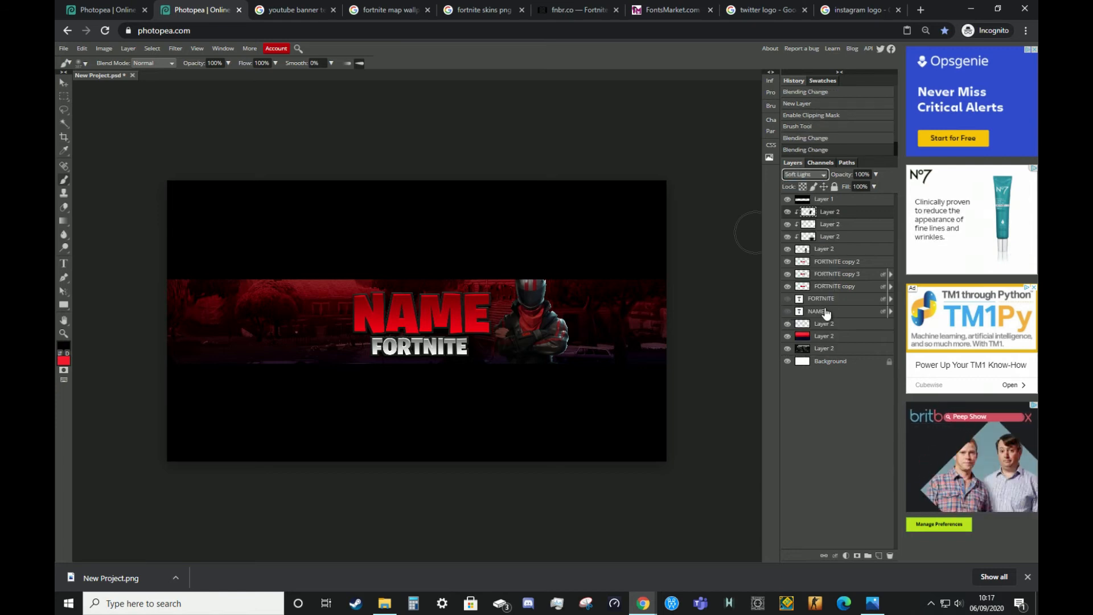
Move the skin closer to the lettering, and shift the skin, its clipped layers and the lettering together further left on the banner
left_click(834, 251)
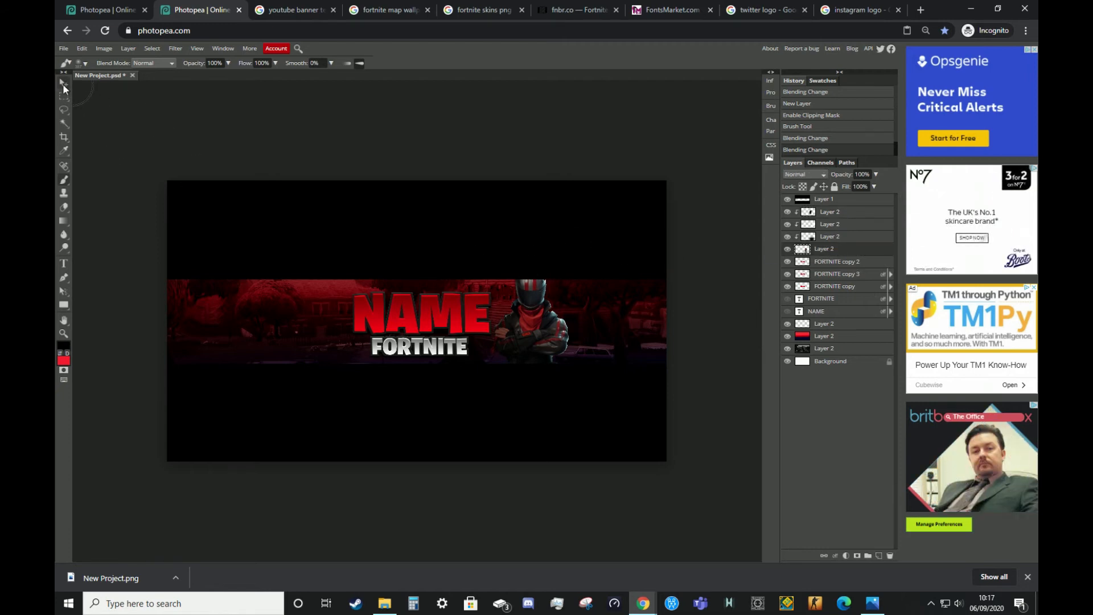
left_click(63, 84)
left_click_drag(510, 323, 532, 337)
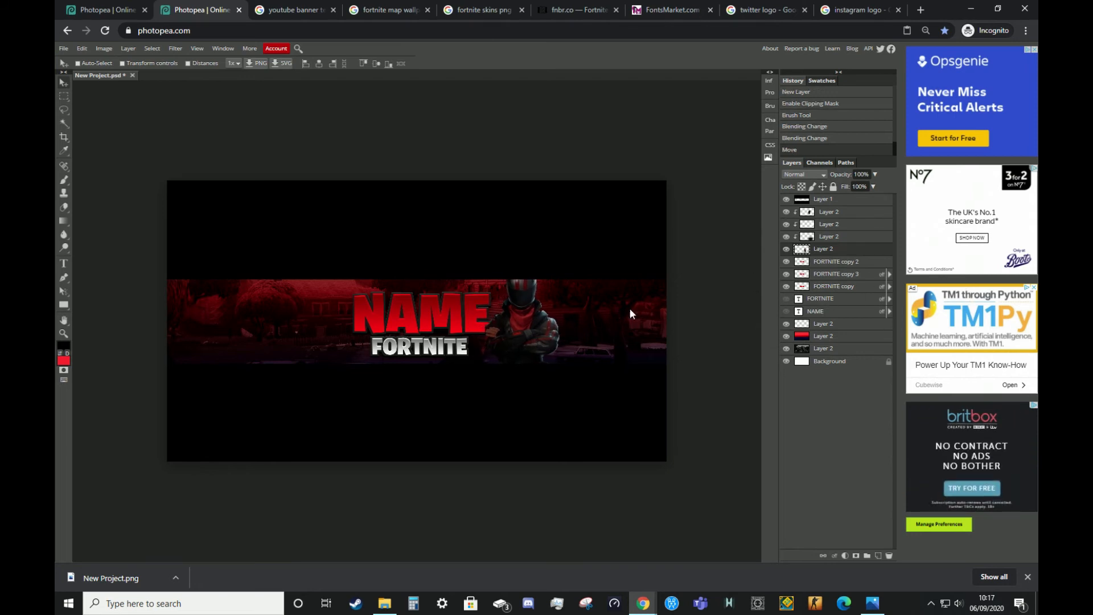
left_click(828, 211)
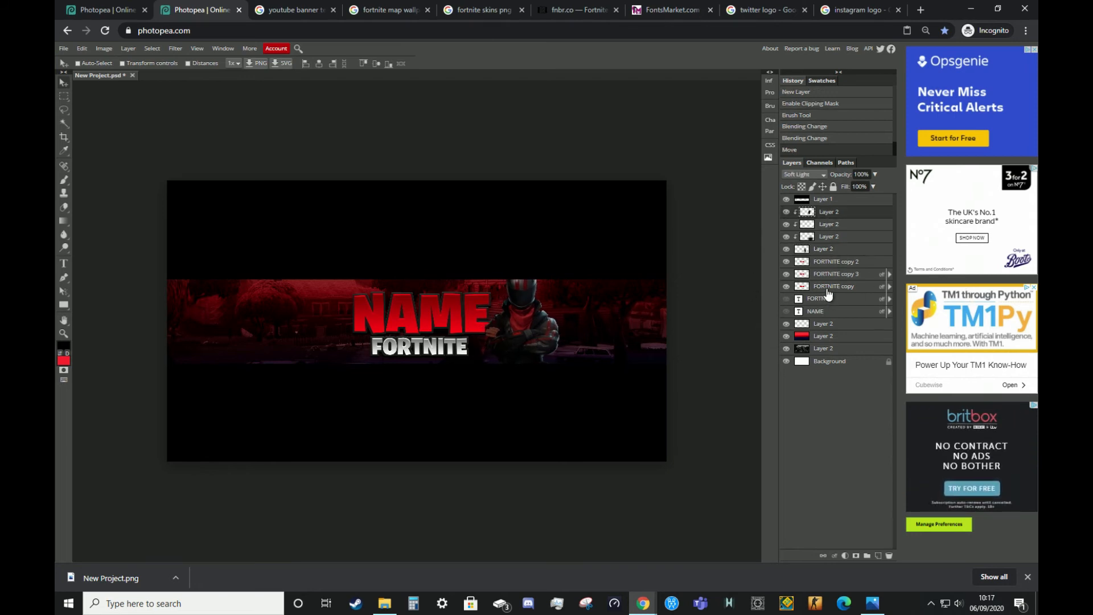
left_click(828, 290)
left_click_drag(484, 312, 459, 310)
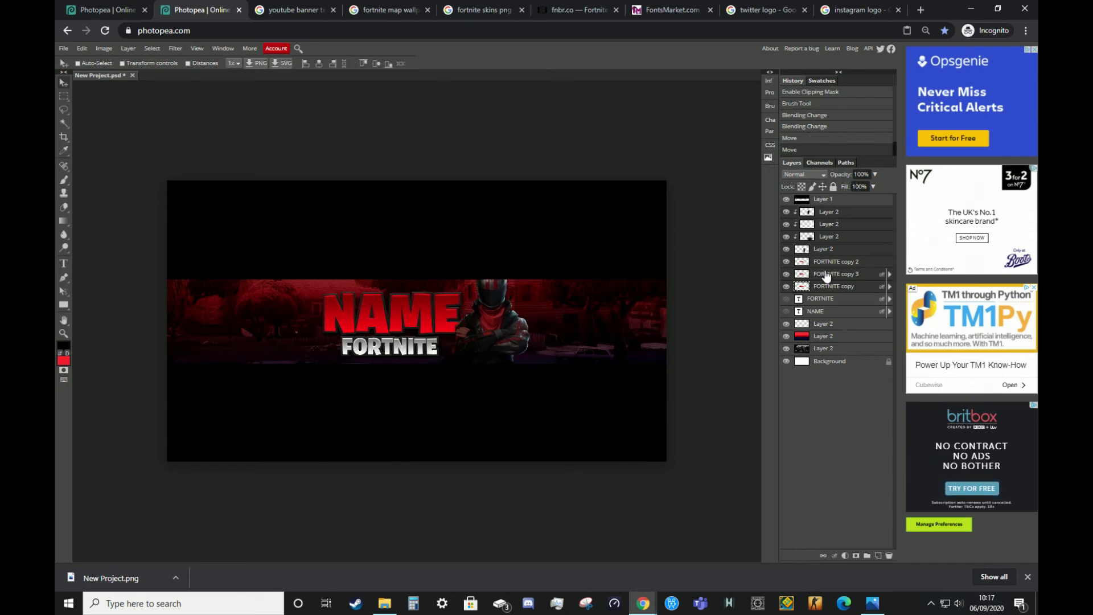
Toggle the skin's visibility to check it, and lower the topmost clipped shading layer's opacity to about 46%
left_click(802, 252)
left_click(783, 249)
left_click(784, 249)
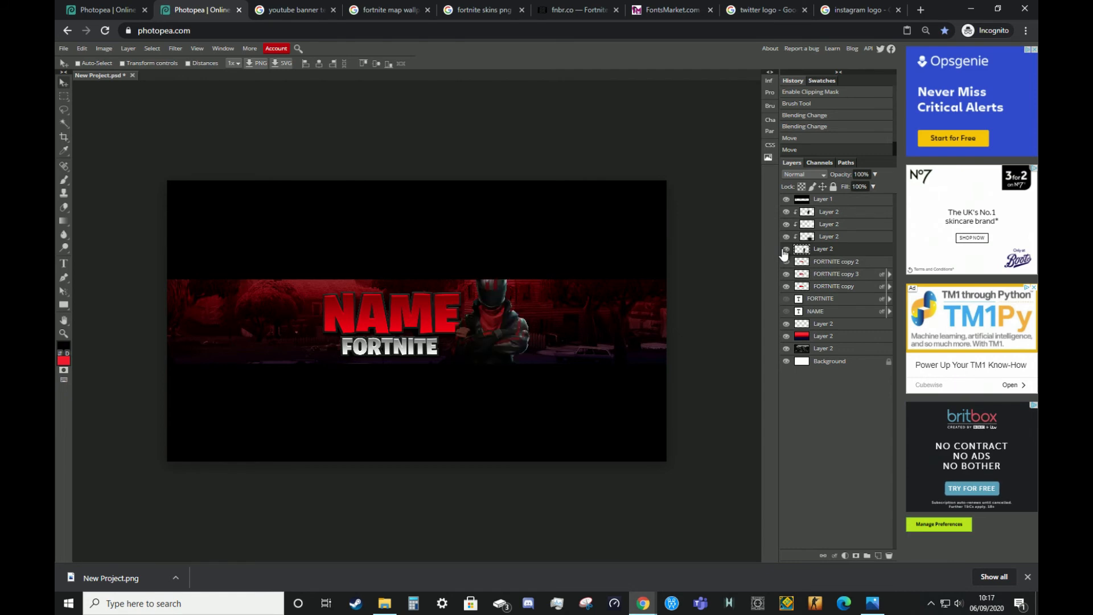
left_click(832, 212)
left_click_drag(862, 186, 853, 186)
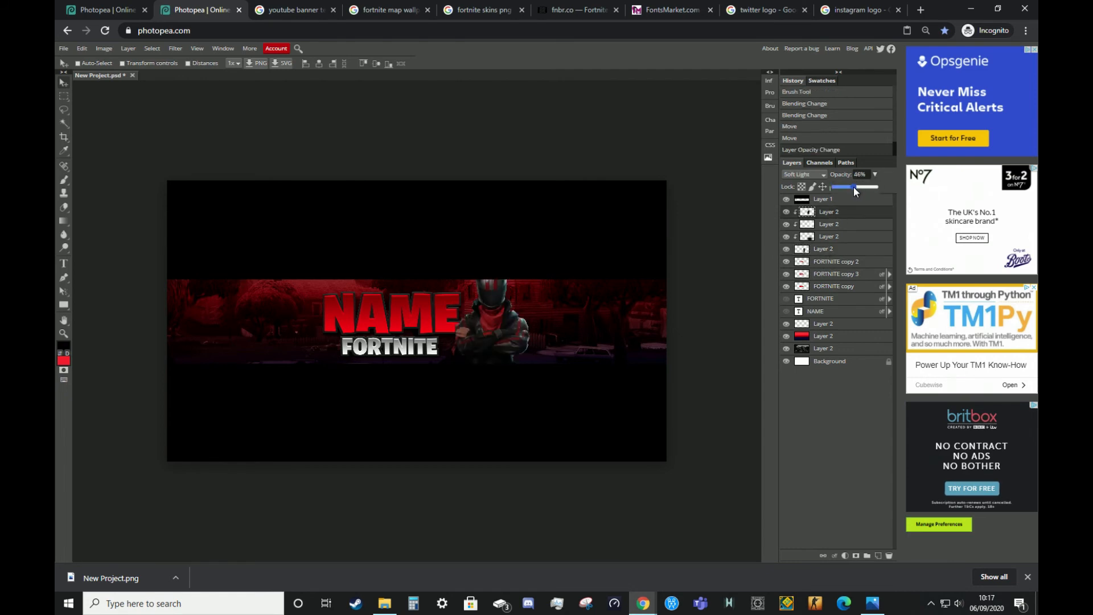
Add a new layer between the lettering and the skin and paint a light red (ff3e3e) glow behind the skin with a large brush
left_click(837, 261)
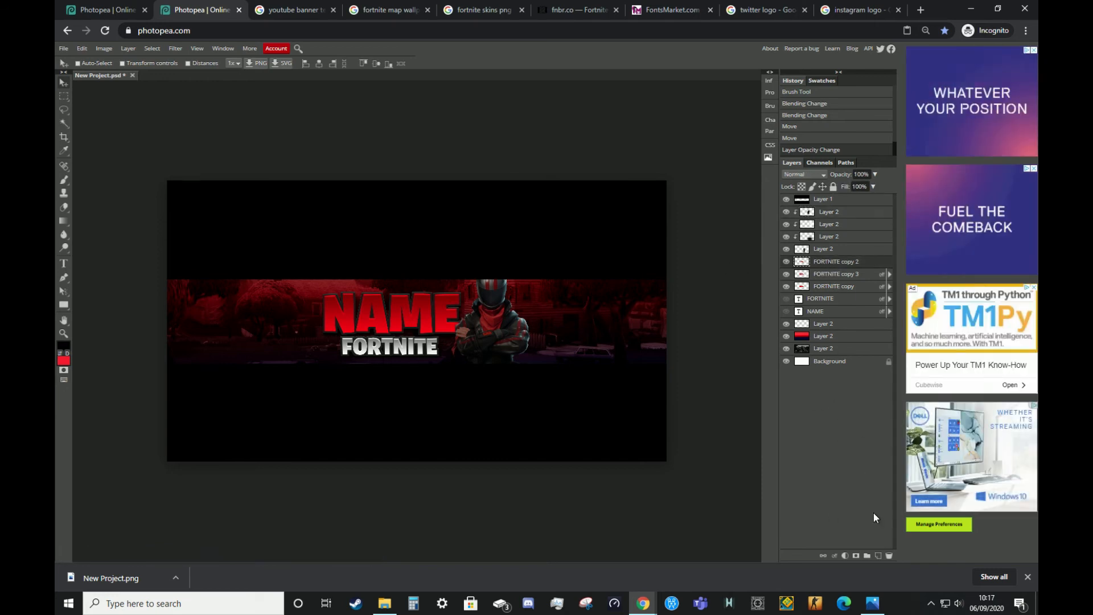
left_click(877, 555)
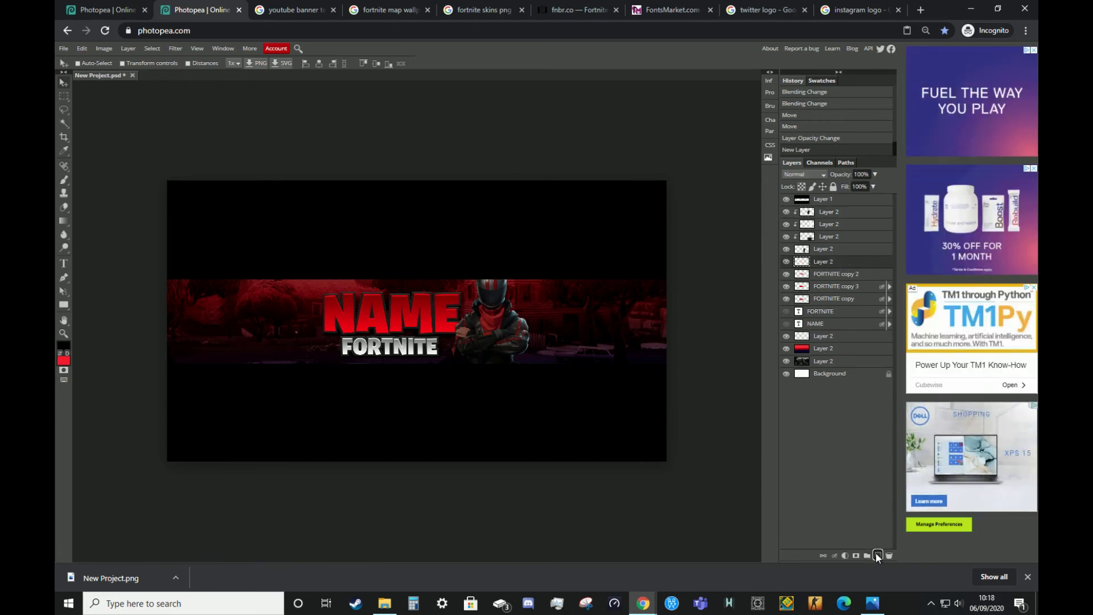
left_click(63, 180)
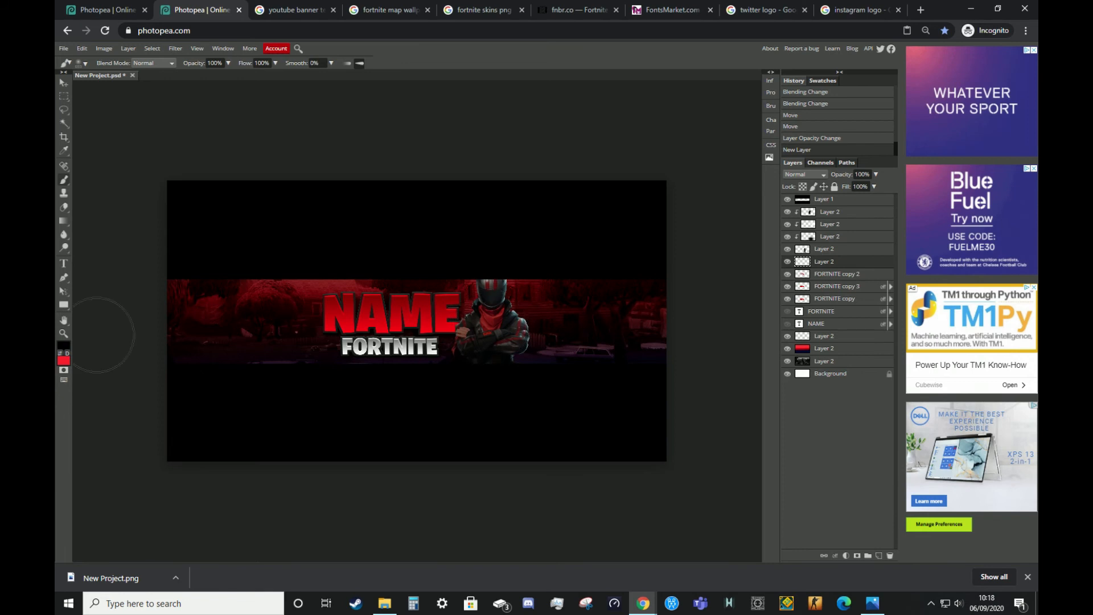
left_click(60, 354)
left_click(63, 347)
left_click(589, 164)
left_click(673, 280)
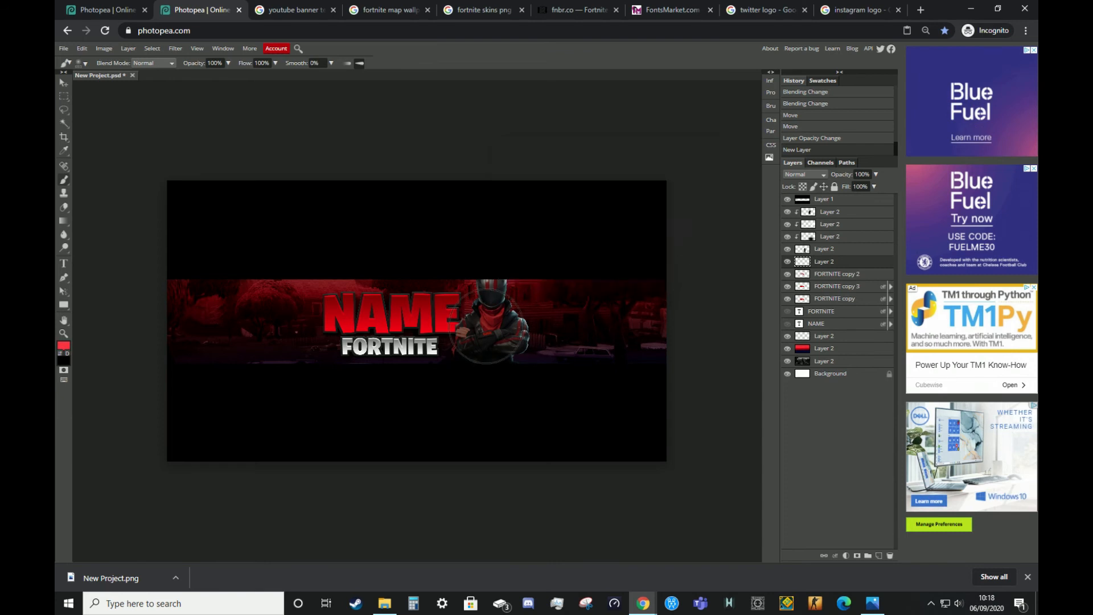
left_click(492, 323)
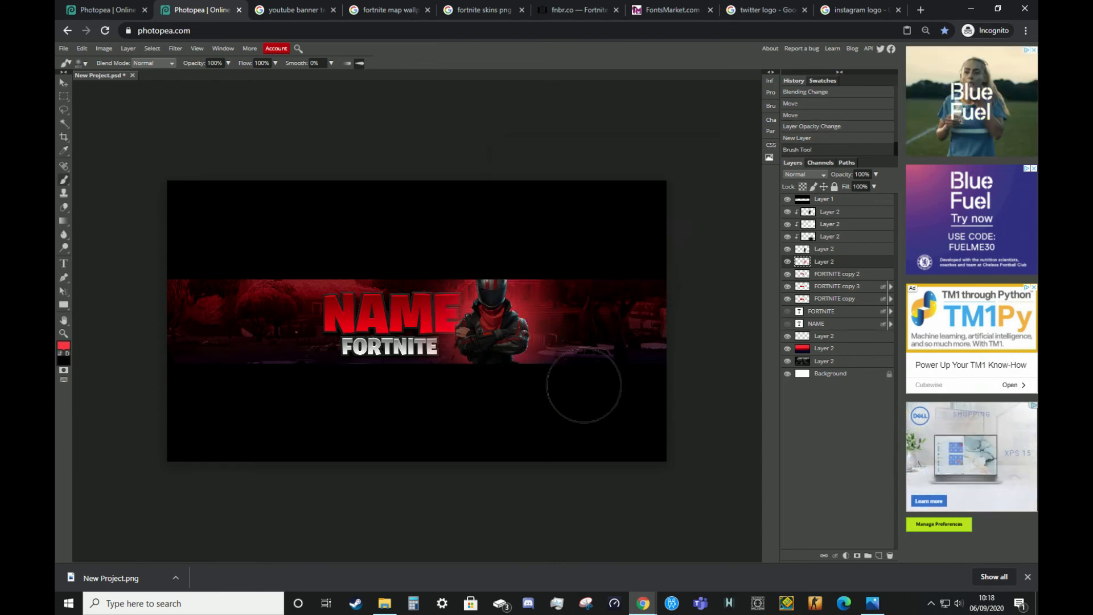
Compare Overlay and Soft Light blending on the red glow layer and leave it on Overlay
left_click(804, 174)
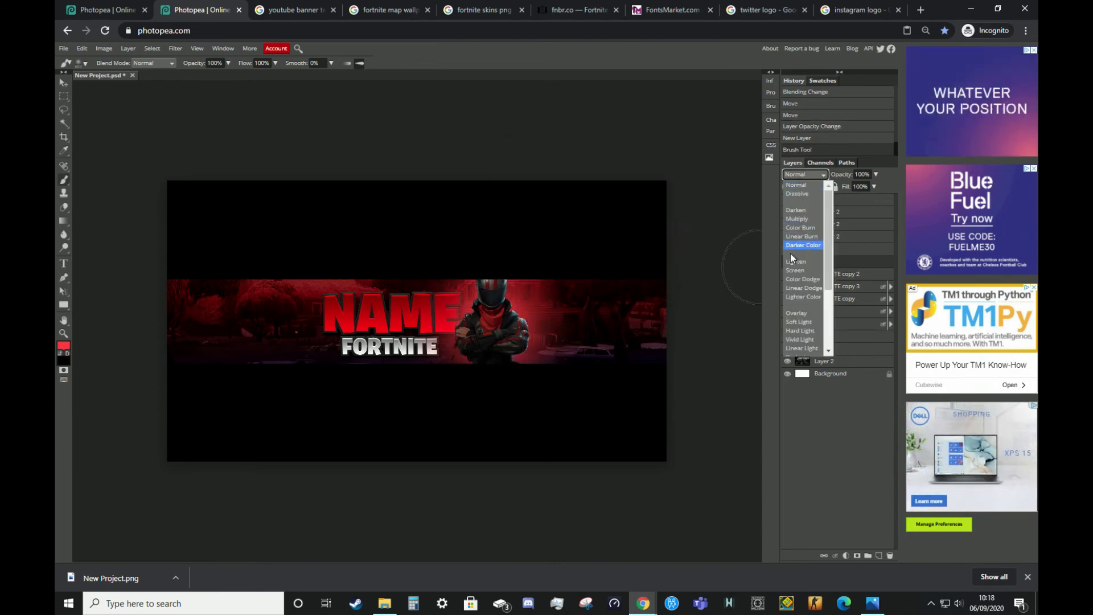
left_click(802, 313)
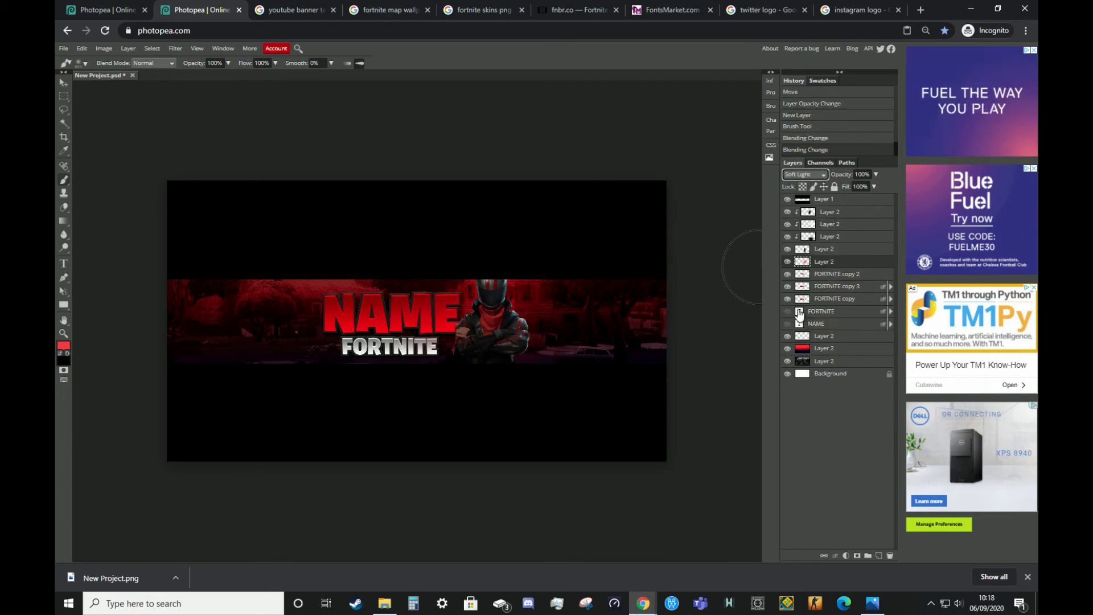
key("Up")
key("Down")
key("Up")
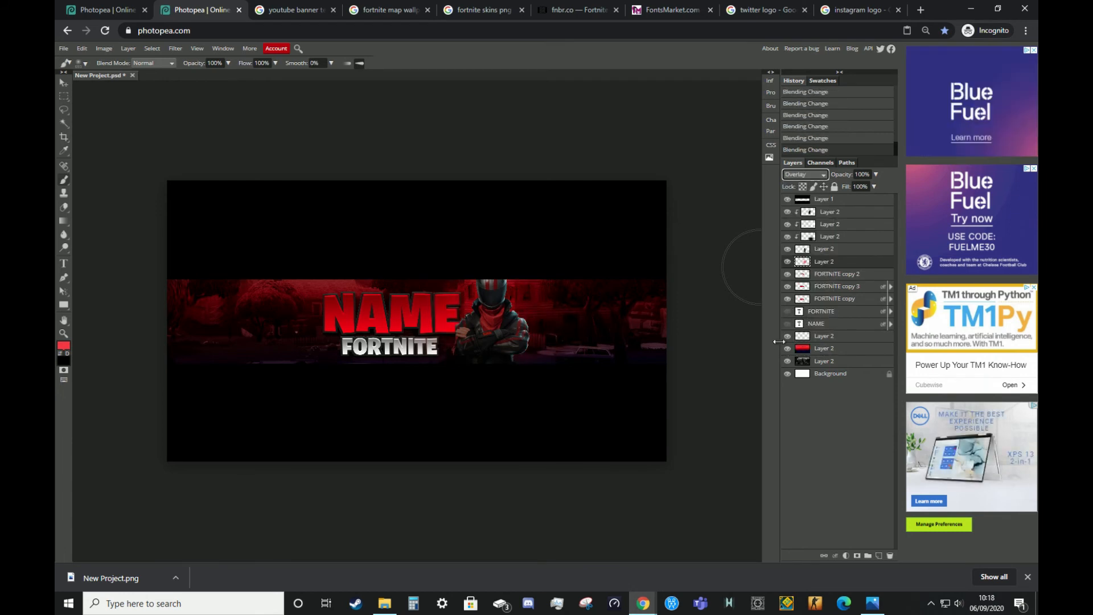
Paint a white glow behind the skin on a new layer above the red glow and set its blending to Soft Light
left_click(878, 555)
left_click(63, 345)
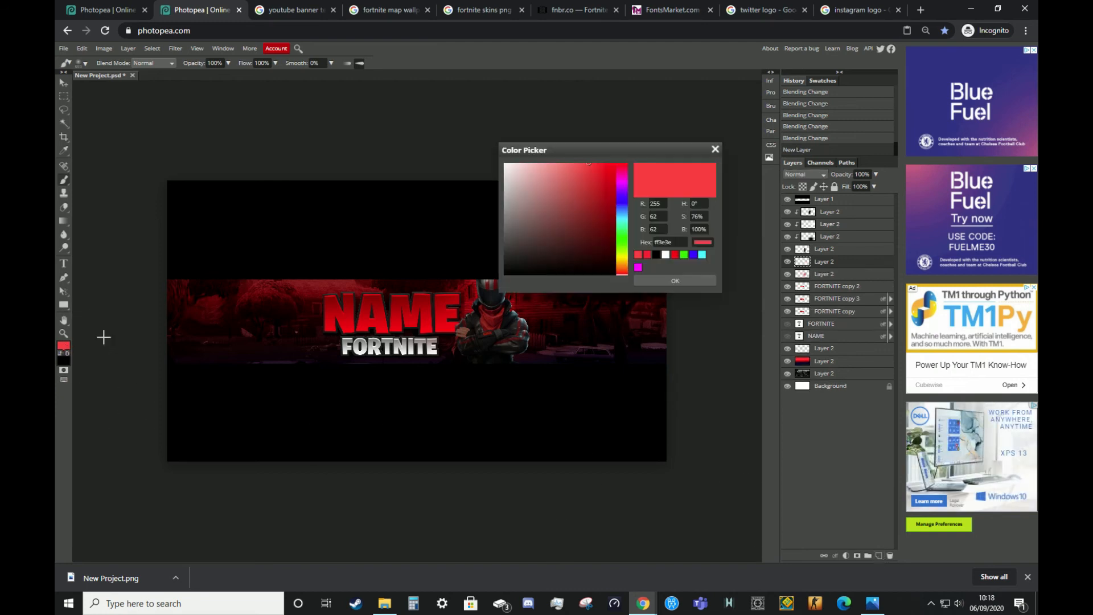
left_click(665, 255)
left_click(677, 280)
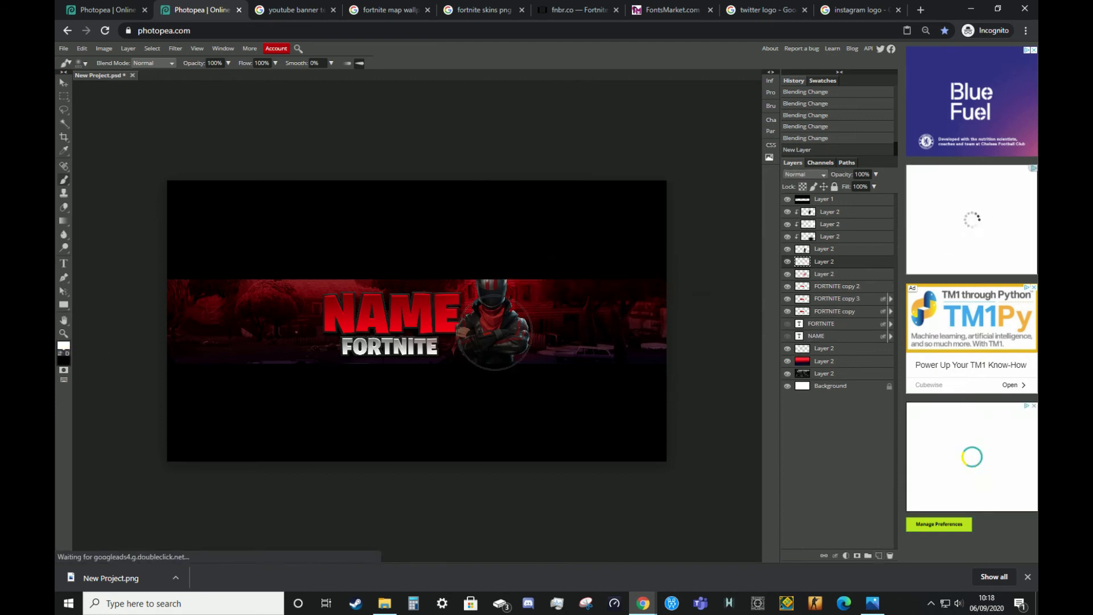
left_click(492, 322)
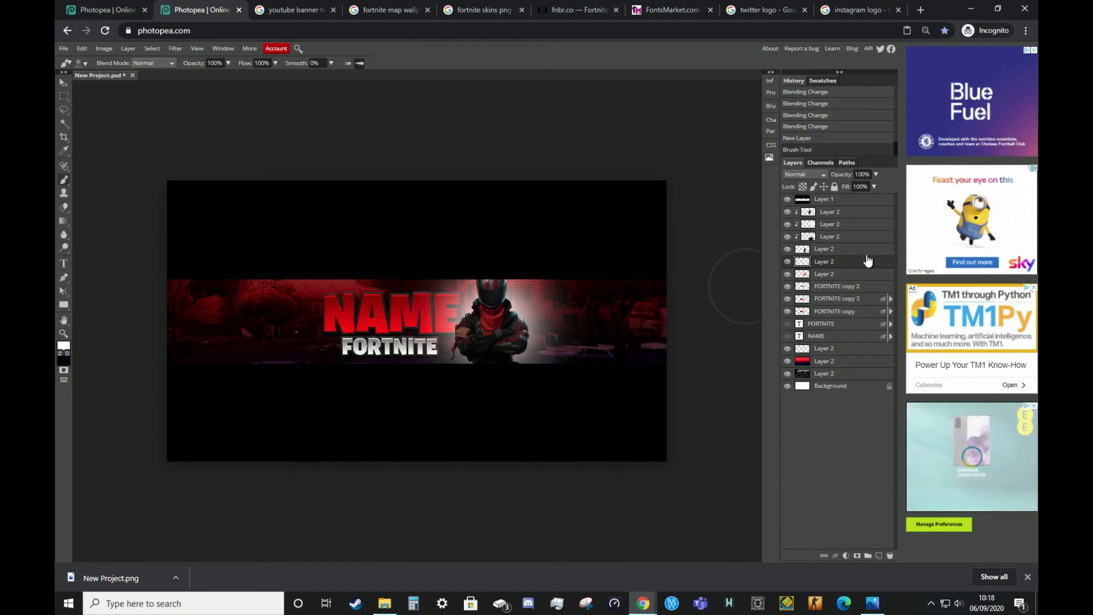
left_click(802, 173)
left_click(799, 322)
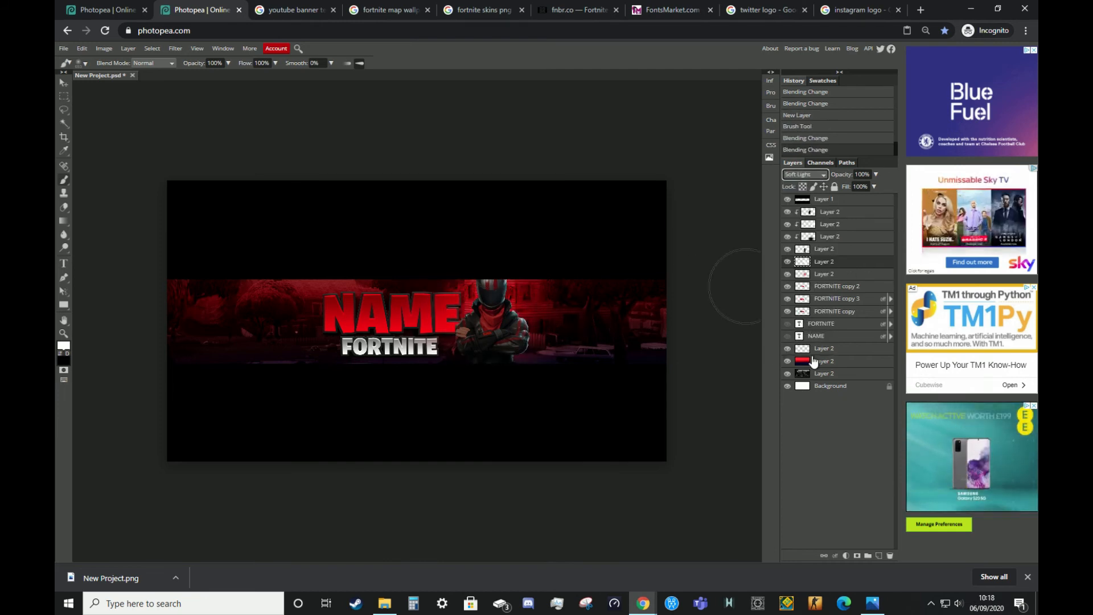
Give the skin layer a Drop Shadow with 78% opacity, 1° angle, 17 px distance and 28 px size
left_click(821, 251)
right_click(821, 250)
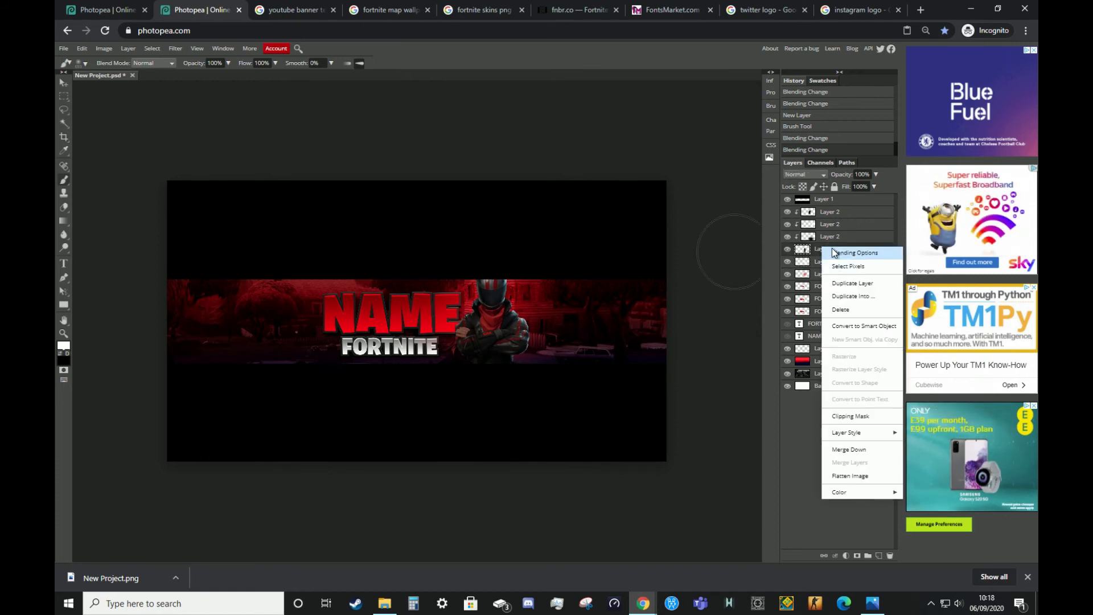
left_click(853, 251)
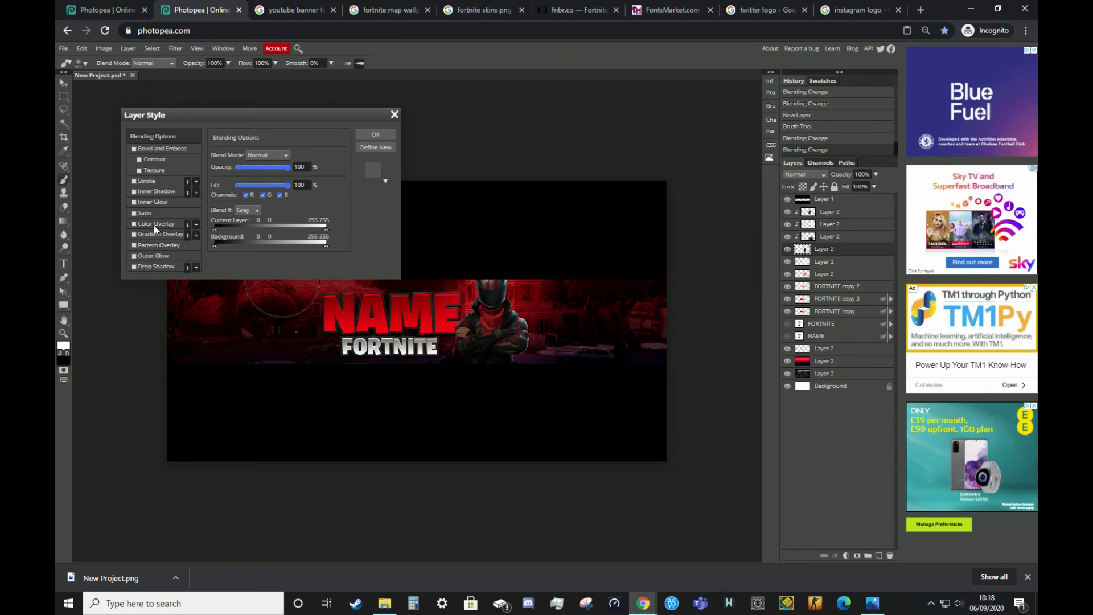
left_click(144, 264)
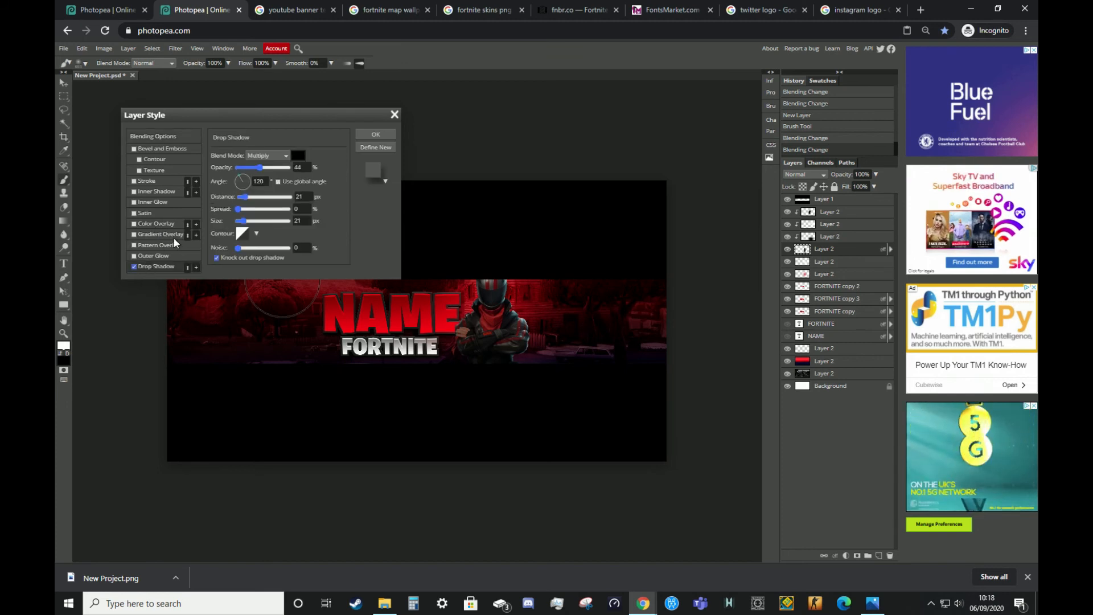
left_click(248, 182)
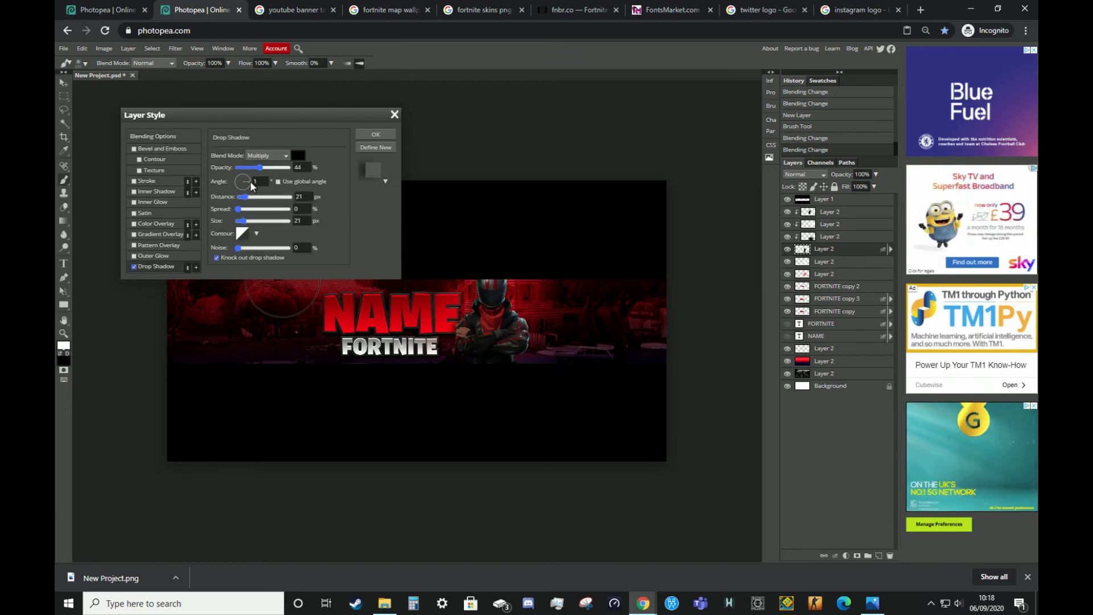
left_click_drag(252, 199, 272, 170)
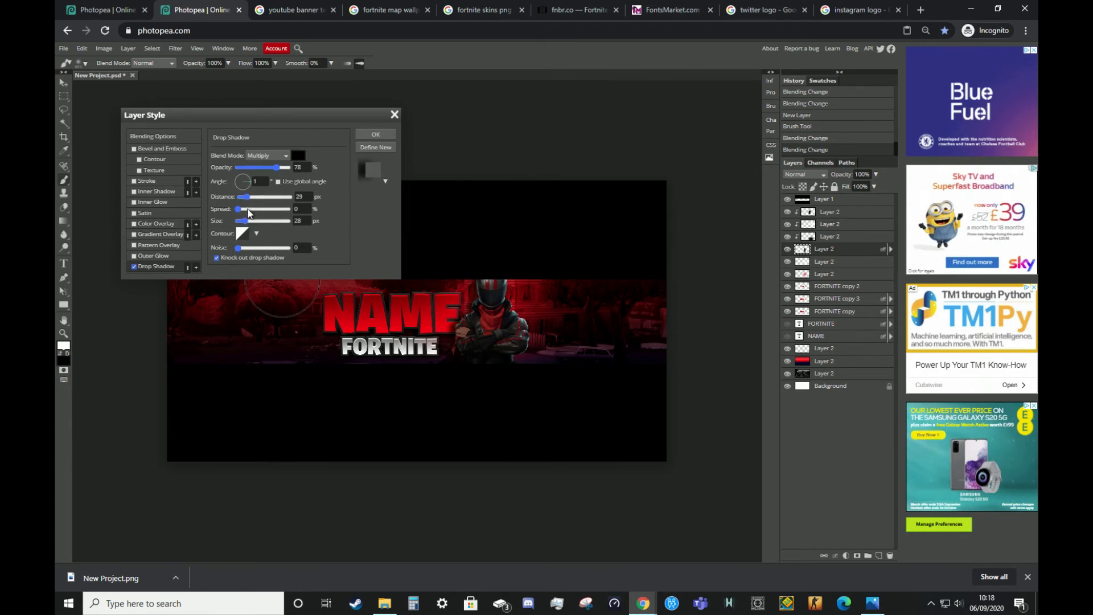
left_click_drag(243, 197, 241, 196)
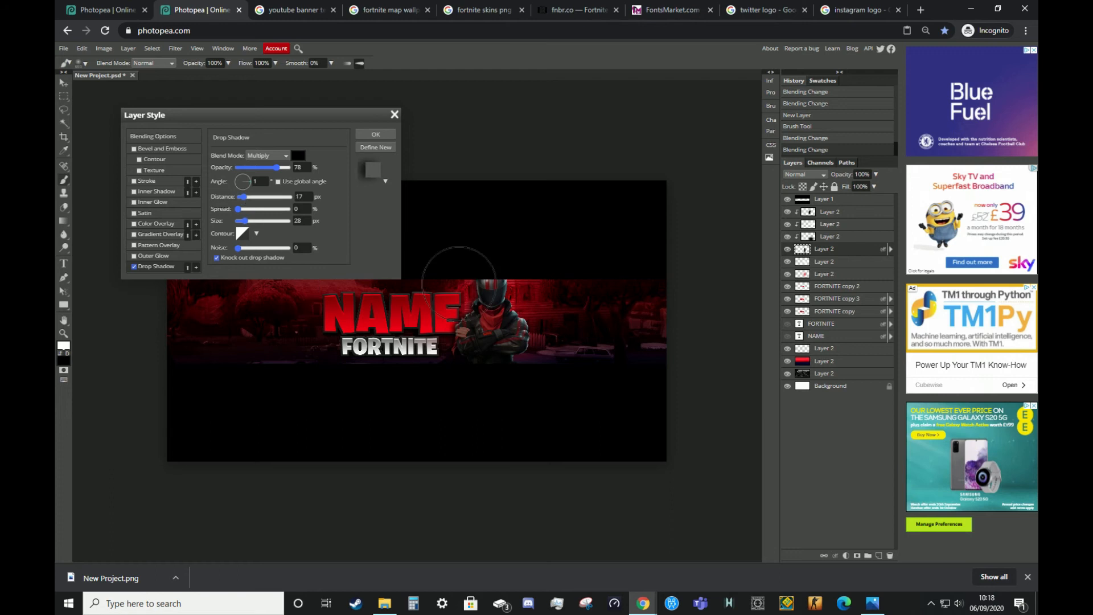
left_click(375, 135)
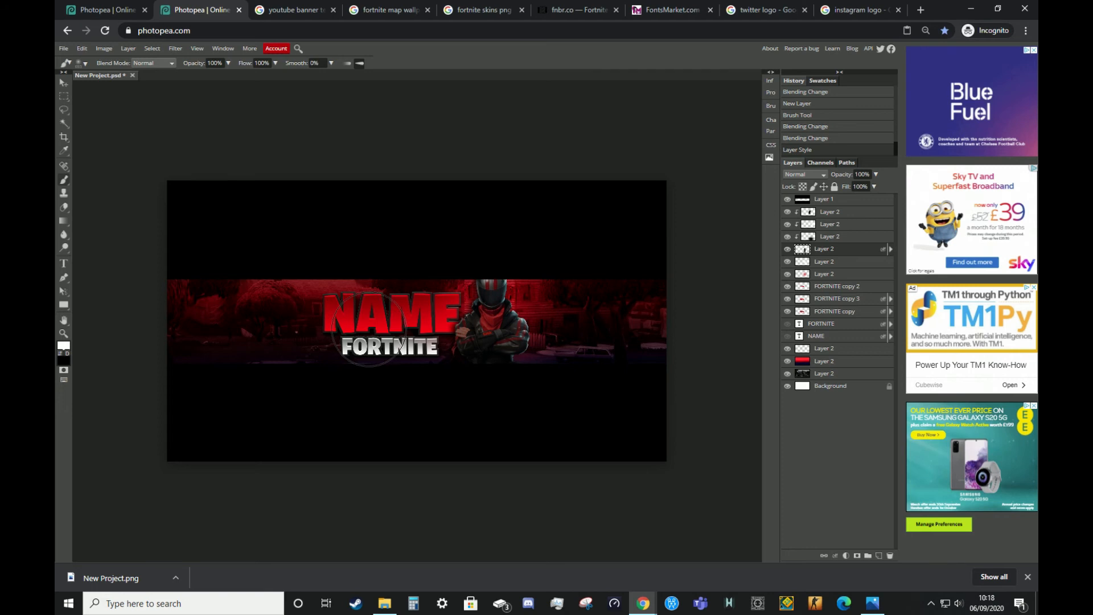
Look at the finished reference banner in the other Photopea project, and return to the working banner
left_click(102, 9)
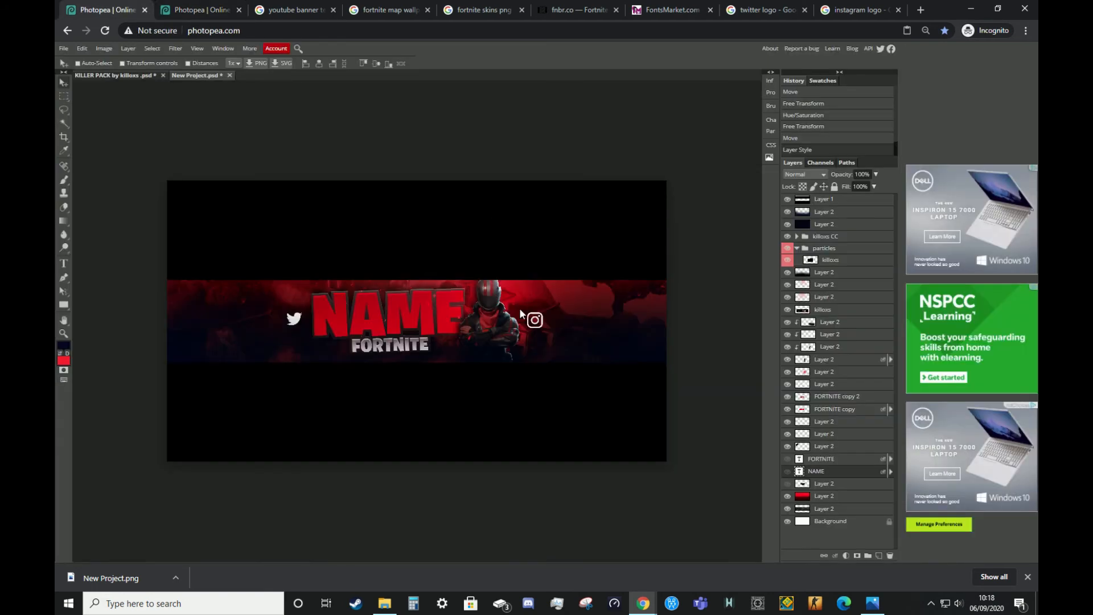
left_click(200, 10)
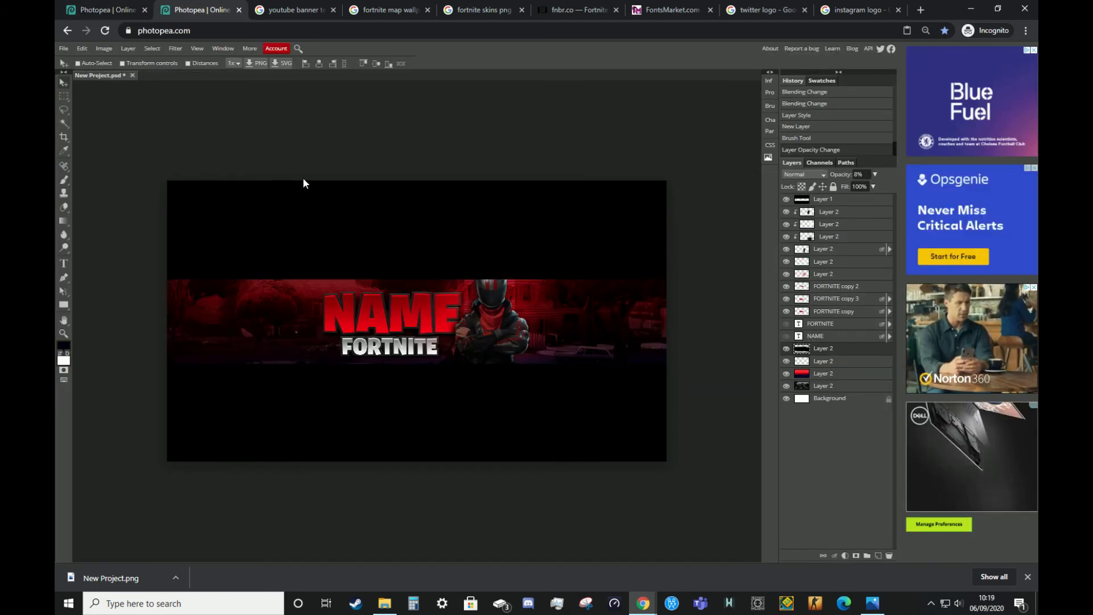
left_click(64, 48)
left_click(85, 72)
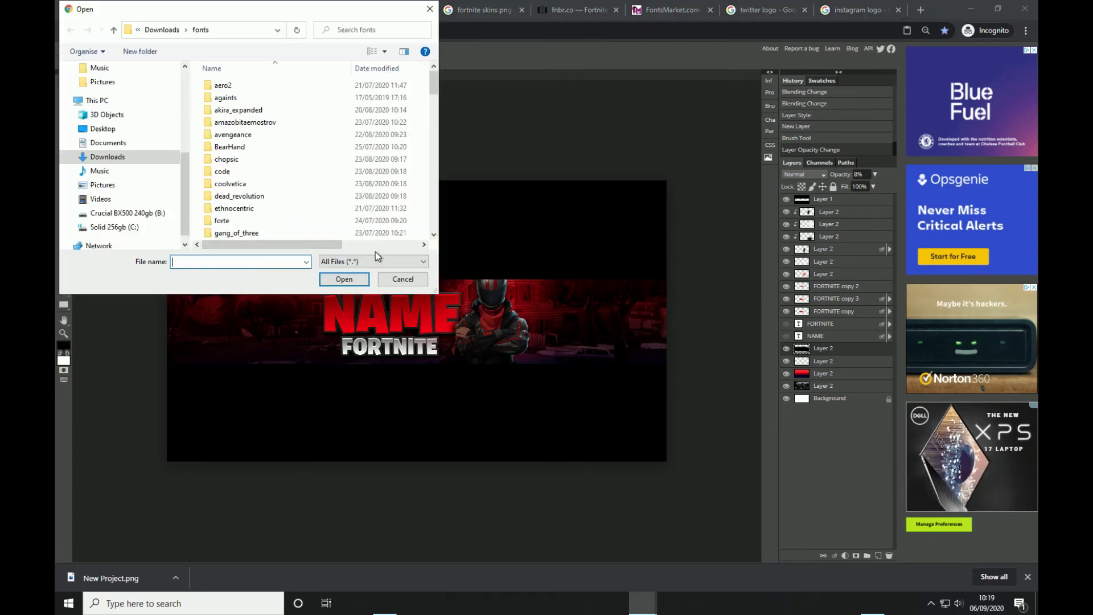
key("Escape")
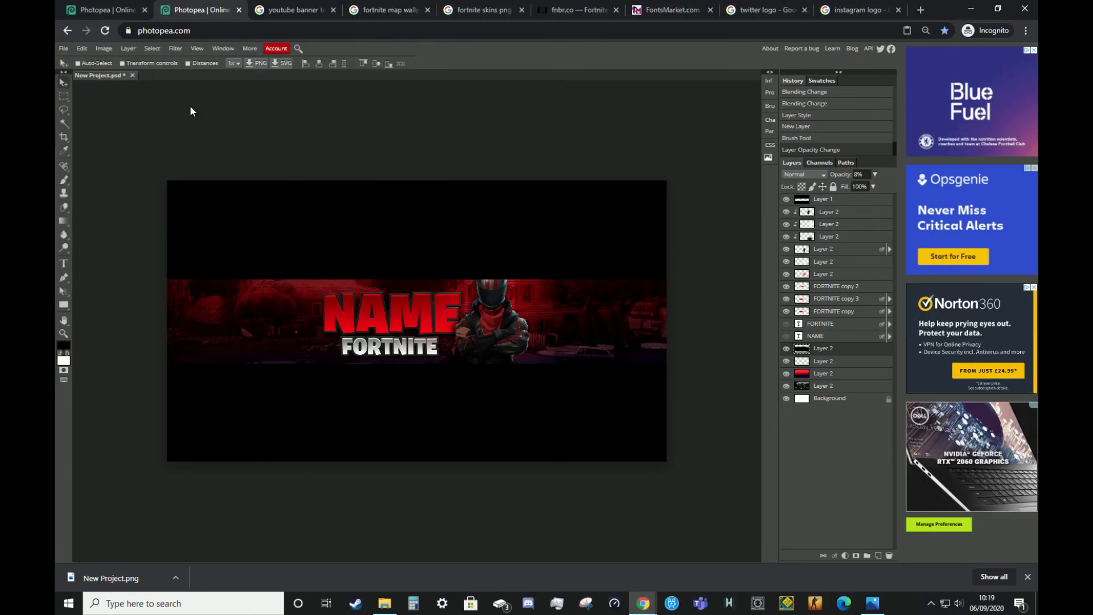
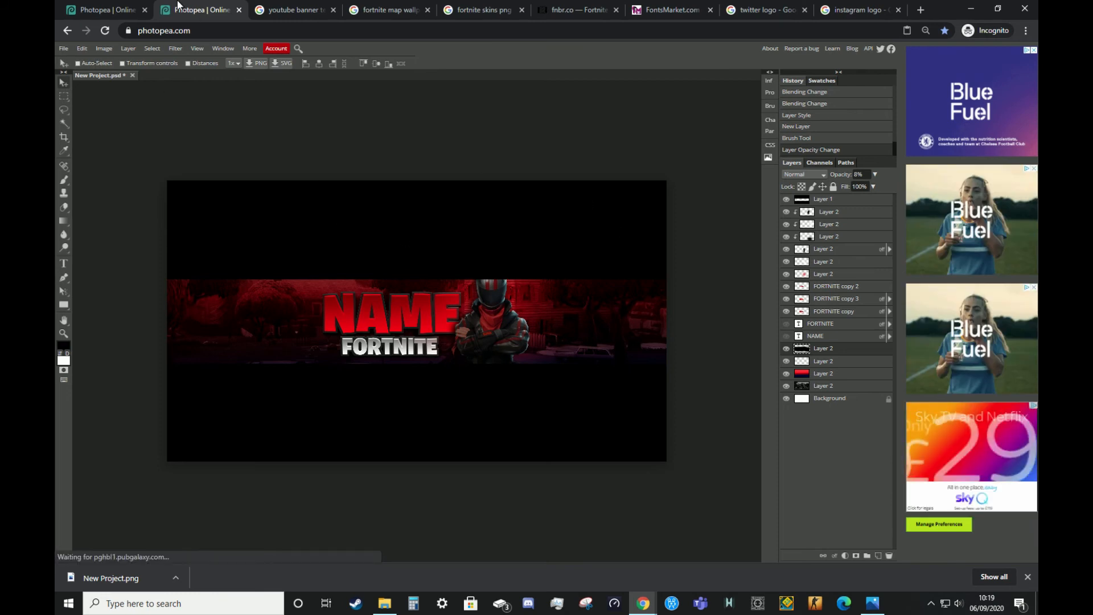
In the KILLER PACK file, hide both HIDE THIS layers, expand PACK ! OPEN and its particles folder, and show the first particle layer
left_click(105, 10)
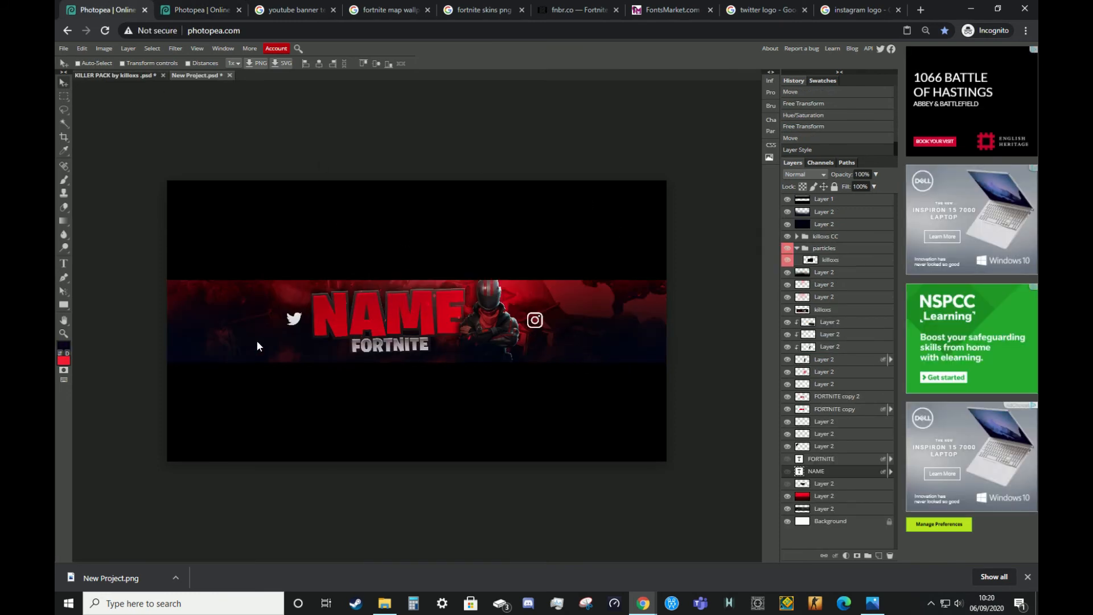
left_click(182, 7)
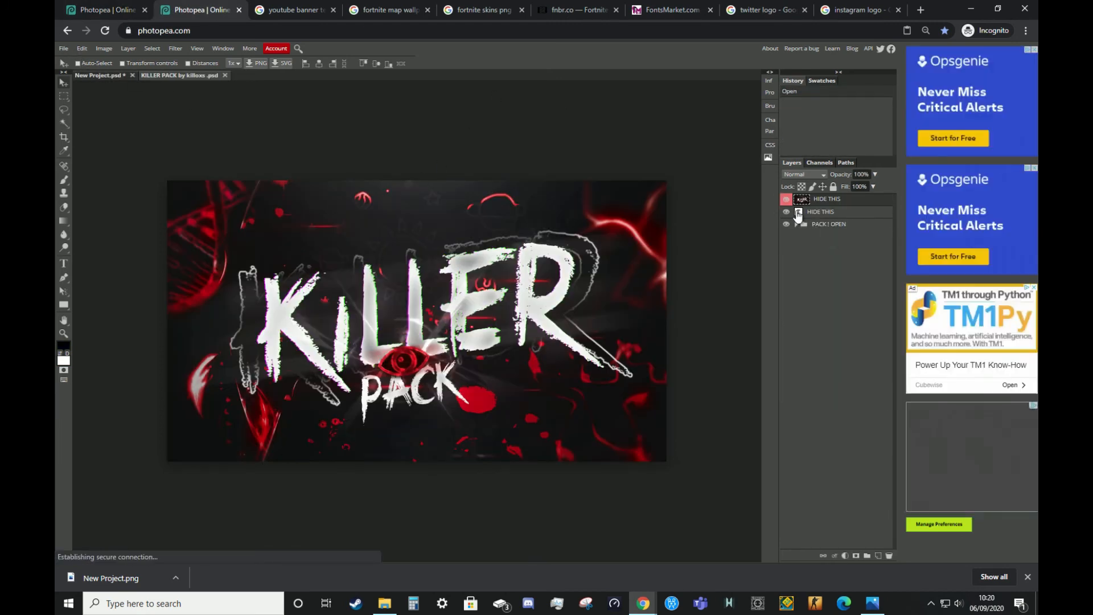
left_click(786, 200)
left_click(786, 211)
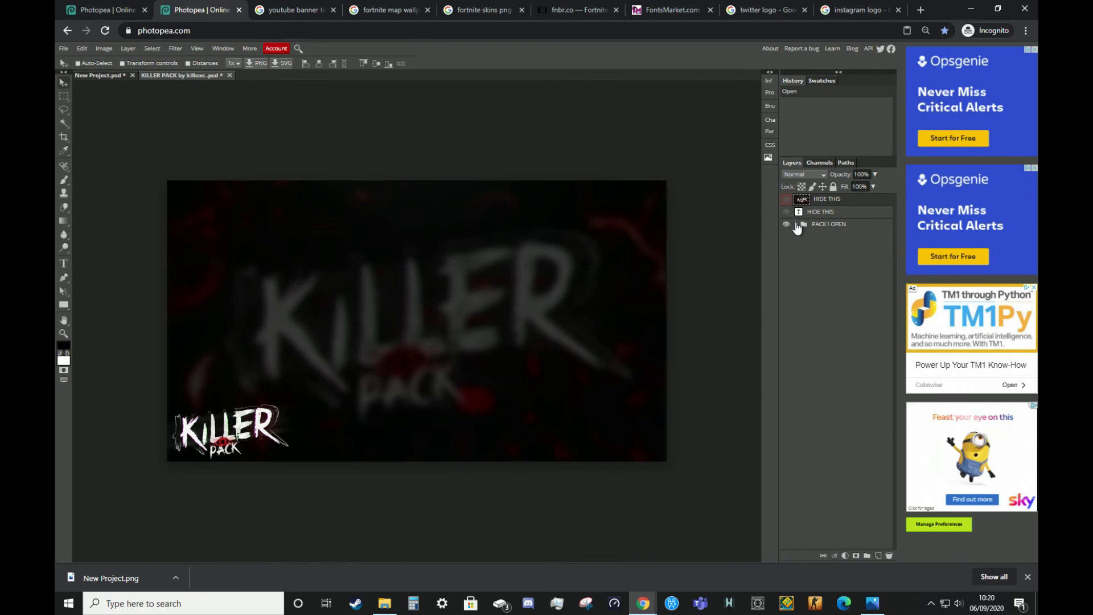
left_click(797, 224)
left_click(823, 261)
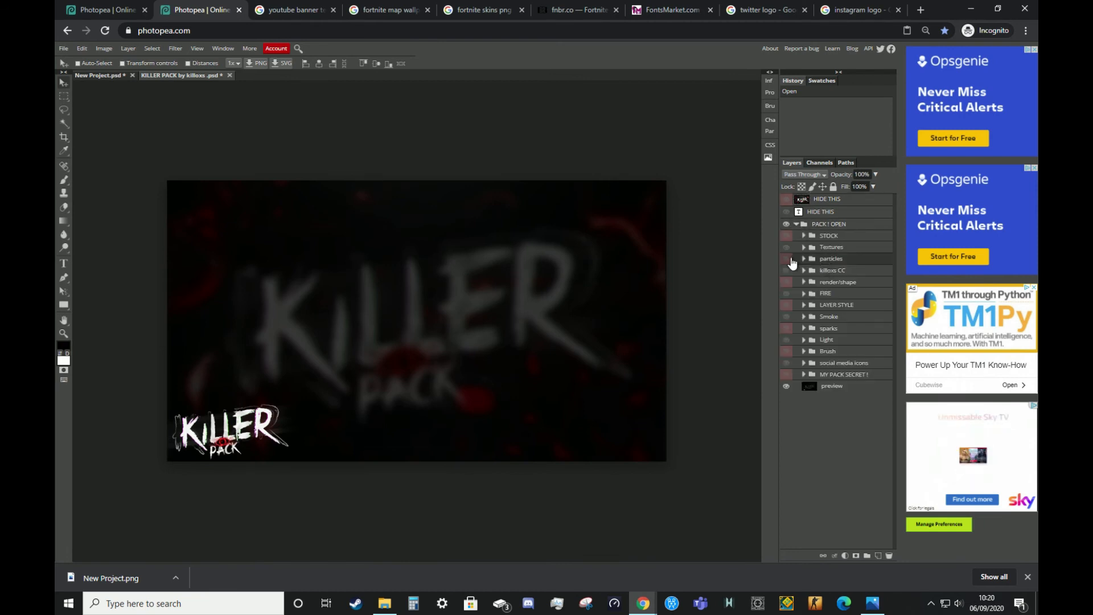
left_click(803, 259)
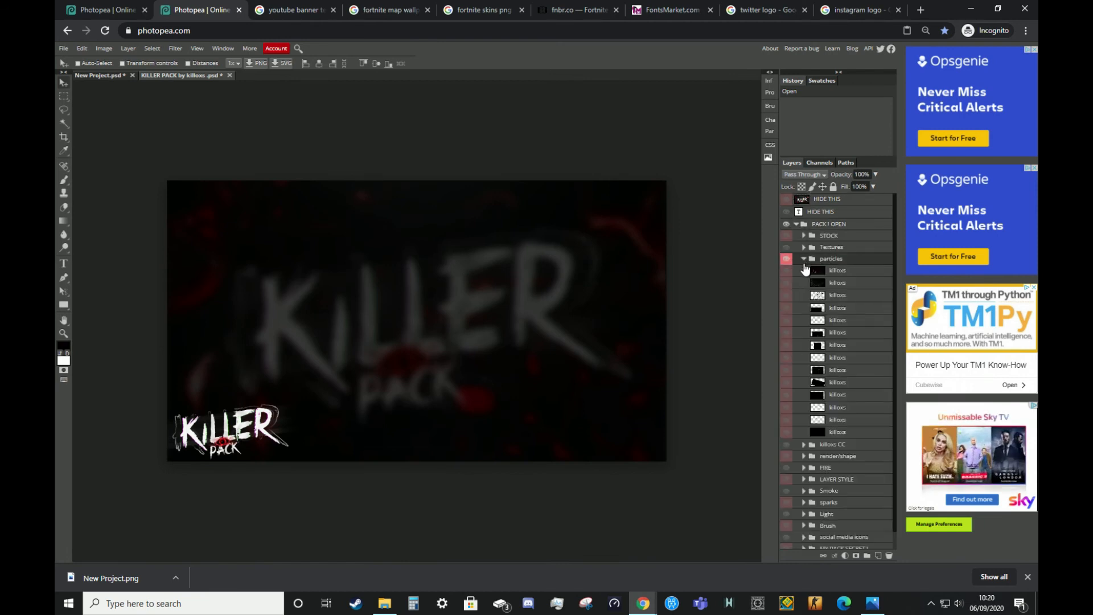
left_click(789, 272)
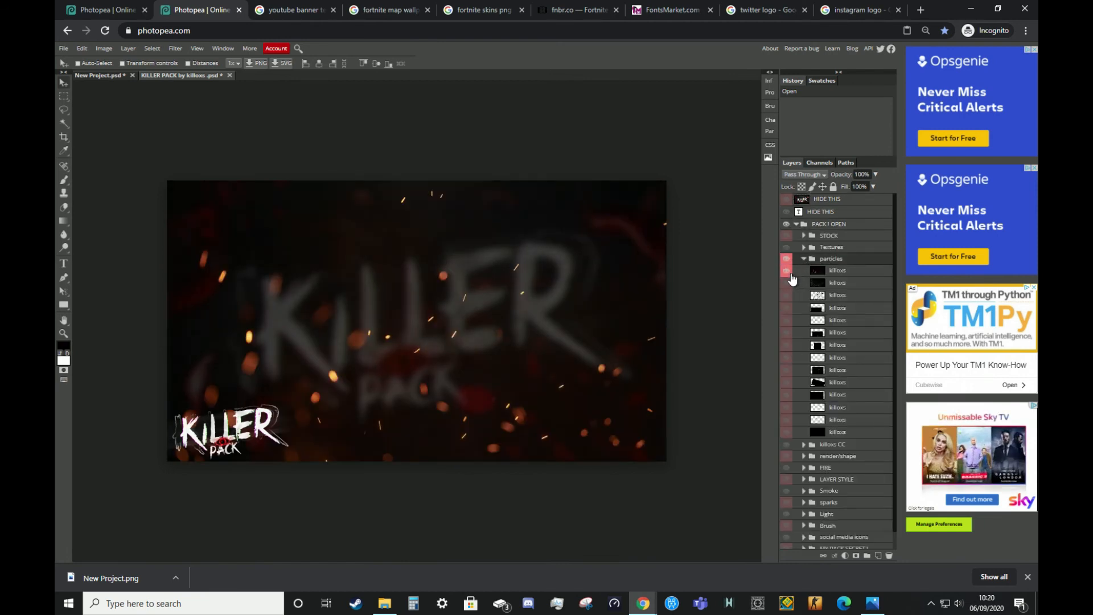
Copy the ember particle layer into New Project.psd and place it directly below Layer 1
left_click(833, 272)
left_click_drag(844, 275, 111, 78)
left_click_drag(826, 351, 830, 209)
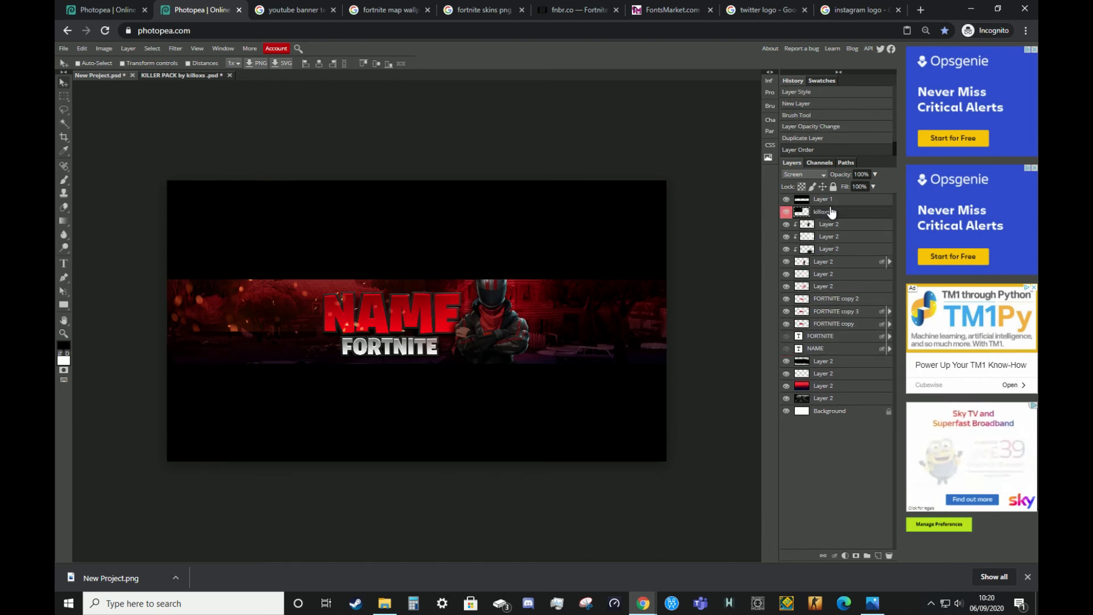
Move the ember particles over the NAME FORTNITE lettering and scale them down to roughly cover the text
left_click_drag(320, 309, 419, 344)
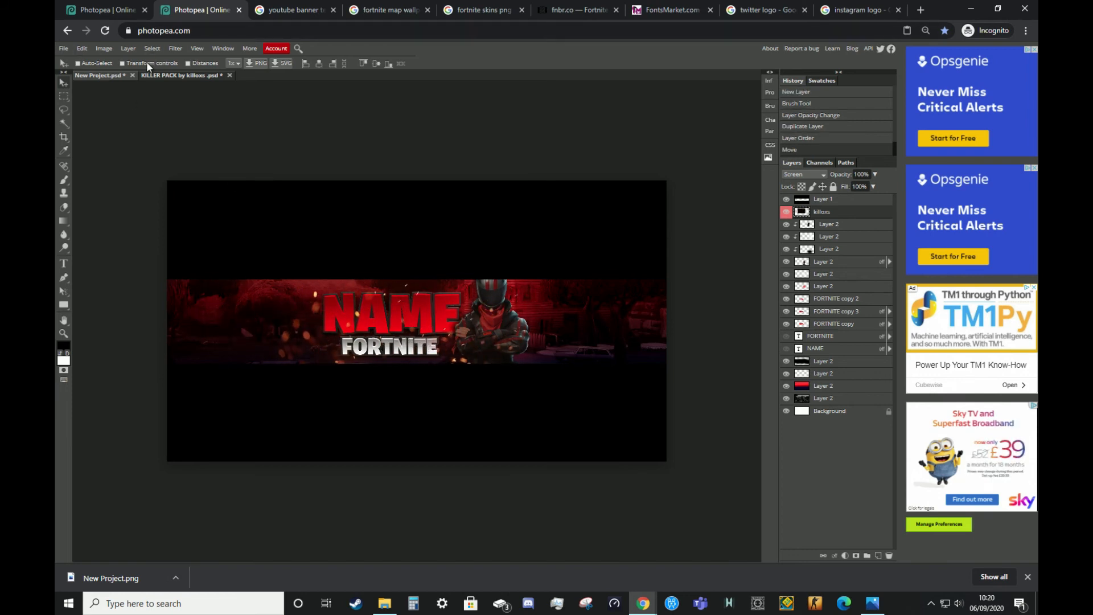
left_click(122, 63)
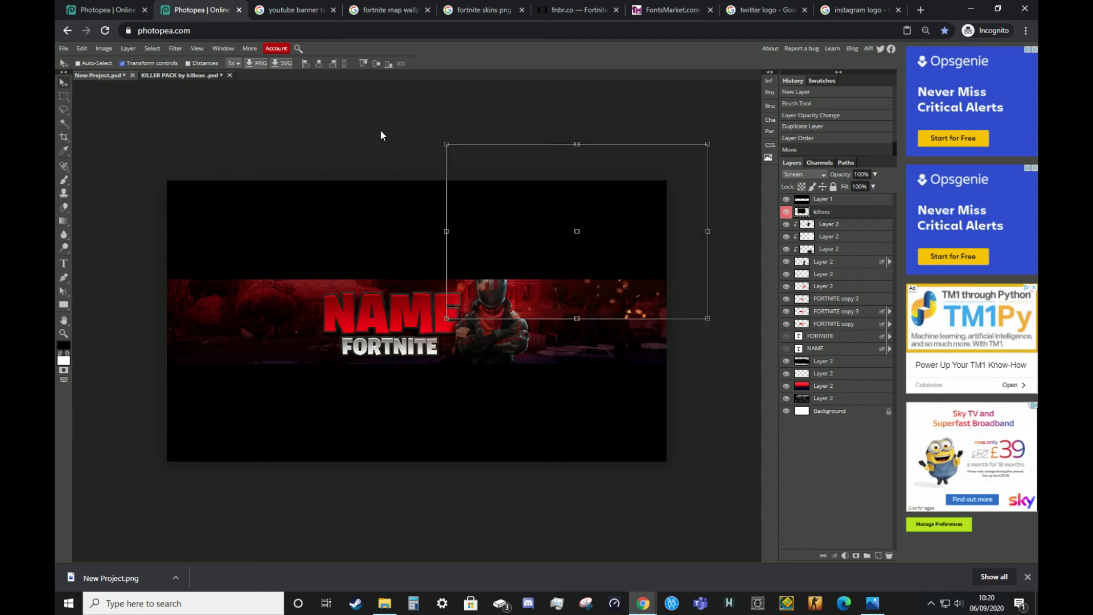
left_click_drag(275, 214, 520, 372)
left_click_drag(481, 334, 462, 350)
left_click_drag(500, 390, 484, 380)
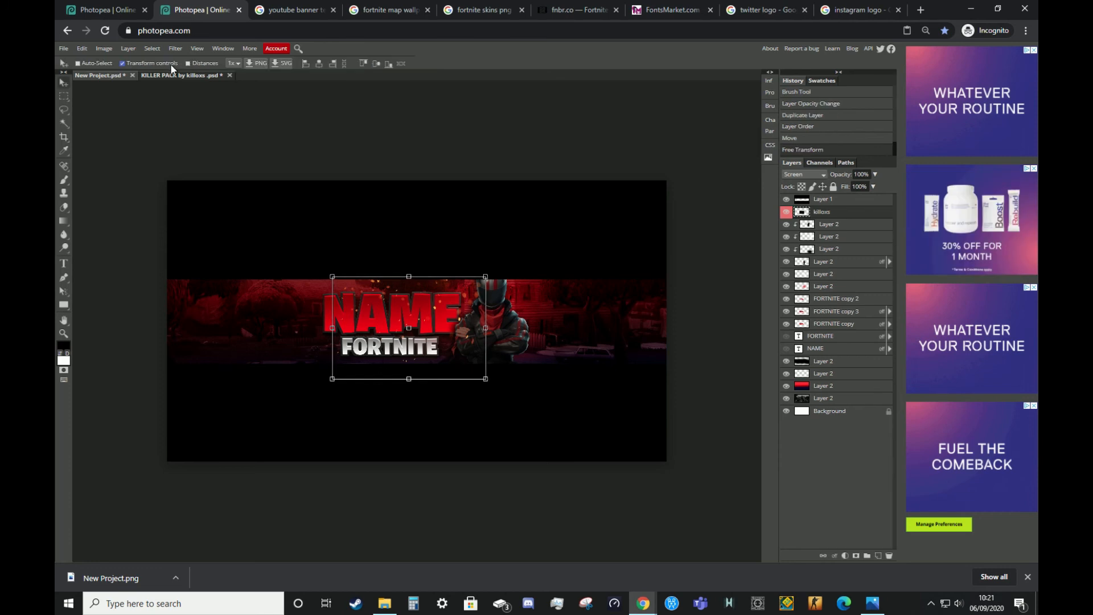
left_click(404, 63)
Tint the particles red with a colorized Hue/Saturation adjustment at hue 0 and saturation 100
left_click(104, 48)
mouse_move(130, 68)
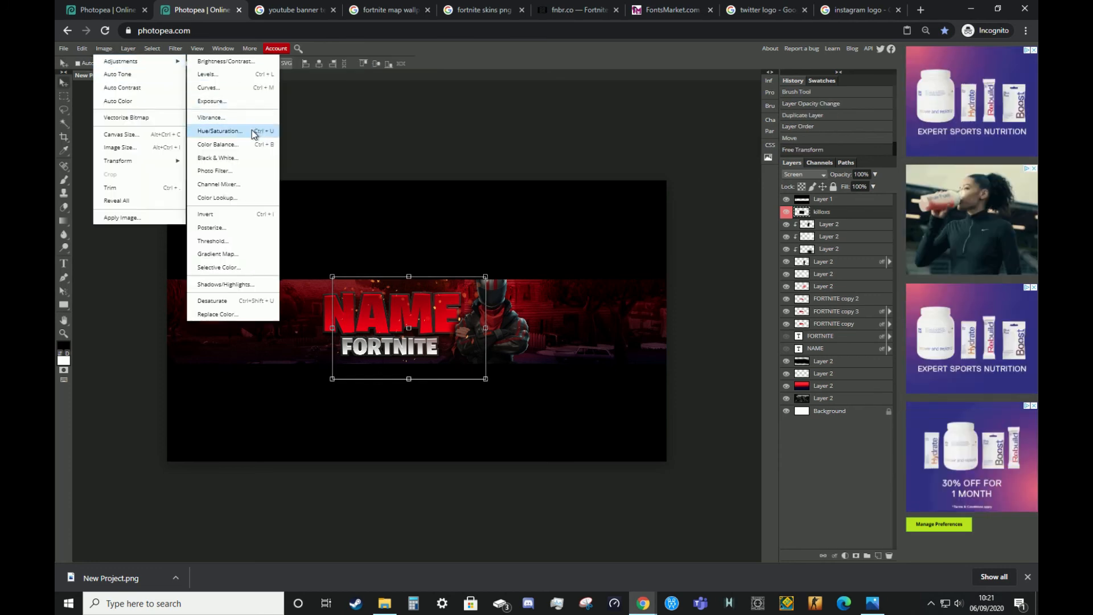
left_click(253, 135)
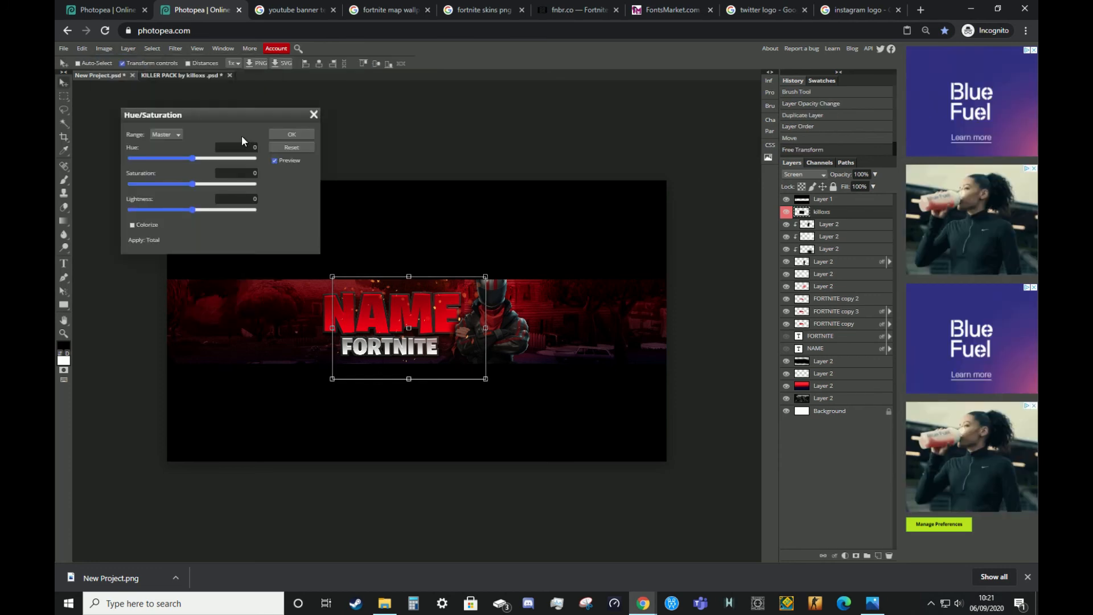
left_click(135, 226)
left_click_drag(200, 183, 320, 196)
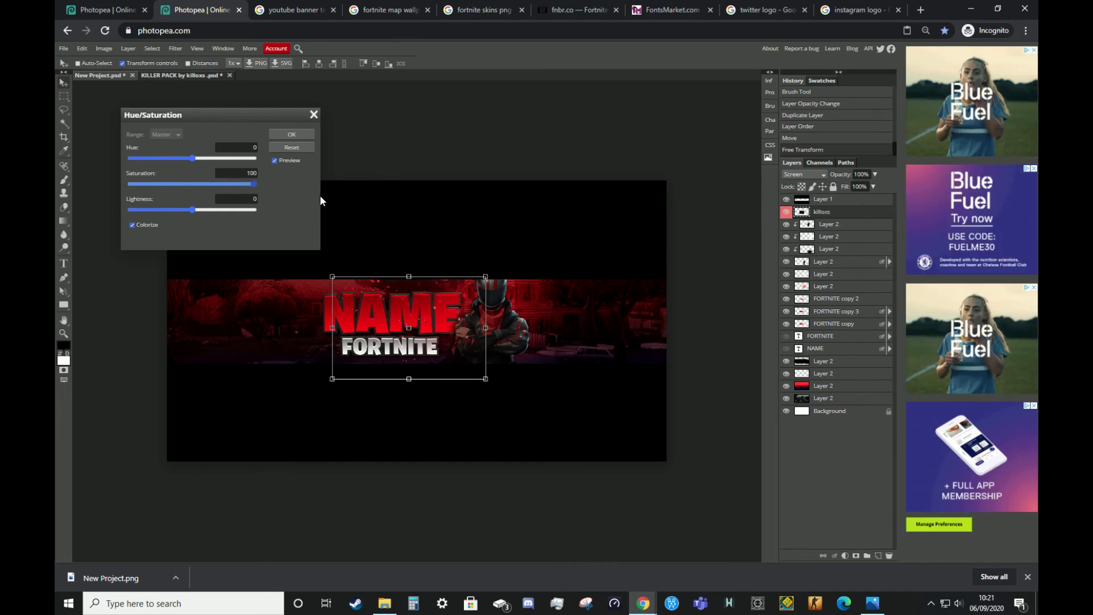
left_click(284, 133)
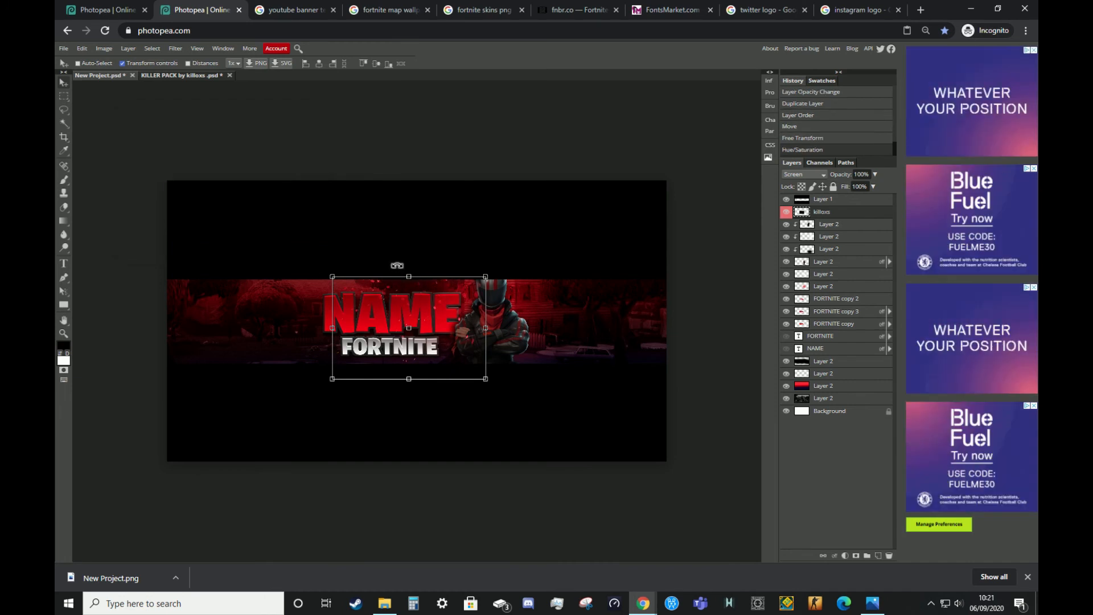
Adjust the particle layer's brightness to -81 and its contrast to 100
left_click(103, 48)
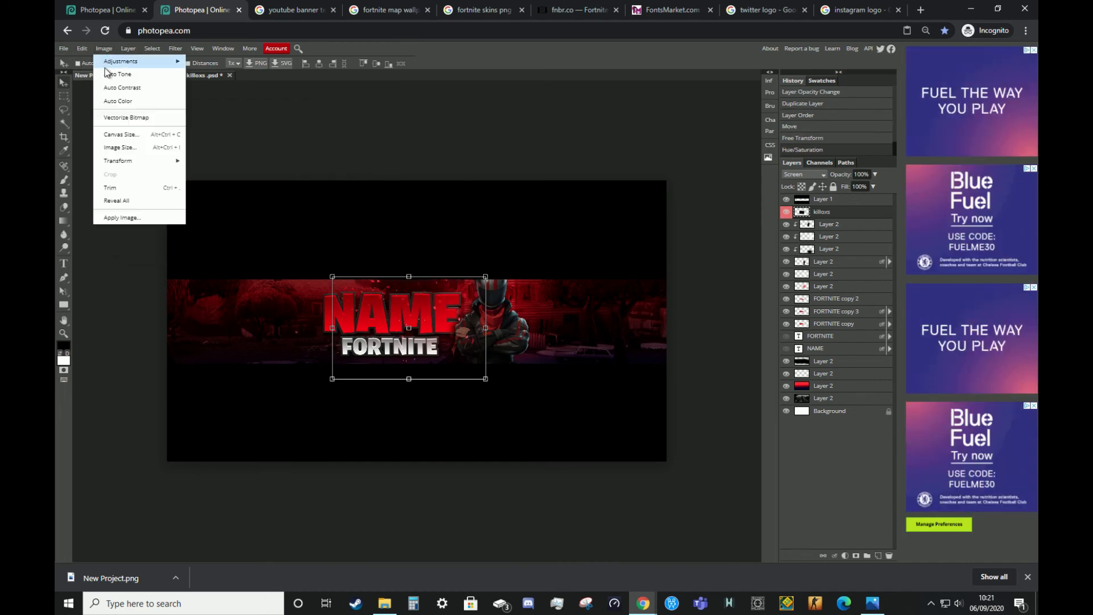
mouse_move(137, 61)
left_click(199, 65)
left_click_drag(193, 170, 299, 170)
left_click_drag(192, 146, 165, 149)
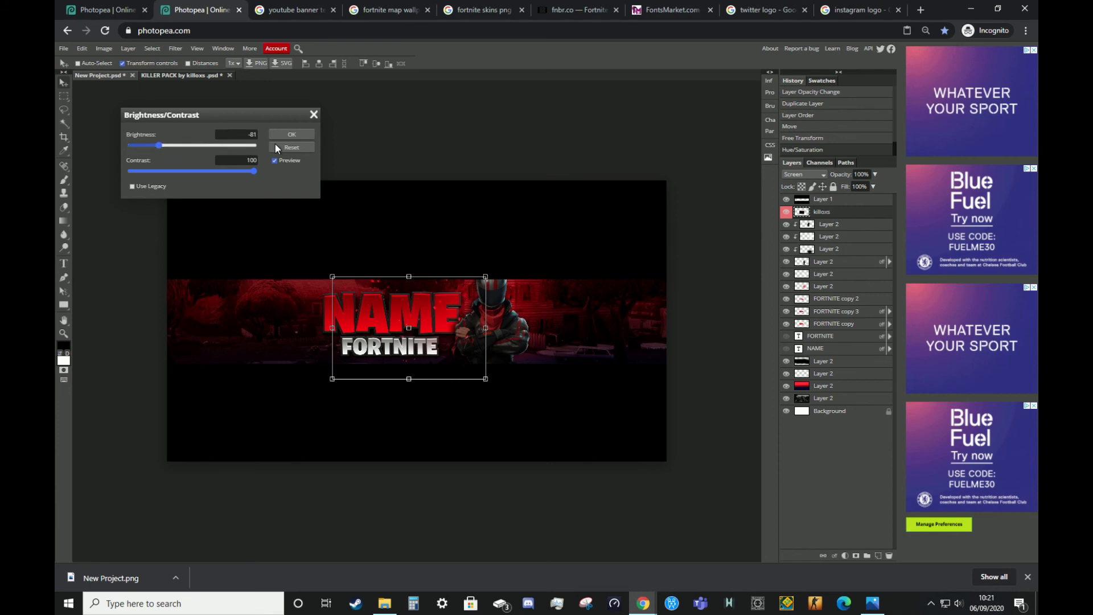
left_click(290, 134)
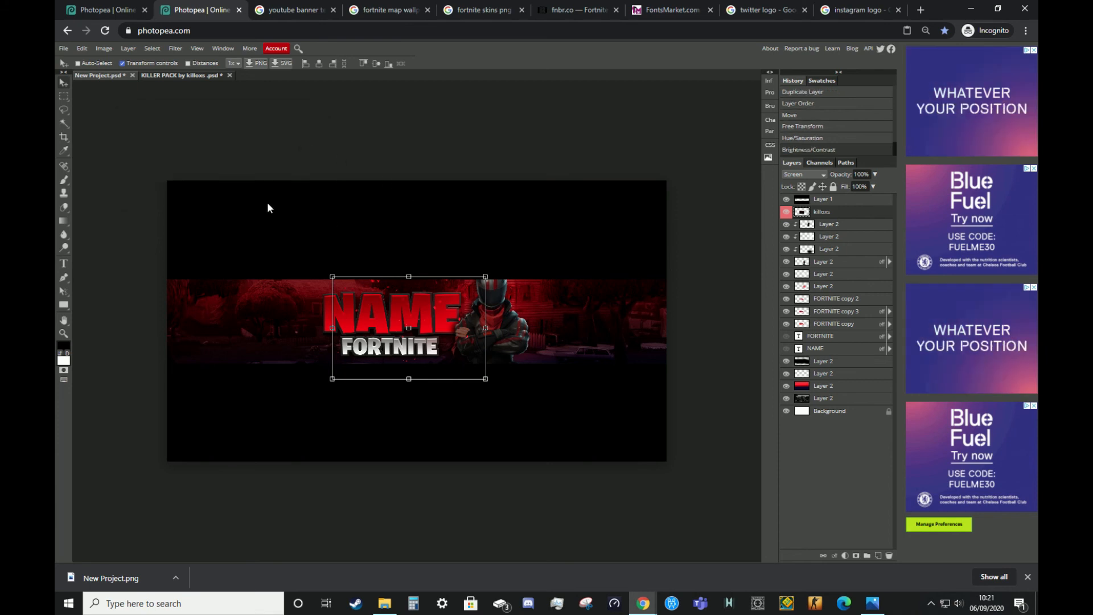
Duplicate the red particle layer and enlarge the copy to about 157% across the lettering and skin
left_click(123, 63)
key("ctrl+j")
left_click_drag(445, 323, 391, 305)
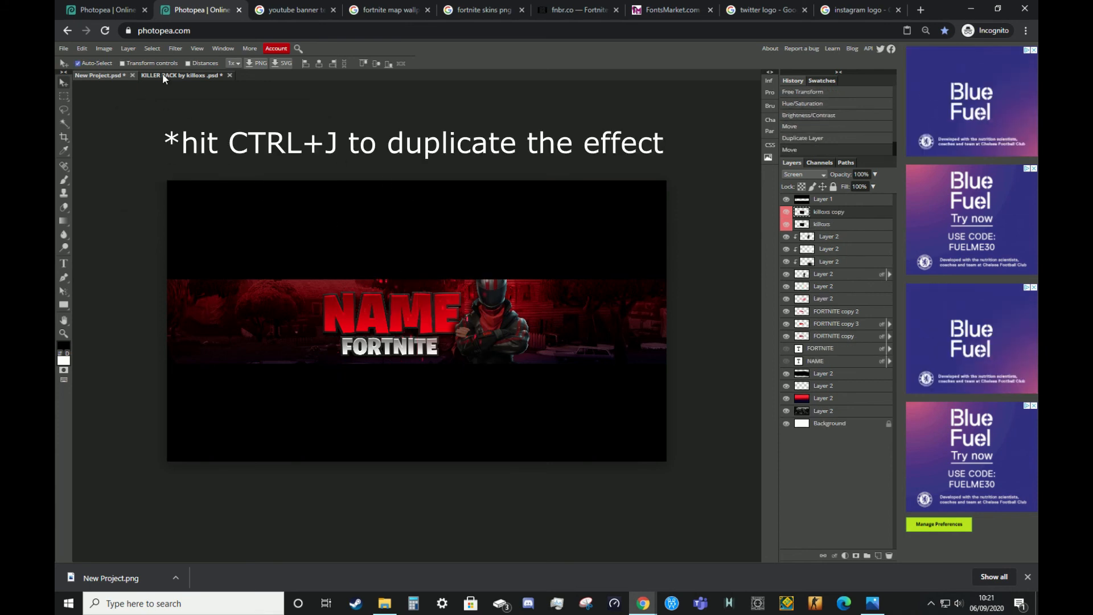
left_click(123, 63)
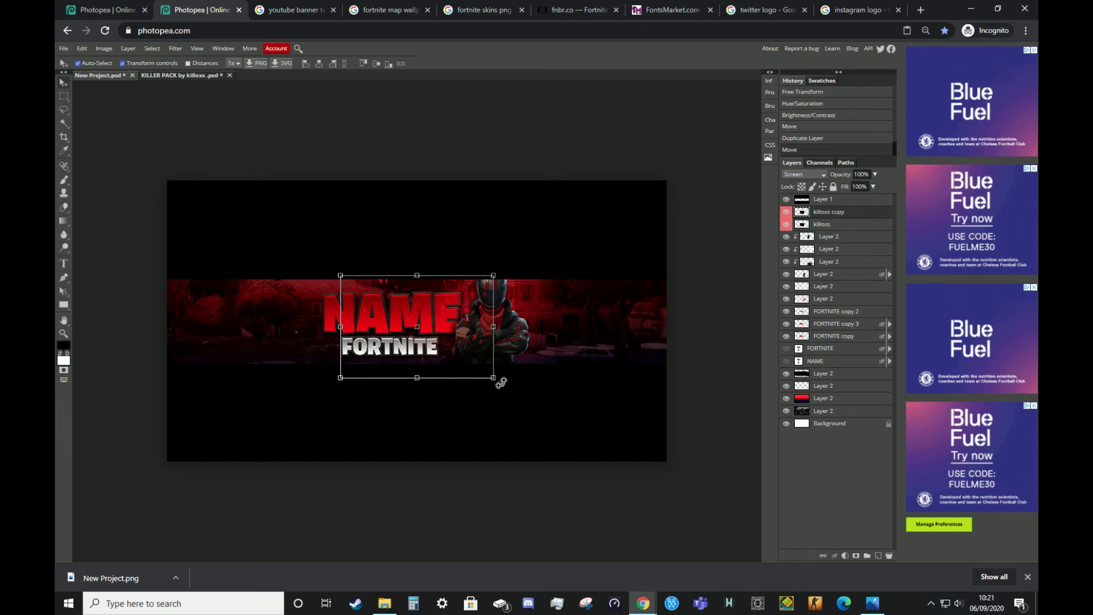
left_click_drag(493, 378, 522, 413)
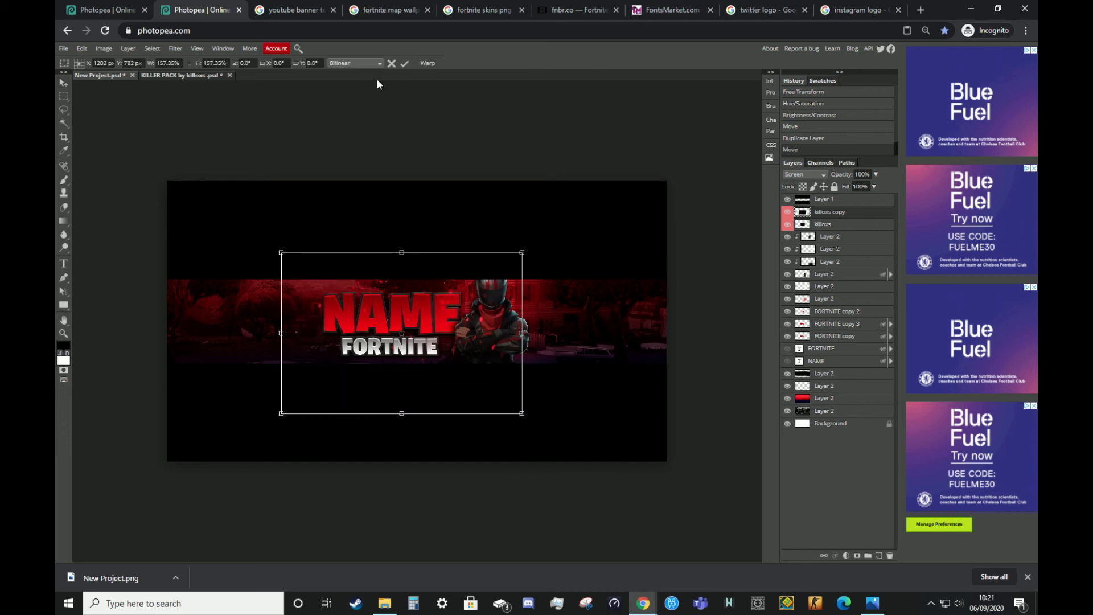
left_click(404, 63)
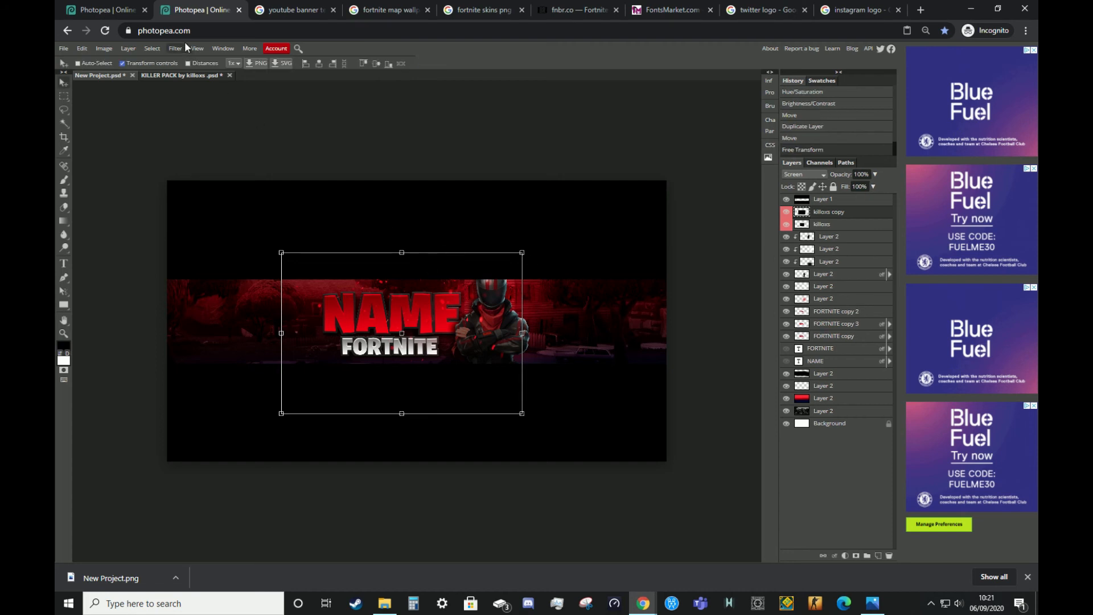
left_click(123, 63)
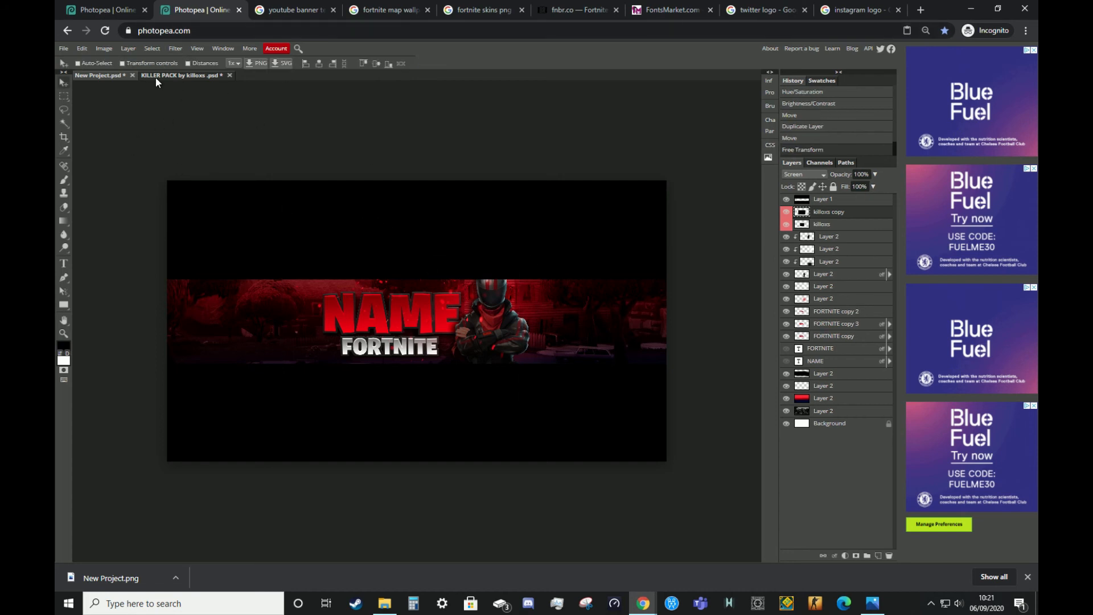
Show a white smoke layer in the KILLER PACK document's Smoke folder and copy it into the New Project banner
left_click(156, 77)
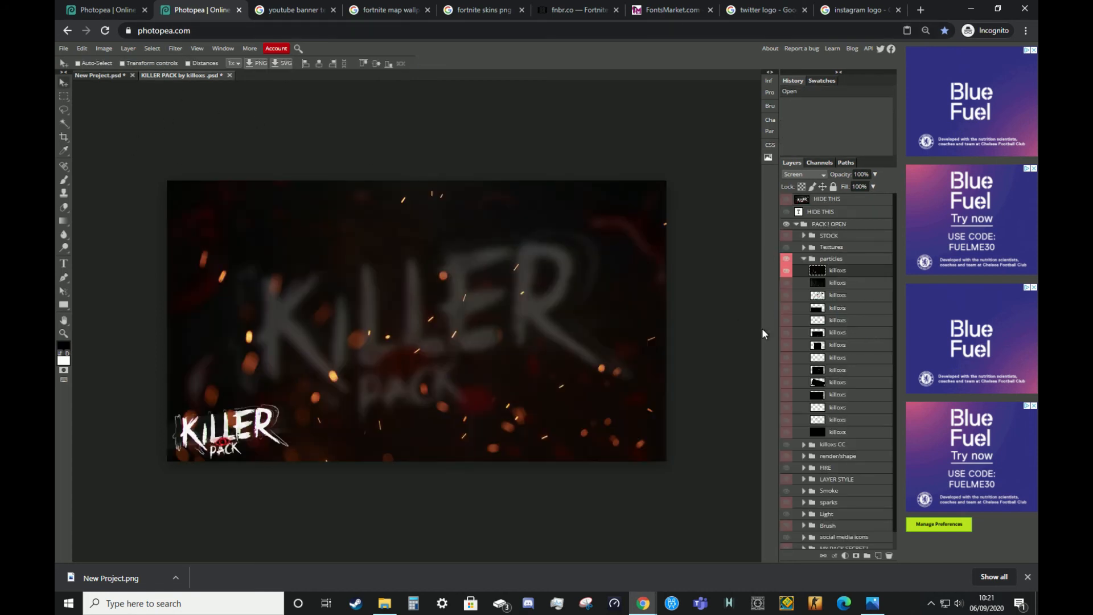
left_click(804, 260)
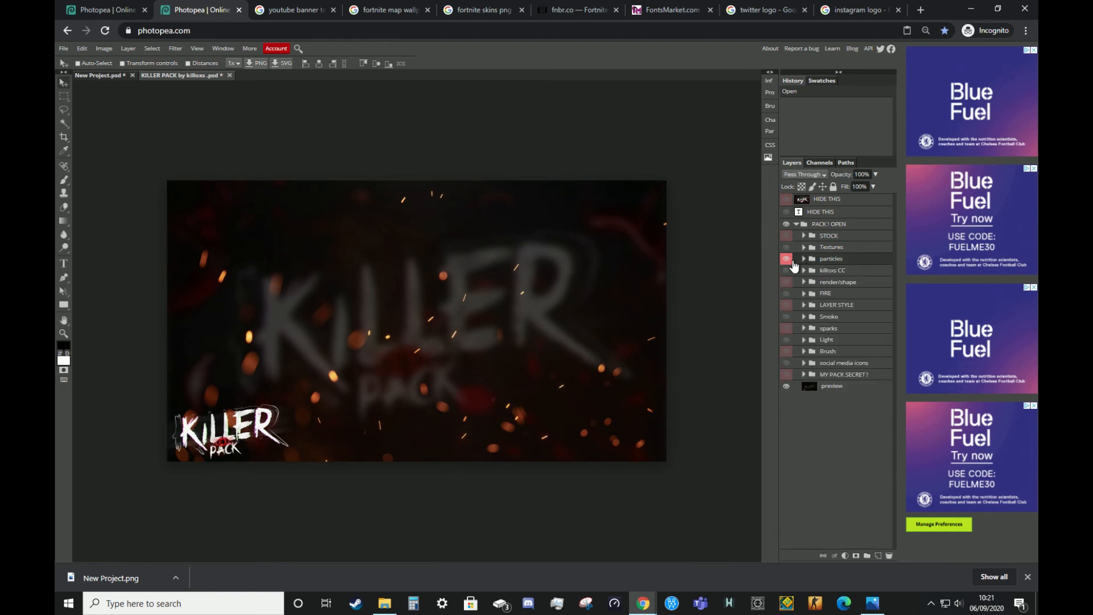
left_click(821, 319)
left_click(804, 317)
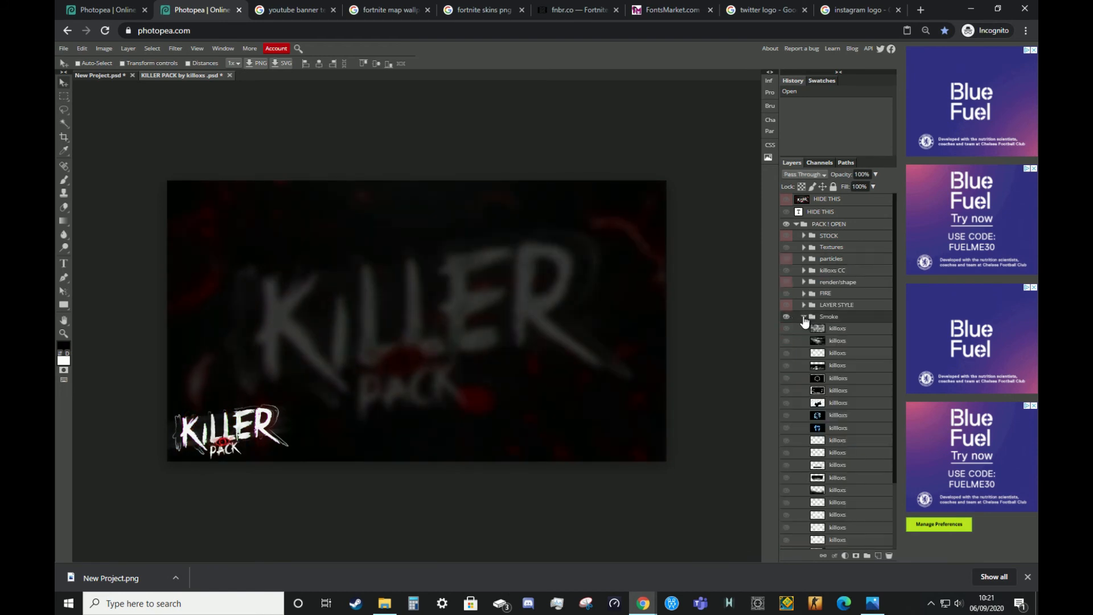
left_click(786, 365)
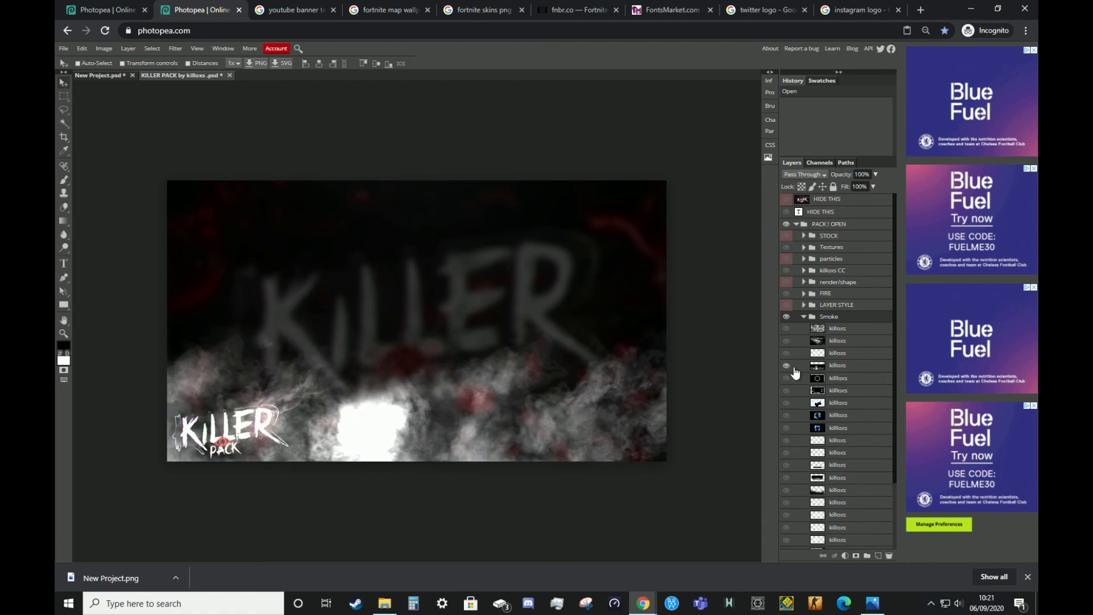
mouse_move(839, 370)
left_mouse_down()
mouse_move(378, 206)
mouse_move(159, 77)
mouse_move(108, 71)
left_mouse_up()
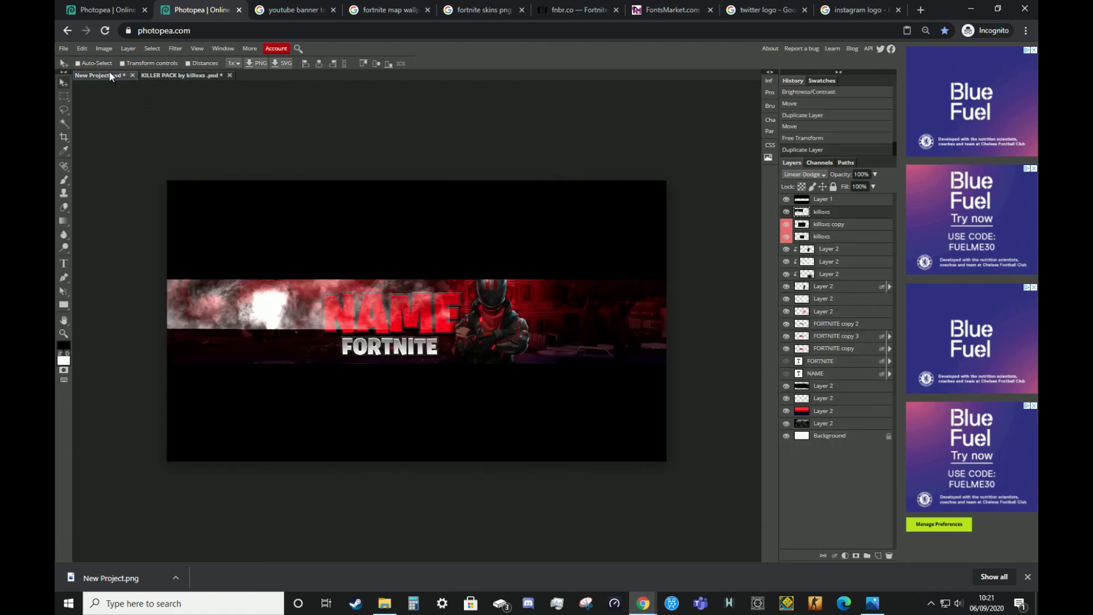
Place the smoke layer between the two particle layers, centre it along the banner's lower edge and enlarge it to about 123.86%
left_click_drag(823, 214, 825, 246)
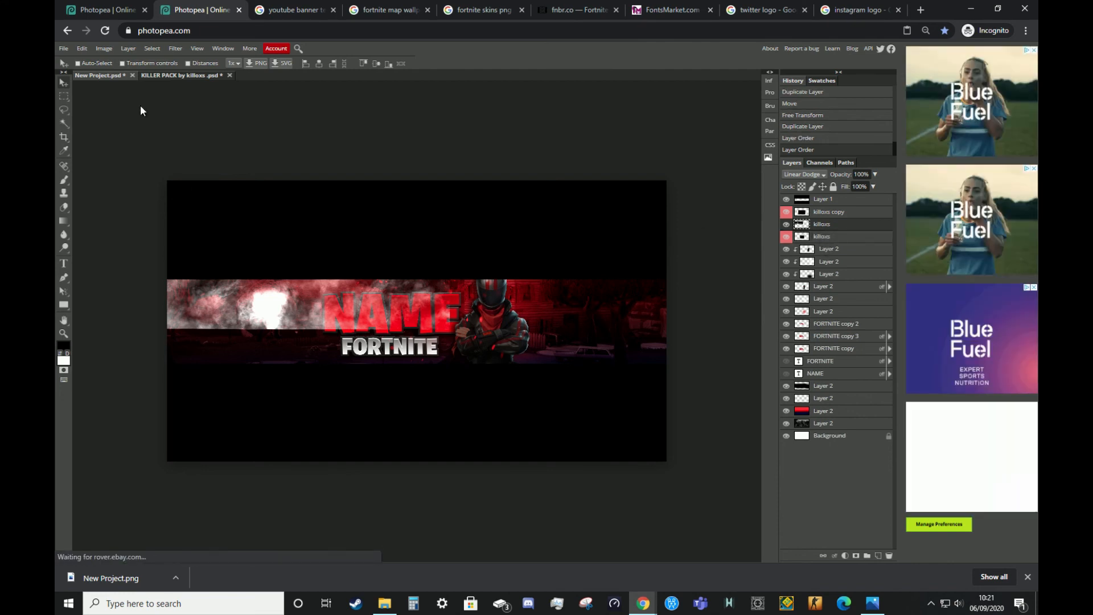
left_click(122, 63)
left_click_drag(328, 282, 496, 360)
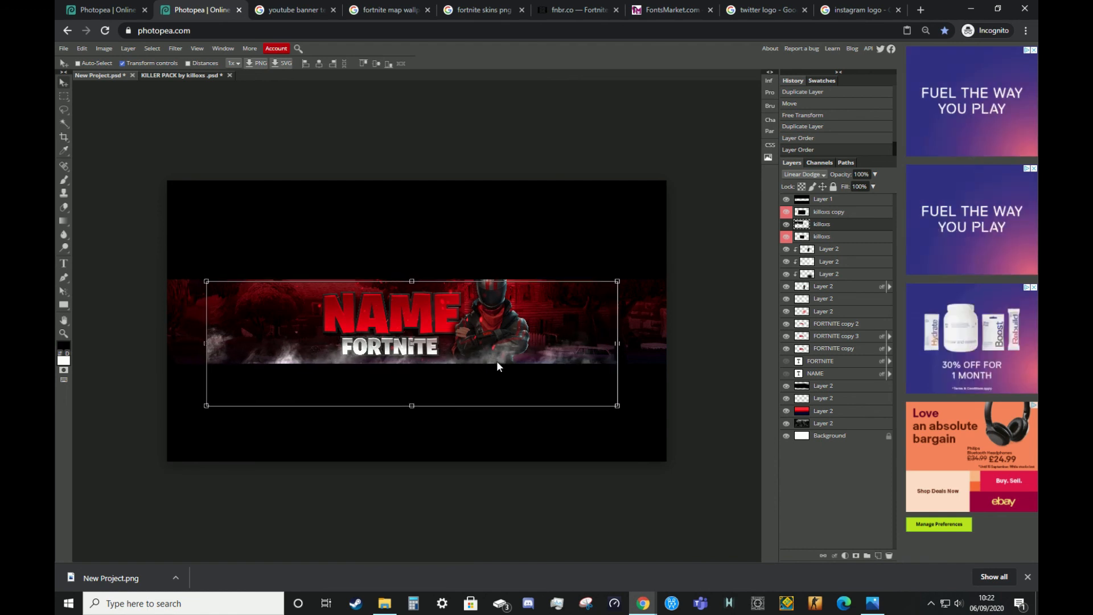
left_click_drag(621, 281, 678, 270)
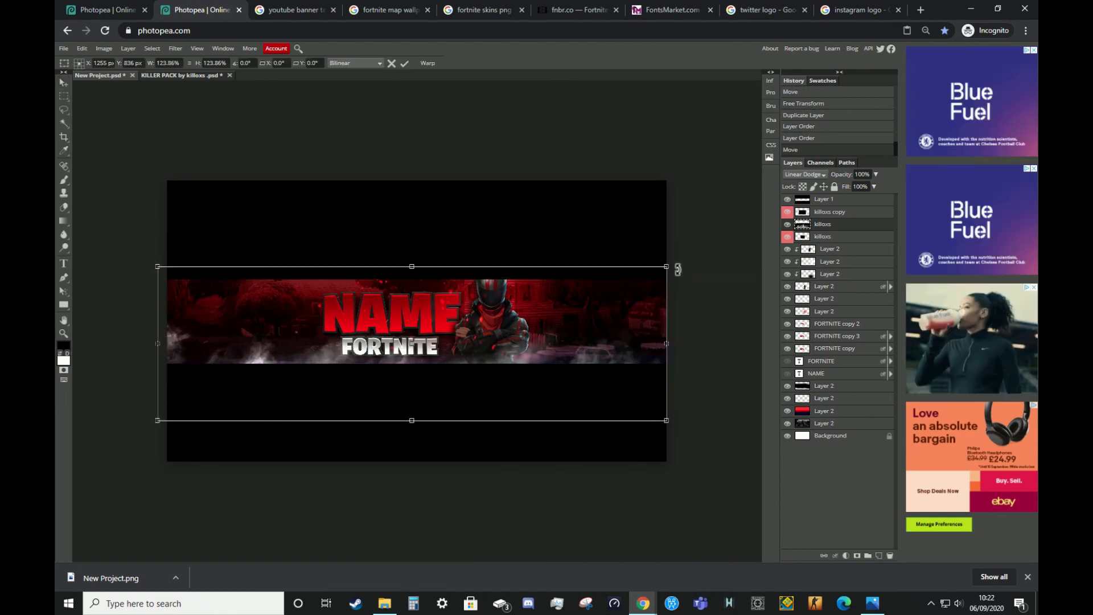
left_click(404, 63)
Adjust the smoke layer's brightness to -150 and its contrast to 46
left_click(105, 48)
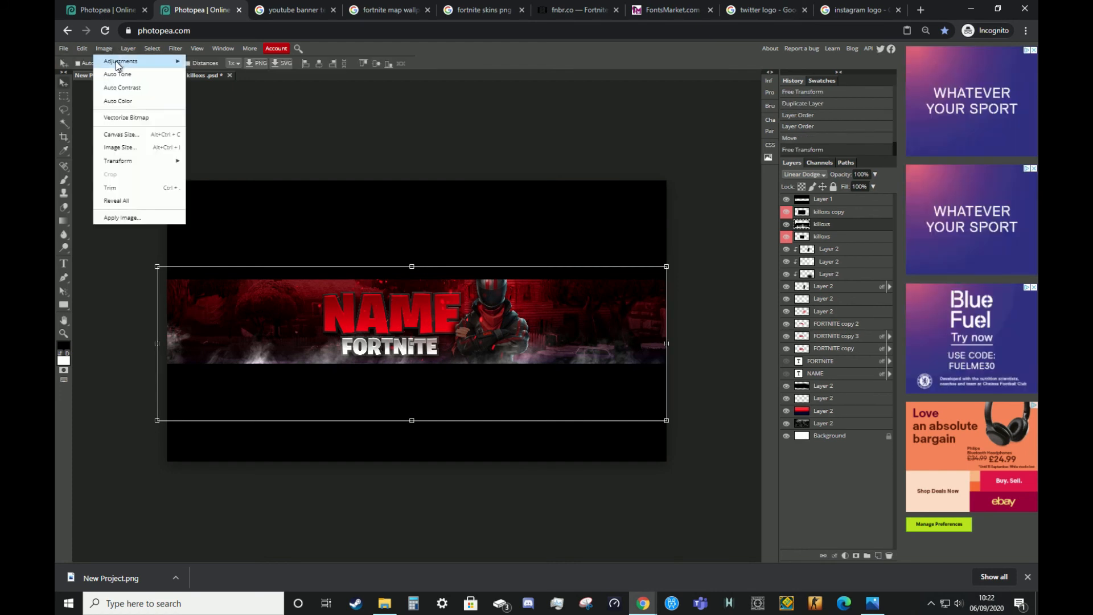
mouse_move(136, 61)
left_click(203, 62)
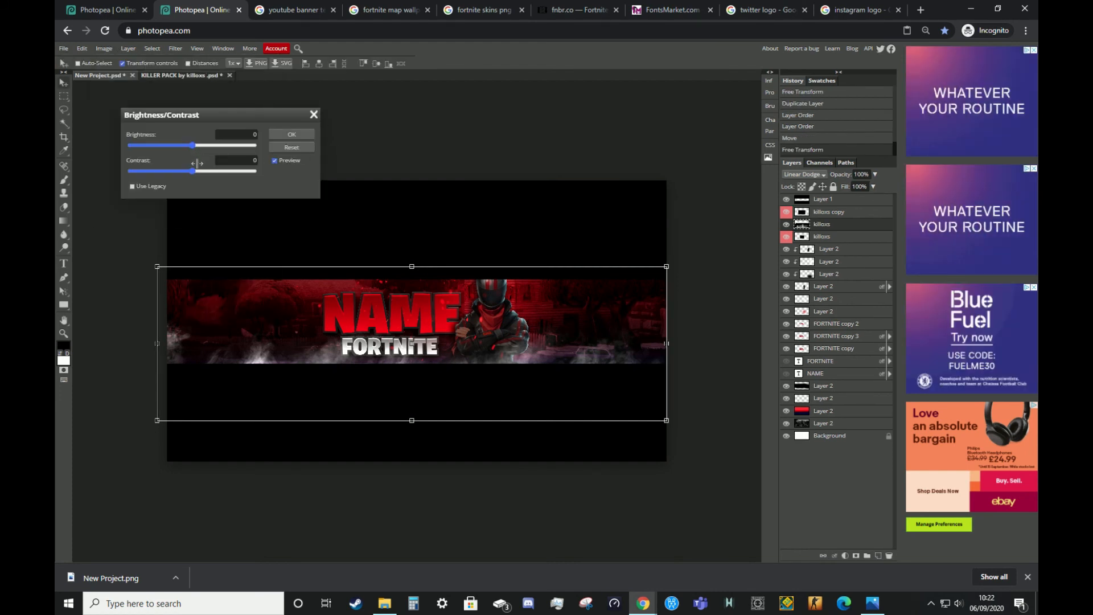
left_click_drag(193, 146, 124, 148)
left_click_drag(192, 170, 216, 171)
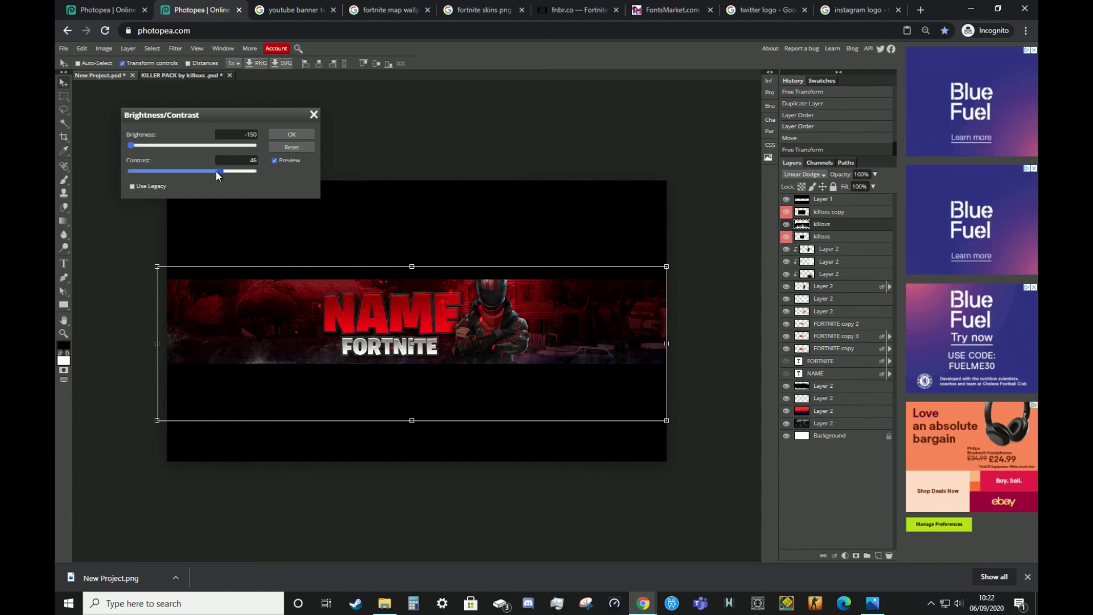
left_click(291, 134)
Tint the smoke red with a colorized Hue/Saturation adjustment at hue 0 and saturation 53
left_click(103, 48)
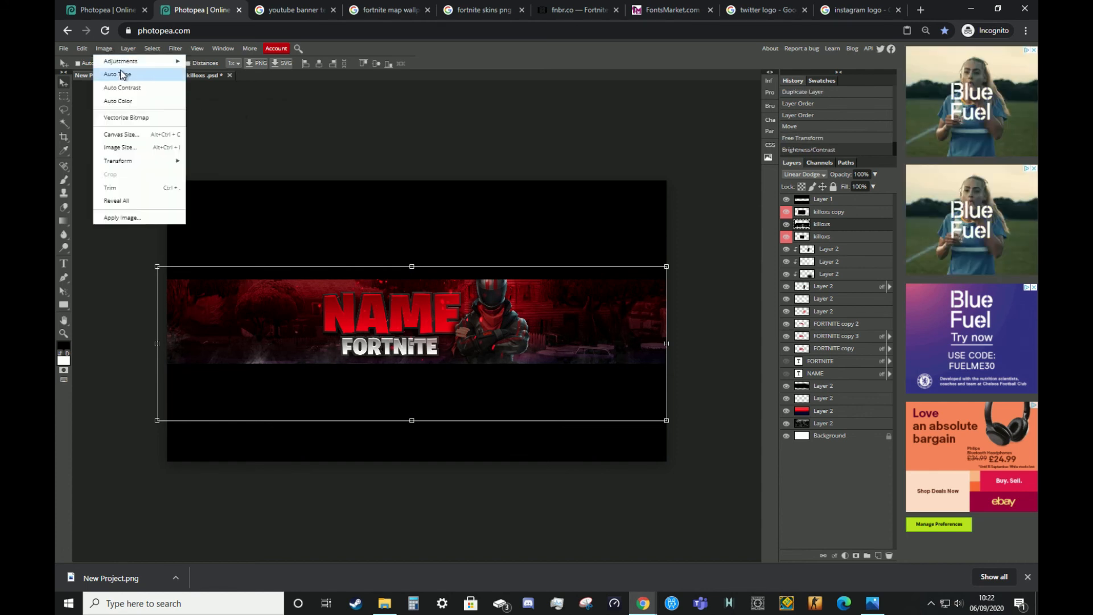
mouse_move(136, 61)
left_click(286, 146)
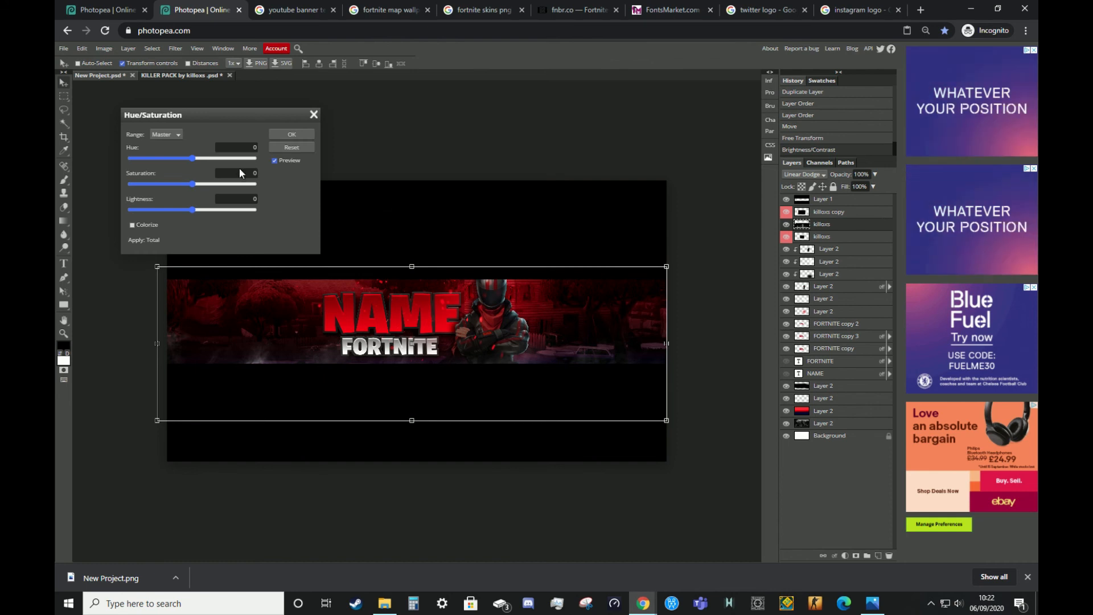
left_click(132, 224)
left_click_drag(204, 186, 225, 189)
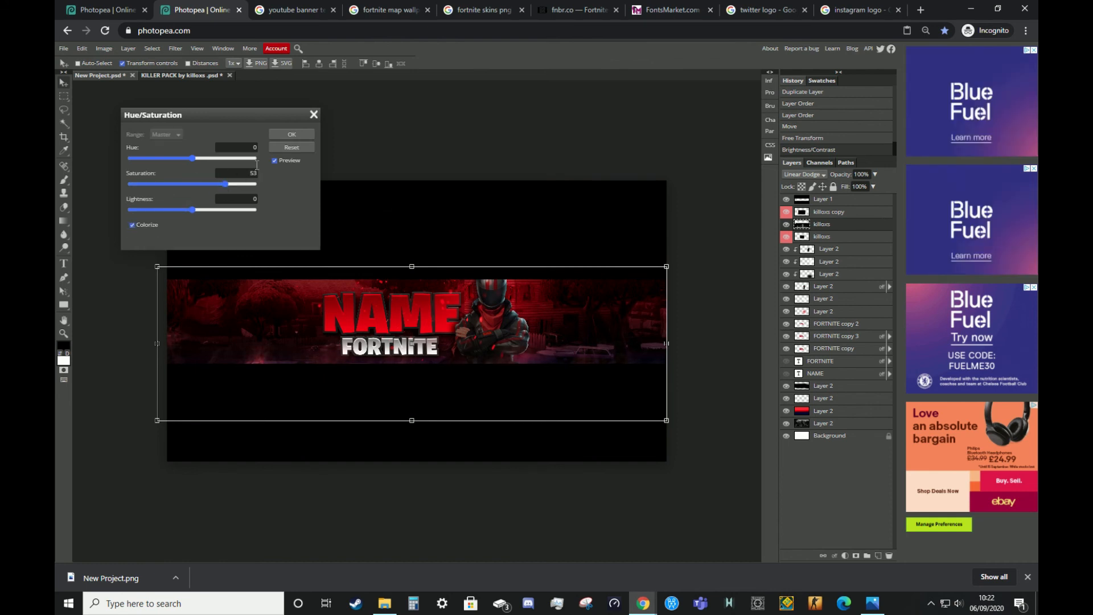
left_click(292, 135)
Turn off the transform controls and move the smoke layer below both particle layers
left_click(122, 63)
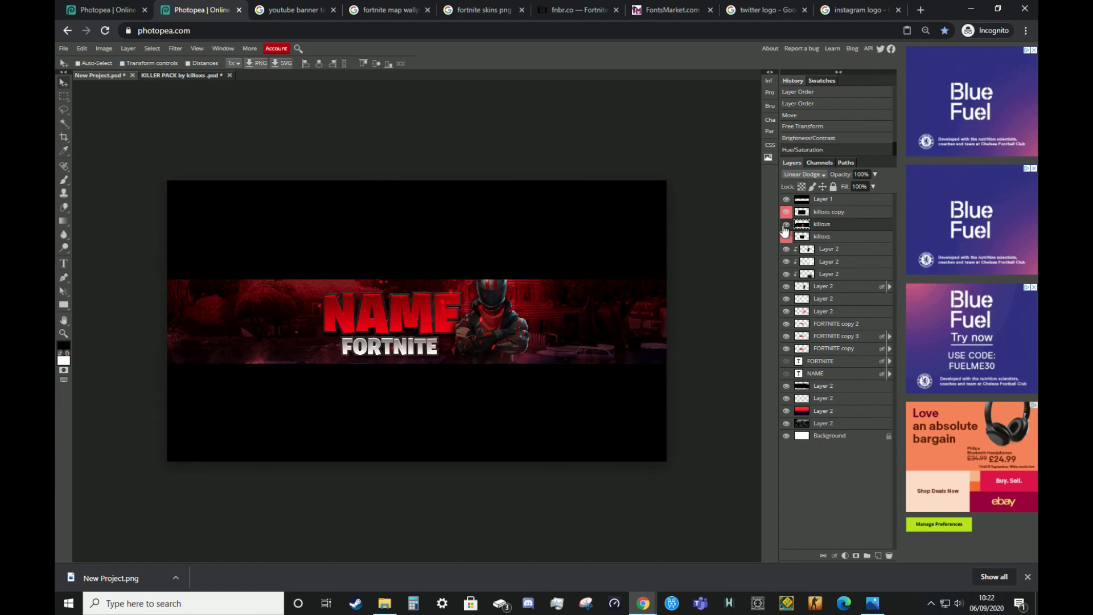
left_click_drag(825, 220, 823, 236)
left_click_drag(822, 242, 823, 244)
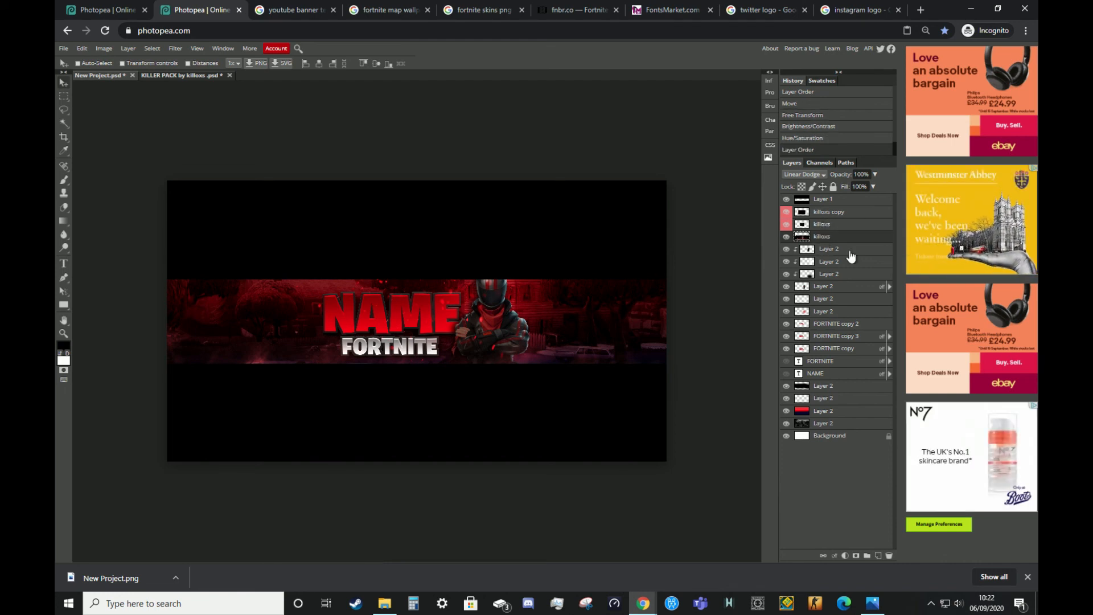
Add a new layer directly above the smoke and set the Brush colour to very dark blue, 00030f
left_click(875, 554)
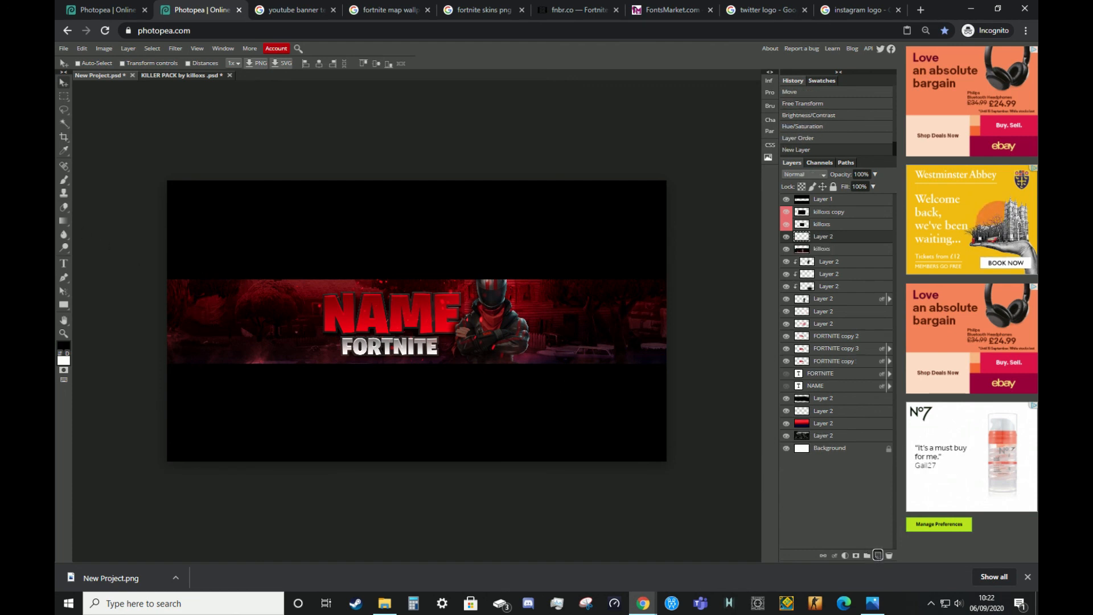
left_click(66, 178)
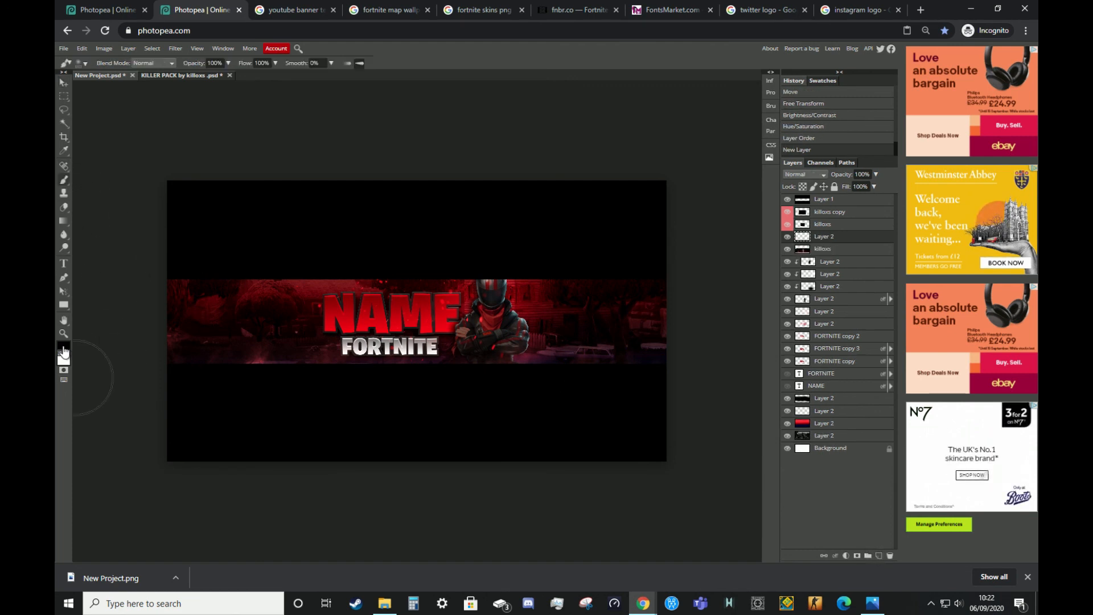
left_click(64, 347)
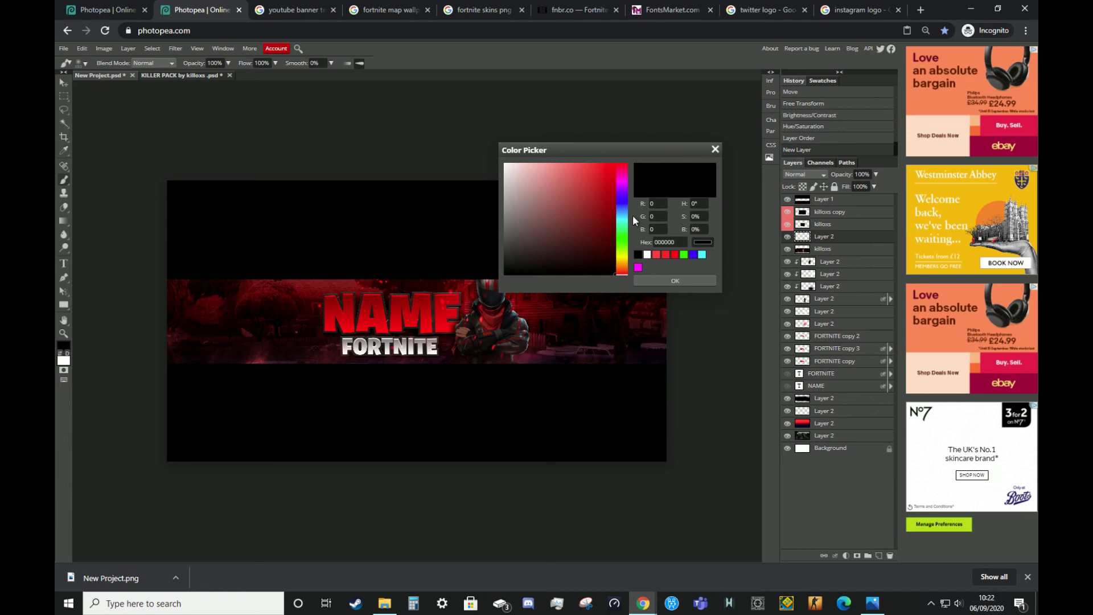
left_click(621, 202)
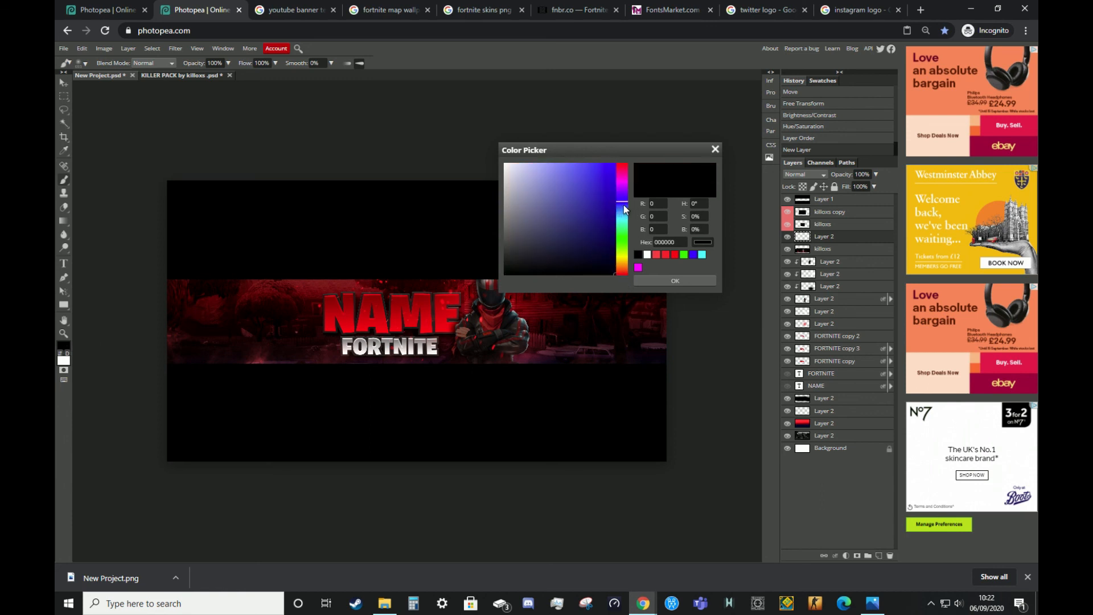
left_click_drag(624, 205, 623, 206)
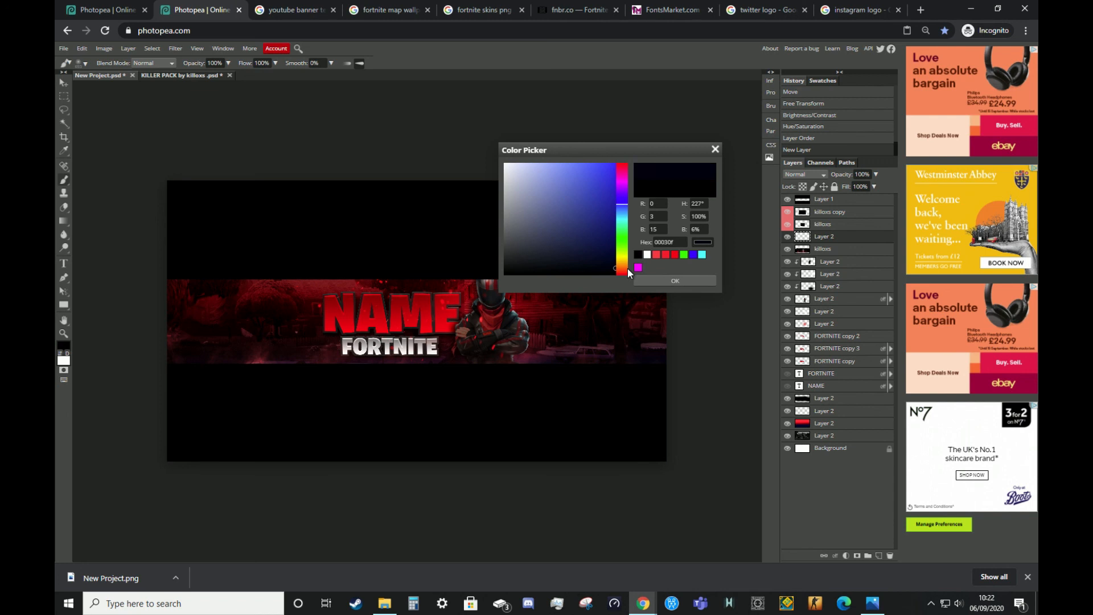
left_click(661, 282)
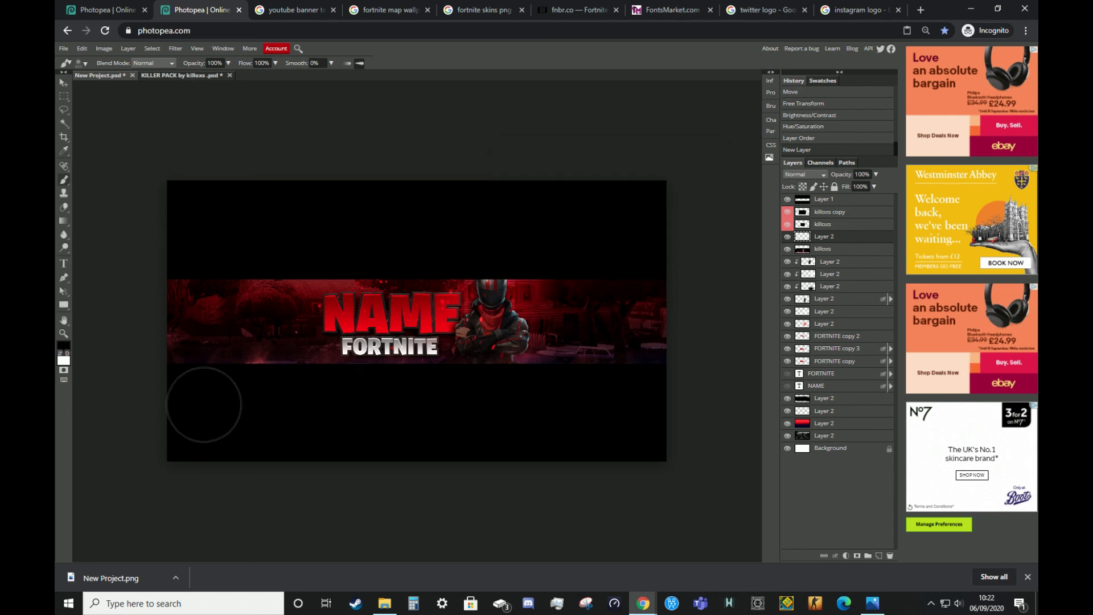
Brush dark blue along the banner's lower edge with an enlarged brush and cycle the layer's blend mode onward from Overlay
left_click_drag(296, 331, 316, 335)
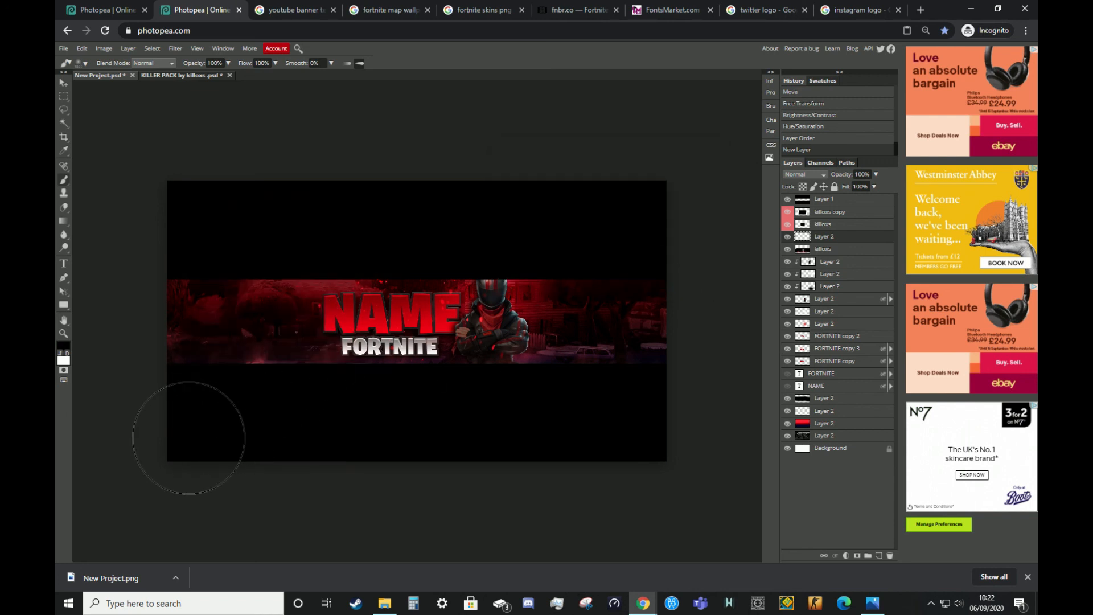
mouse_move(374, 436)
left_mouse_down()
mouse_move(598, 435)
mouse_move(746, 448)
left_mouse_up()
left_click(804, 174)
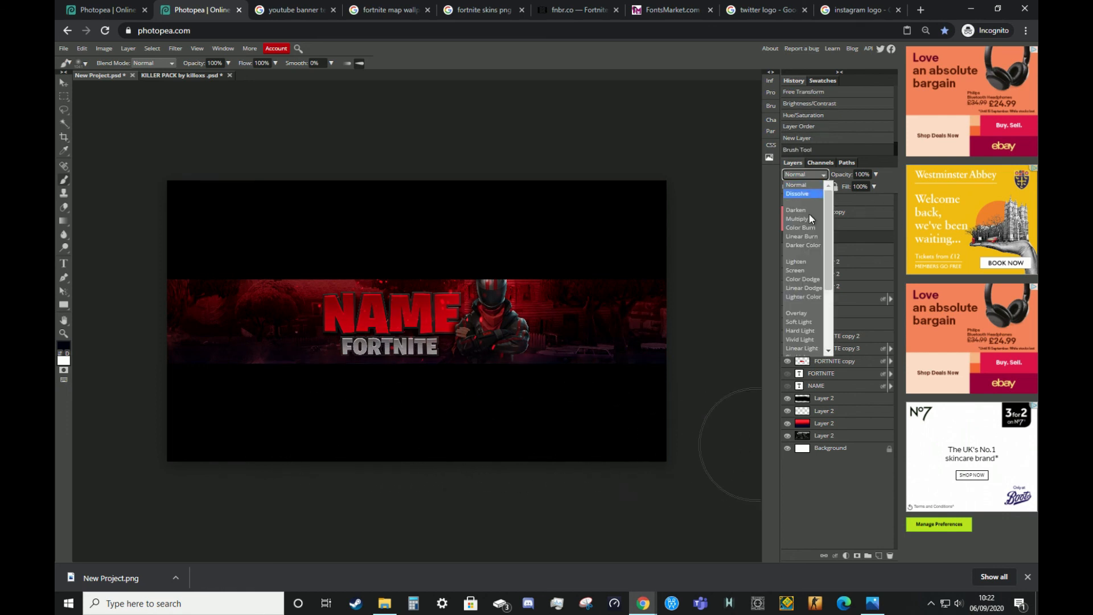
left_click(797, 313)
key("Down")
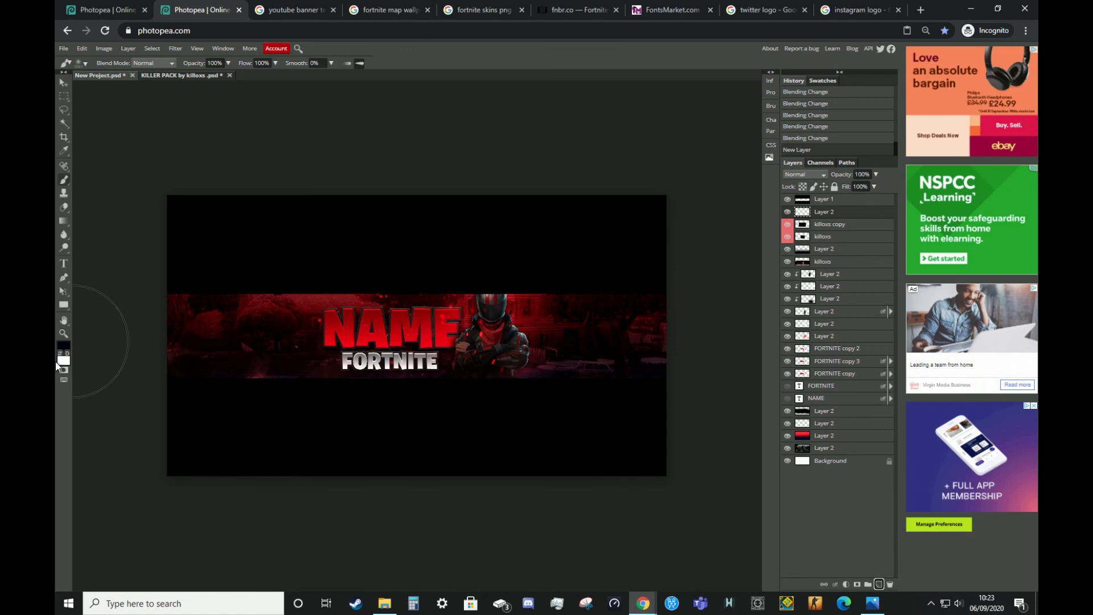
Choose a light pink as the background colour and swap it to the foreground for painting
left_click(60, 361)
left_click_drag(551, 186, 524, 163)
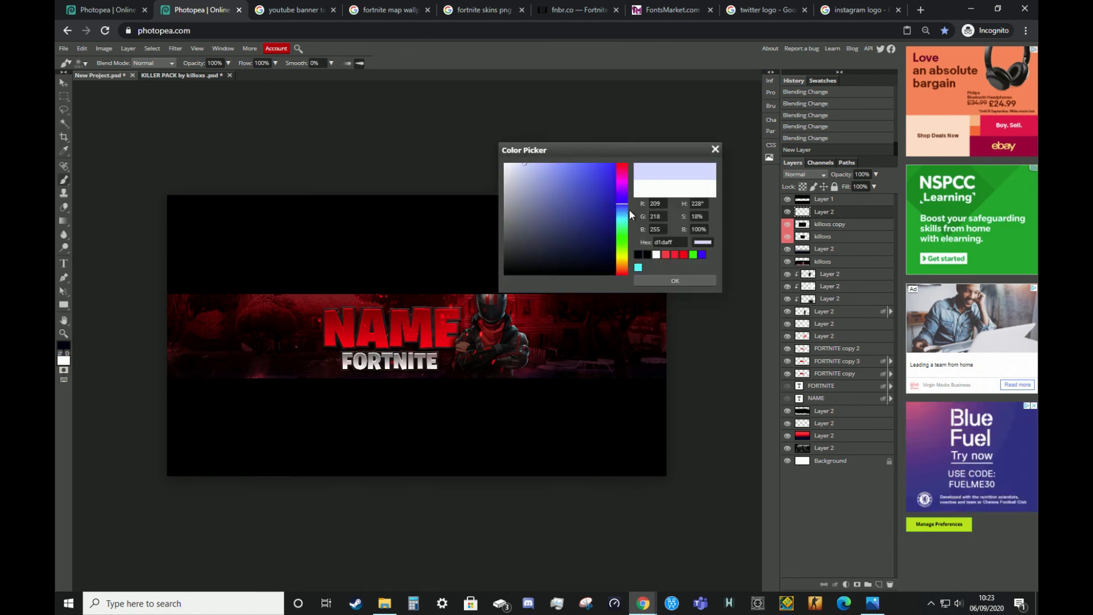
left_click_drag(622, 177, 633, 279)
left_click_drag(569, 177, 541, 127)
left_click(675, 281)
key("x")
Dab a large pink glow above the NAME lettering on the new top layer and set its blend mode to Soft Light
left_click_drag(403, 275, 468, 275)
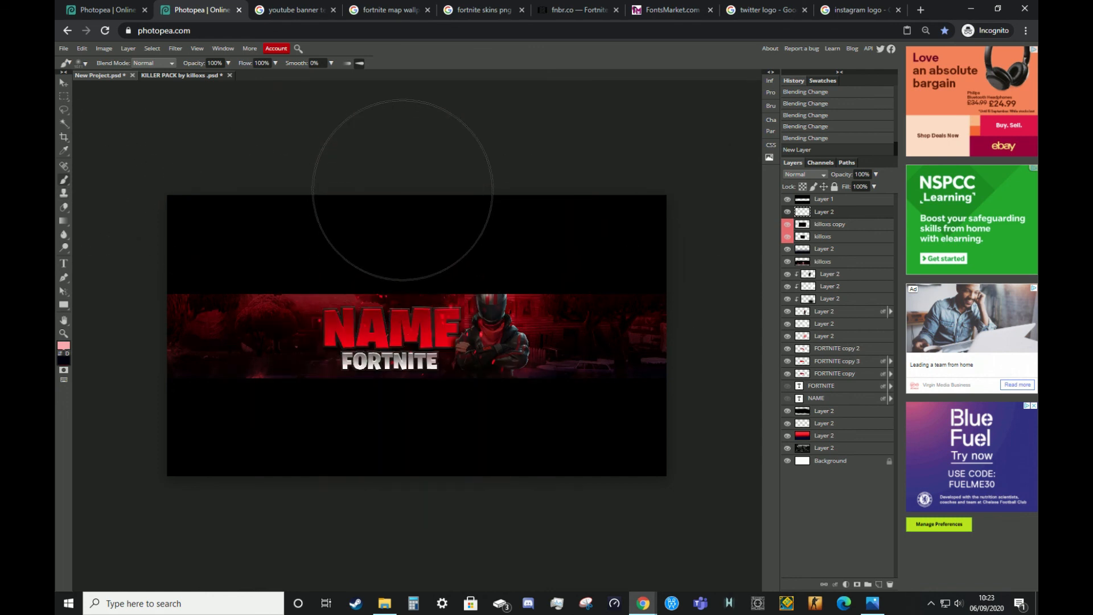
left_click(402, 189)
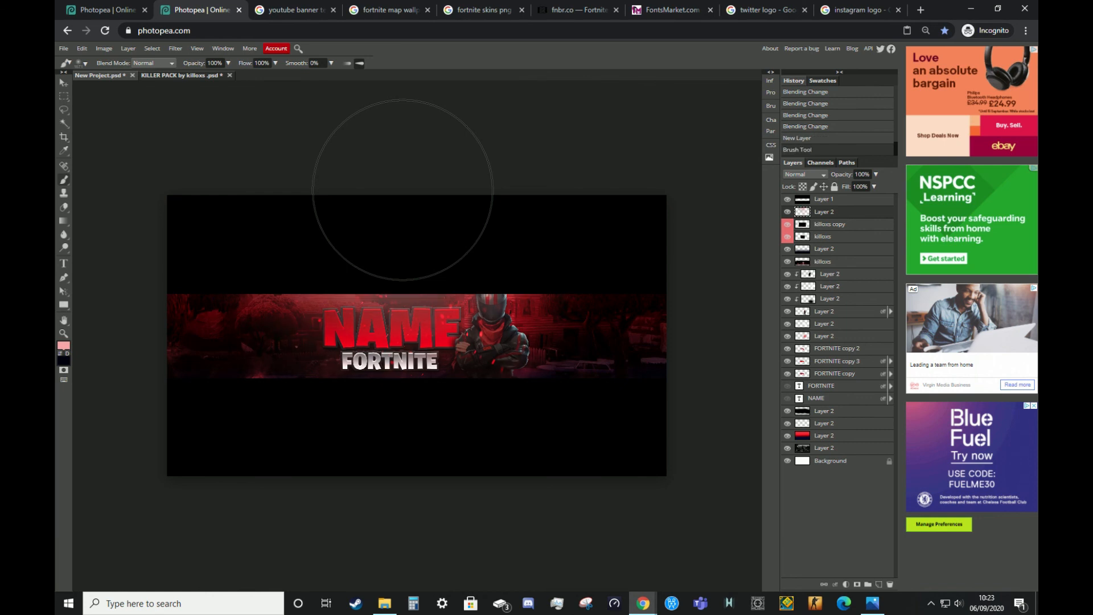
left_click(795, 176)
left_click(804, 321)
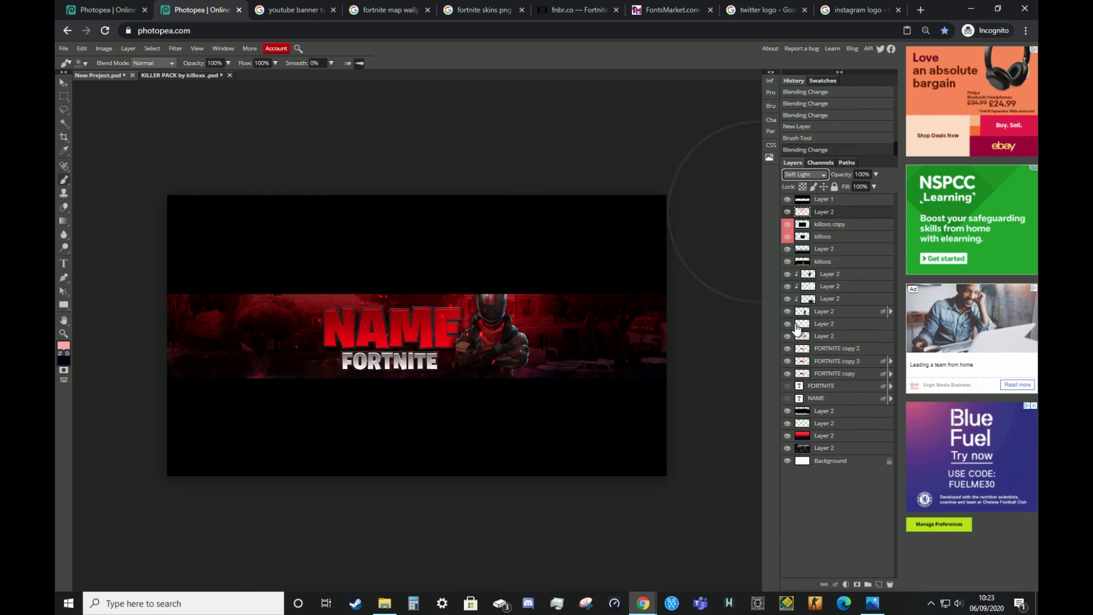
Dab a smaller pink glow above the NAME lettering on another new layer and lower that layer's opacity to 41%
left_click(878, 585)
mouse_move(414, 240)
left_mouse_down()
mouse_move(371, 235)
mouse_move(393, 230)
left_mouse_up()
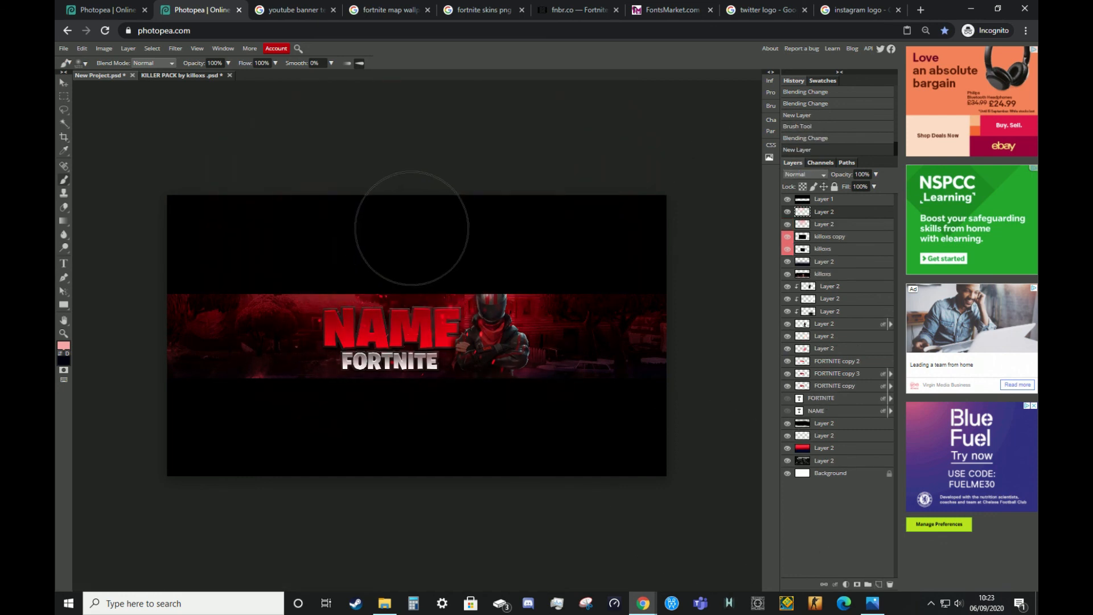
left_click(408, 226)
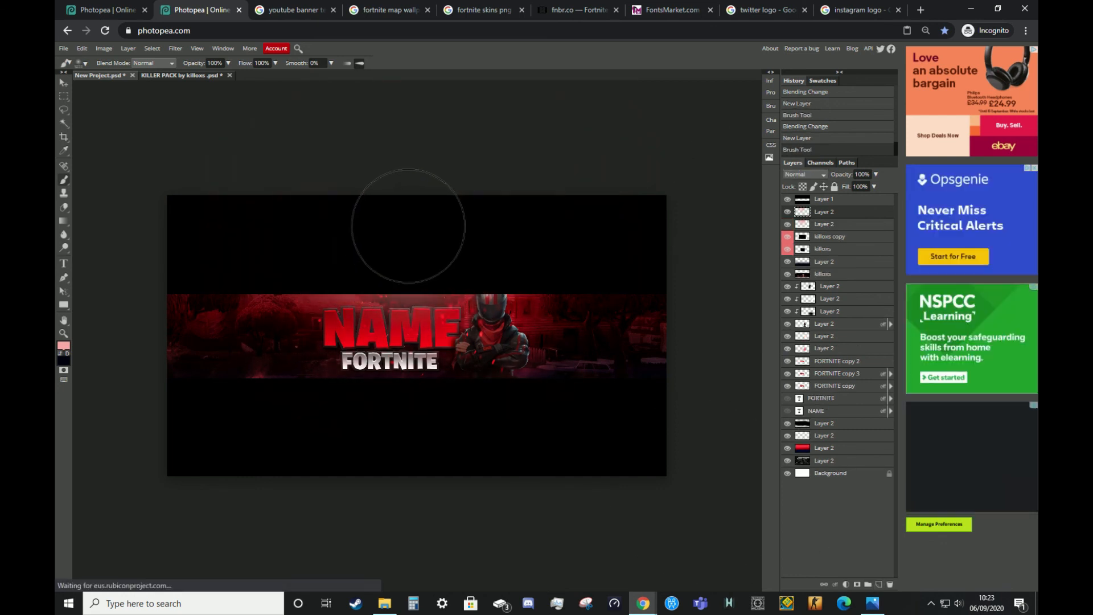
left_click(875, 175)
left_click(851, 186)
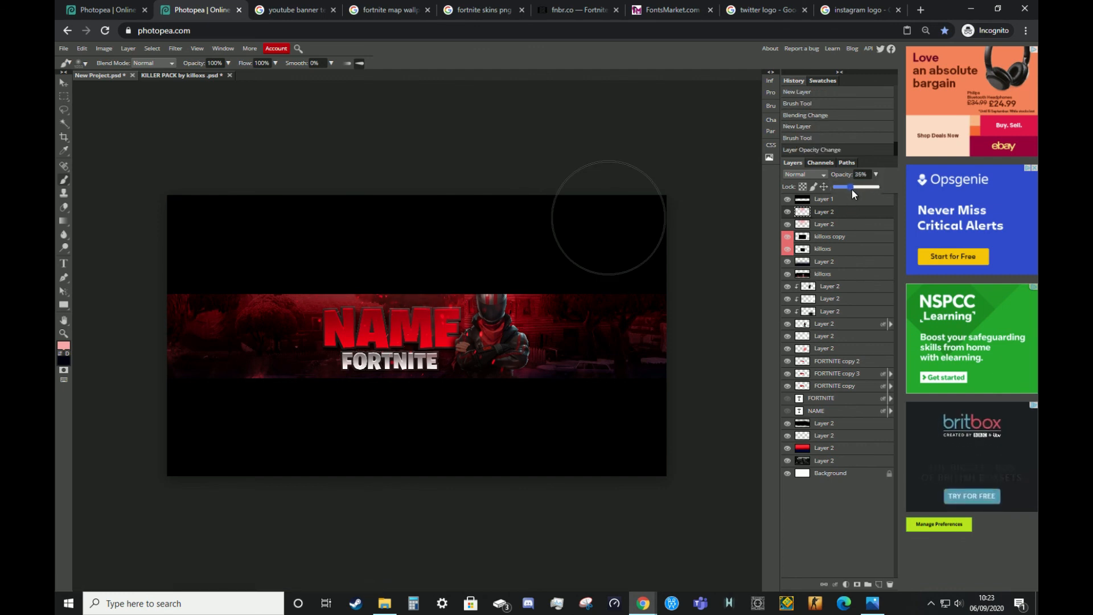
Compare the banner with the finished reference banner open in the other Photopea tab
left_click(62, 81)
left_click(110, 9)
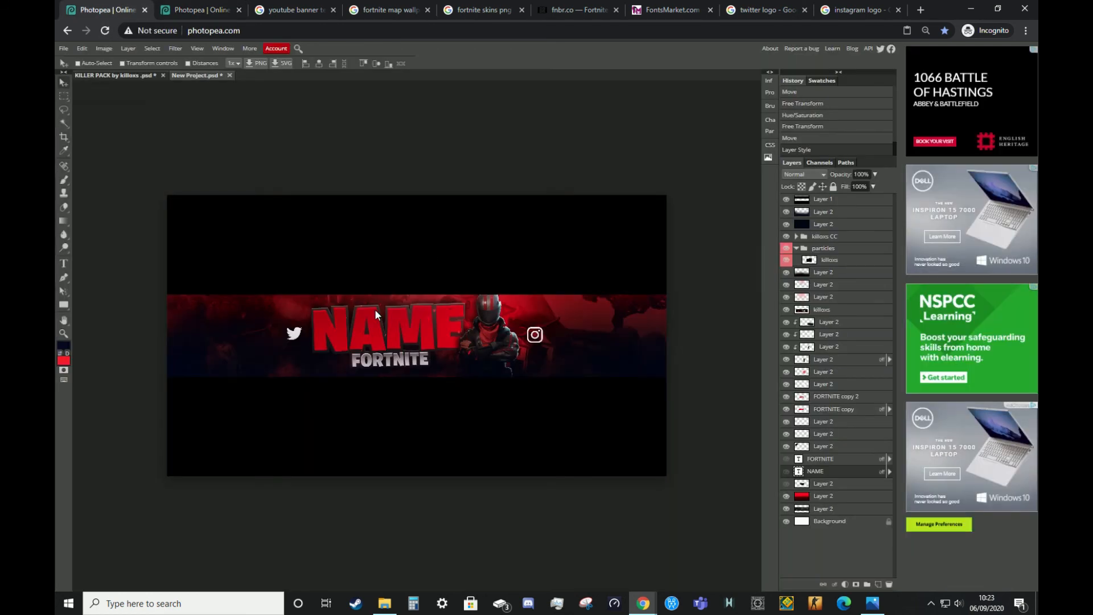
left_click(194, 10)
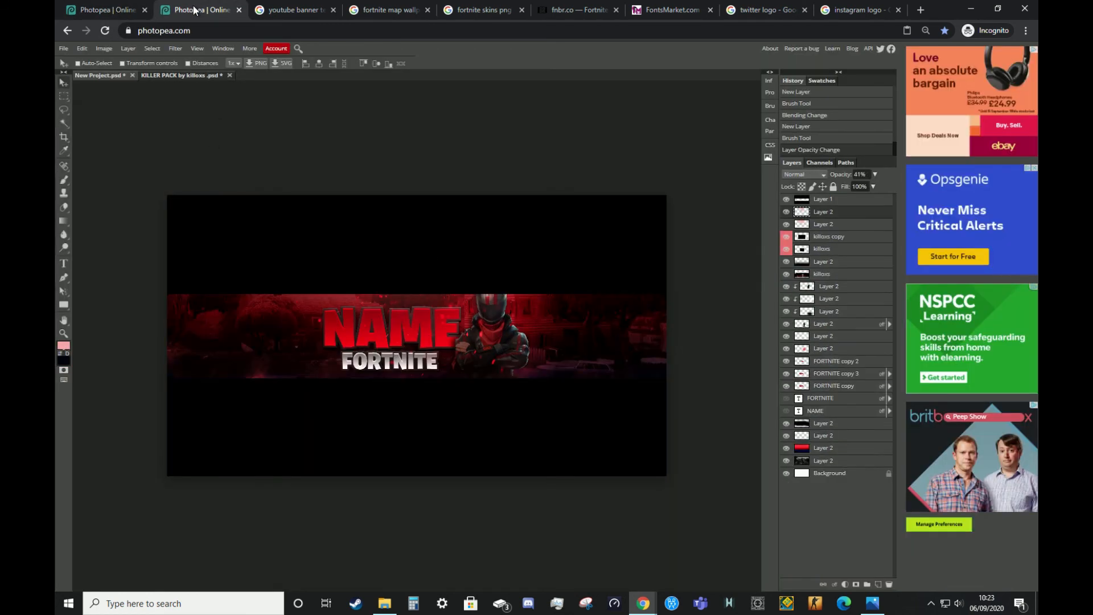
left_click(103, 10)
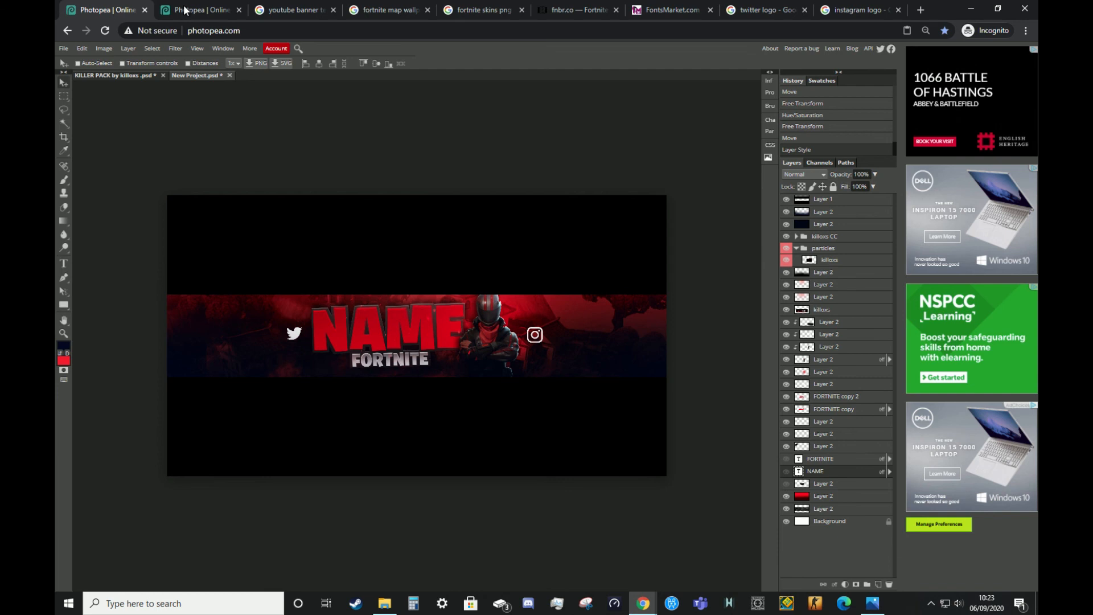
Check the banner against the reference banner and copy the black Twitter bird image from the Twitter logo search results
left_click(185, 10)
left_click(141, 11)
left_click(181, 10)
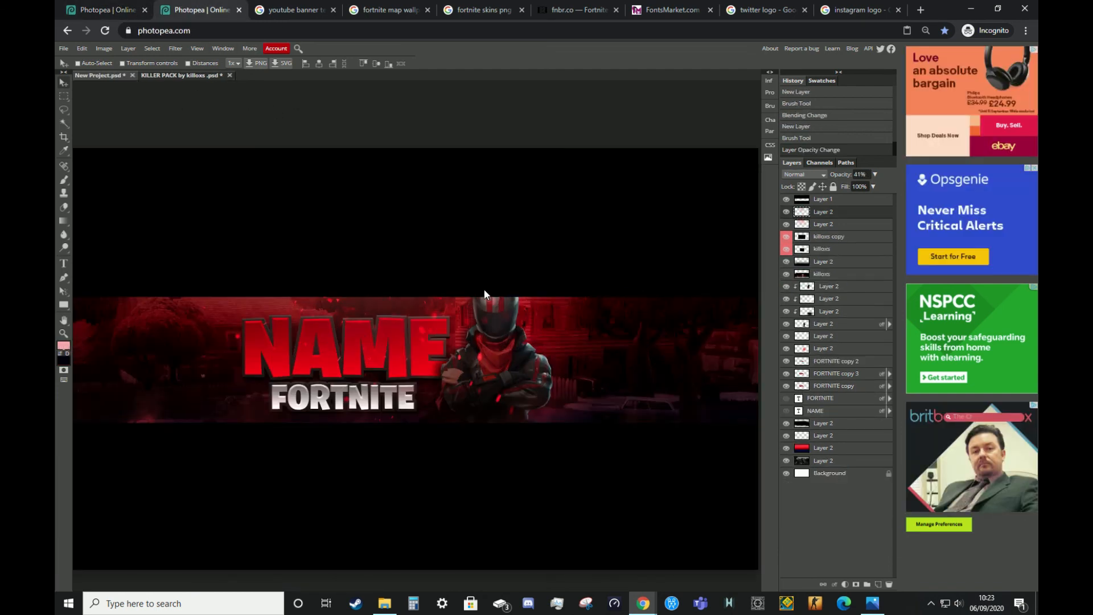
left_click(742, 12)
right_click(801, 162)
left_click(825, 281)
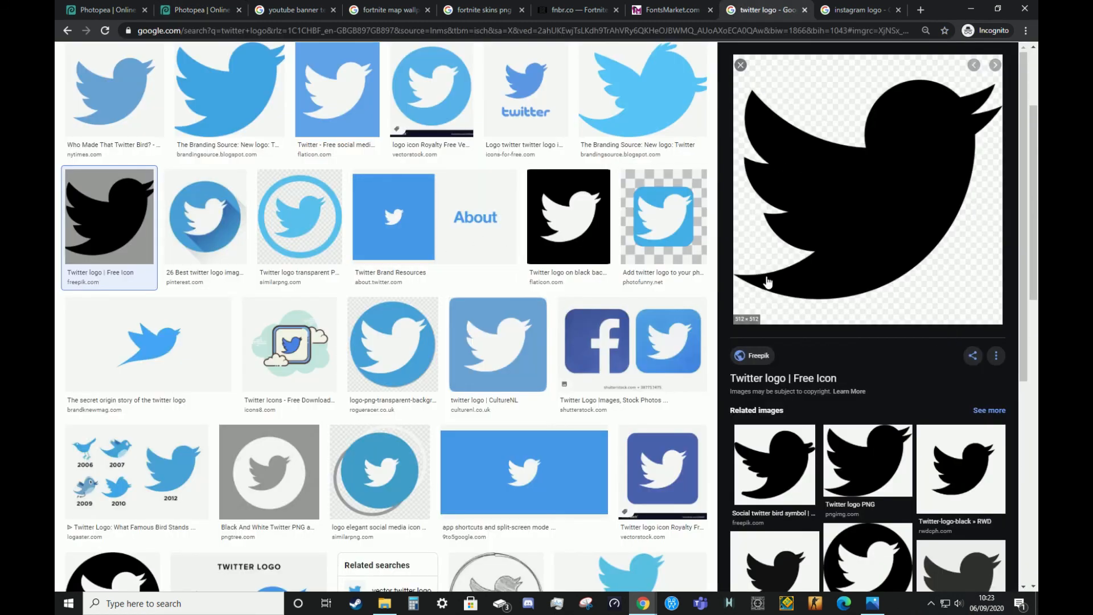
Paste the Twitter logo into the banner, place it just left of the NAME lettering and scale it down to fit inside the strip
left_click(200, 10)
key("ctrl+v")
left_click_drag(428, 336, 307, 338)
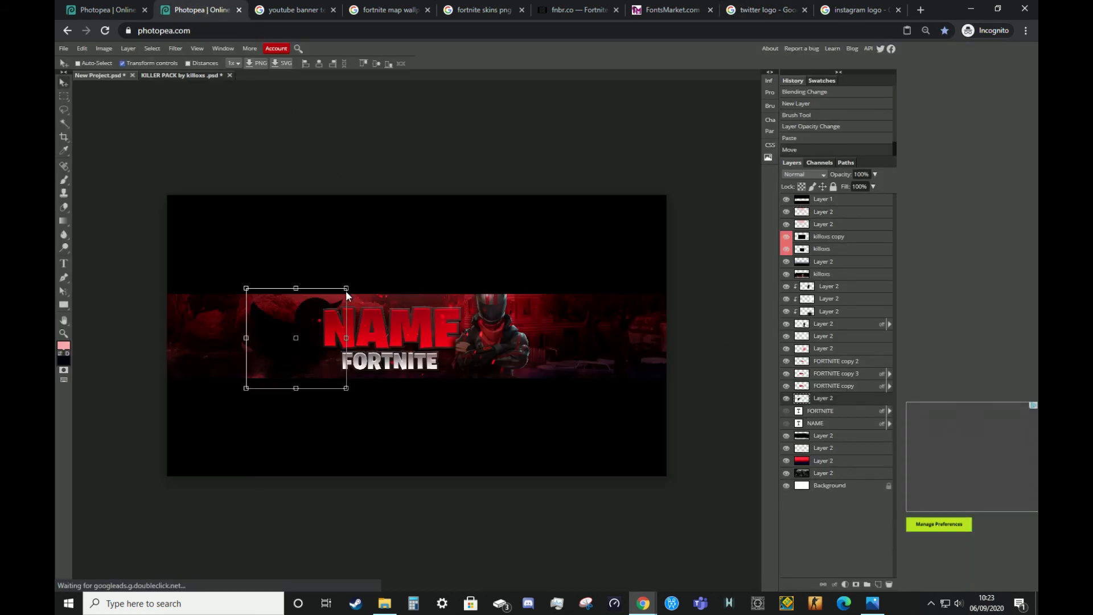
left_click_drag(346, 291, 310, 317)
left_click(404, 63)
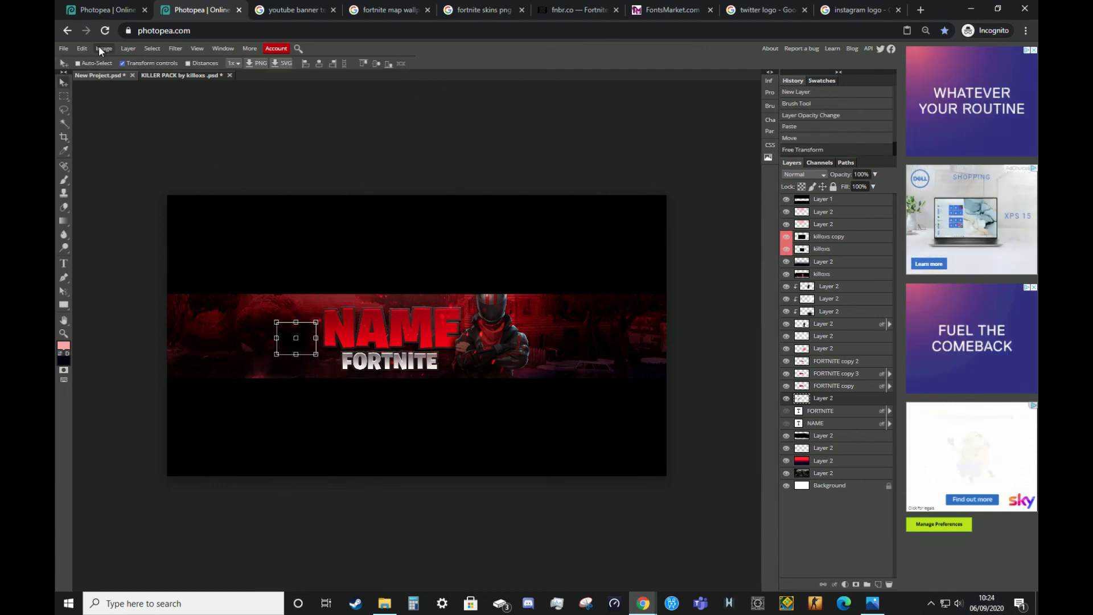
Turn the Twitter logo white with a Hue/Saturation adjustment, setting Lightness to 100
left_click(104, 48)
mouse_move(142, 61)
left_click(210, 131)
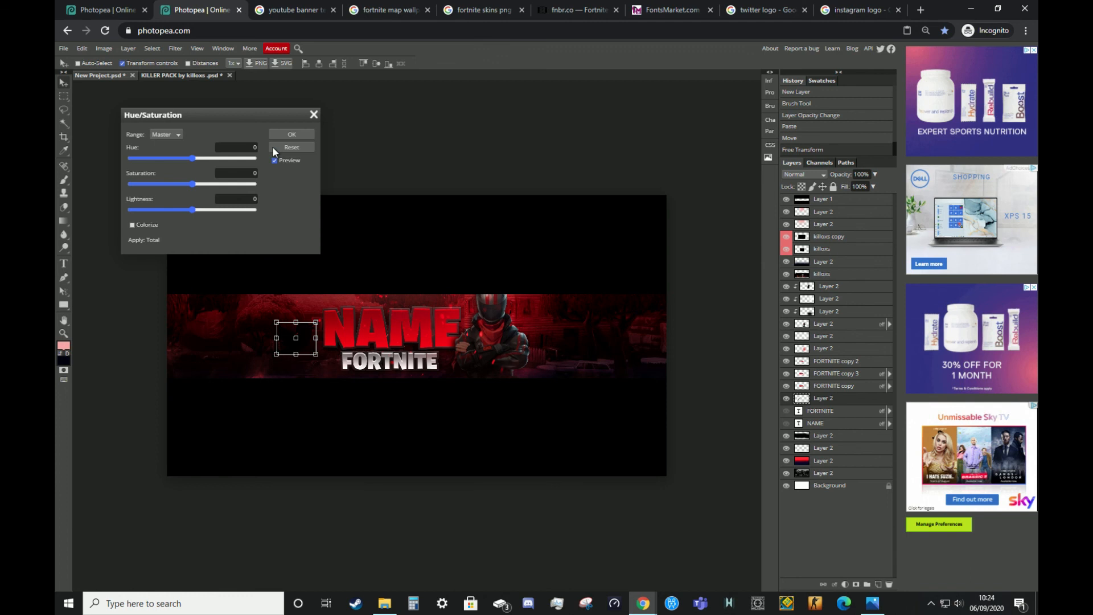
left_click_drag(194, 209, 306, 214)
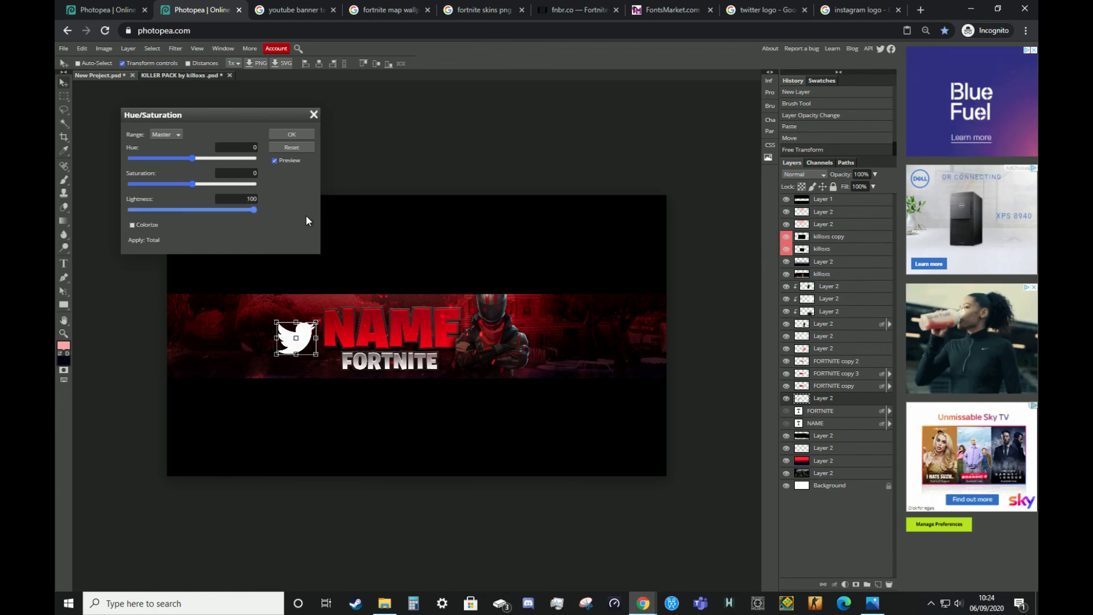
left_click(295, 133)
Scale the white Twitter logo down further and nudge it slightly closer to the NAME lettering
key("ctrl+t")
left_click_drag(316, 322, 306, 332)
left_click(405, 64)
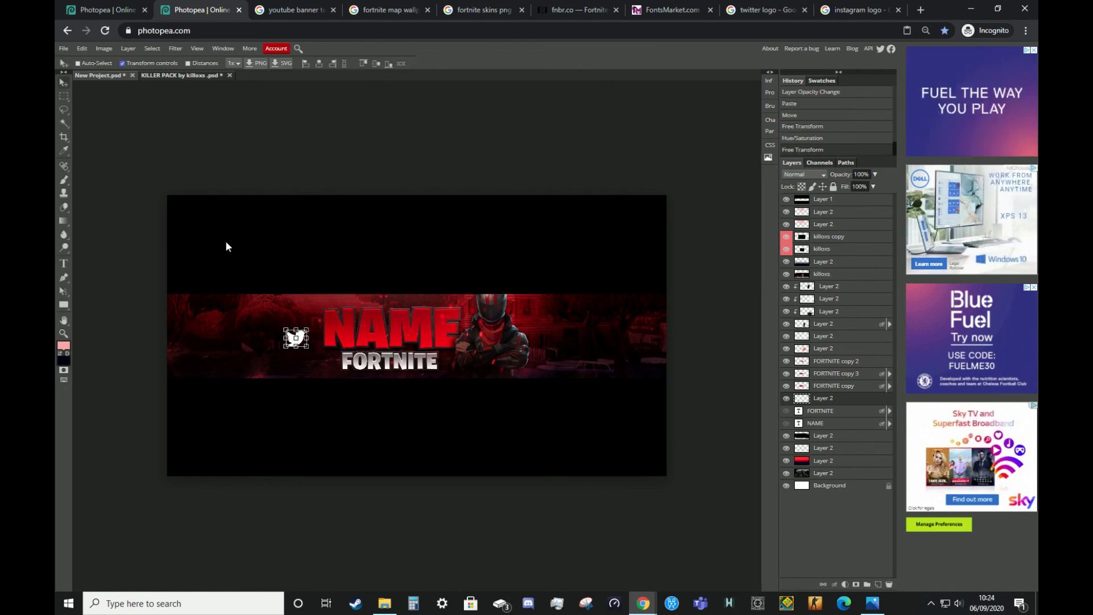
left_click(123, 63)
left_click_drag(300, 340, 305, 343)
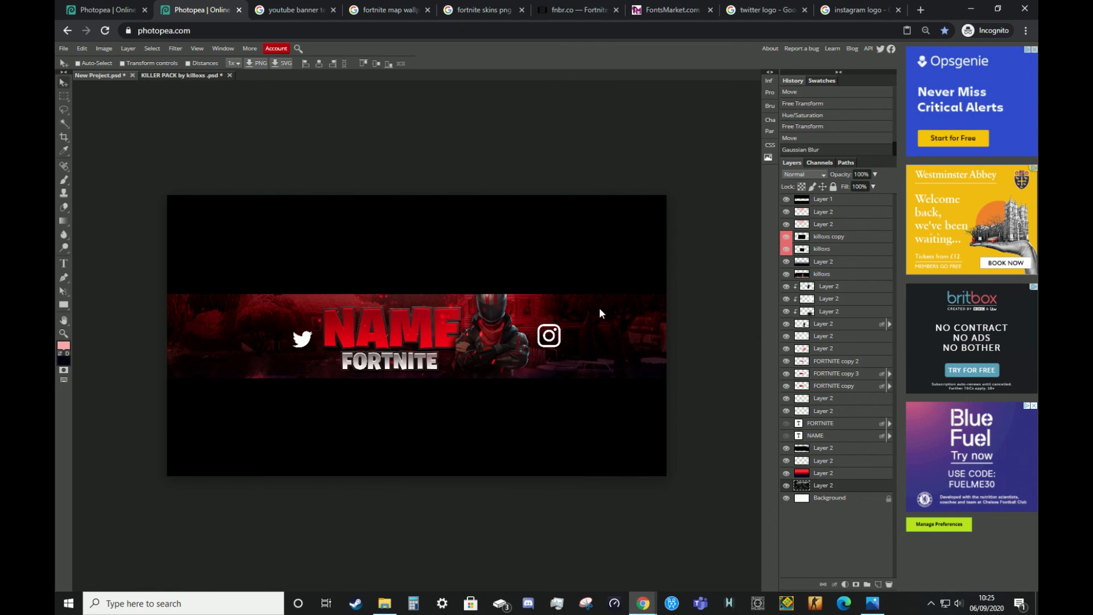
Copy the killoxs CC folder from the KILLER PACK file into the banner project, place it just below Layer 1 and move it over the banner's centre
left_click(63, 48)
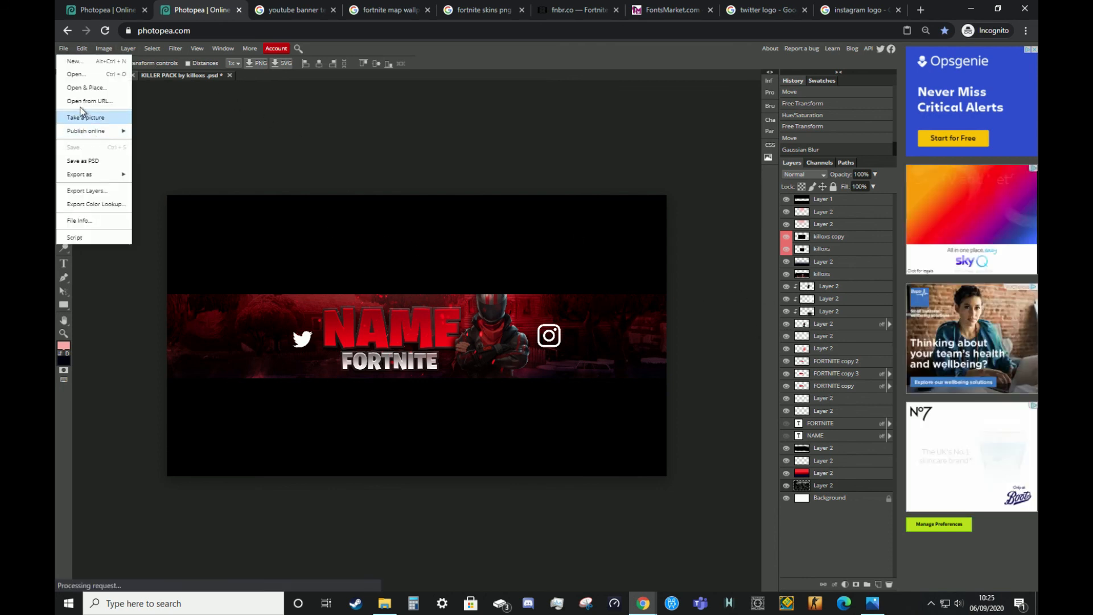
left_click(203, 112)
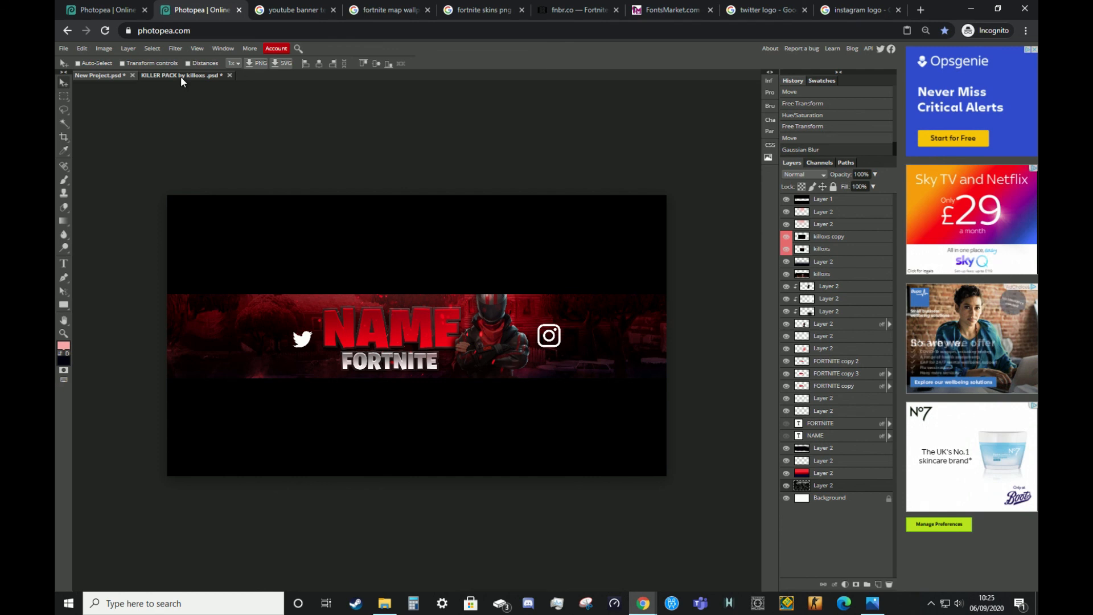
left_click(180, 76)
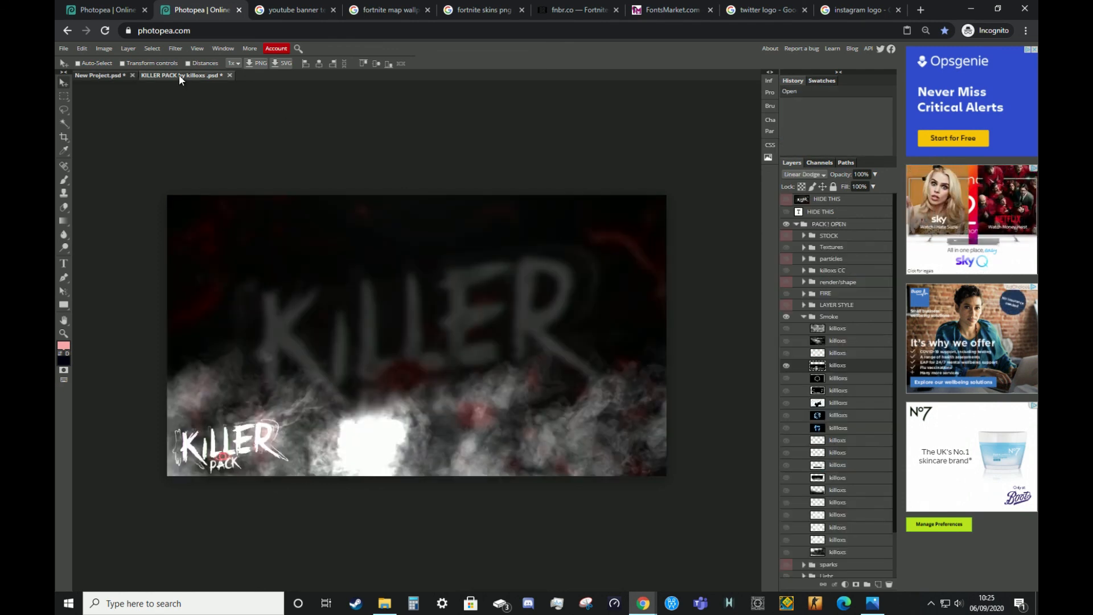
left_click(821, 270)
left_click_drag(820, 275, 857, 424)
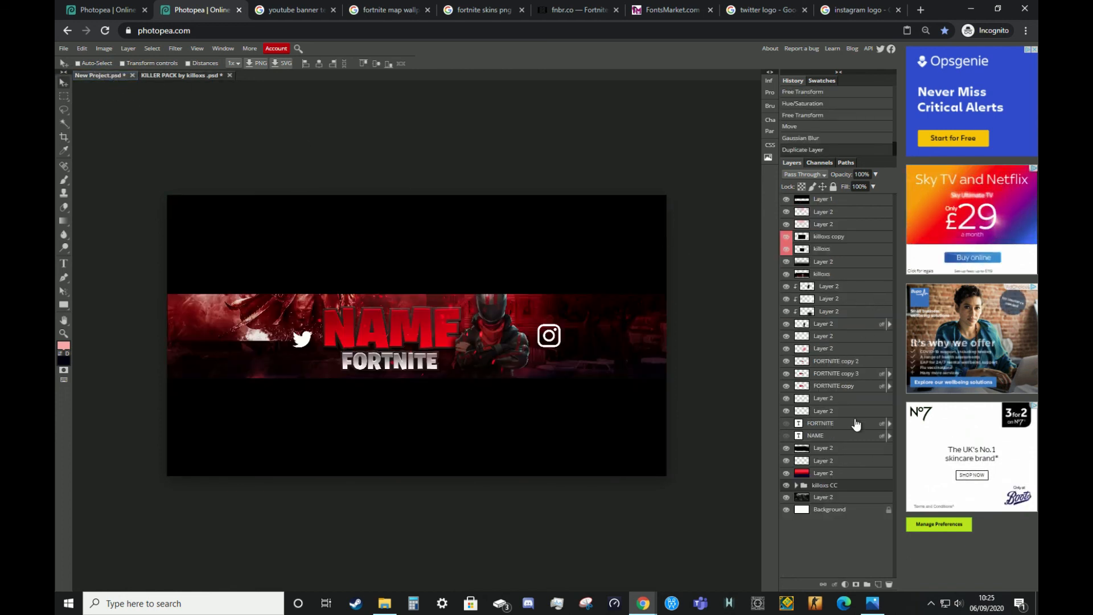
left_click_drag(855, 349, 831, 209)
left_click_drag(378, 310, 476, 357)
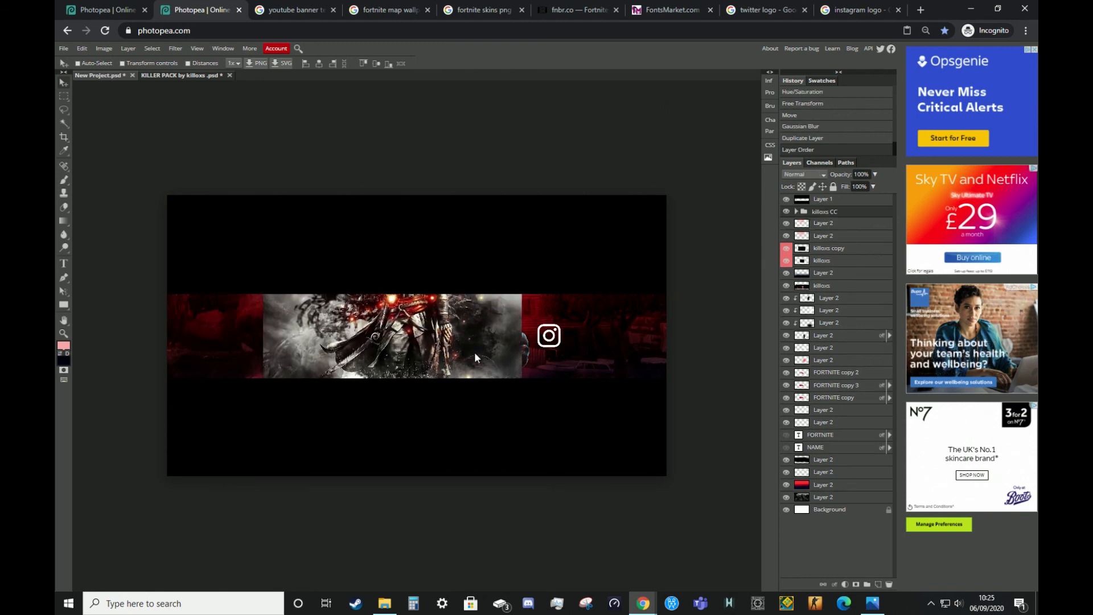
Hide the BG image in the killoxs CC folder, show colour correction group 1 and lower its opacity to 53%
left_click(795, 211)
scroll(811, 285, "down", 5)
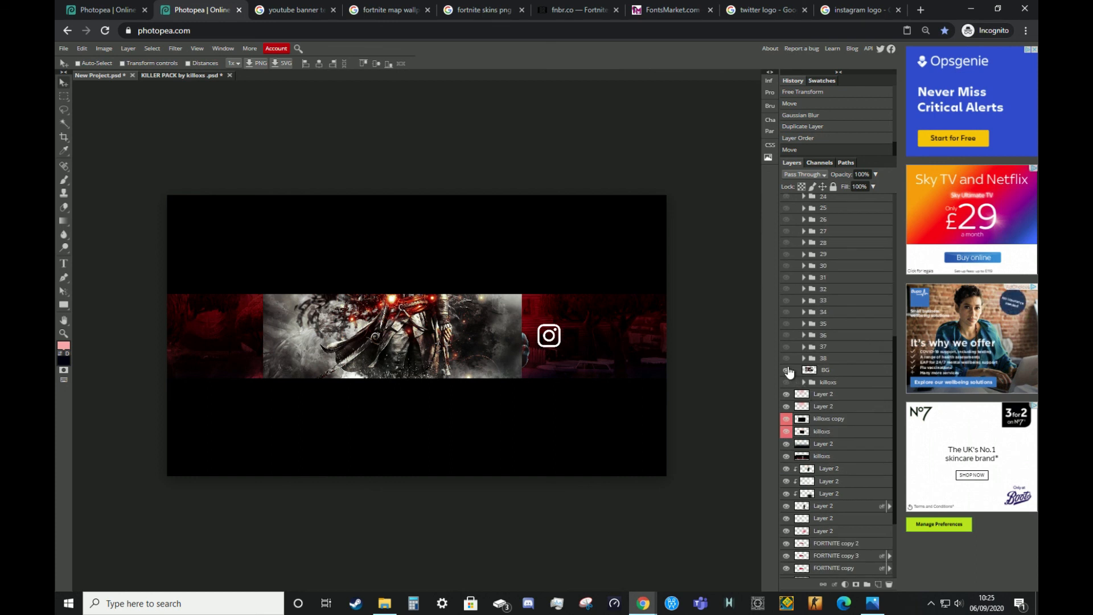
left_click(786, 369)
scroll(814, 327, "up", 5)
left_click(787, 224)
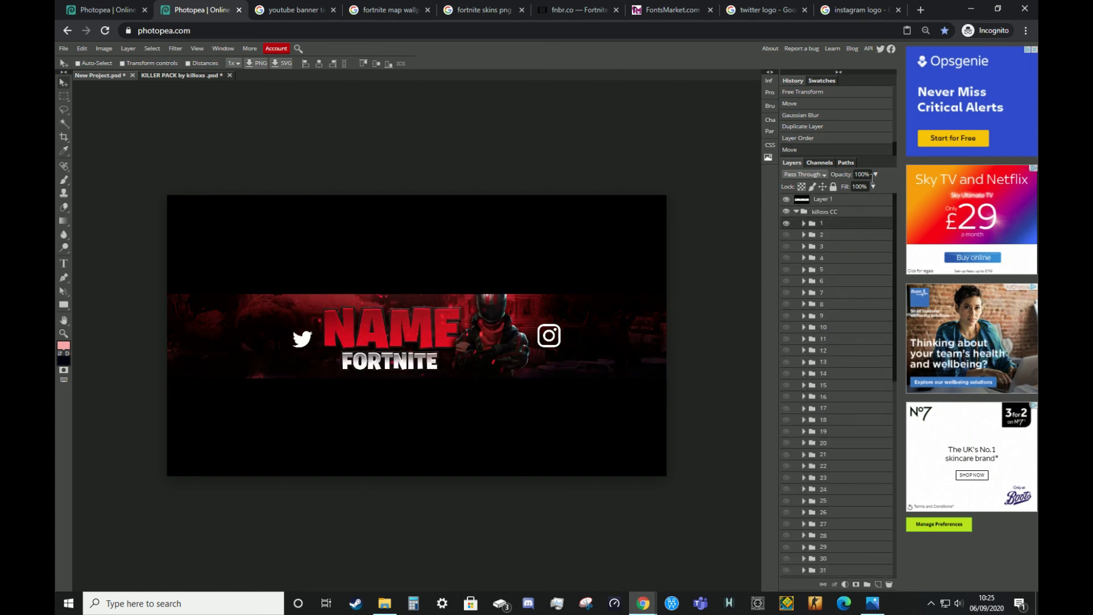
left_click_drag(874, 175, 850, 188)
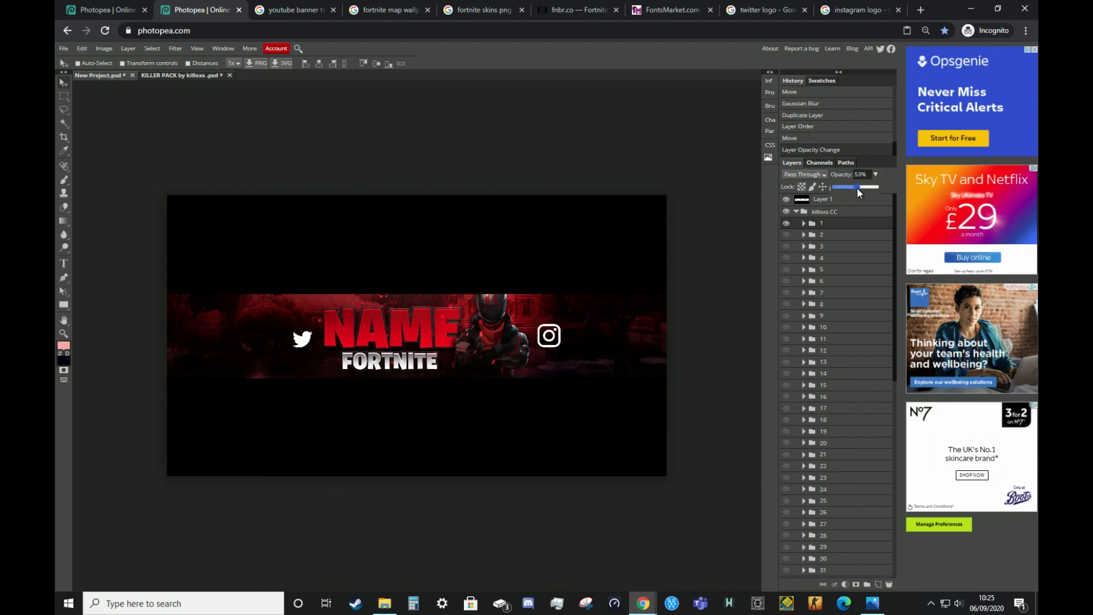
Preview colour correction groups 15 and 19 on the banner, hide them again and collapse the killoxs CC folder
left_click(831, 389)
left_click(787, 385)
left_click(808, 433)
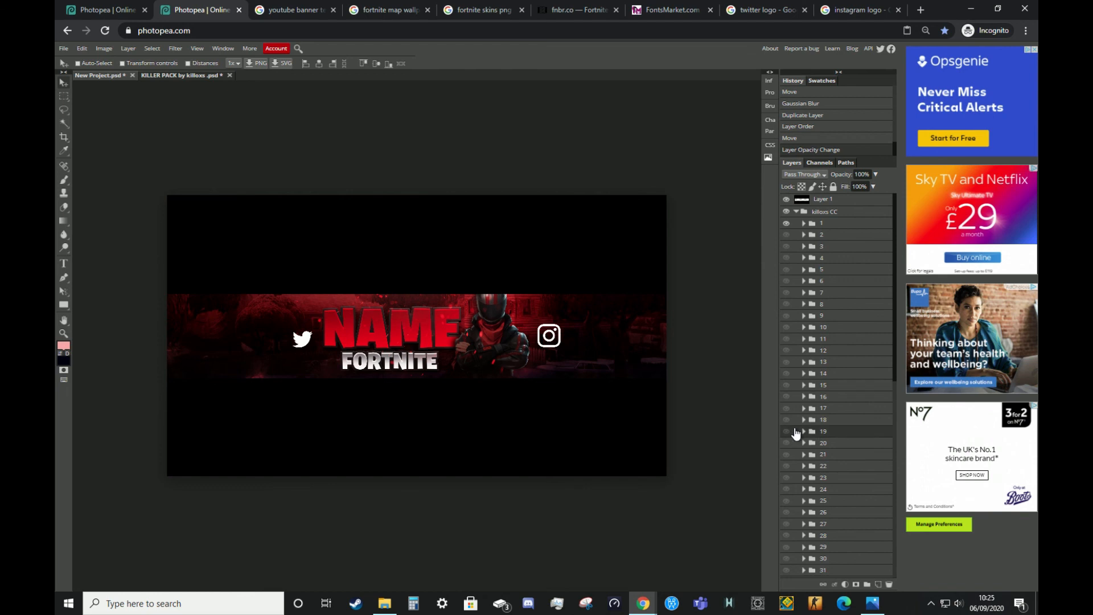
left_click(788, 432)
left_click(788, 432)
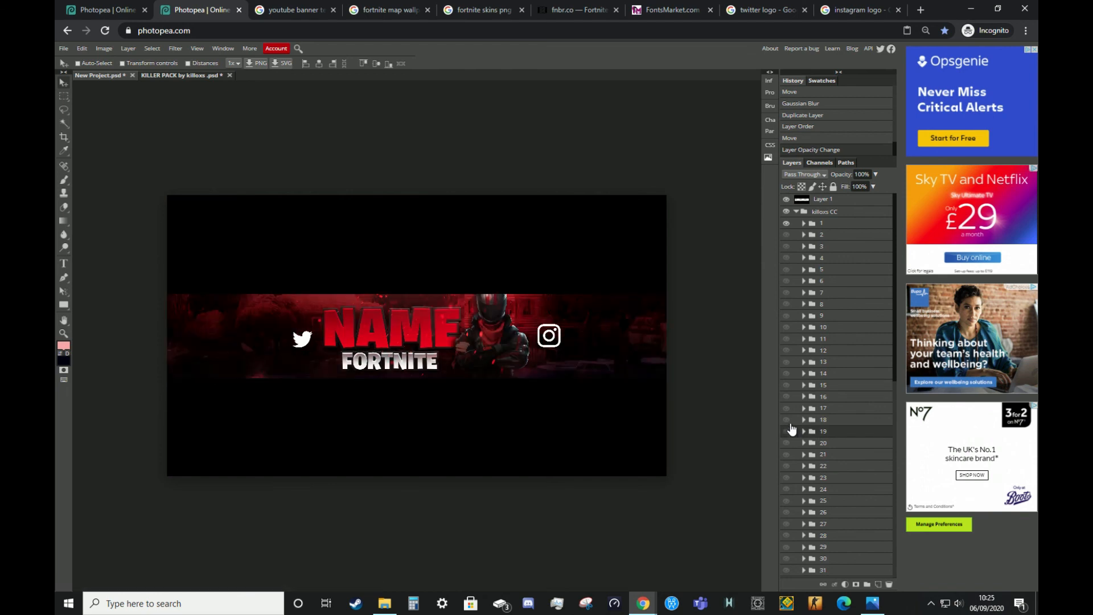
left_click(798, 212)
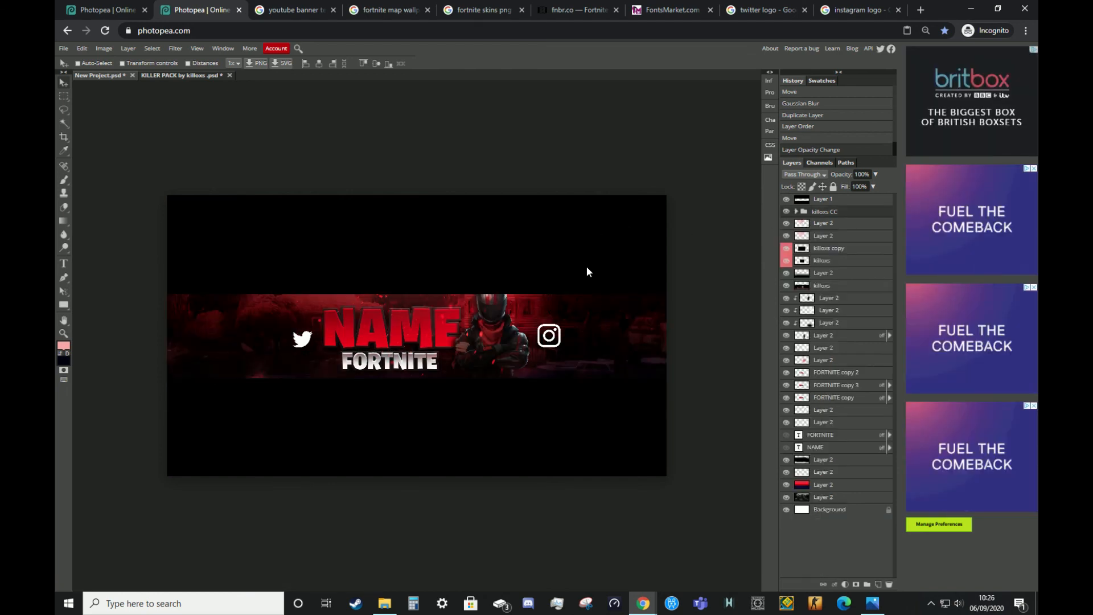